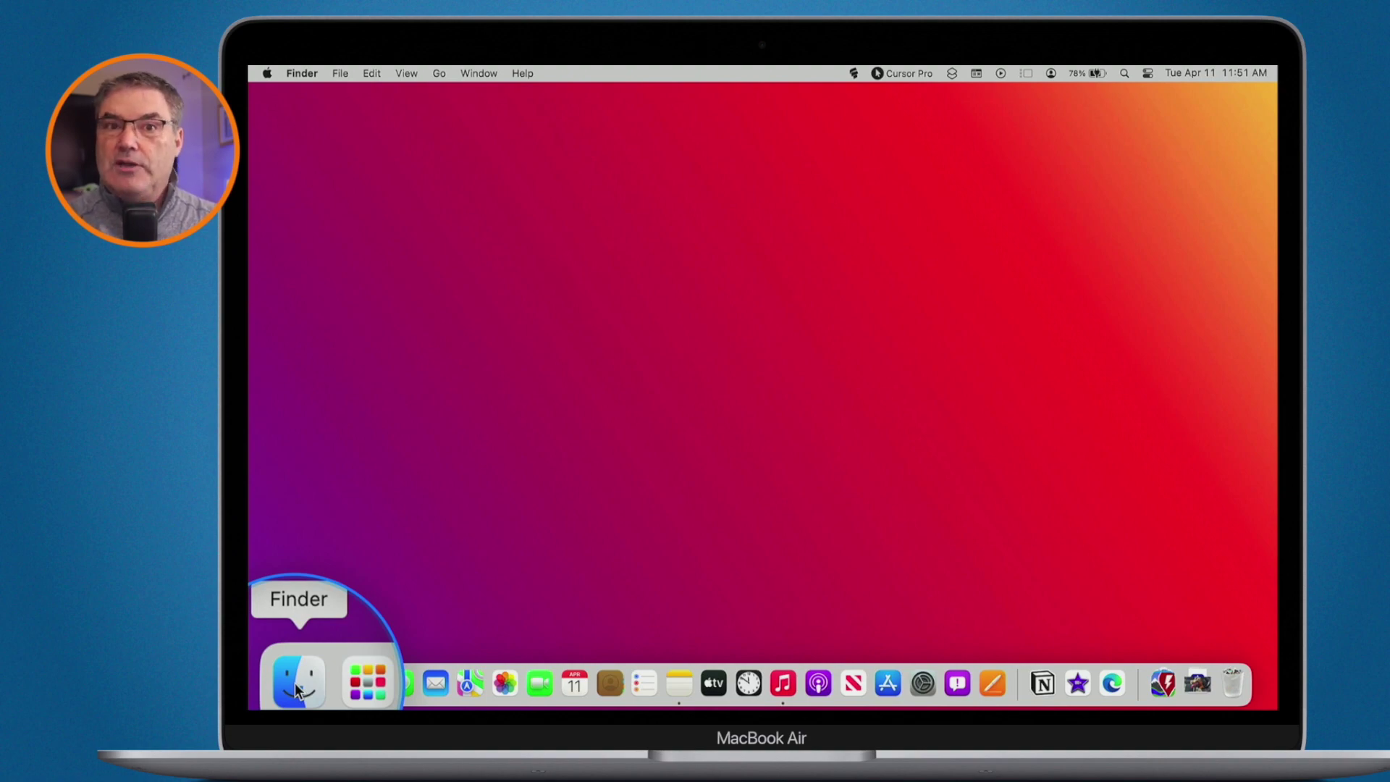
# Step: Open two Finder windows on the home folder and move the second one down and away from the first
pyautogui.click(297, 690)
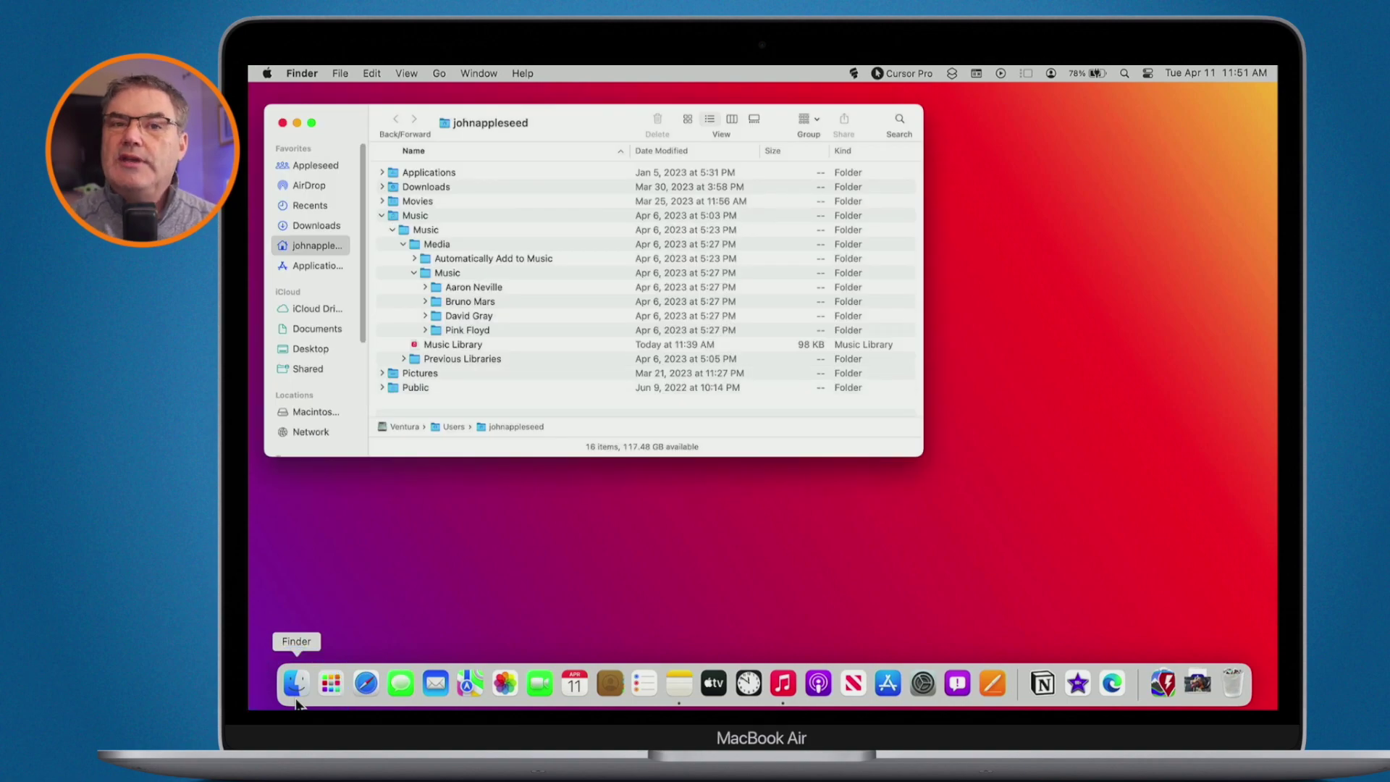
pyautogui.press('ctrl')
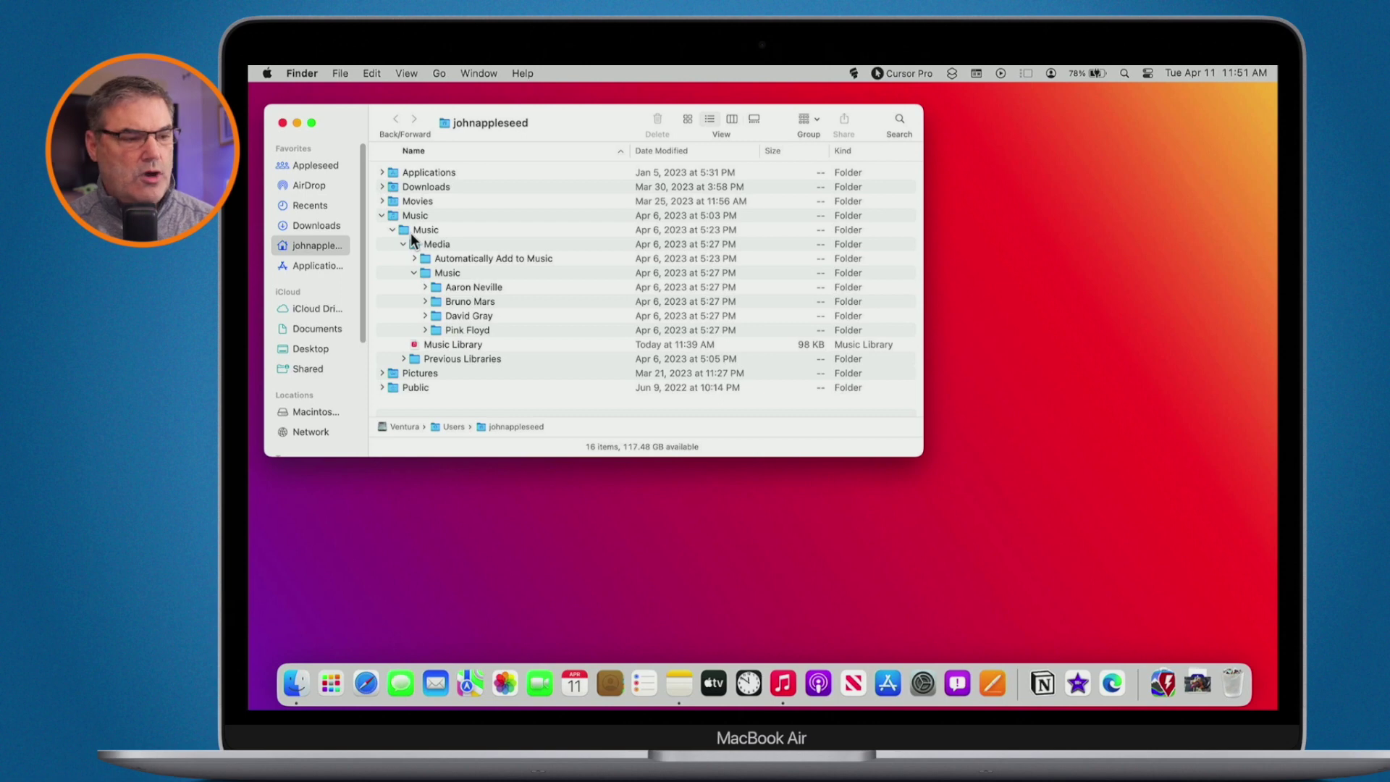
pyautogui.click(336, 77)
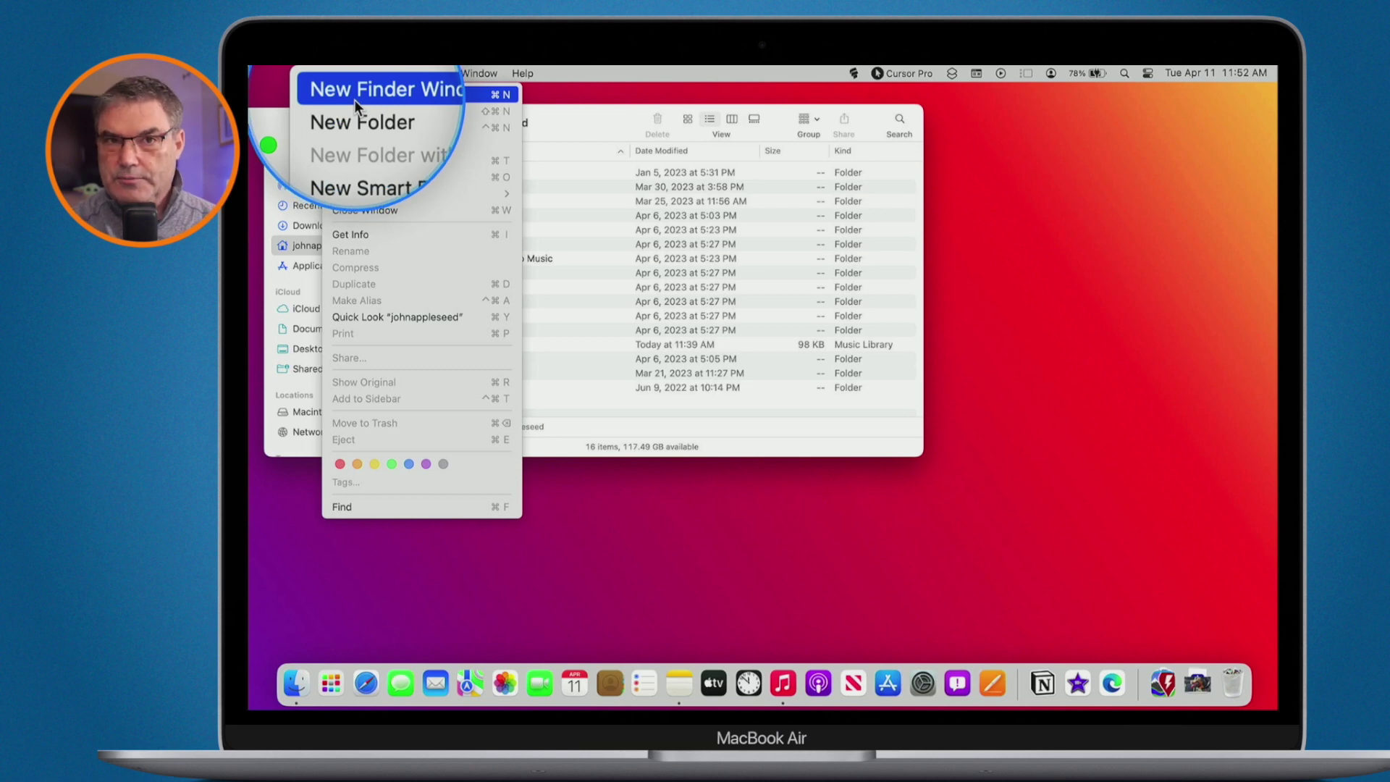
pyautogui.click(354, 98)
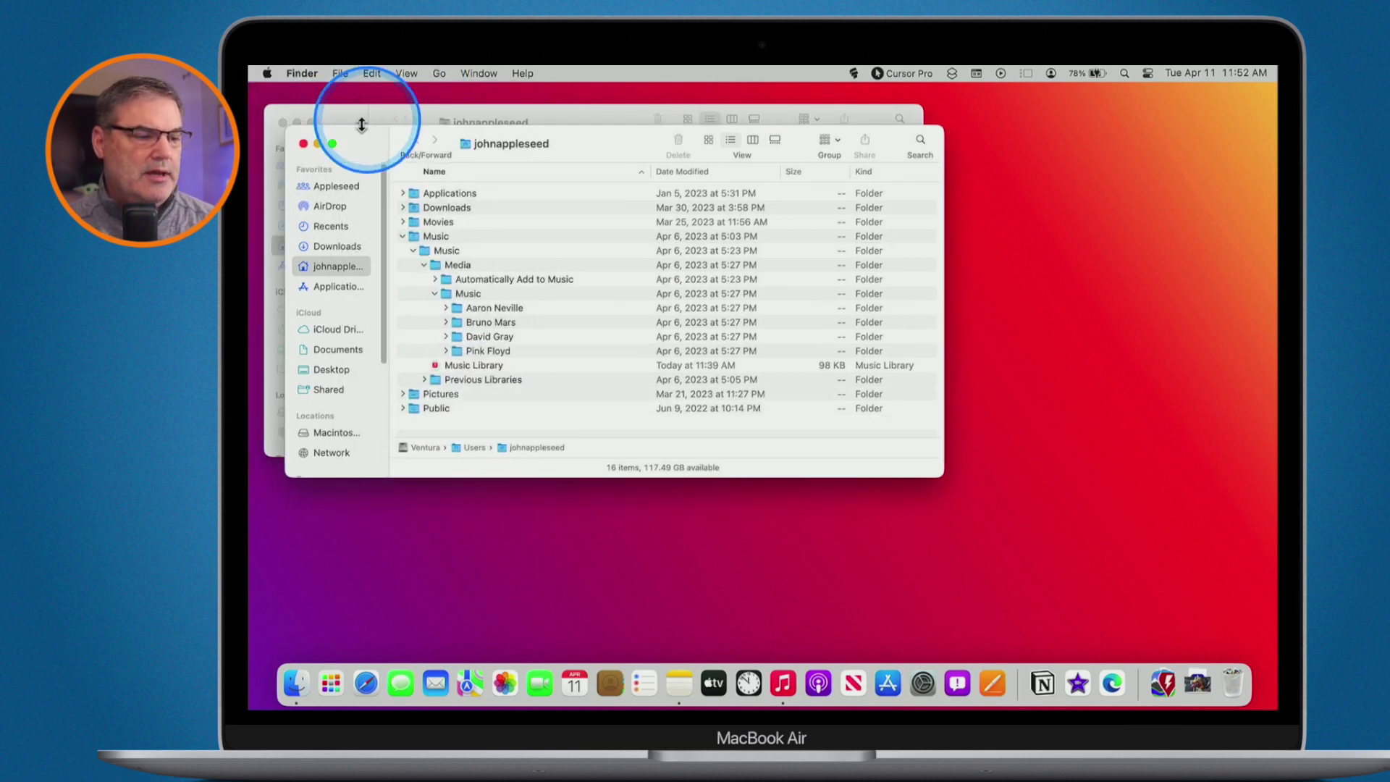
pyautogui.moveTo(357, 141); pyautogui.dragTo(629, 317)
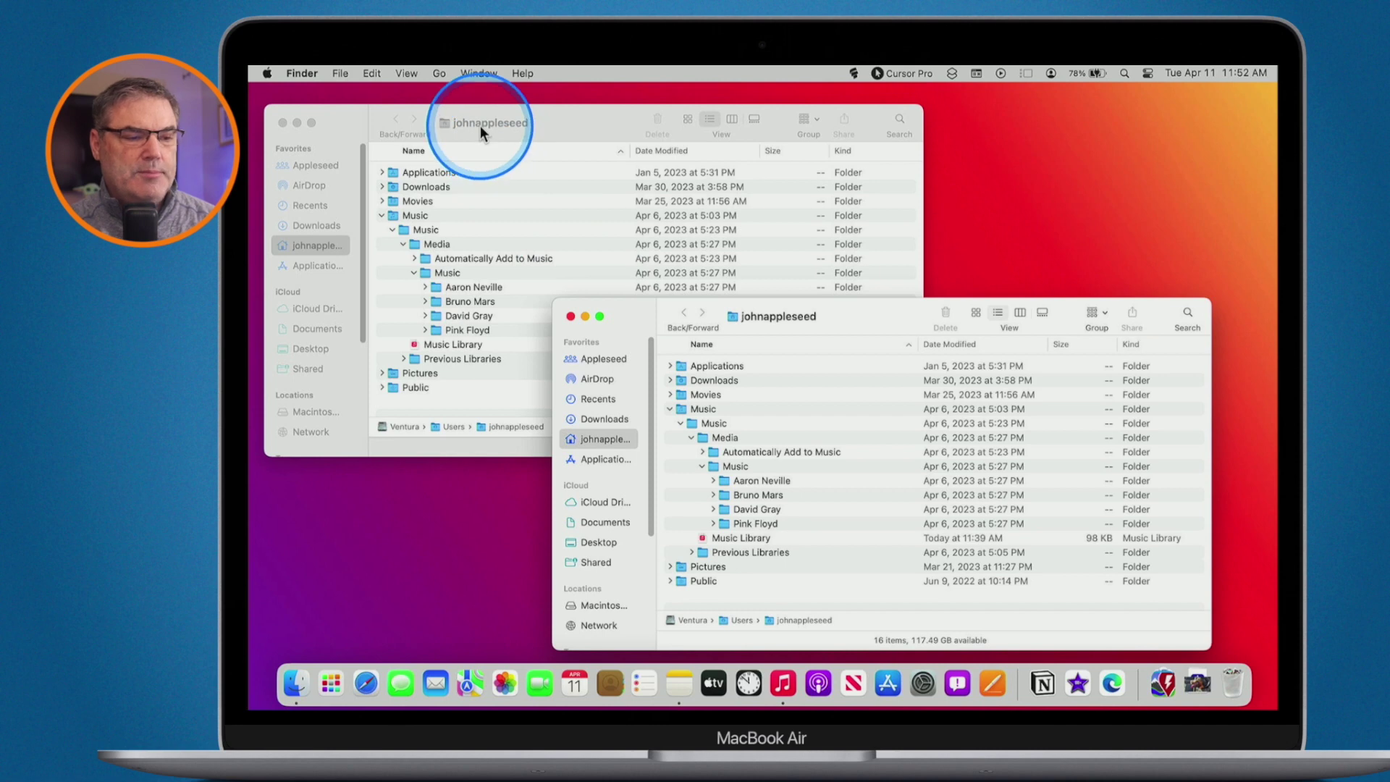
# Step: Open the Downloads folder in the second Finder window, and bring the home folder window in front of it
pyautogui.hotkey('ctrl', 'm')
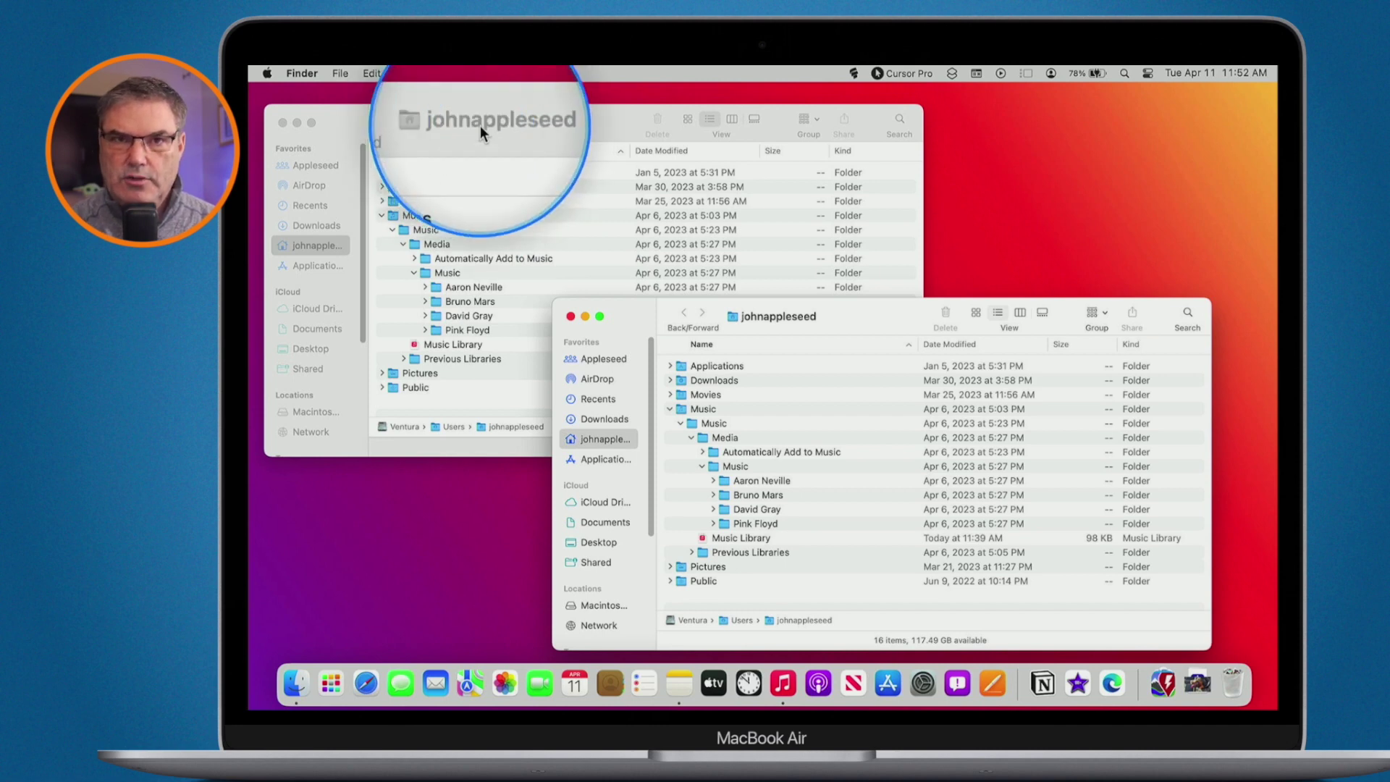
pyautogui.hotkey('ctrl', 'm')
pyautogui.click(682, 384)
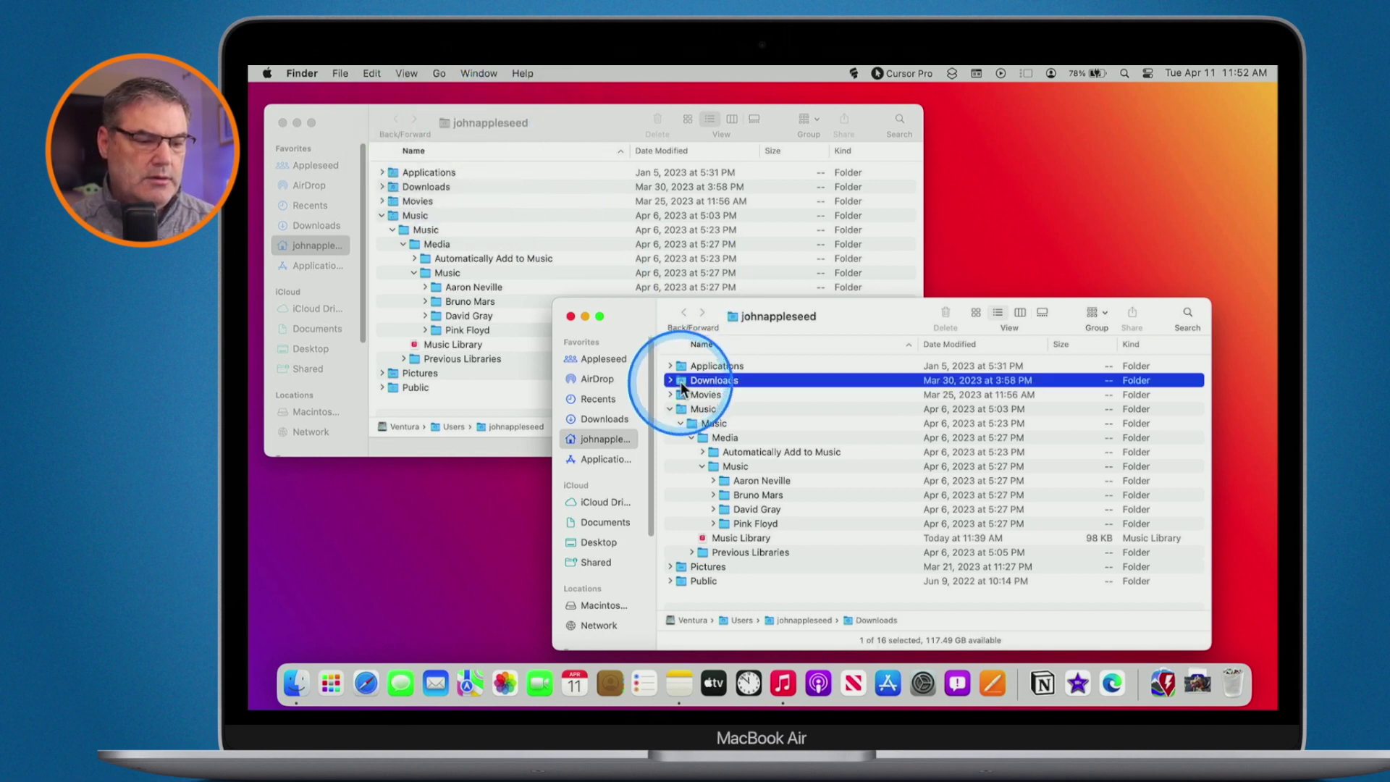
pyautogui.doubleClick(684, 384)
pyautogui.hotkey('ctrl', 'm')
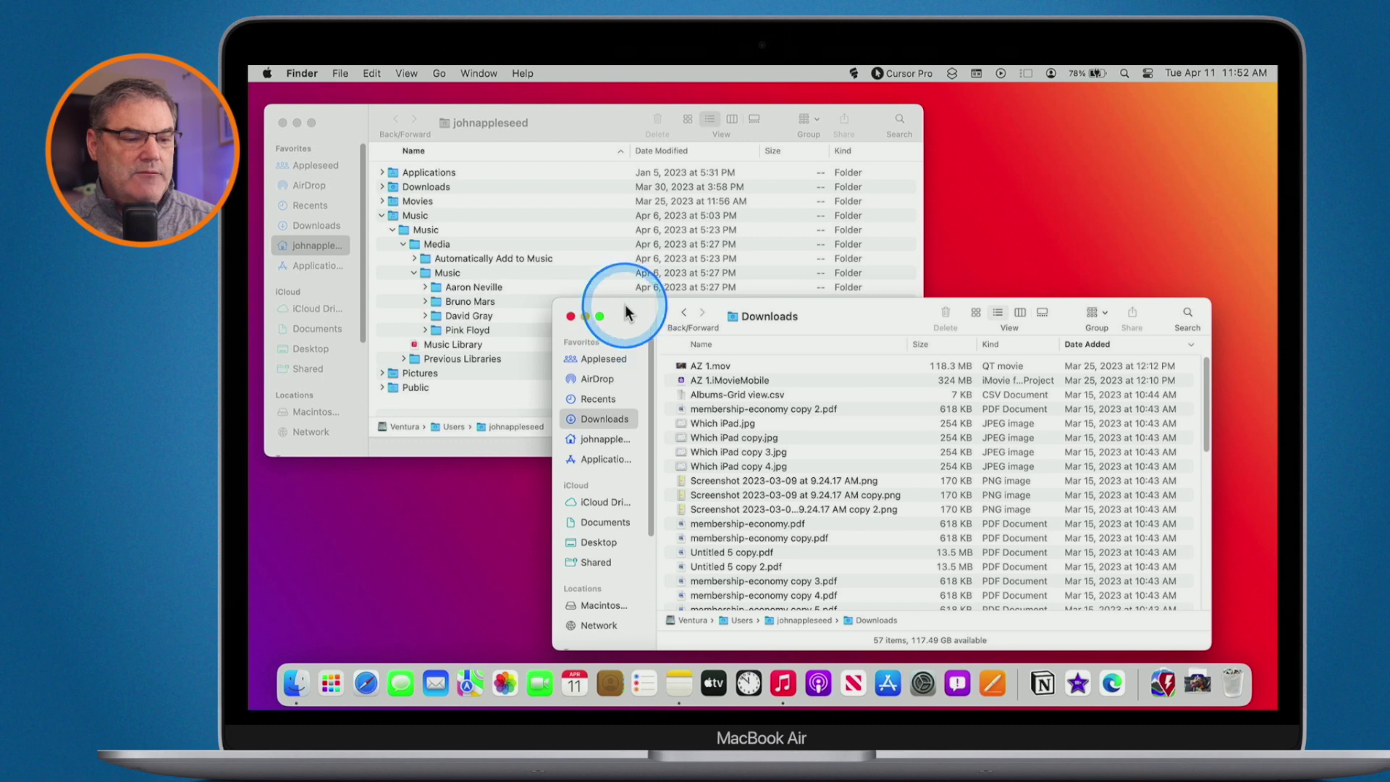
pyautogui.click(568, 129)
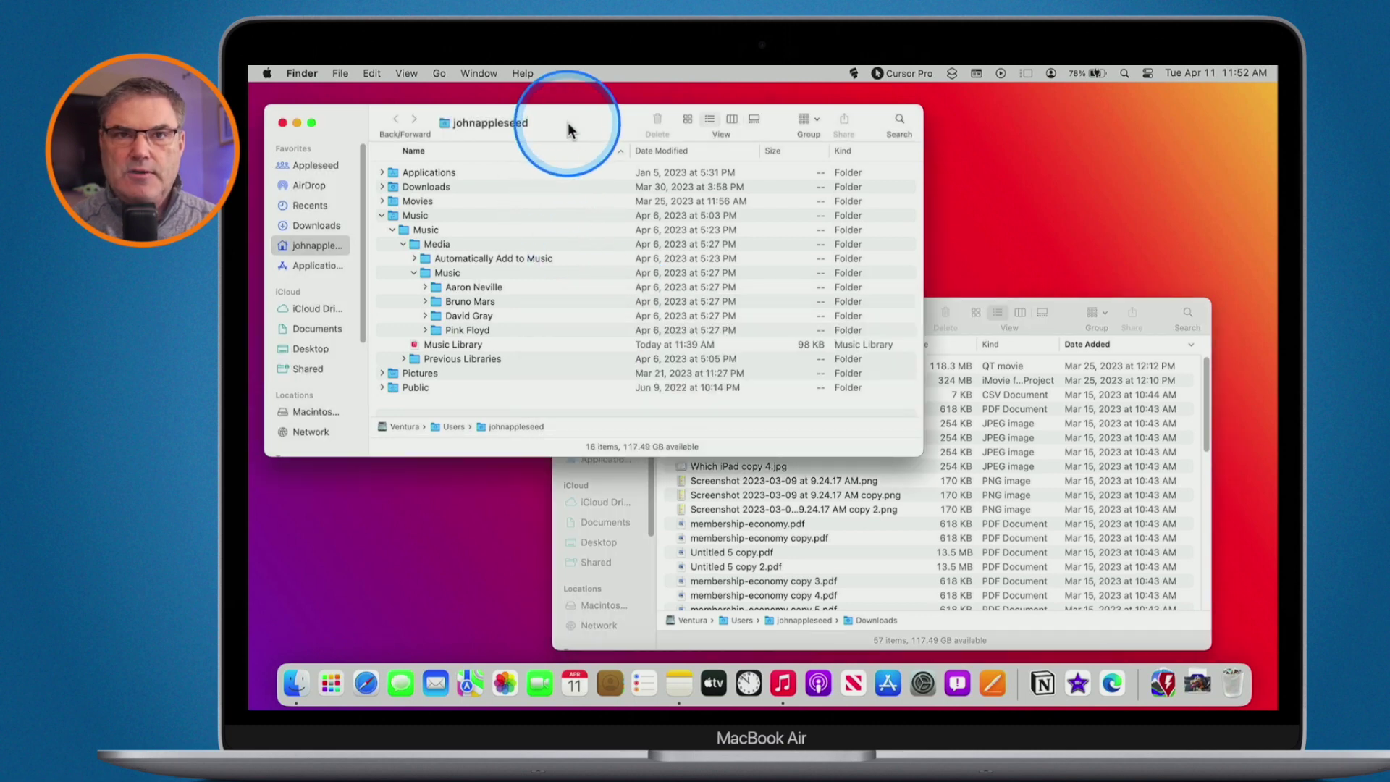
pyautogui.click(979, 173)
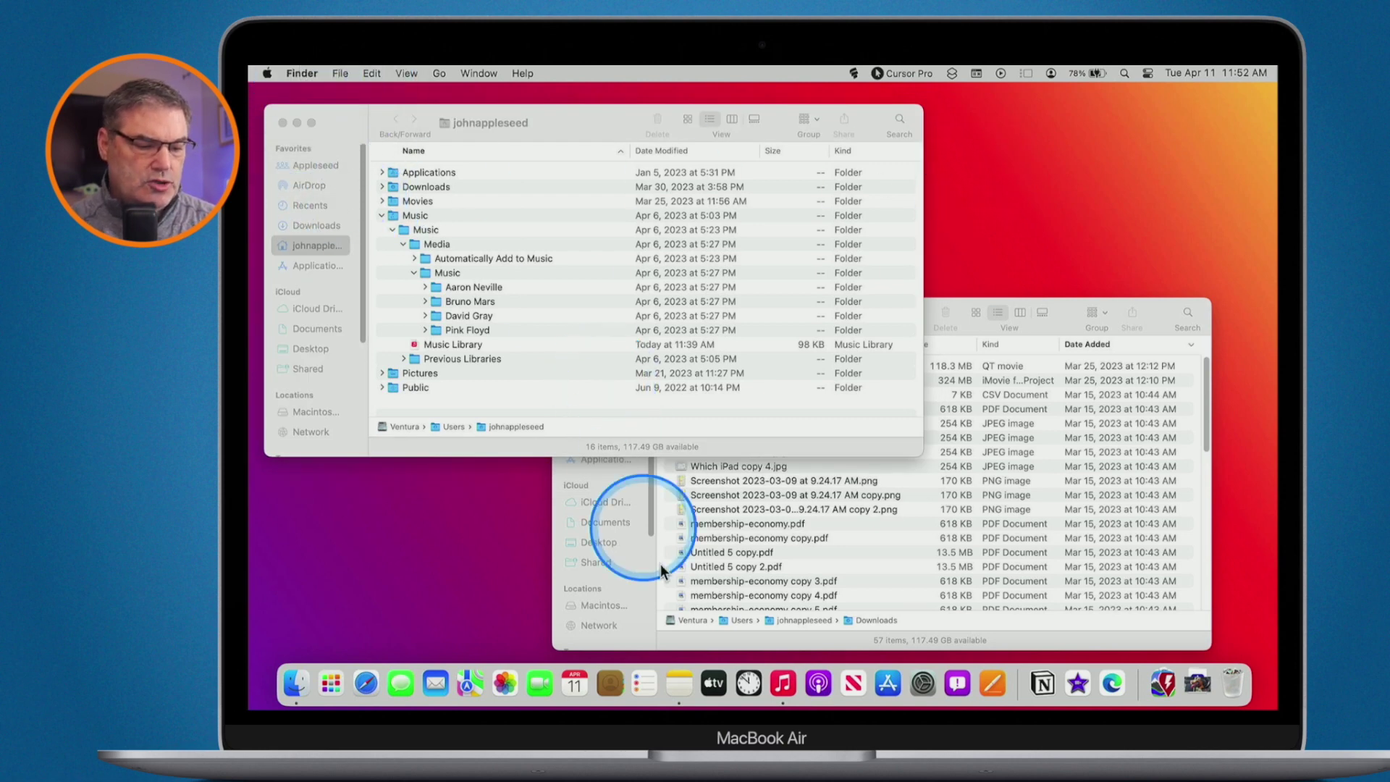
# Step: Open Notes, switch back to Finder through the desktop, and close the Notes window
pyautogui.click(686, 683)
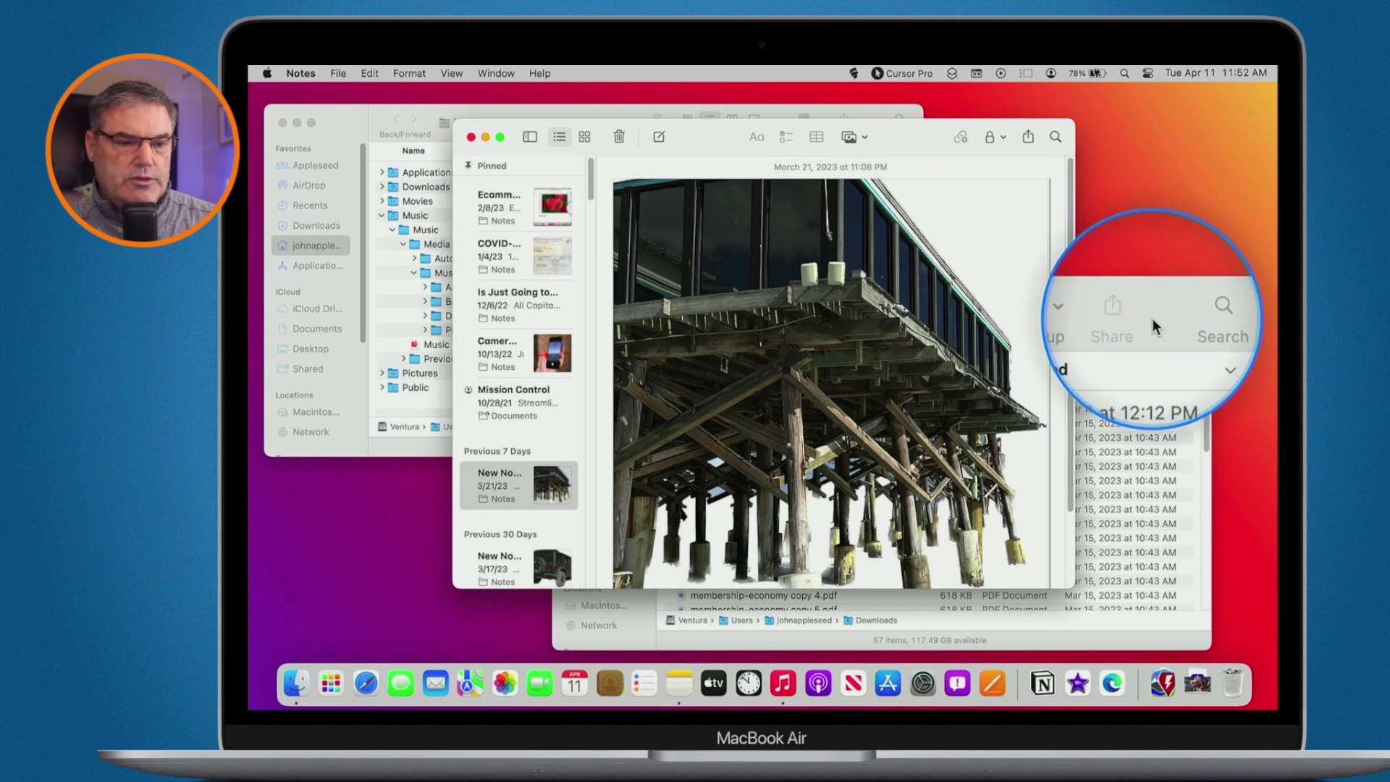
pyautogui.click(1138, 188)
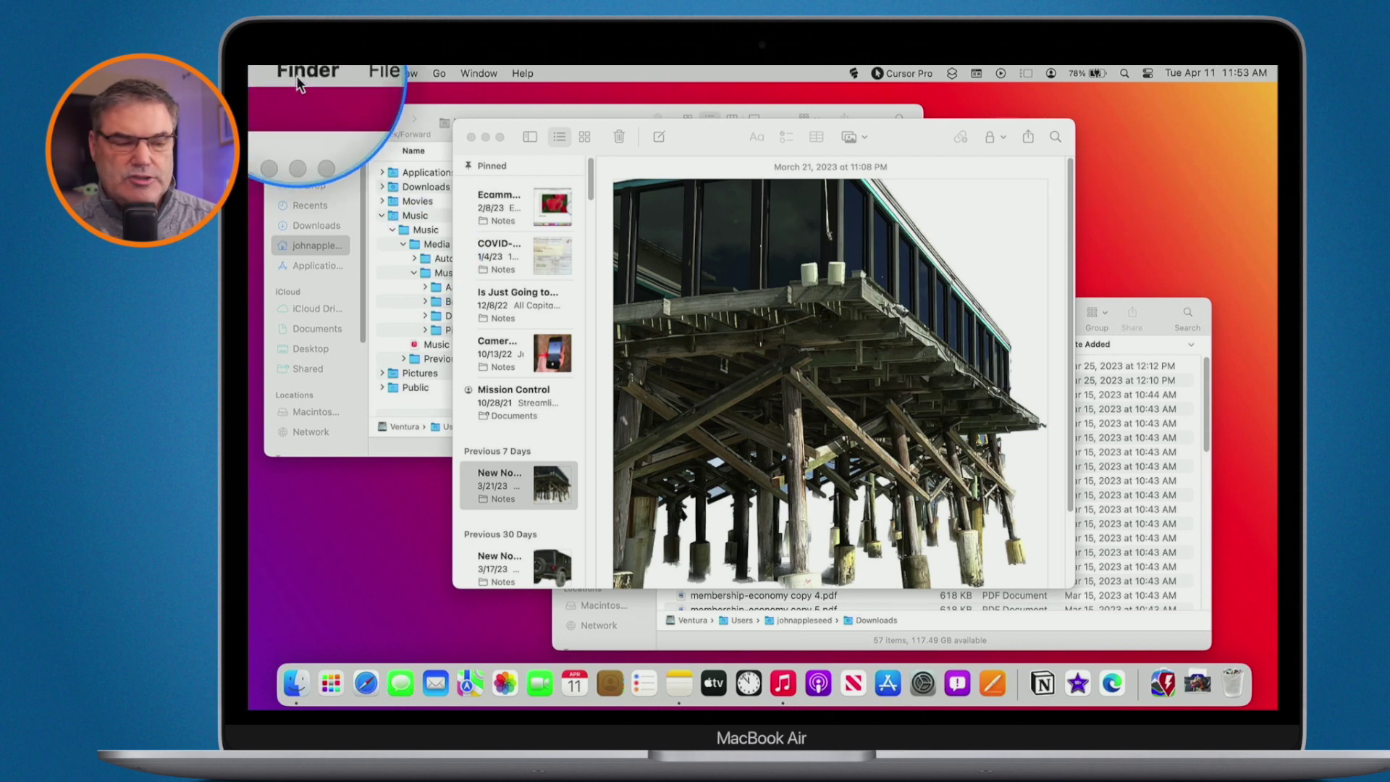
pyautogui.click(471, 137)
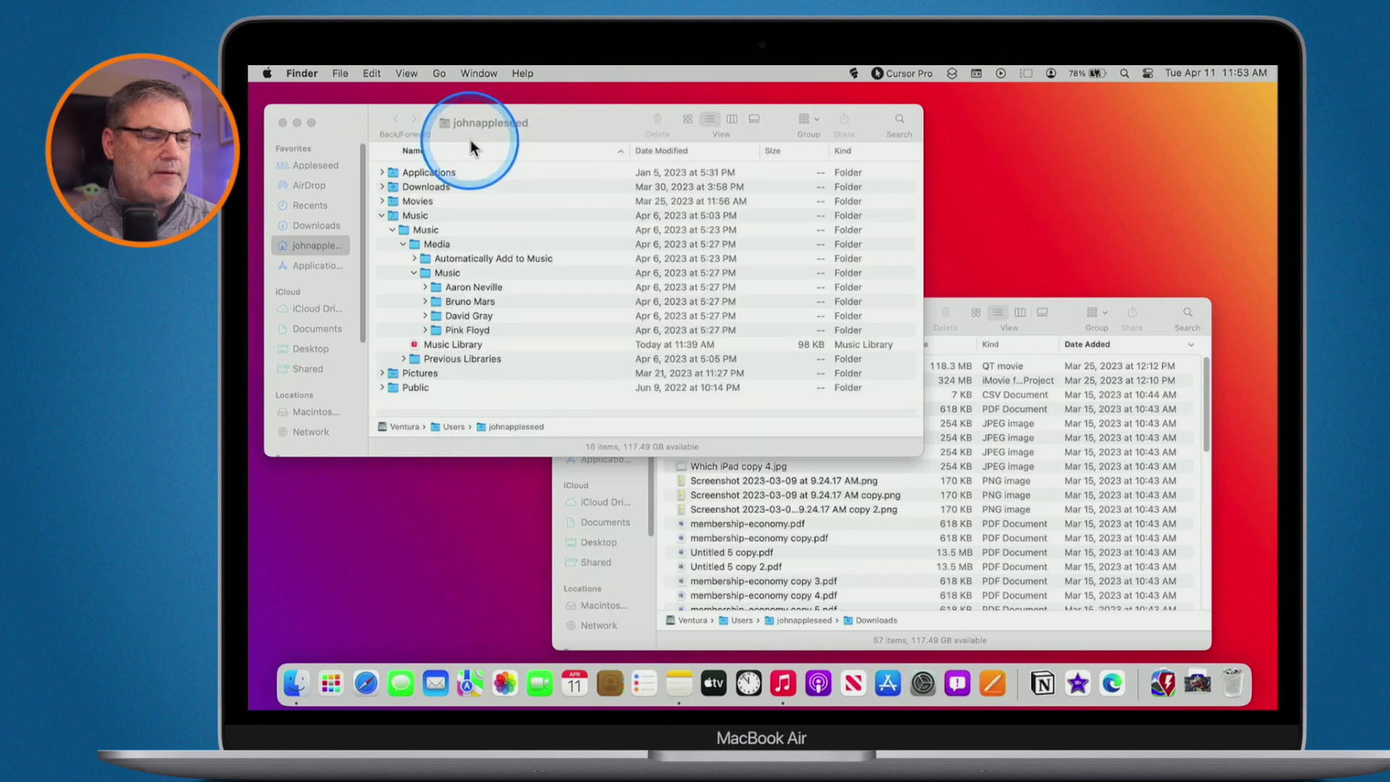
# Step: Close the home folder window and move the Downloads window toward the middle of the desktop
pyautogui.moveTo(385, 140); pyautogui.dragTo(457, 149)
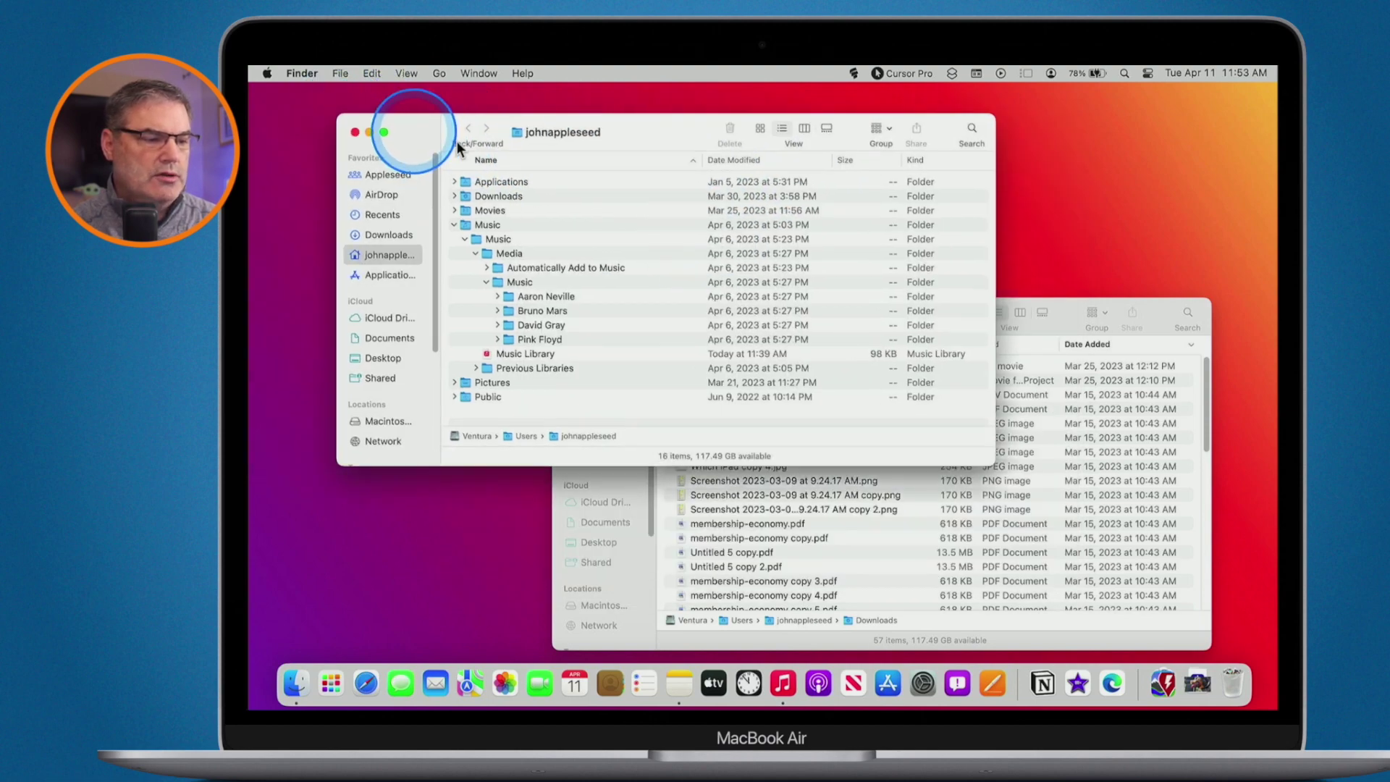
pyautogui.click(415, 147)
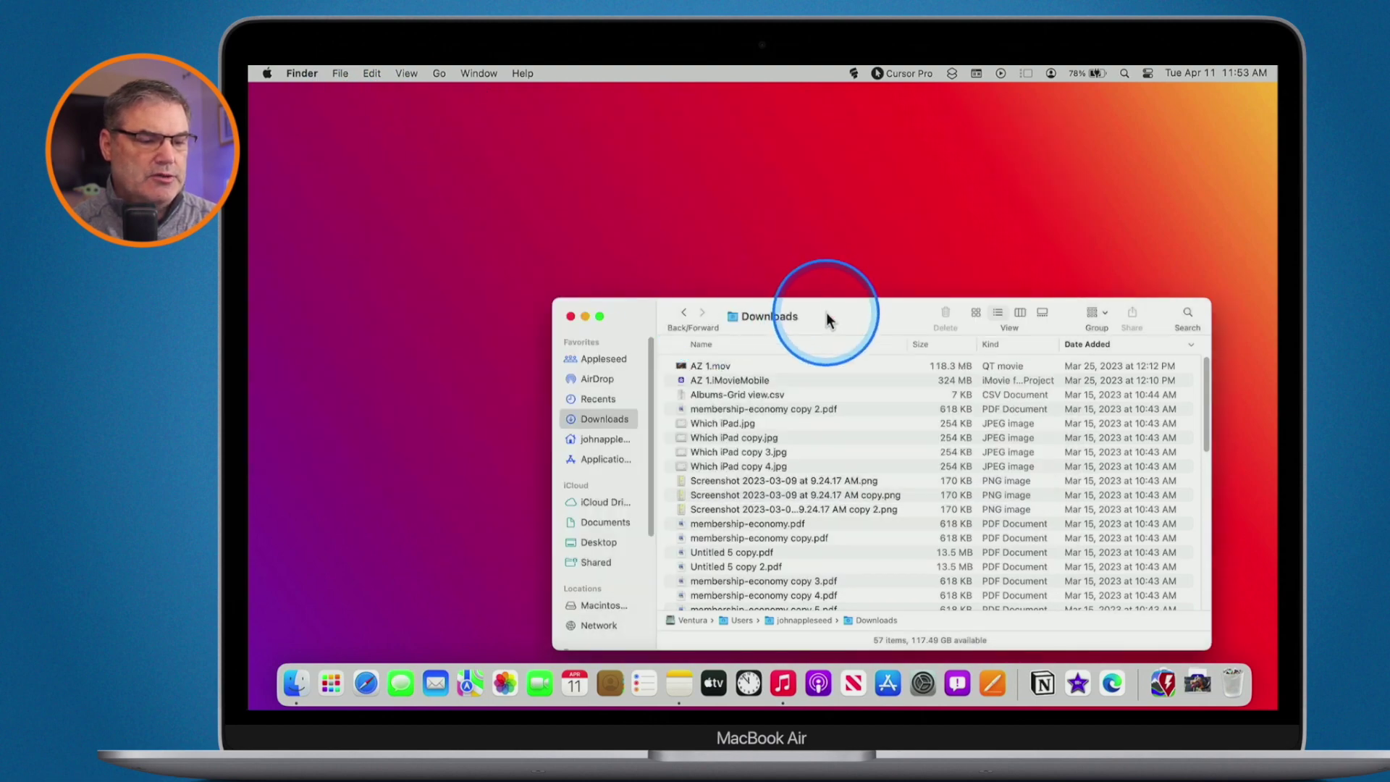
pyautogui.moveTo(829, 318); pyautogui.dragTo(710, 186)
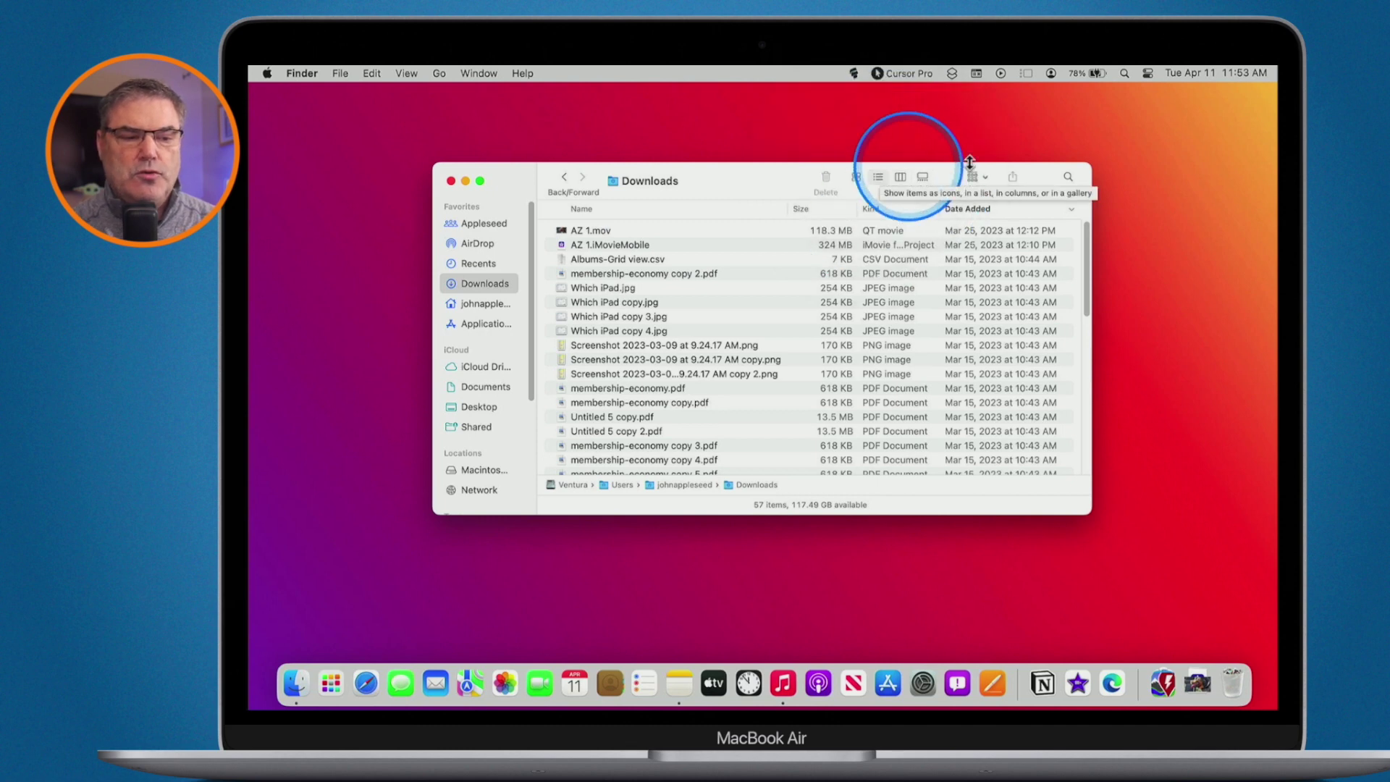
# Step: Expand the search field of the Downloads window, and go back to the home folder
pyautogui.click(1070, 180)
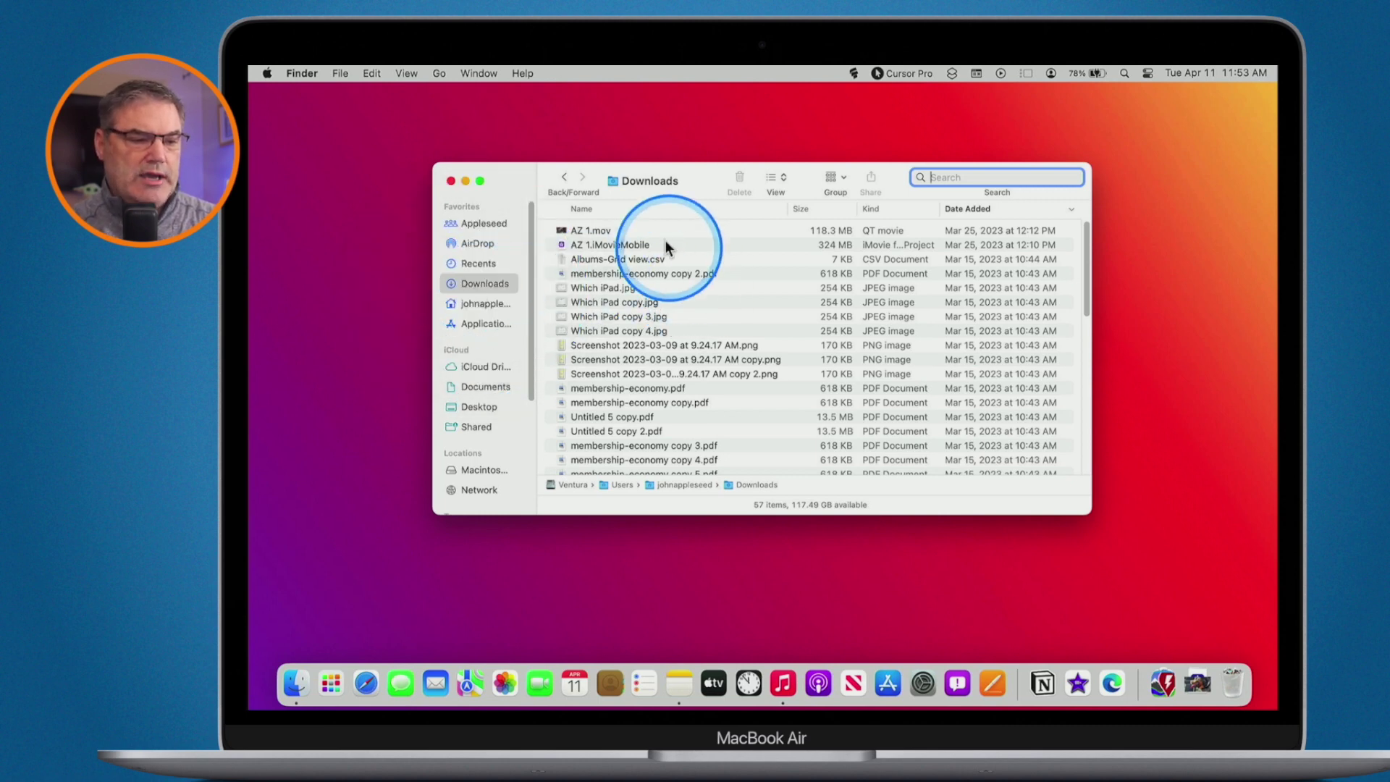
pyautogui.click(564, 181)
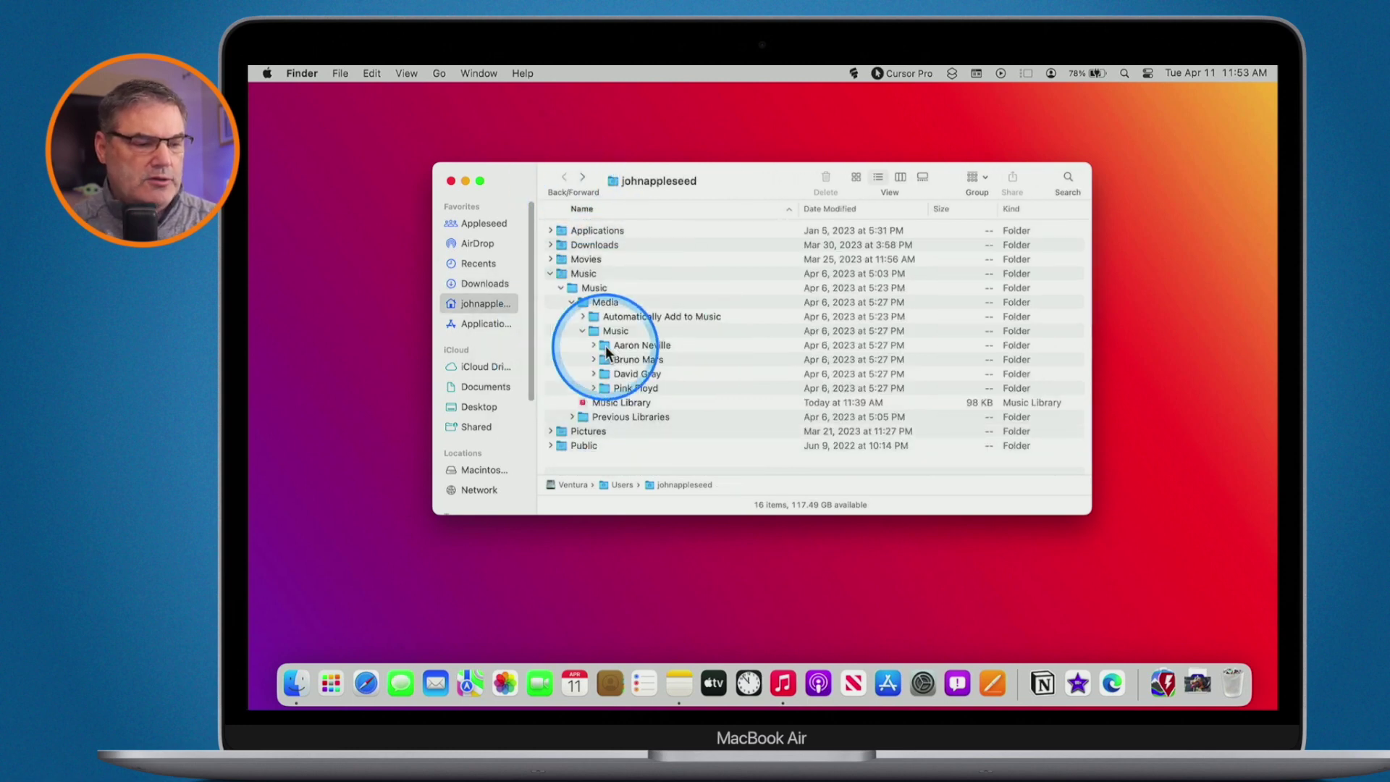
# Step: Add the Aaron Neville folder to the sidebar favorites below the home folder, and remove it from the sidebar again
pyautogui.moveTo(607, 353); pyautogui.dragTo(476, 317)
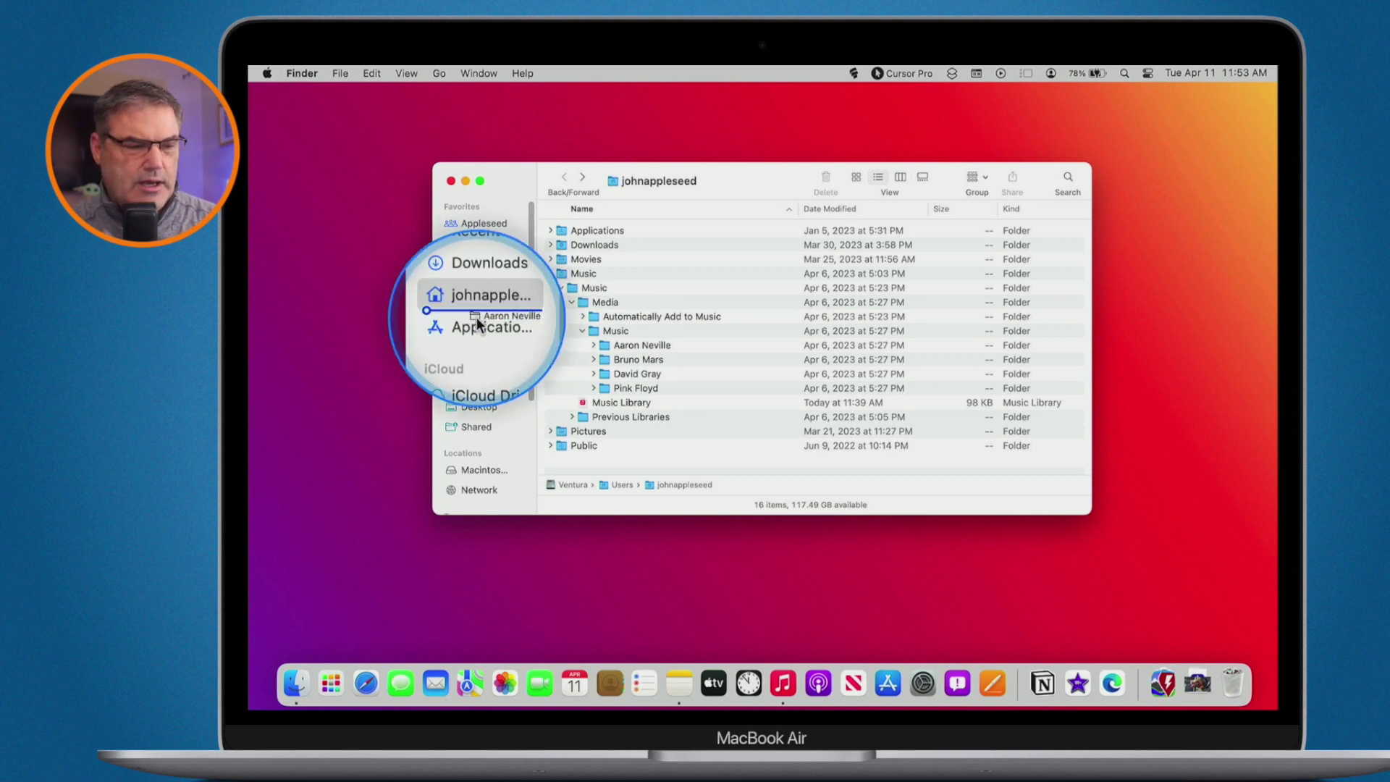
pyautogui.moveTo(477, 317); pyautogui.dragTo(477, 317)
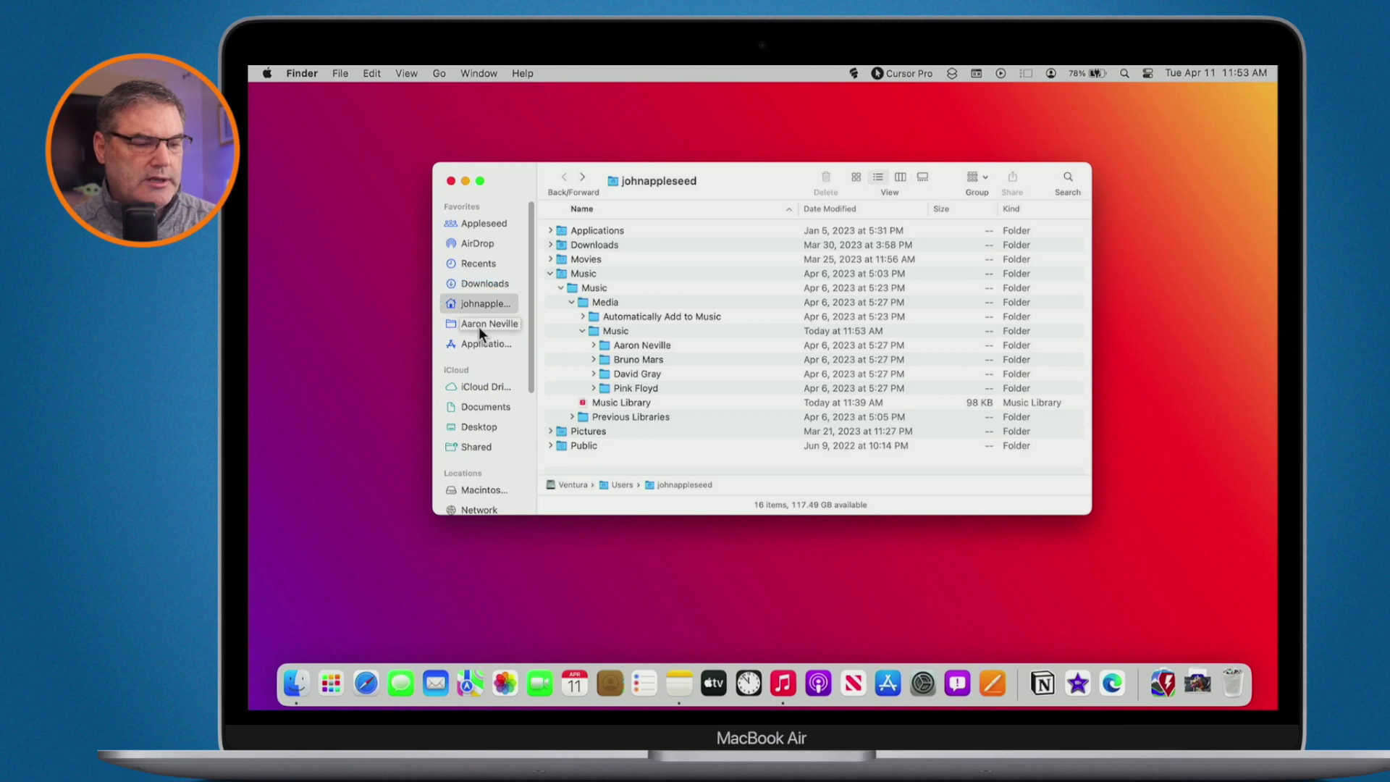
pyautogui.rightClick(480, 329)
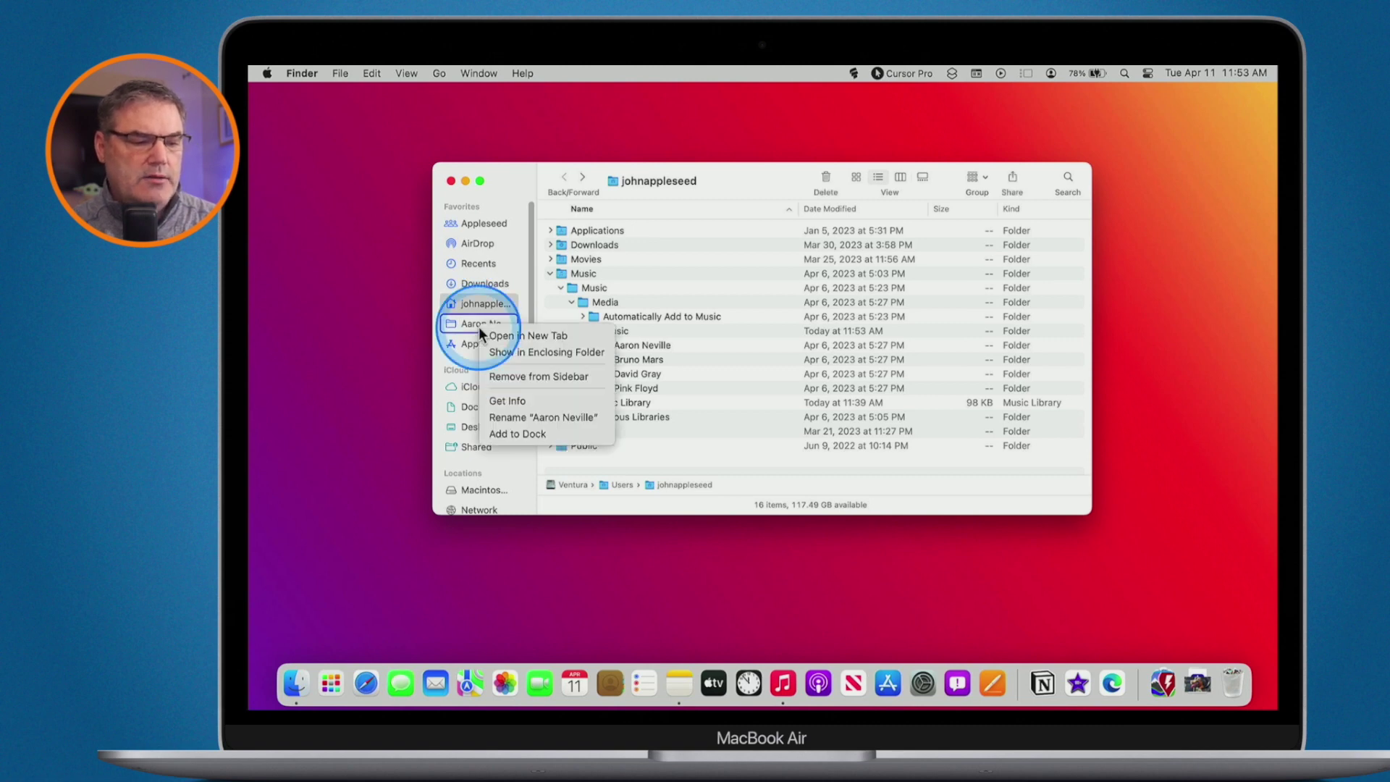
pyautogui.click(524, 375)
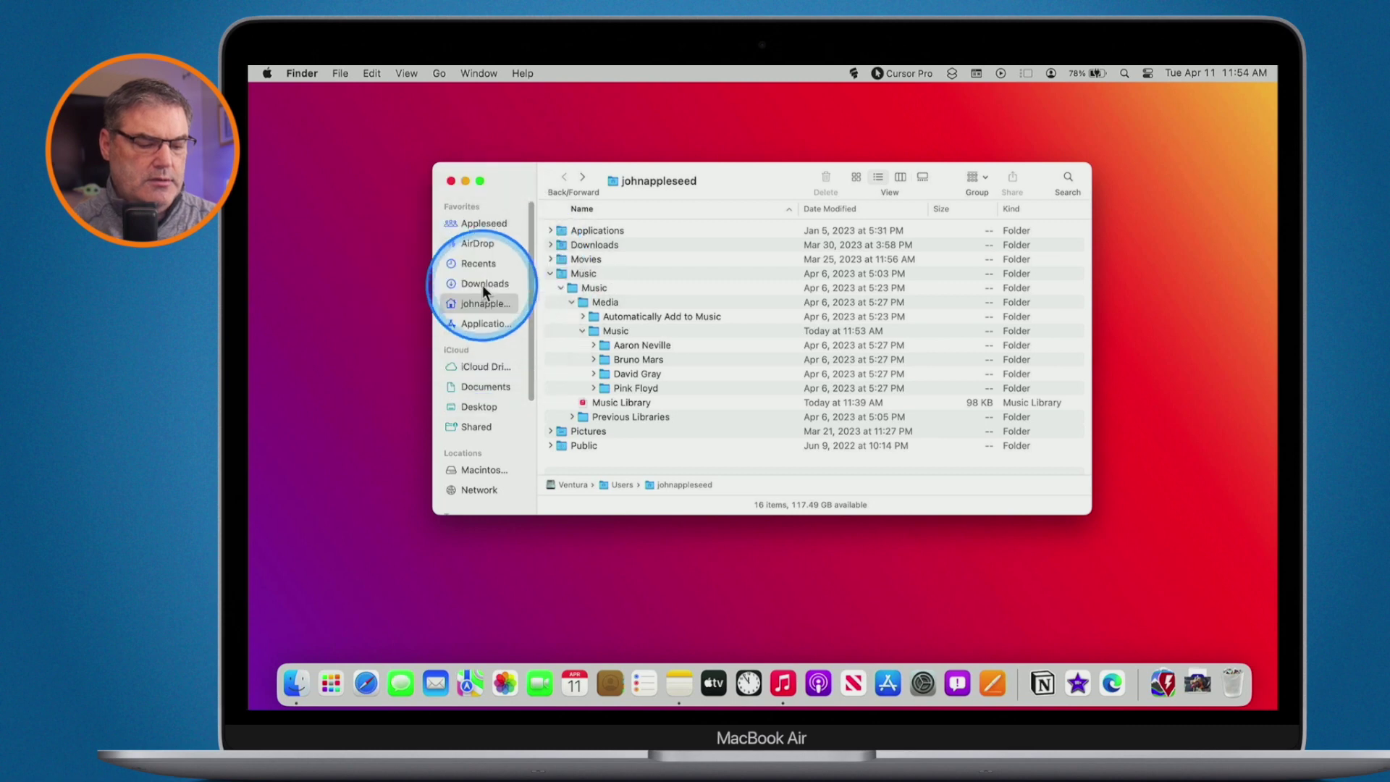
# Step: Open another Finder window, switch the original home folder window to icon view, and move it up and away from the other
pyautogui.press('super+n')
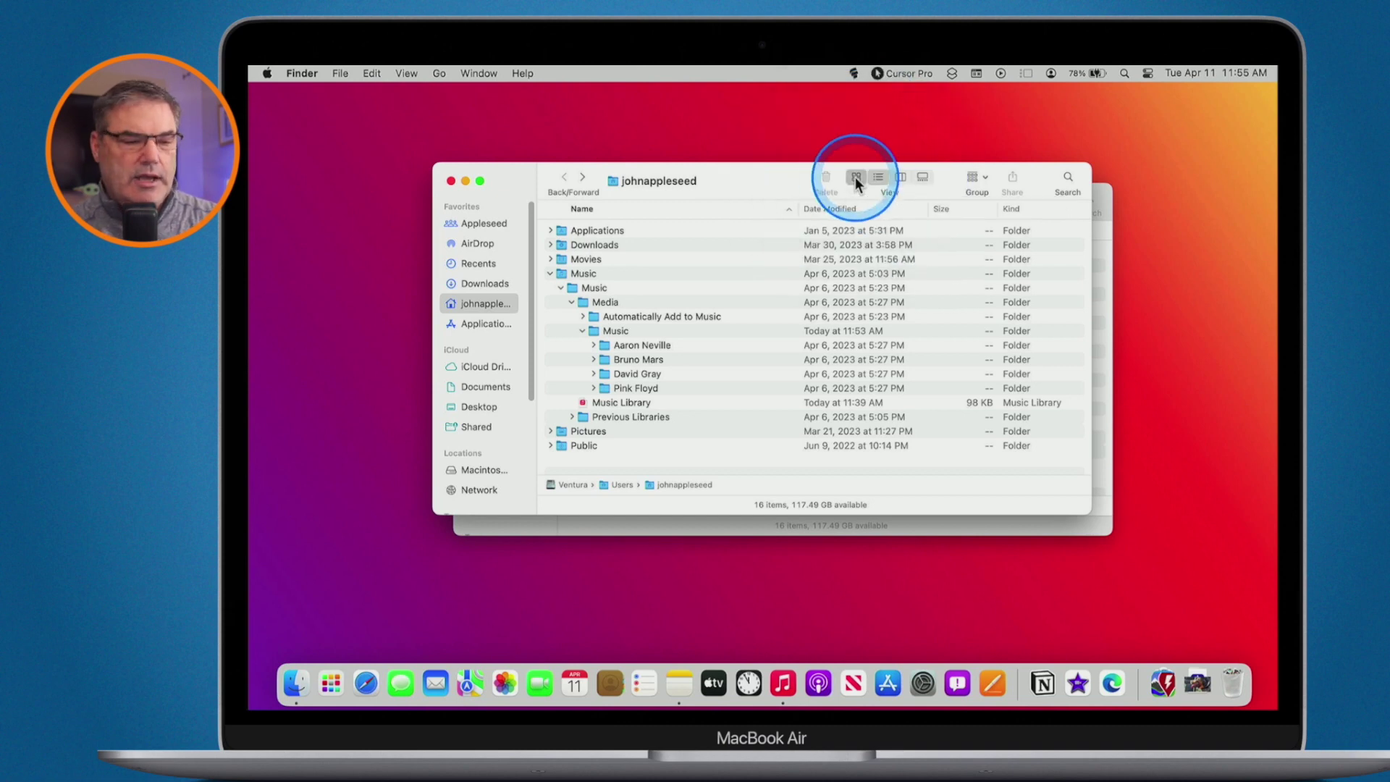
pyautogui.click(855, 179)
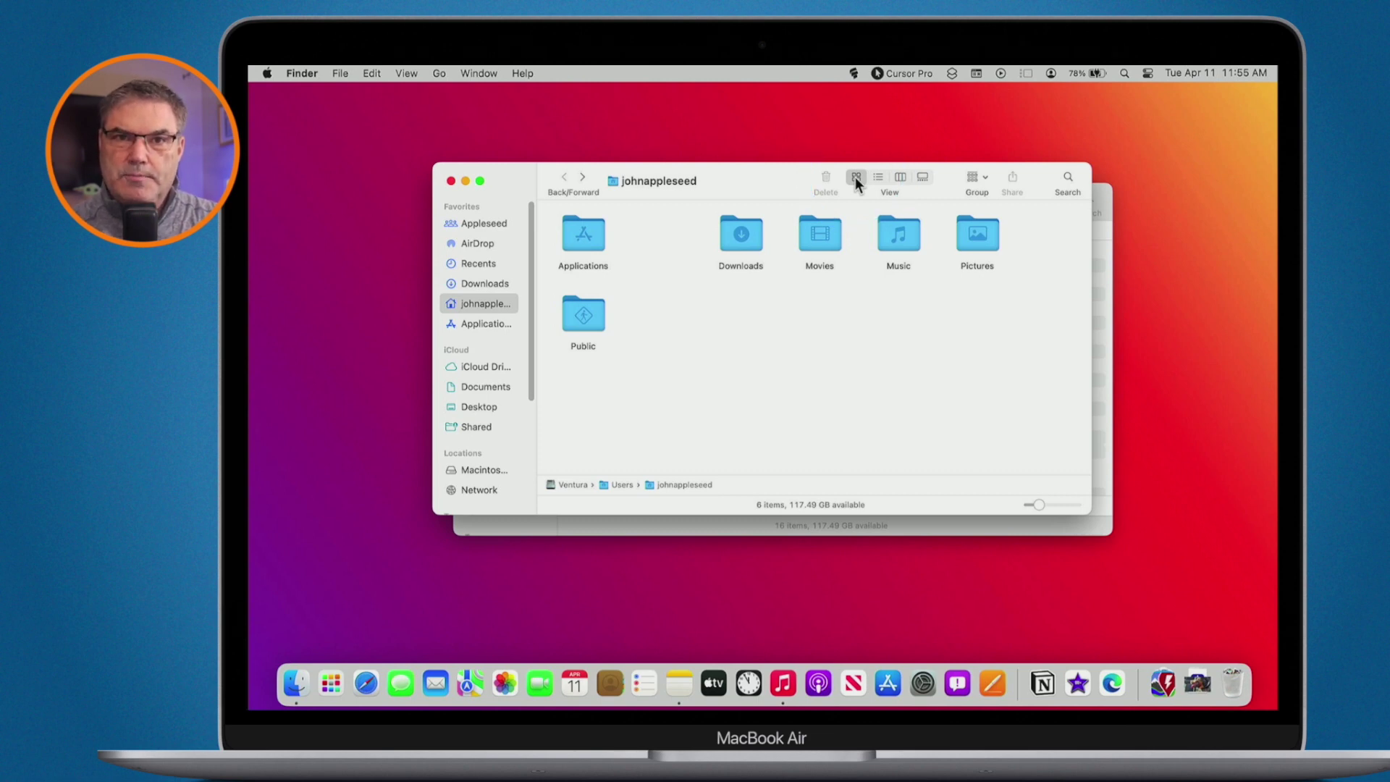
pyautogui.moveTo(787, 174); pyautogui.dragTo(658, 123)
# Step: Open a third home folder window, switch it to column view, and move it down so the list view window stays visible
pyautogui.click(1058, 203)
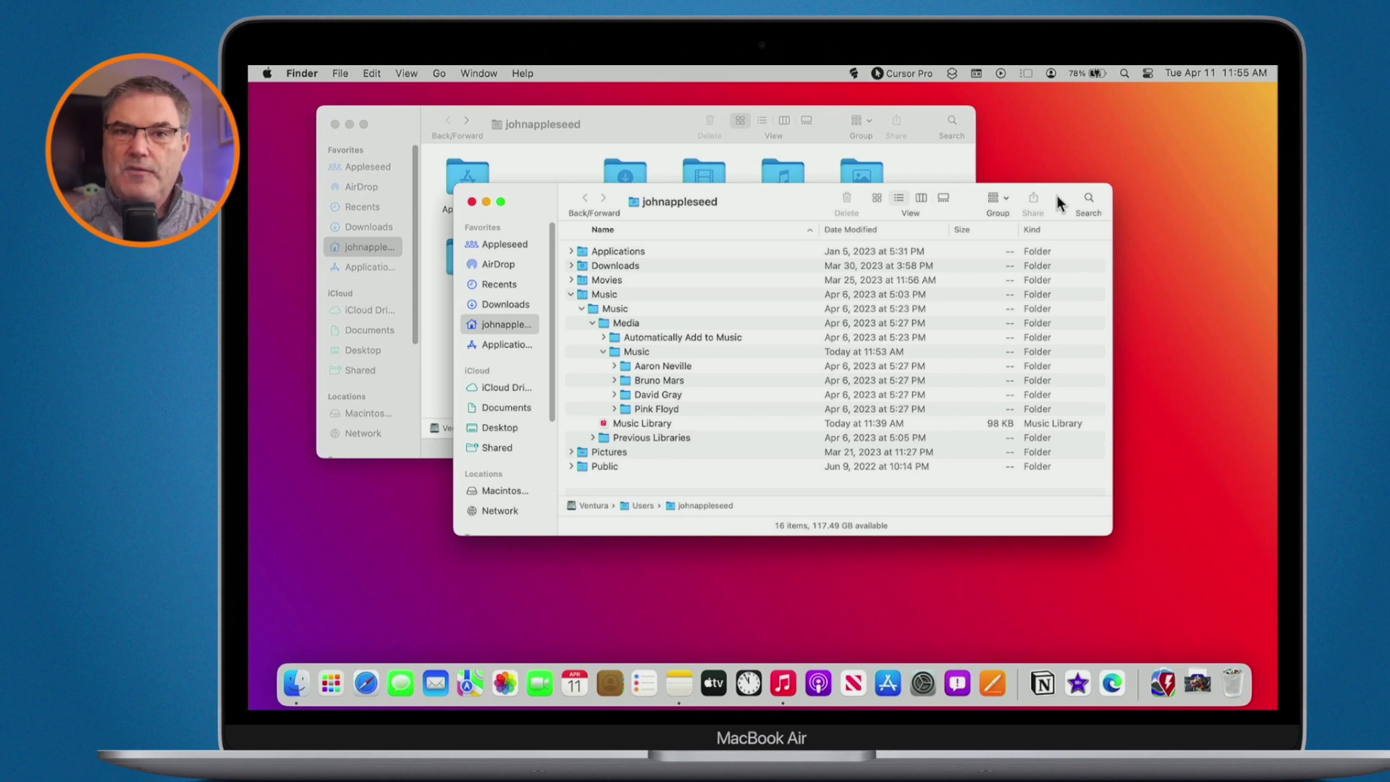
pyautogui.press('super+n')
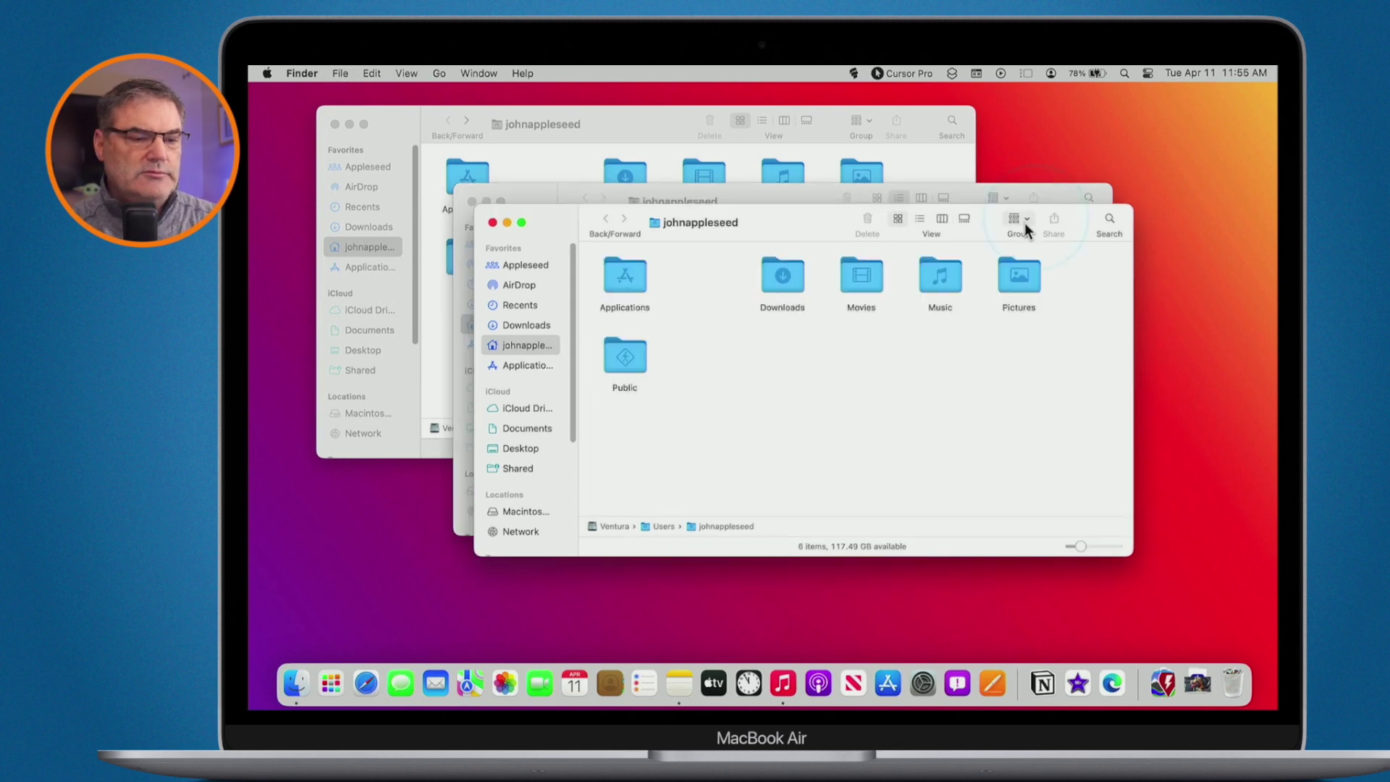
pyautogui.click(953, 281)
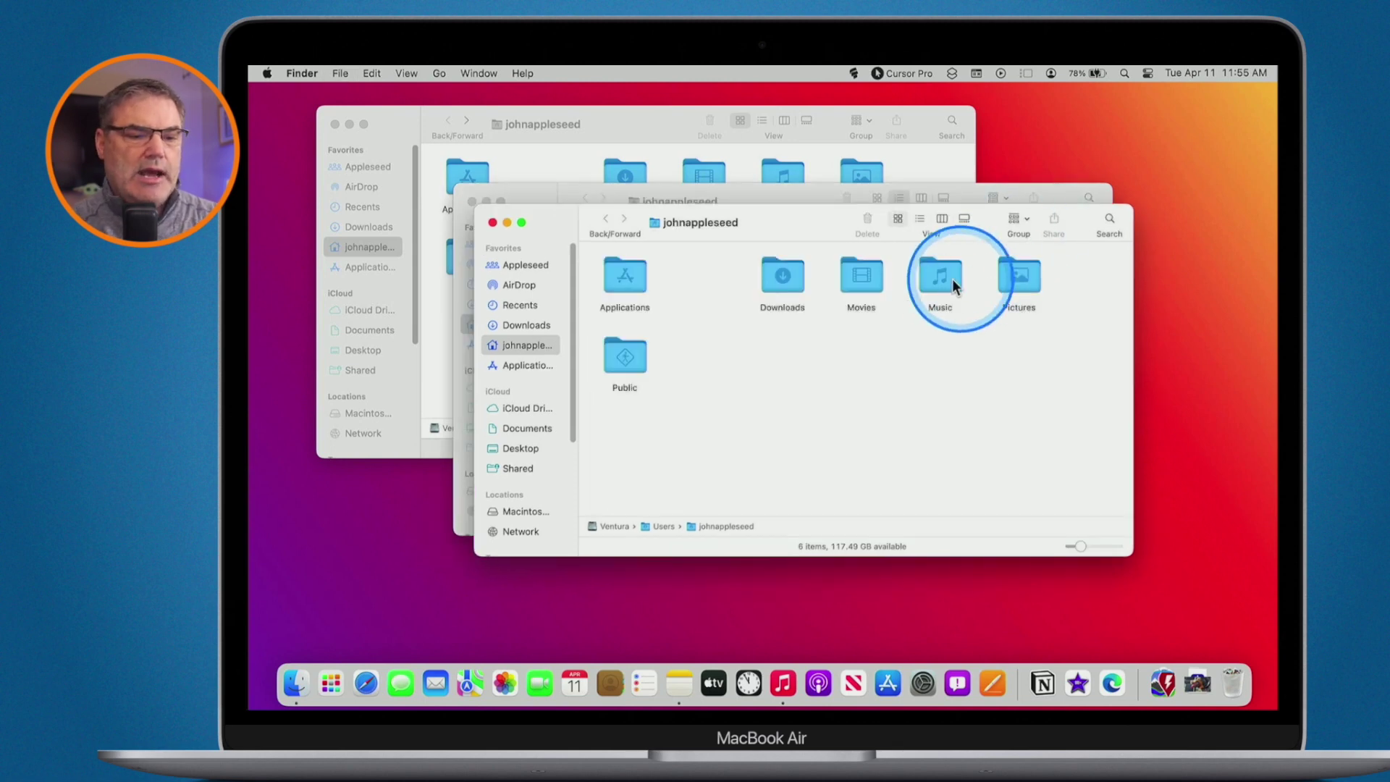
pyautogui.click(941, 220)
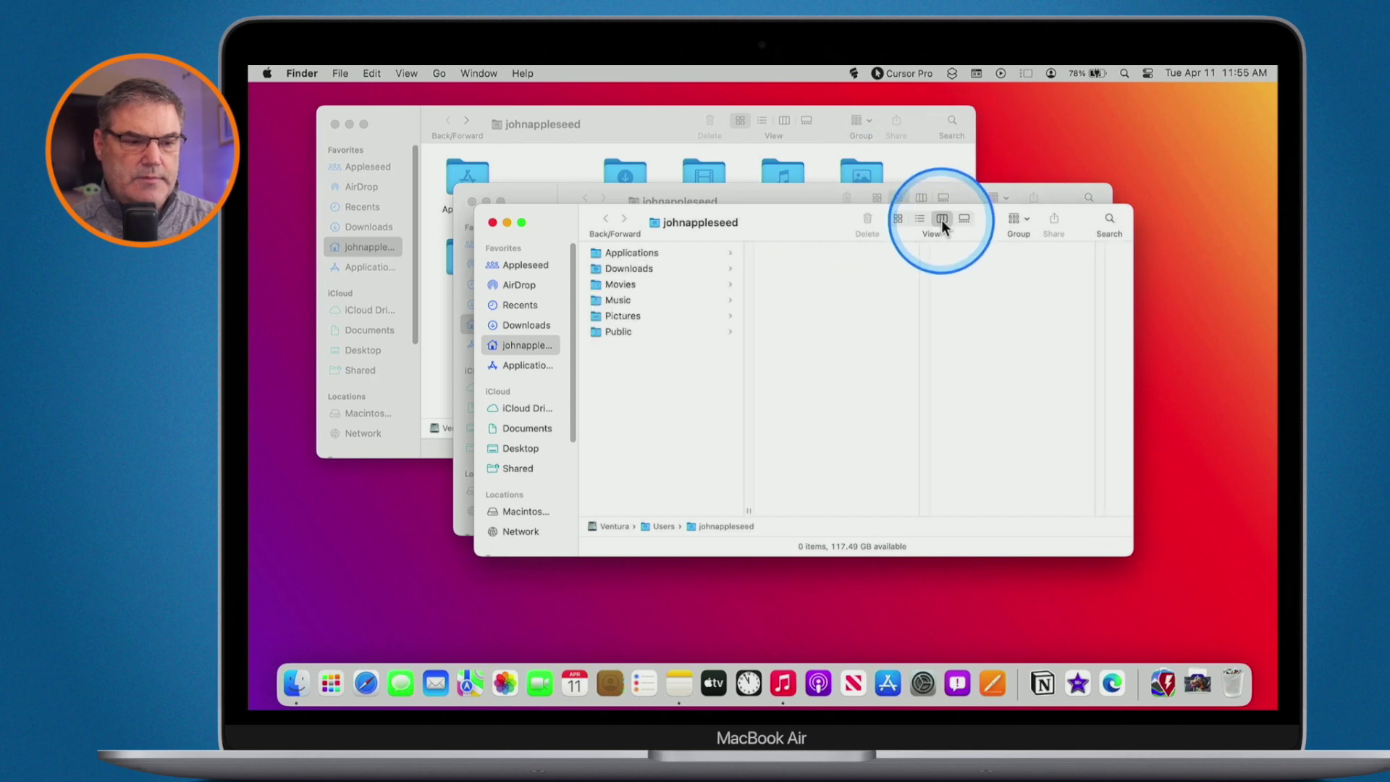
pyautogui.moveTo(815, 223); pyautogui.dragTo(903, 319)
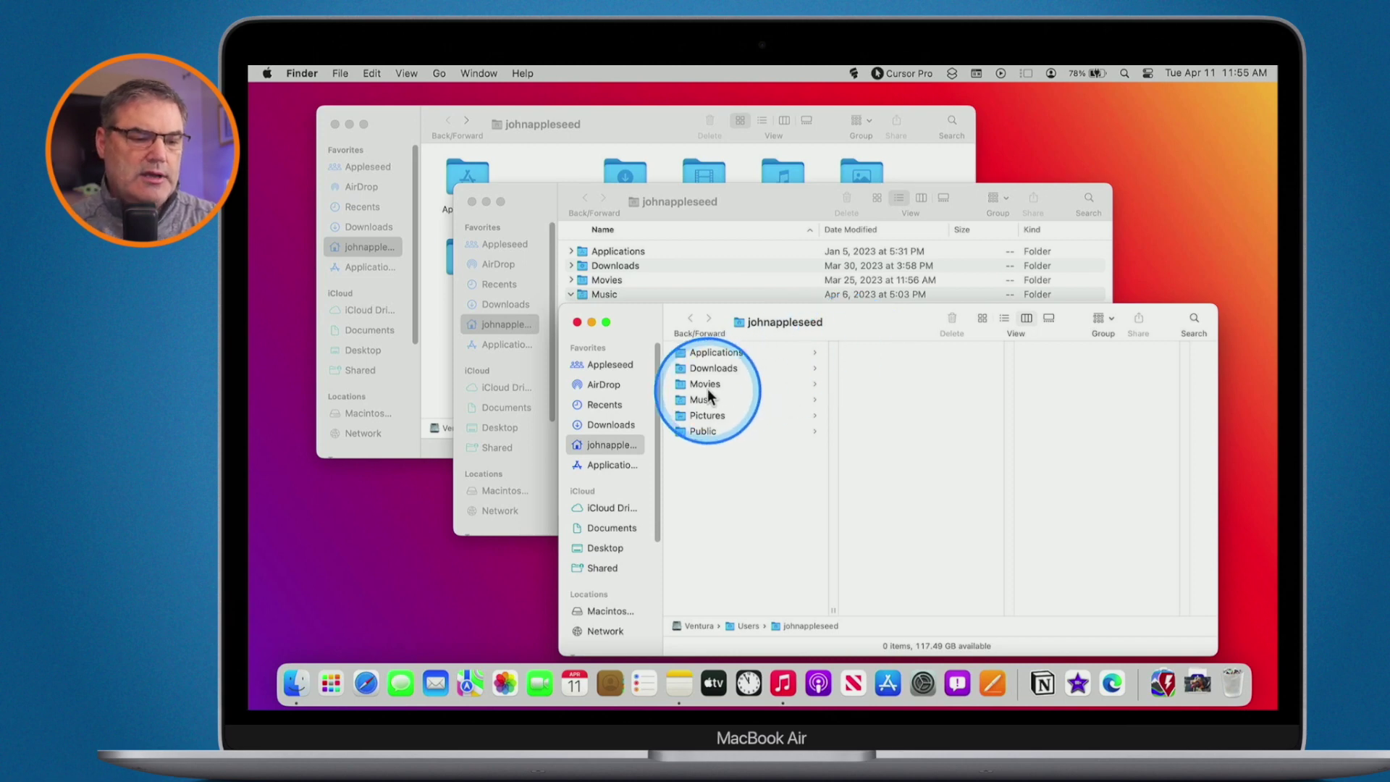
# Step: Browse through the columns into the Downloads folder and its photos subfolder
pyautogui.click(708, 370)
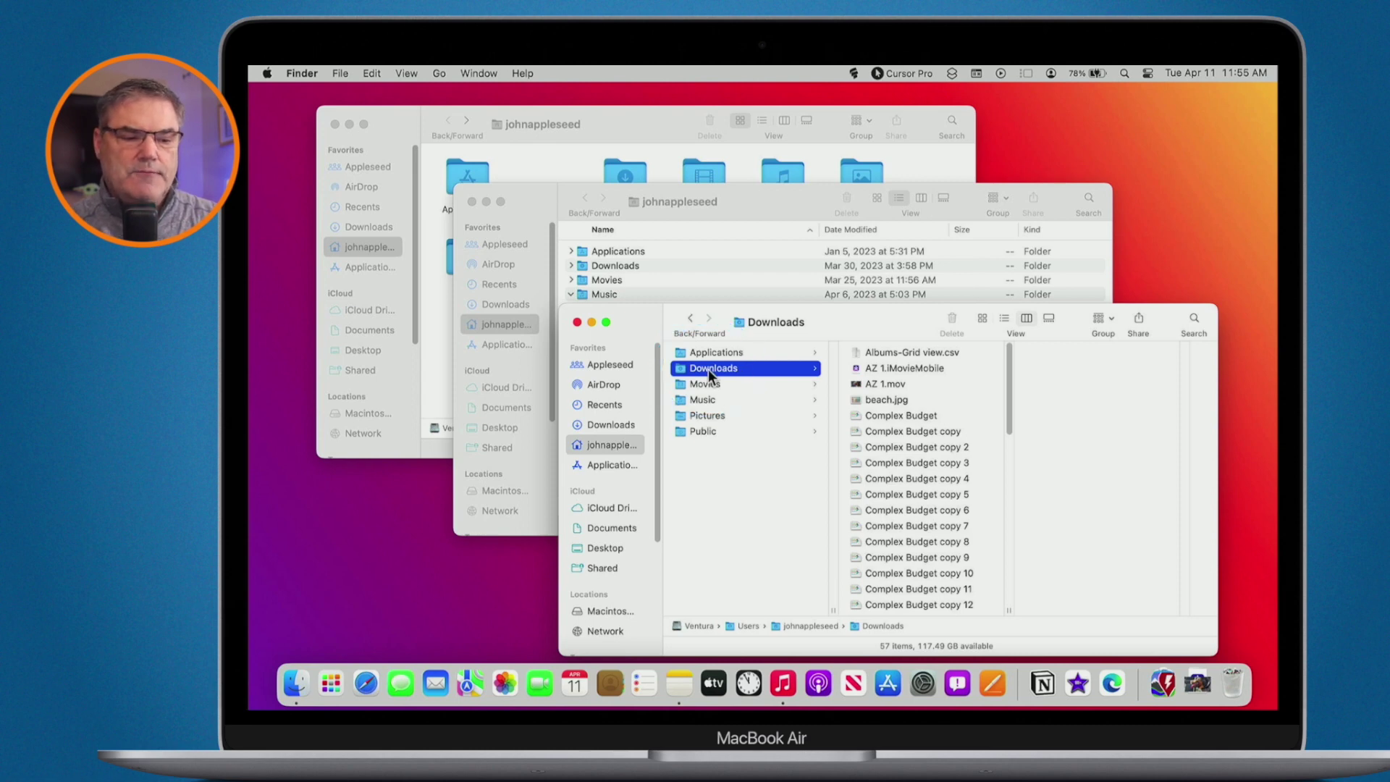
pyautogui.scroll(-10, 927, 489)
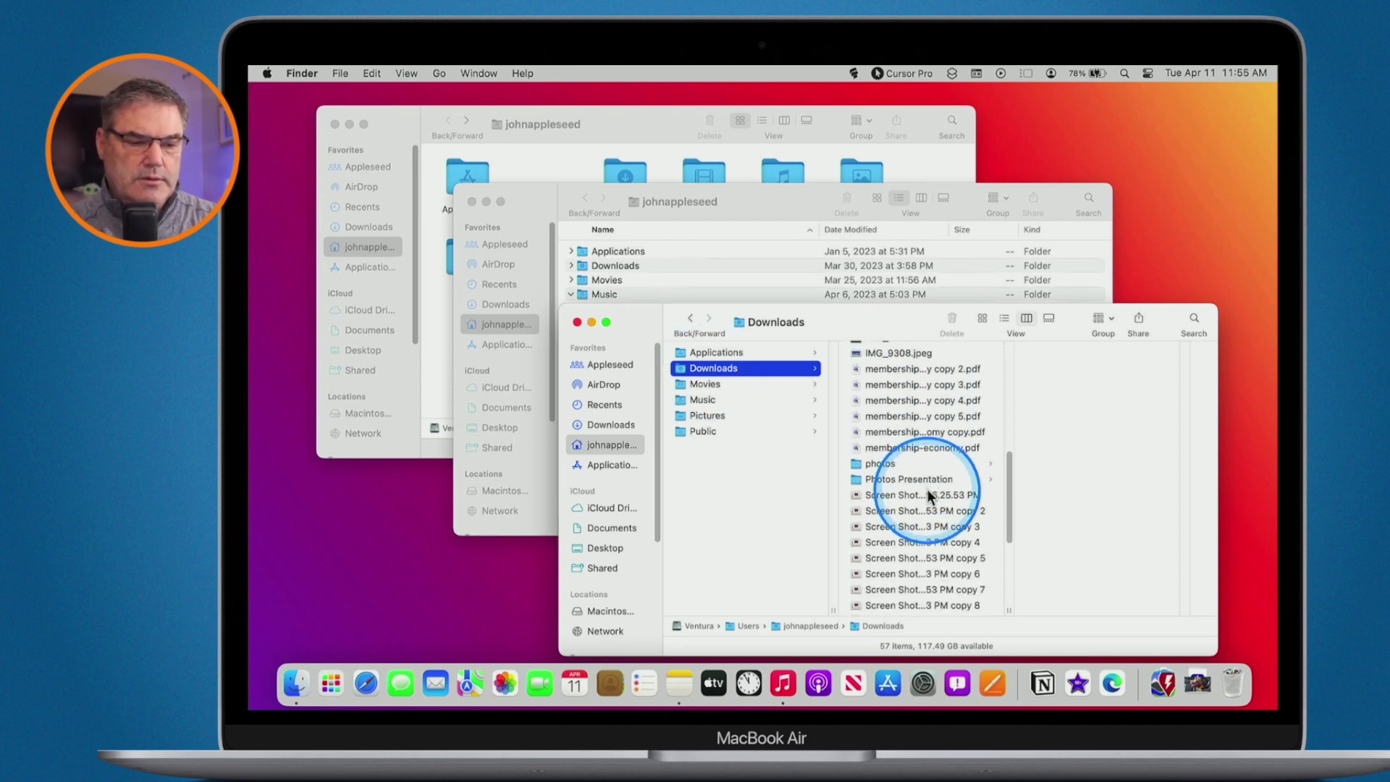
pyautogui.click(871, 458)
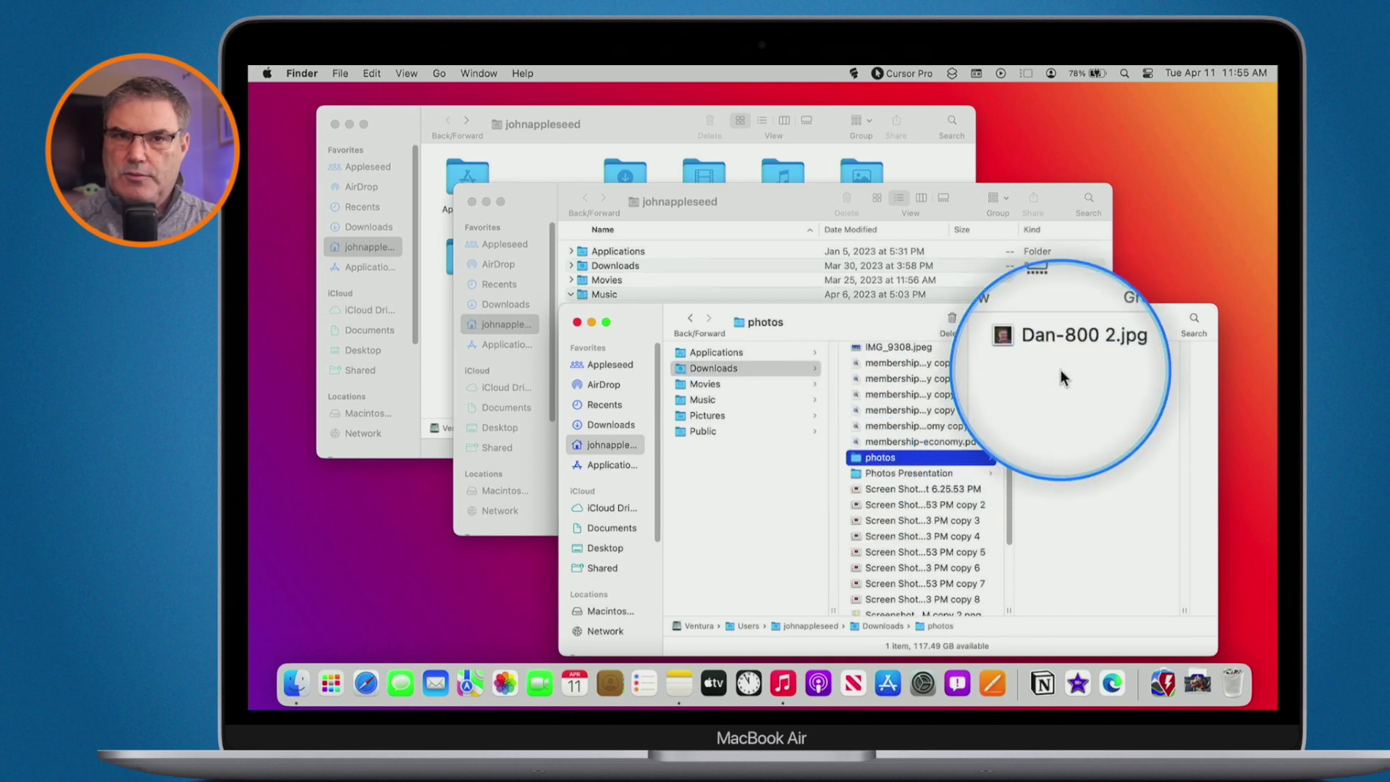
# Step: Display the Downloads folder in gallery view, and select the thumbnail right after the beach photo
pyautogui.press('super+2')
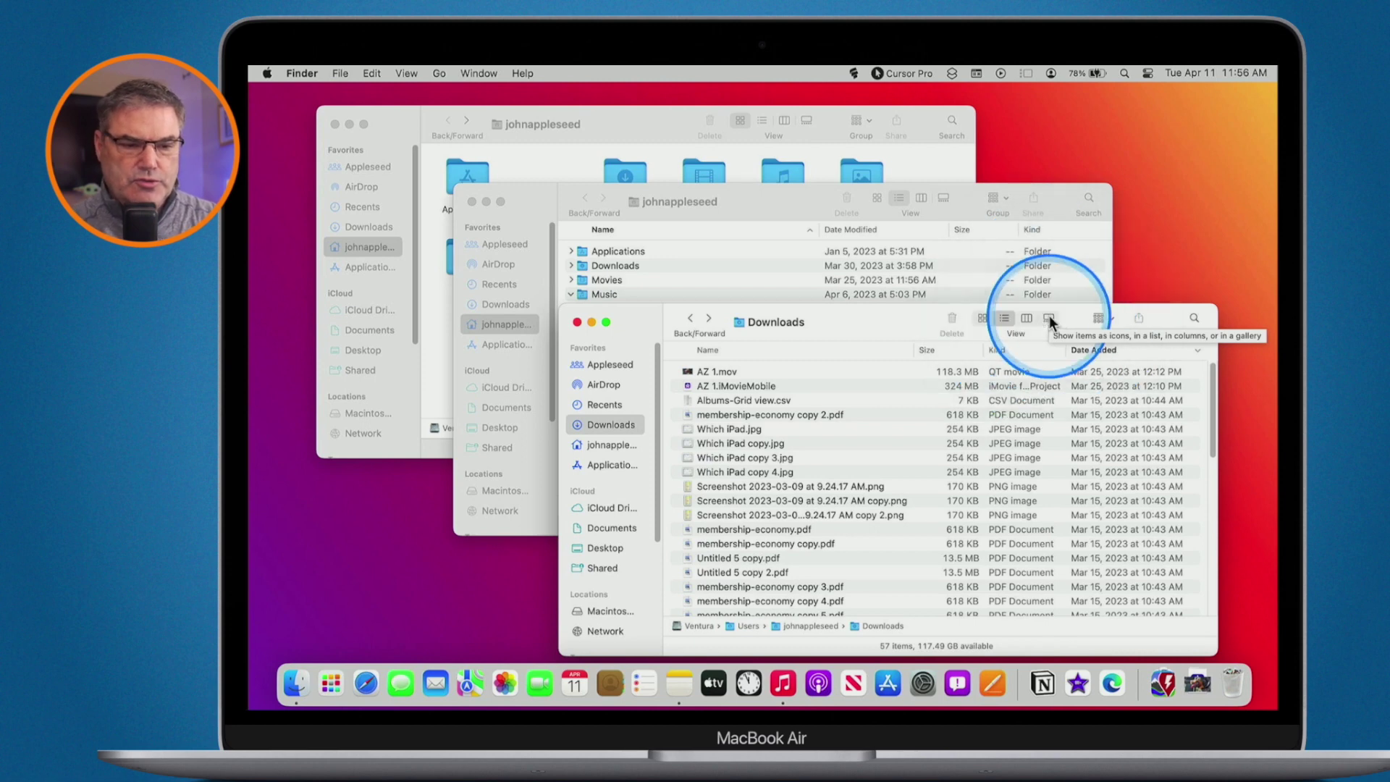
pyautogui.click(1049, 318)
pyautogui.click(788, 464)
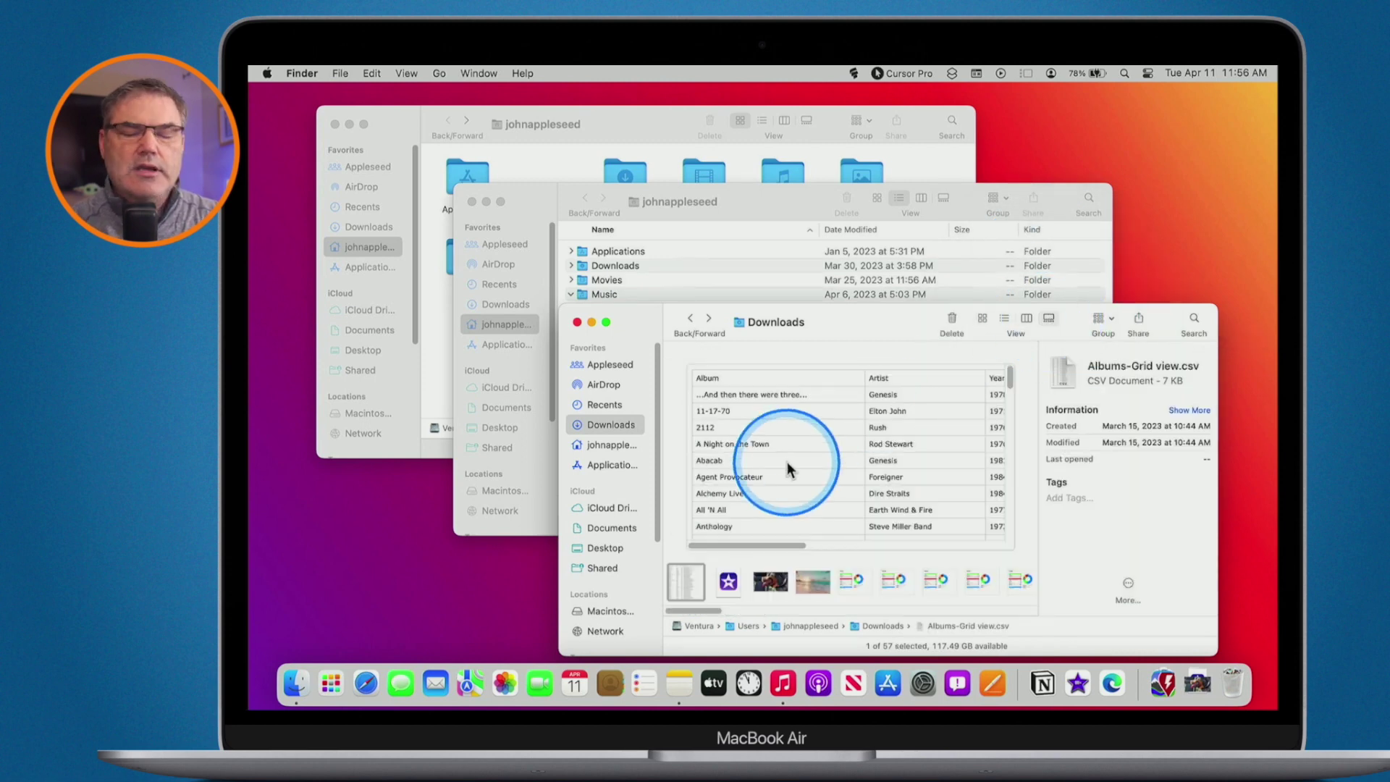
pyautogui.click(858, 580)
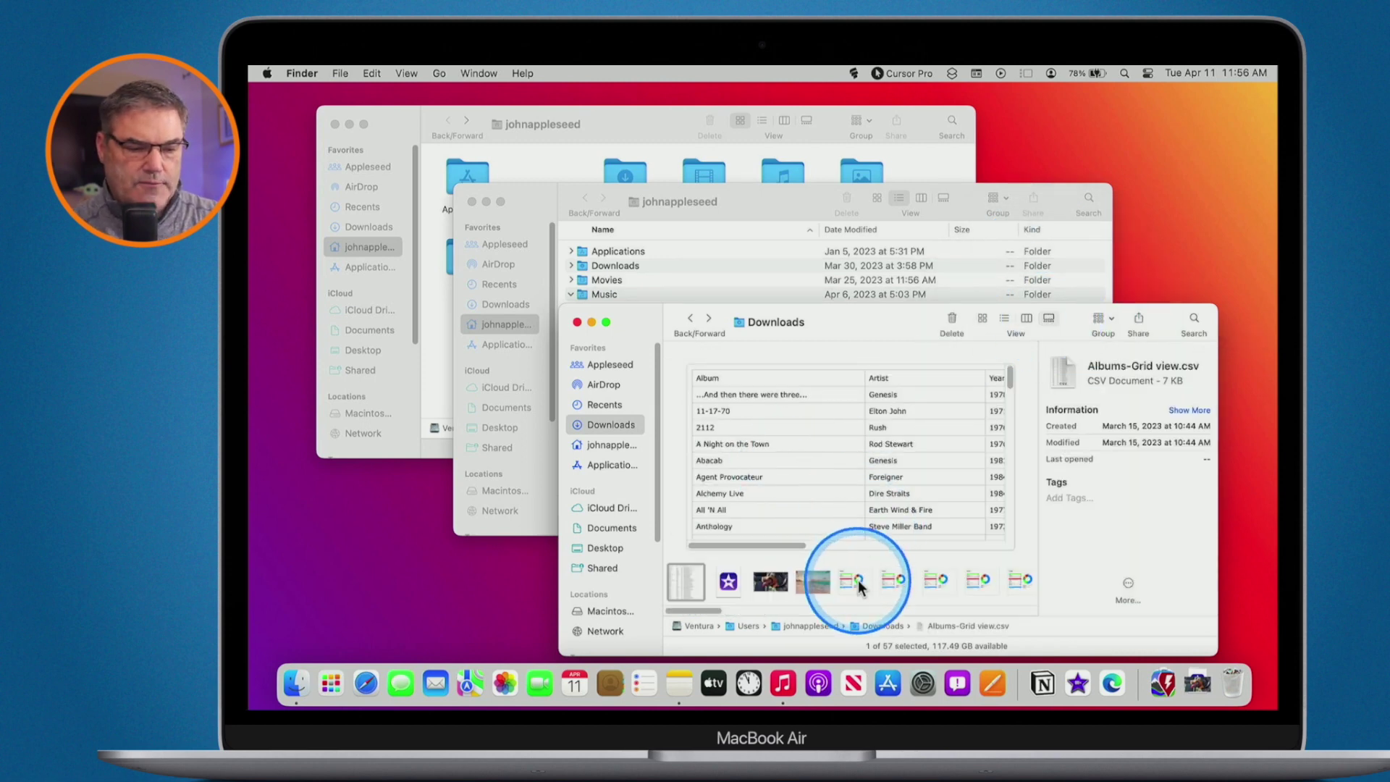
# Step: Look through more of the Downloads folder's gallery thumbnails and switch the window back to column view
pyautogui.hscroll(3, 858, 580)
pyautogui.hscroll(2, 858, 580)
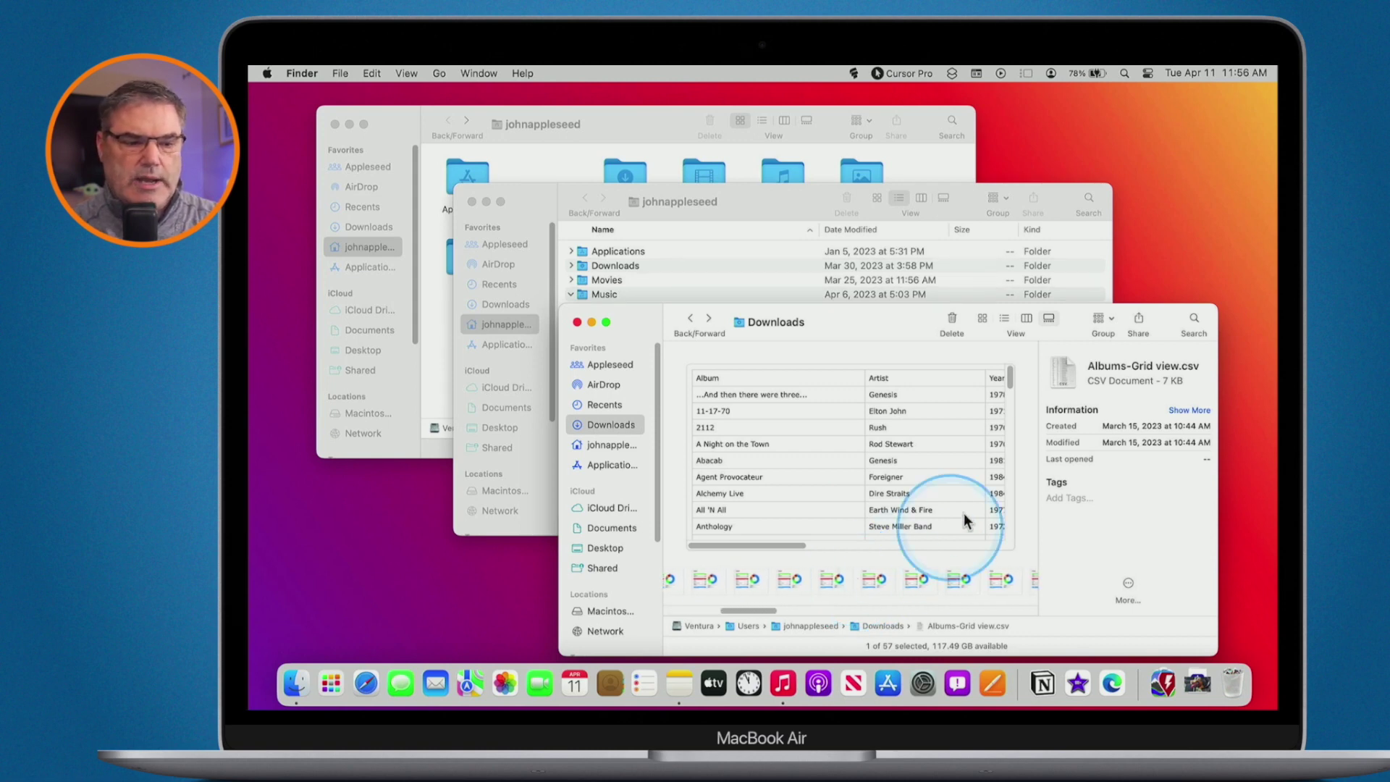
pyautogui.click(1027, 320)
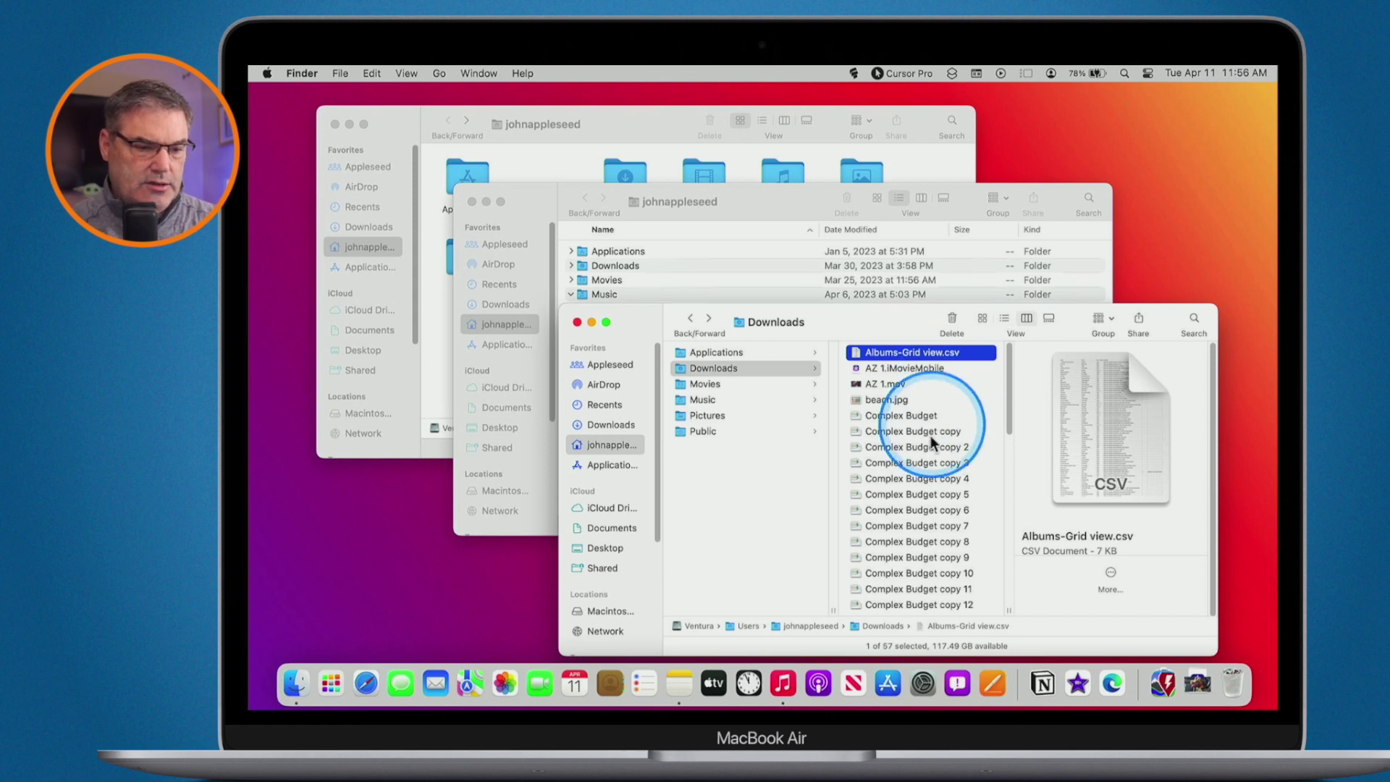
# Step: Preview the Complex Budget spreadsheet with Quick Look twice, closing the preview each time
pyautogui.click(892, 415)
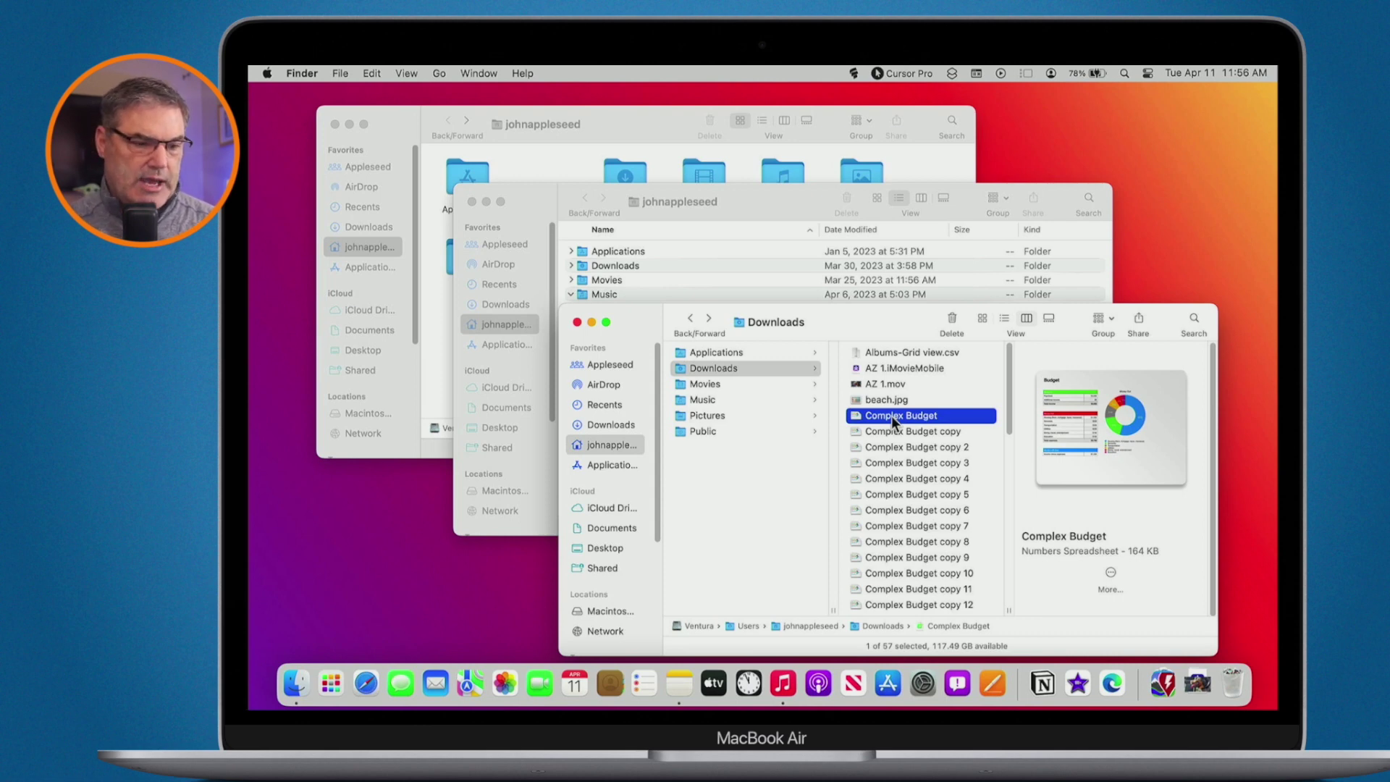
pyautogui.press('space')
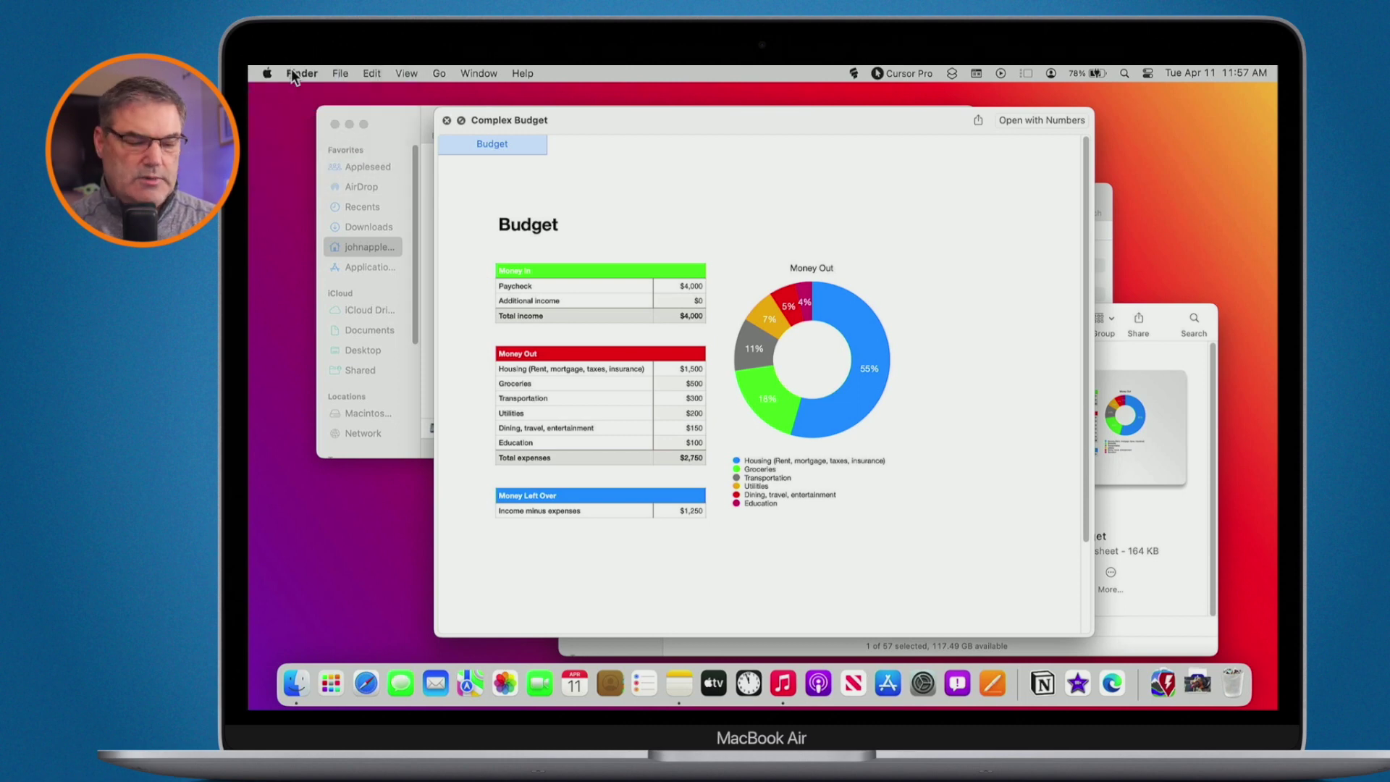
pyautogui.press('space')
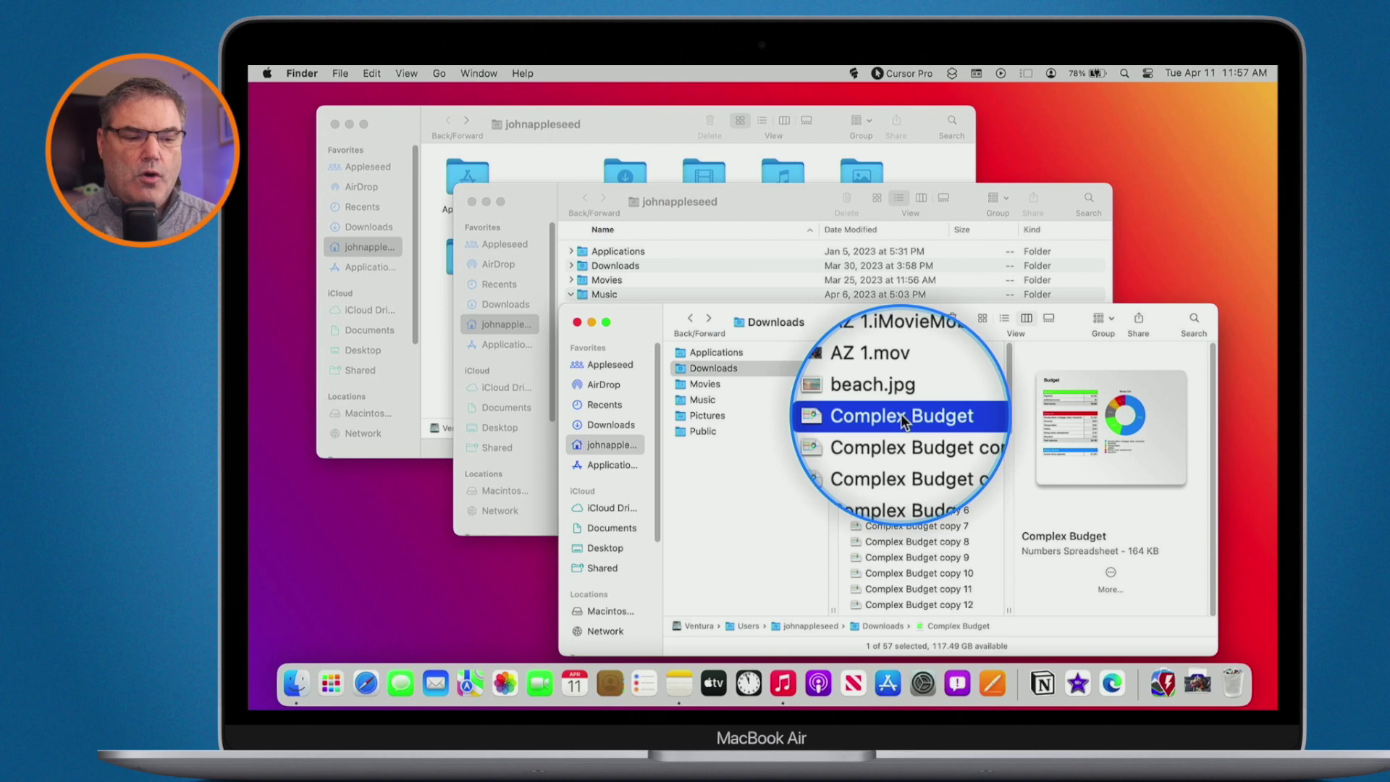
pyautogui.press('space')
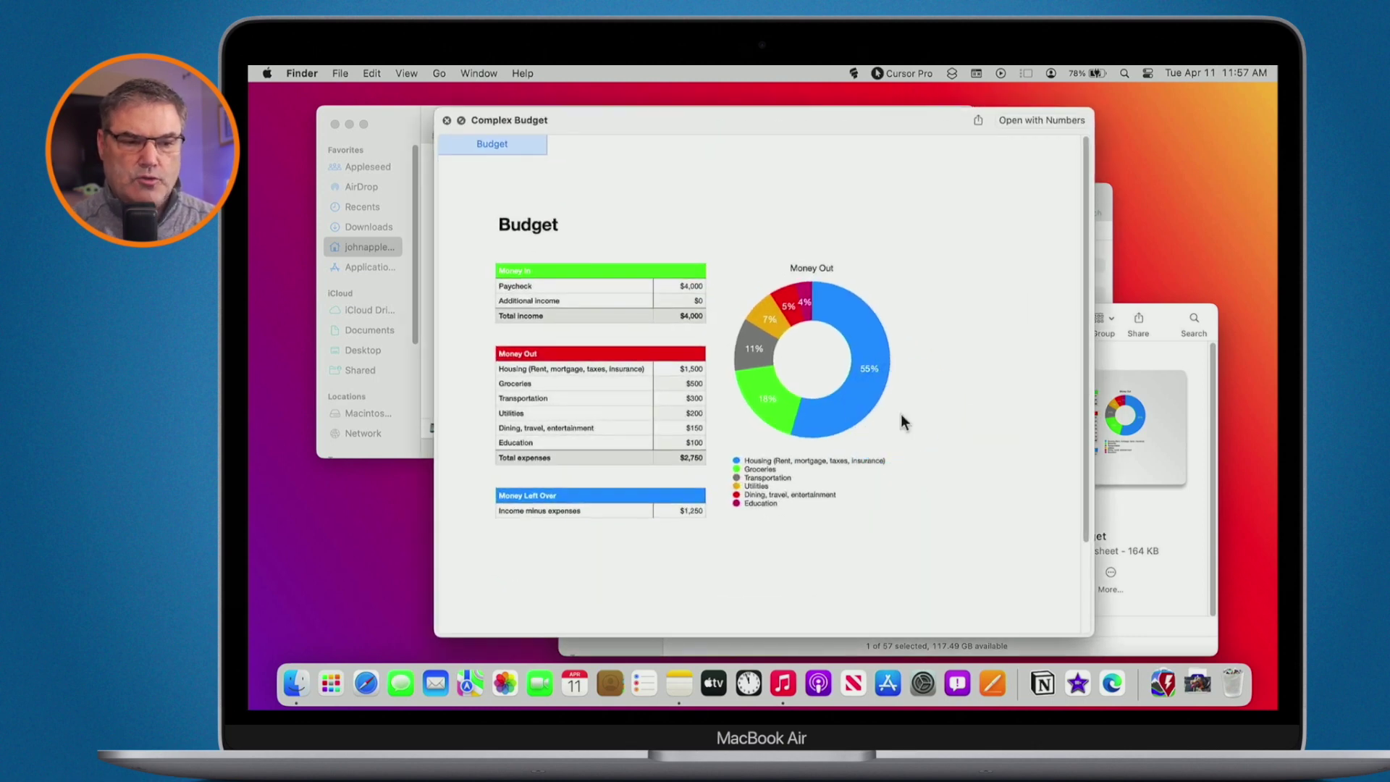
pyautogui.click(1037, 122)
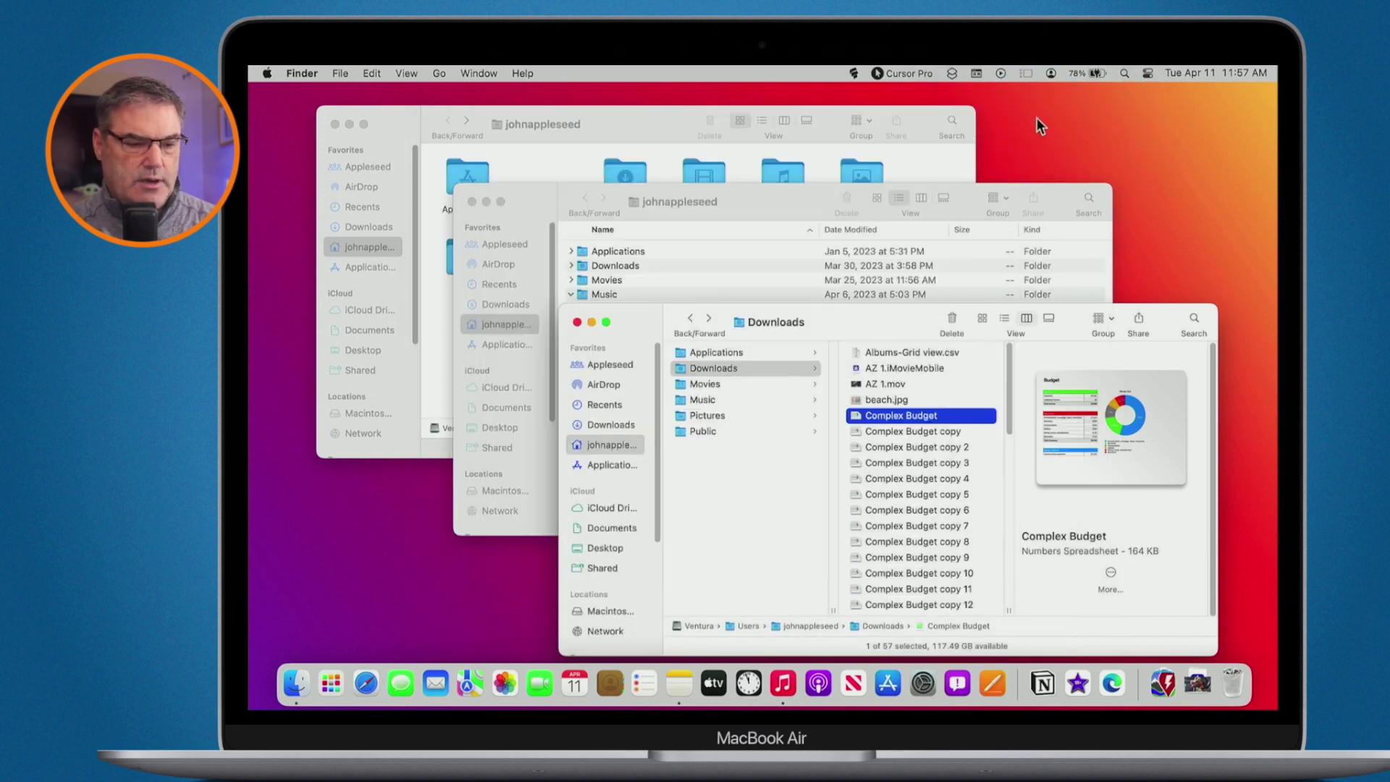
# Step: Preview membership-economy copy 2.pdf from the Downloads folder with Quick Look and close the preview
pyautogui.scroll(-10, 950, 545)
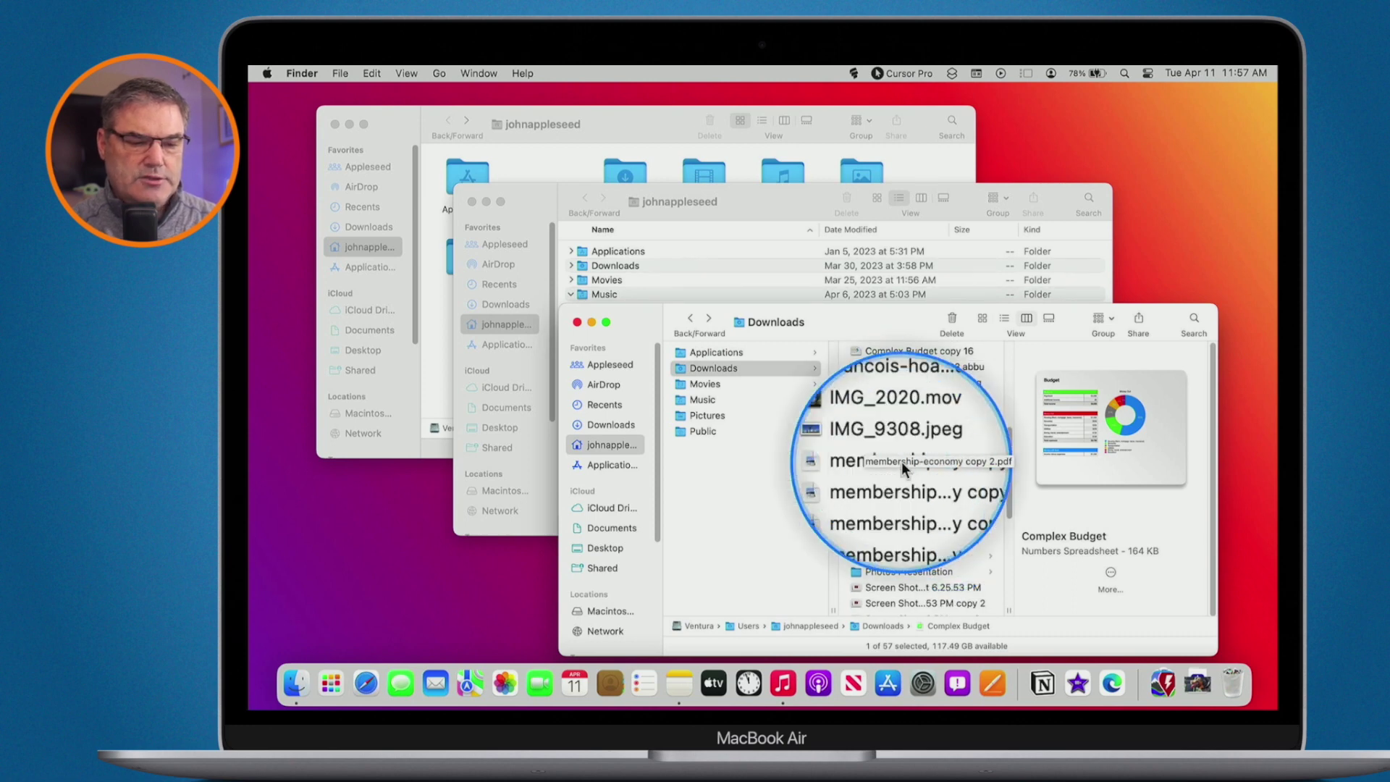
pyautogui.press('ctrl')
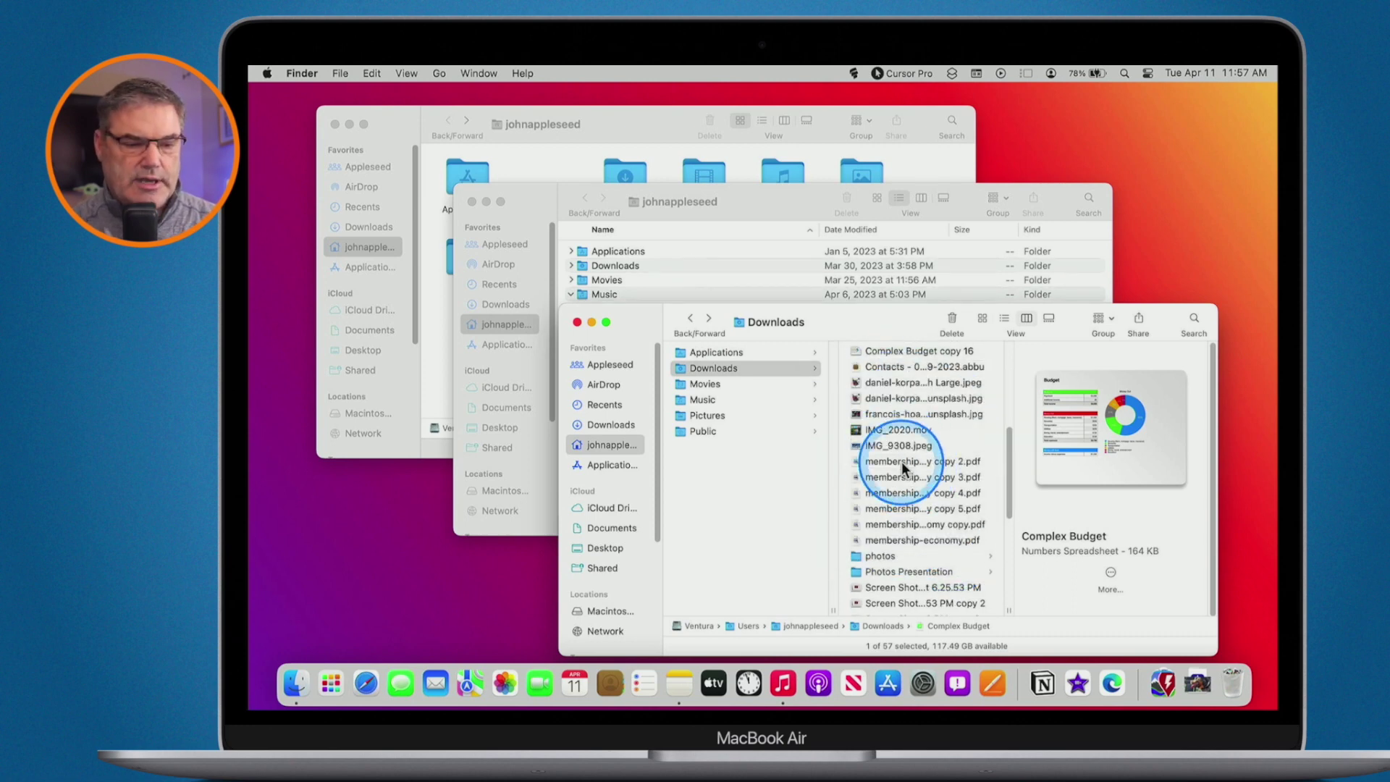
pyautogui.click(901, 462)
pyautogui.press('space')
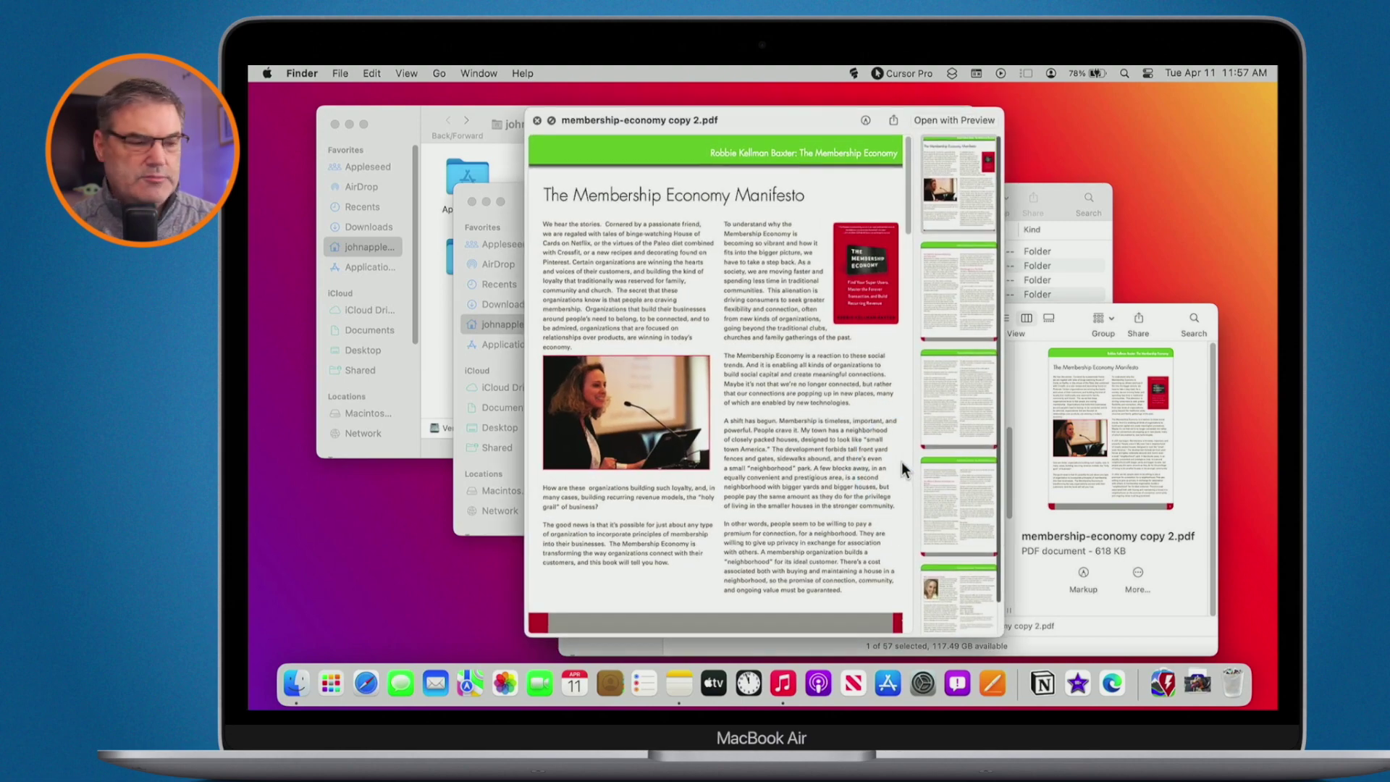
pyautogui.press('ctrl')
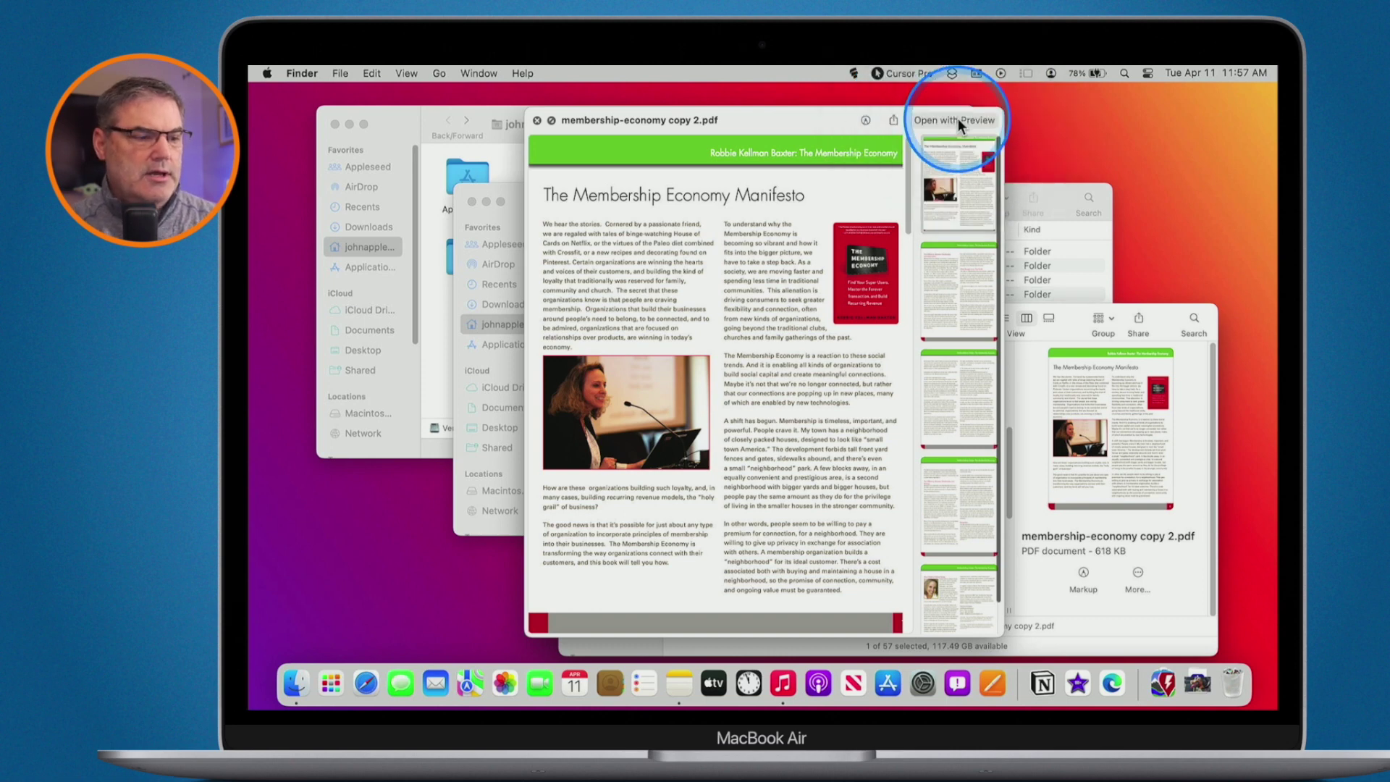
pyautogui.click(537, 120)
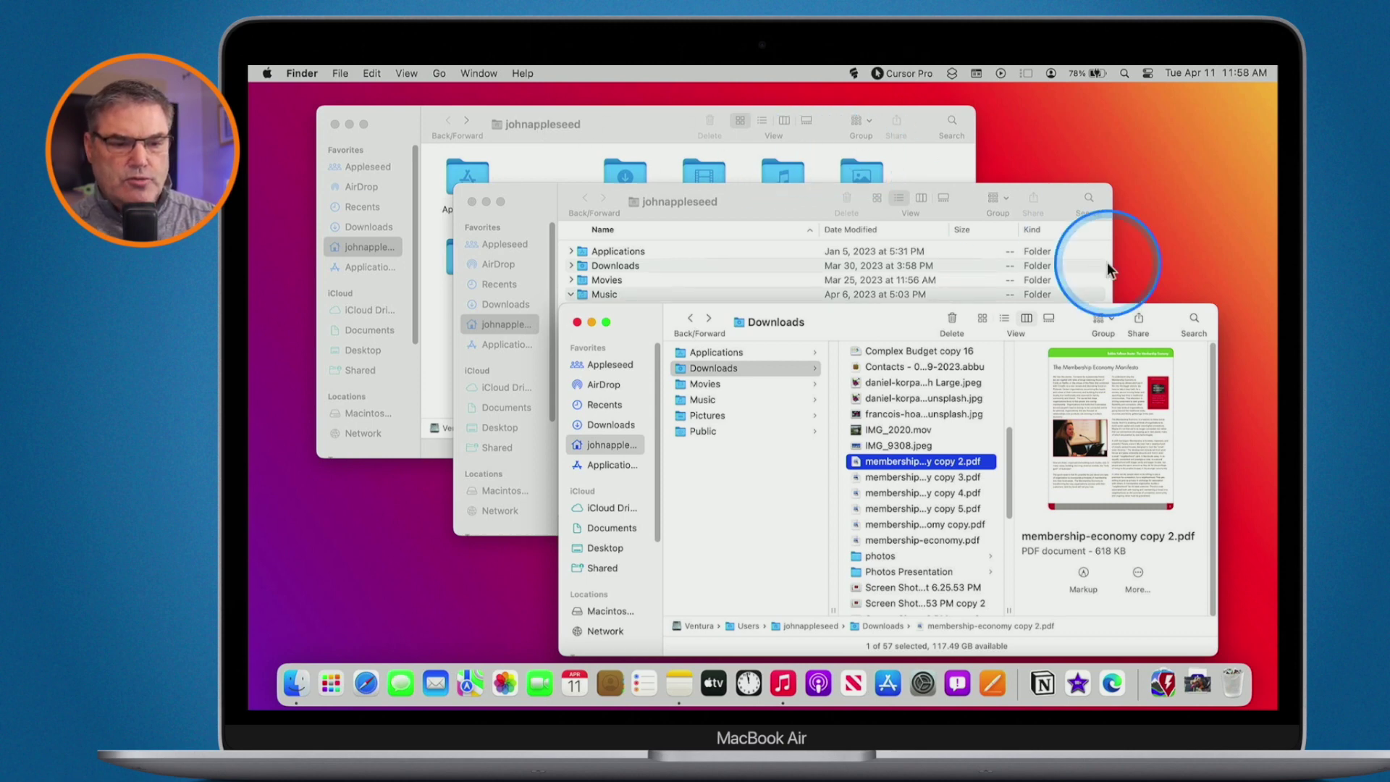
# Step: Search for "membership", limit the search to the Downloads folder, and widen it back to This Mac
pyautogui.click(1194, 322)
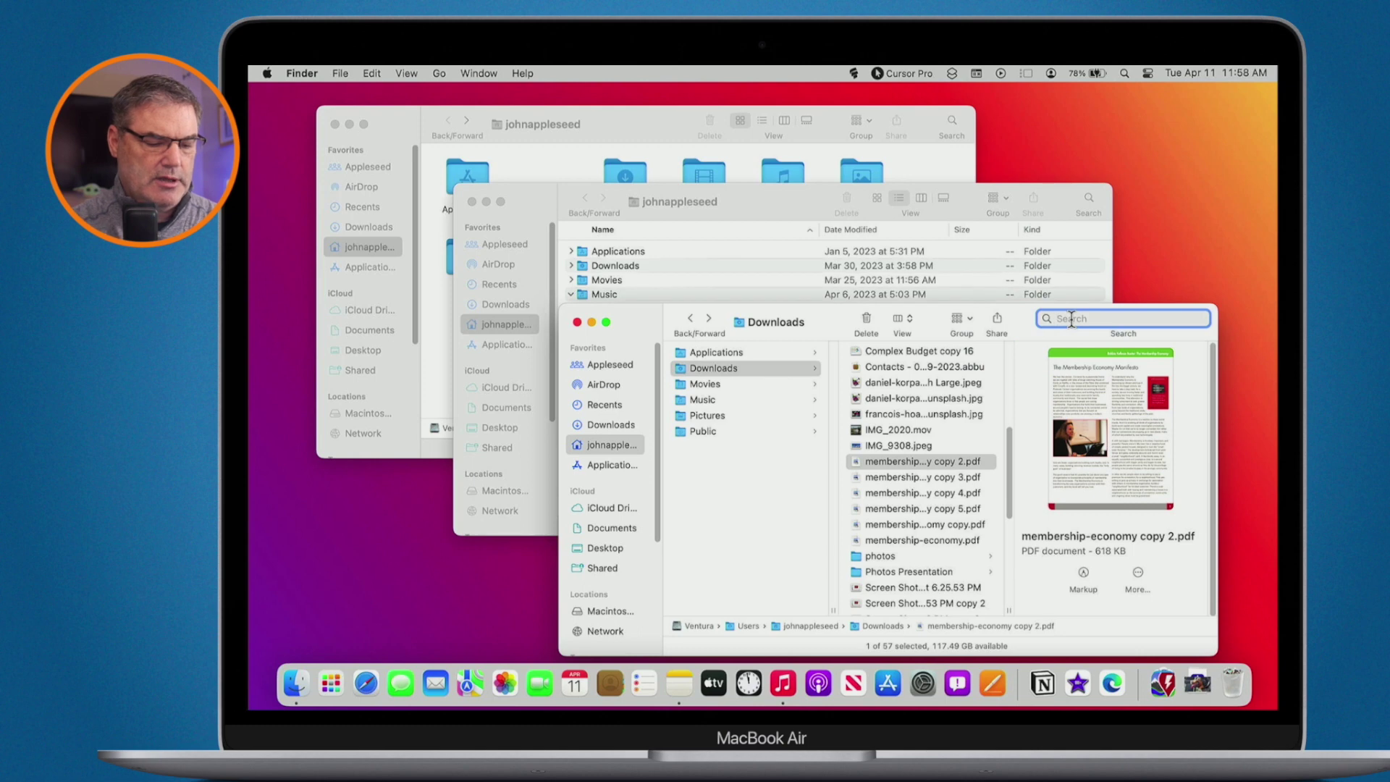
pyautogui.write('membership')
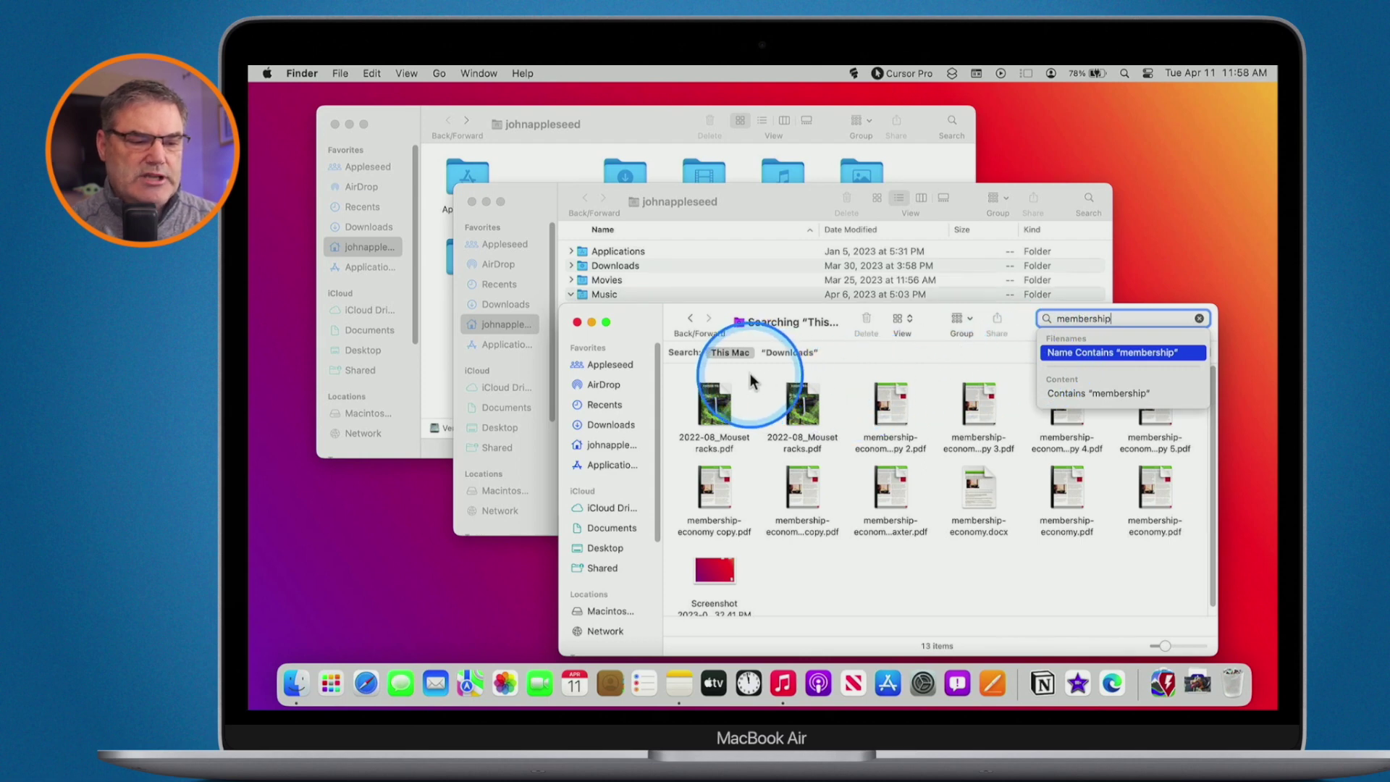
pyautogui.click(792, 352)
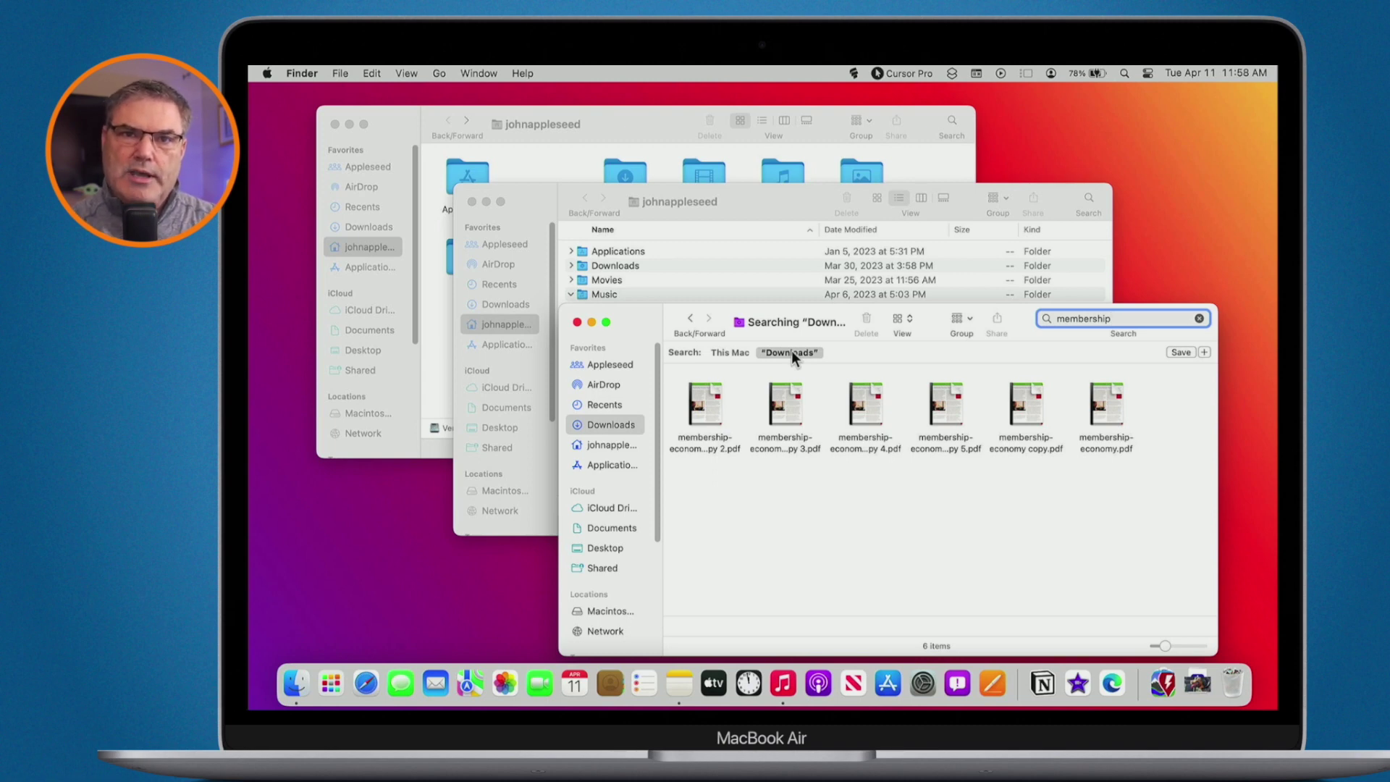
pyautogui.click(733, 355)
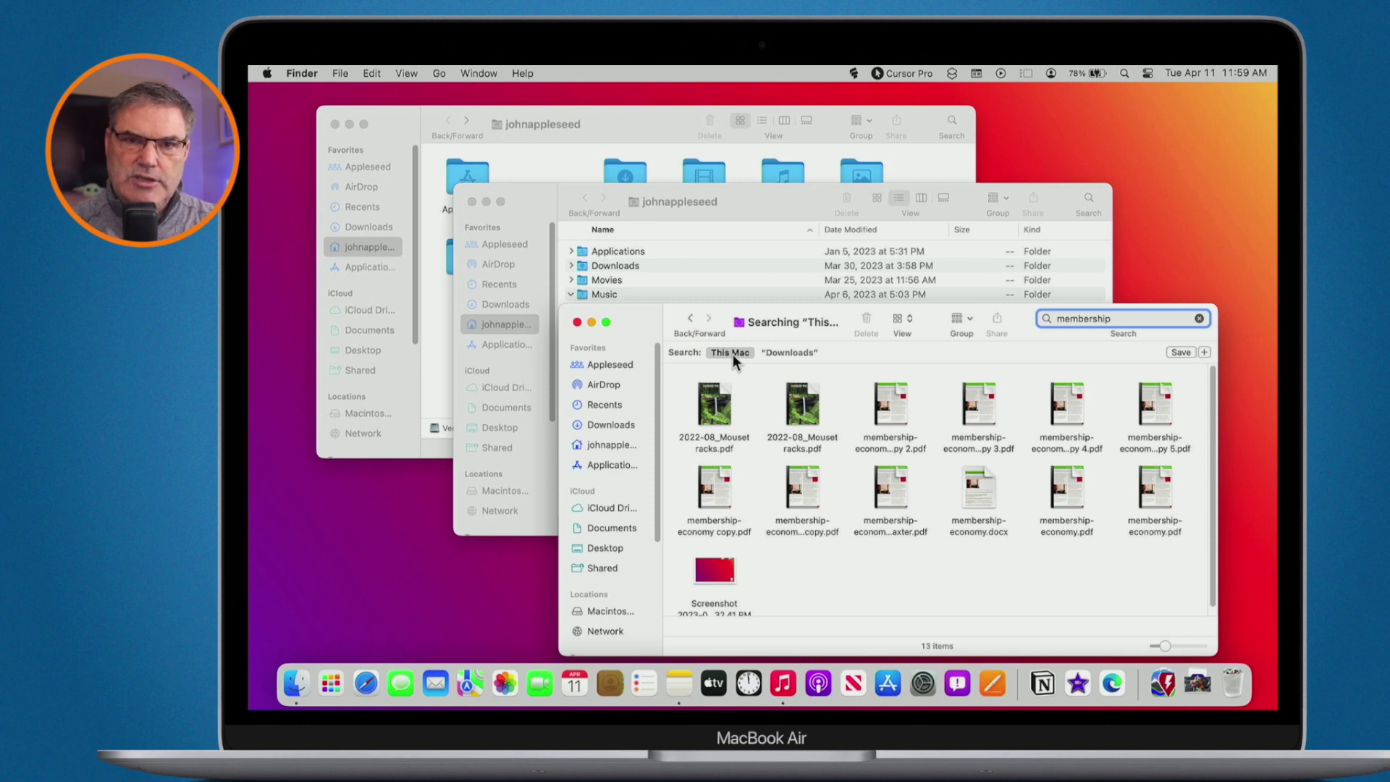
# Step: Select the first 2022-08_Mousetracks.pdf search result to check its folder path, and close the search window
pyautogui.click(713, 407)
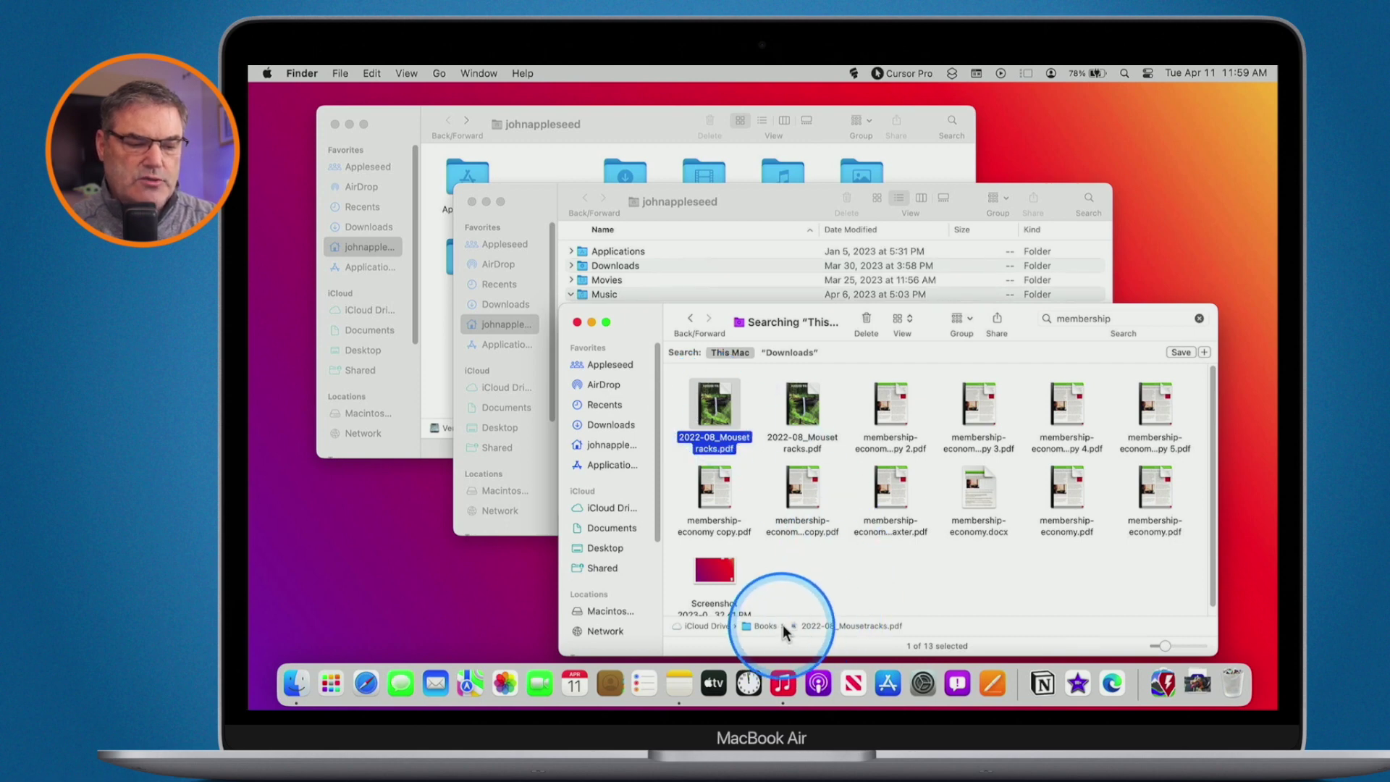
pyautogui.hotkey('alt', 'a')
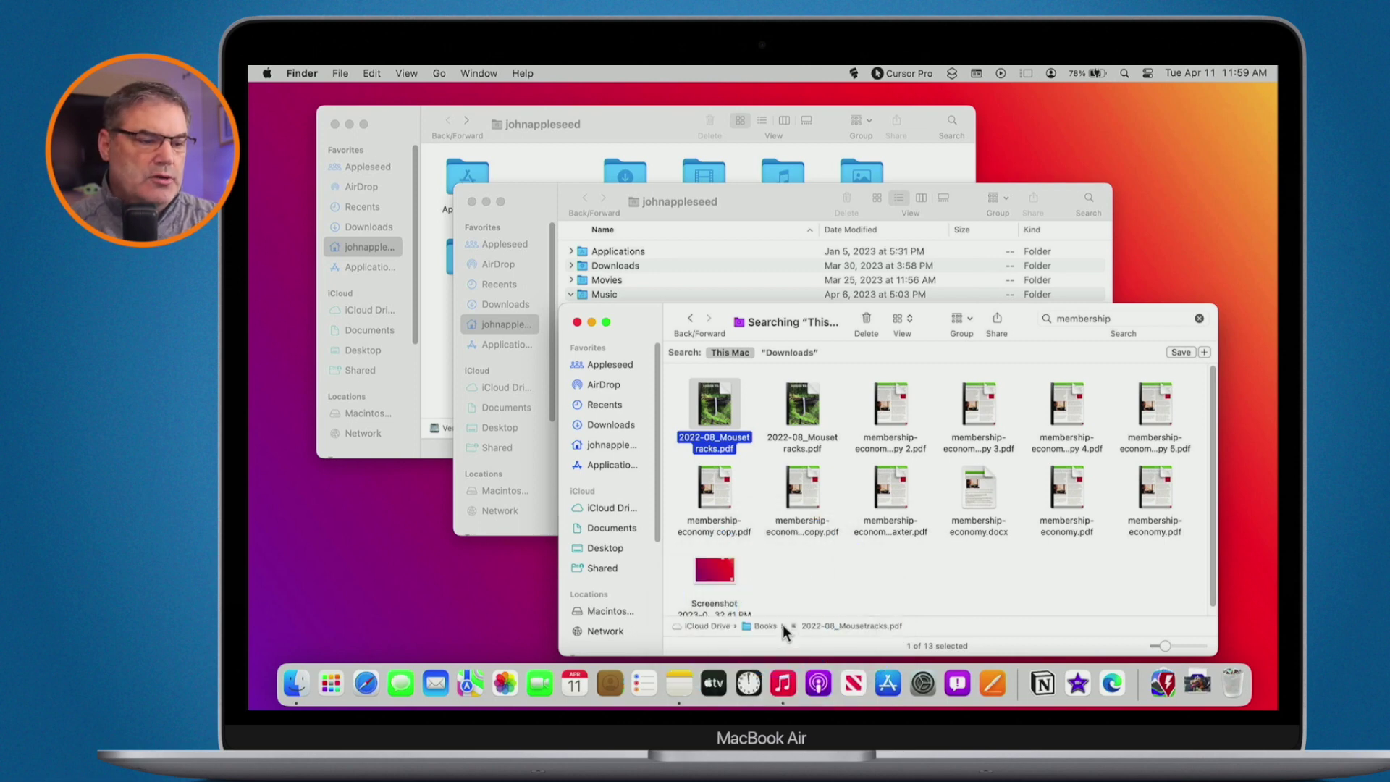
pyautogui.click(577, 322)
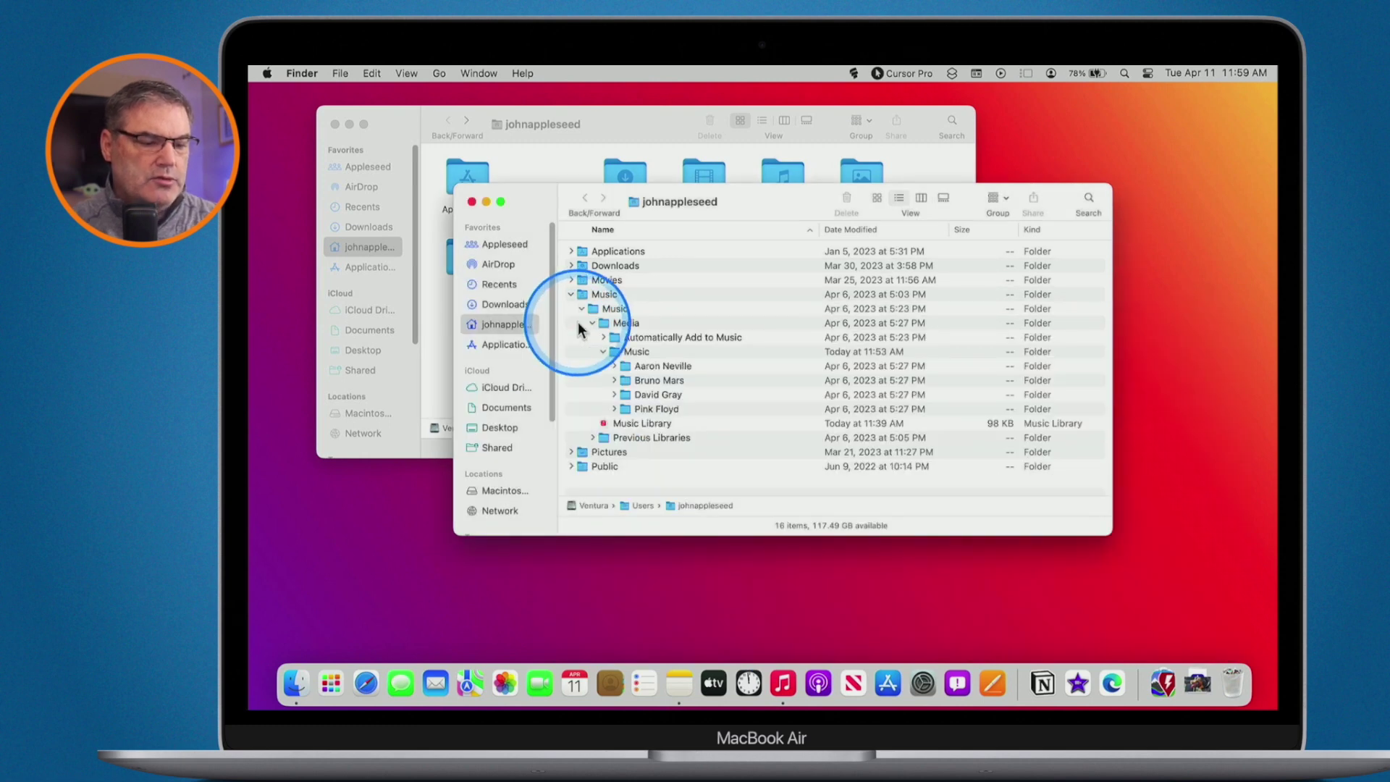
# Step: Hide the path bar in the list view window, show it again, and select Music Library to check its path
pyautogui.hotkey('ctrl', 'alt', 'm')
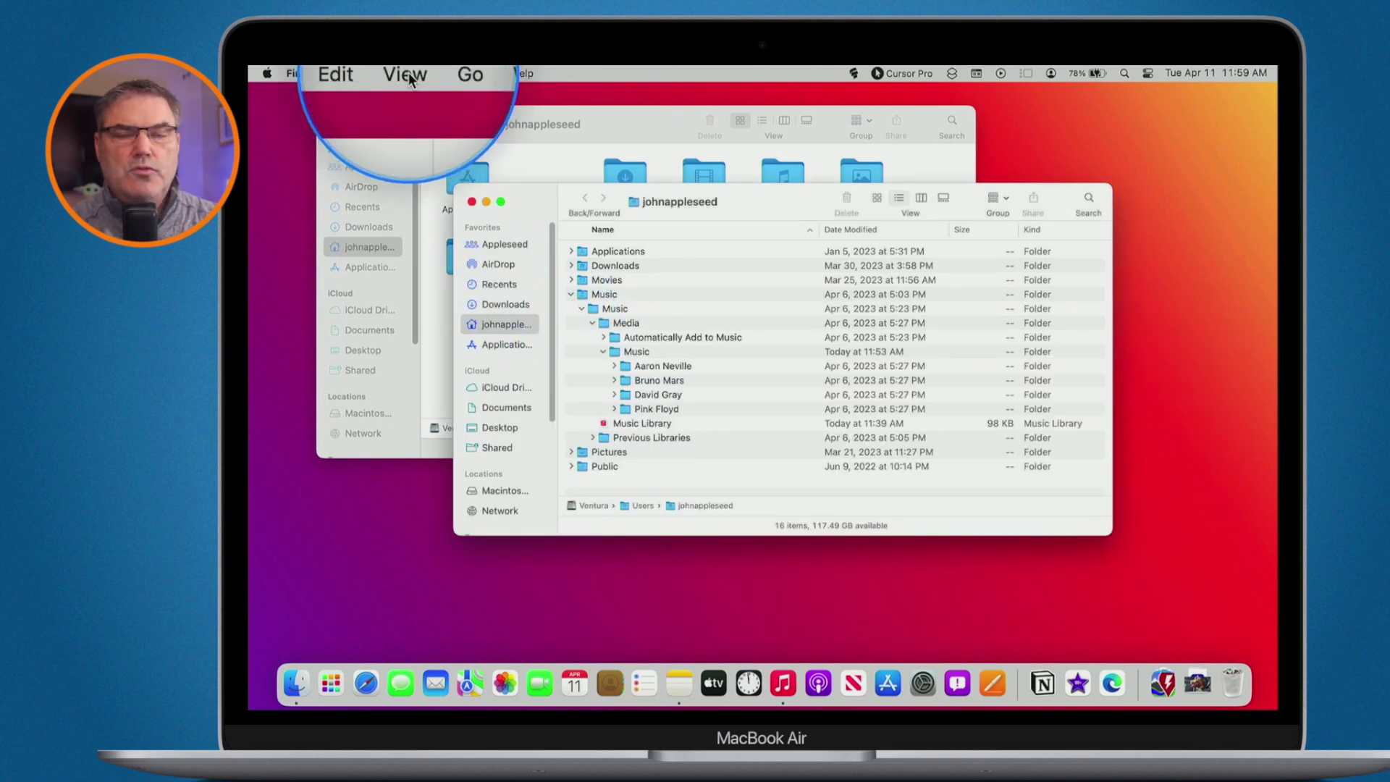
pyautogui.click(409, 73)
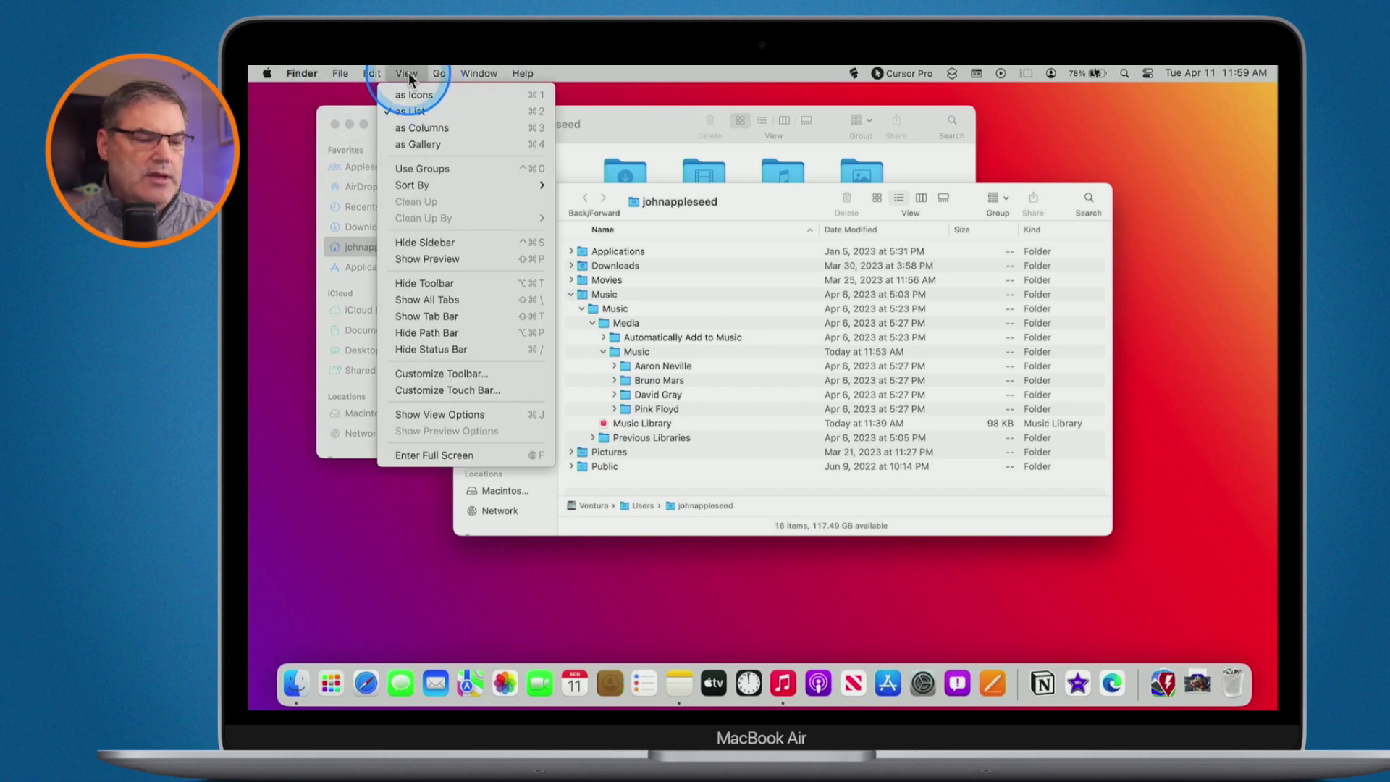
pyautogui.click(429, 332)
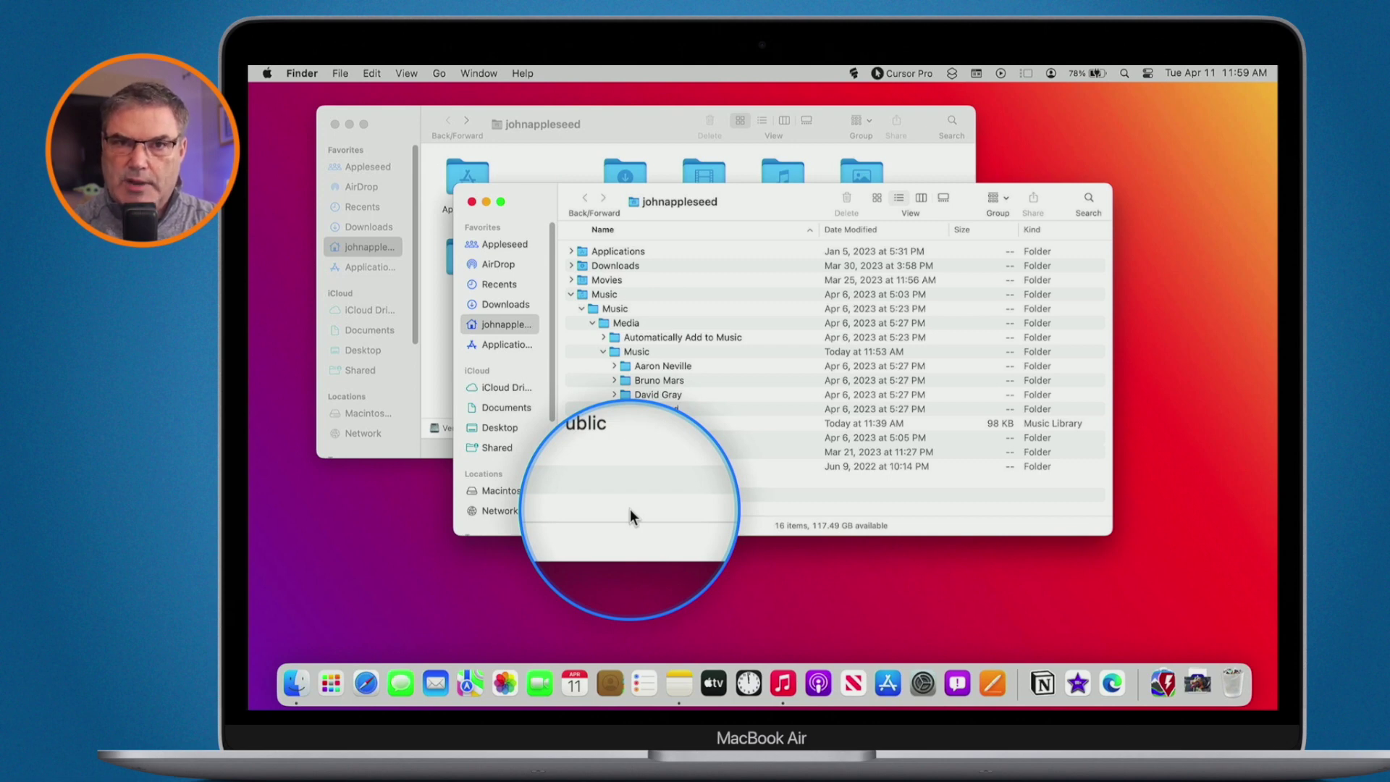
pyautogui.click(406, 73)
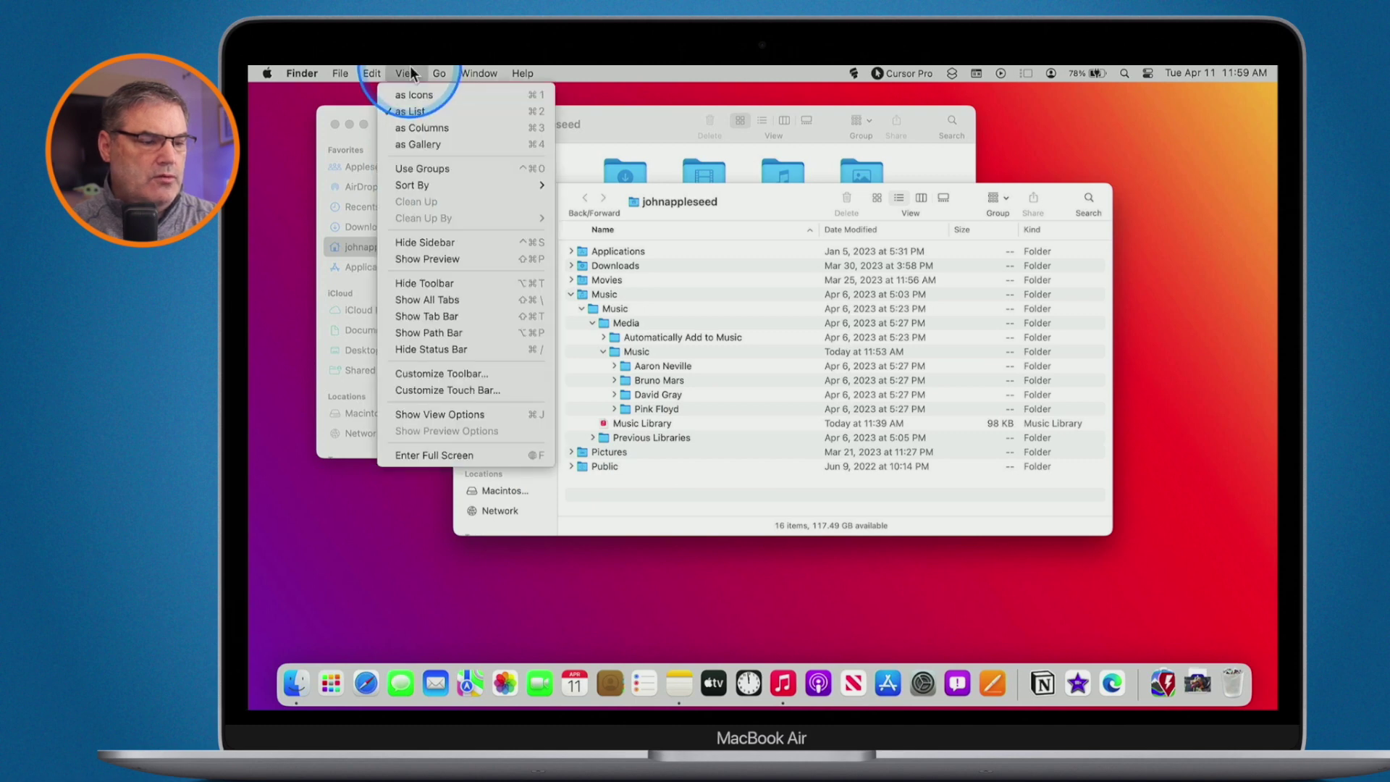
pyautogui.click(427, 336)
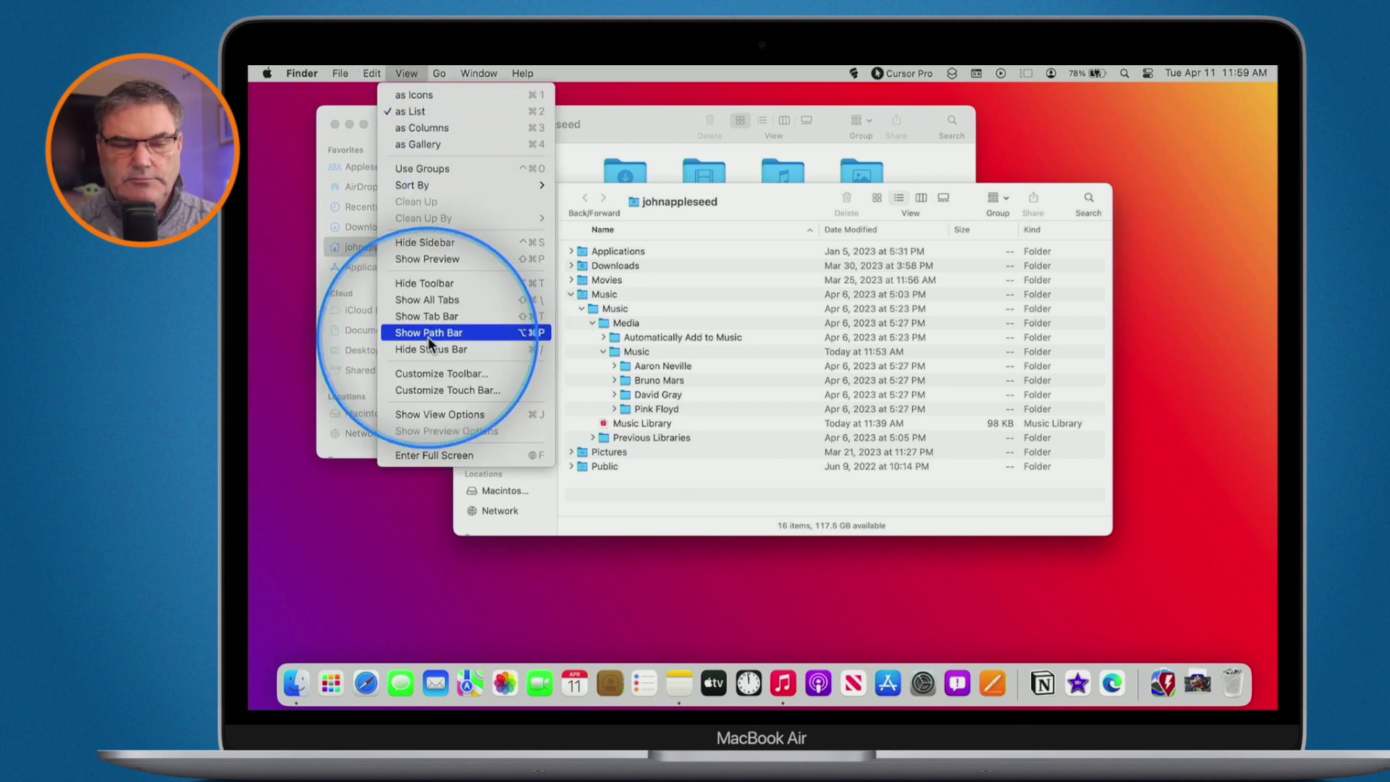
pyautogui.click(624, 421)
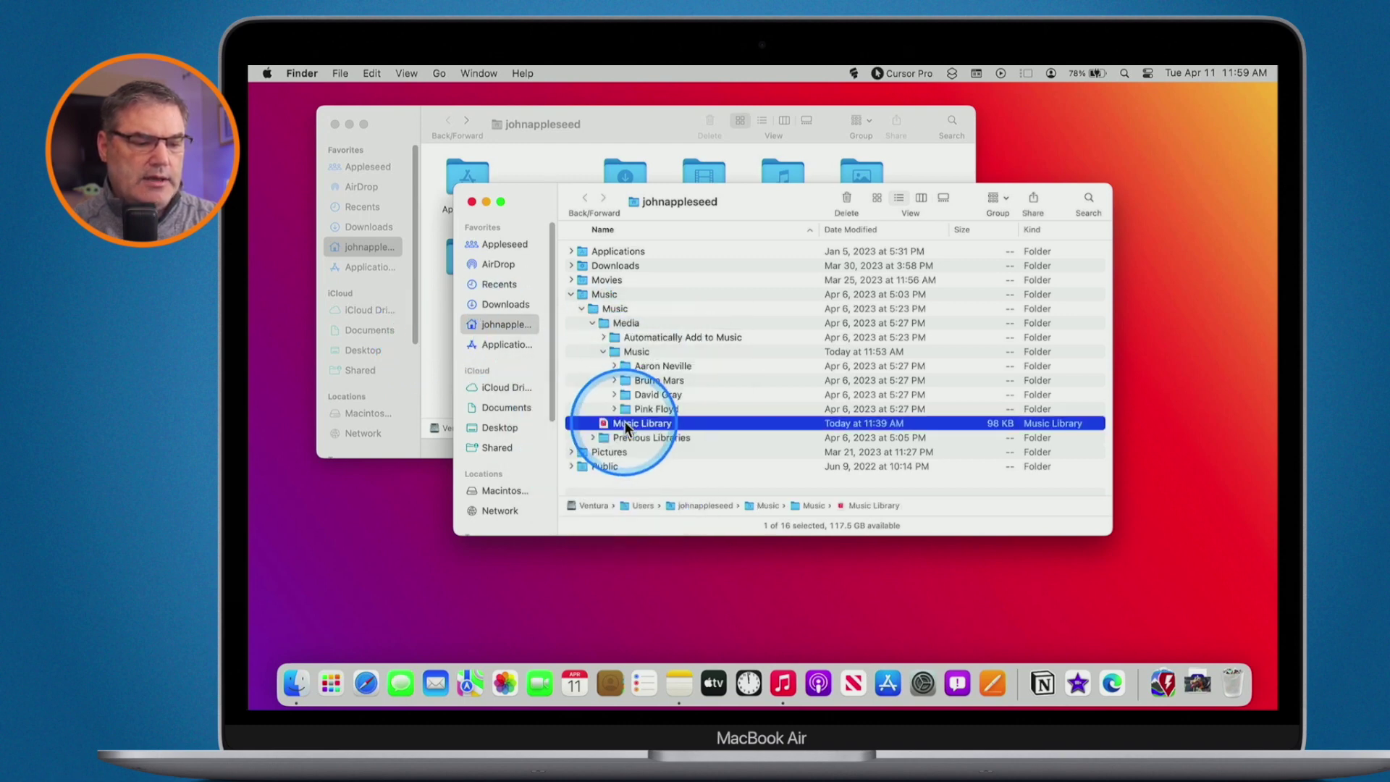
pyautogui.hotkey('ctrl', 'm')
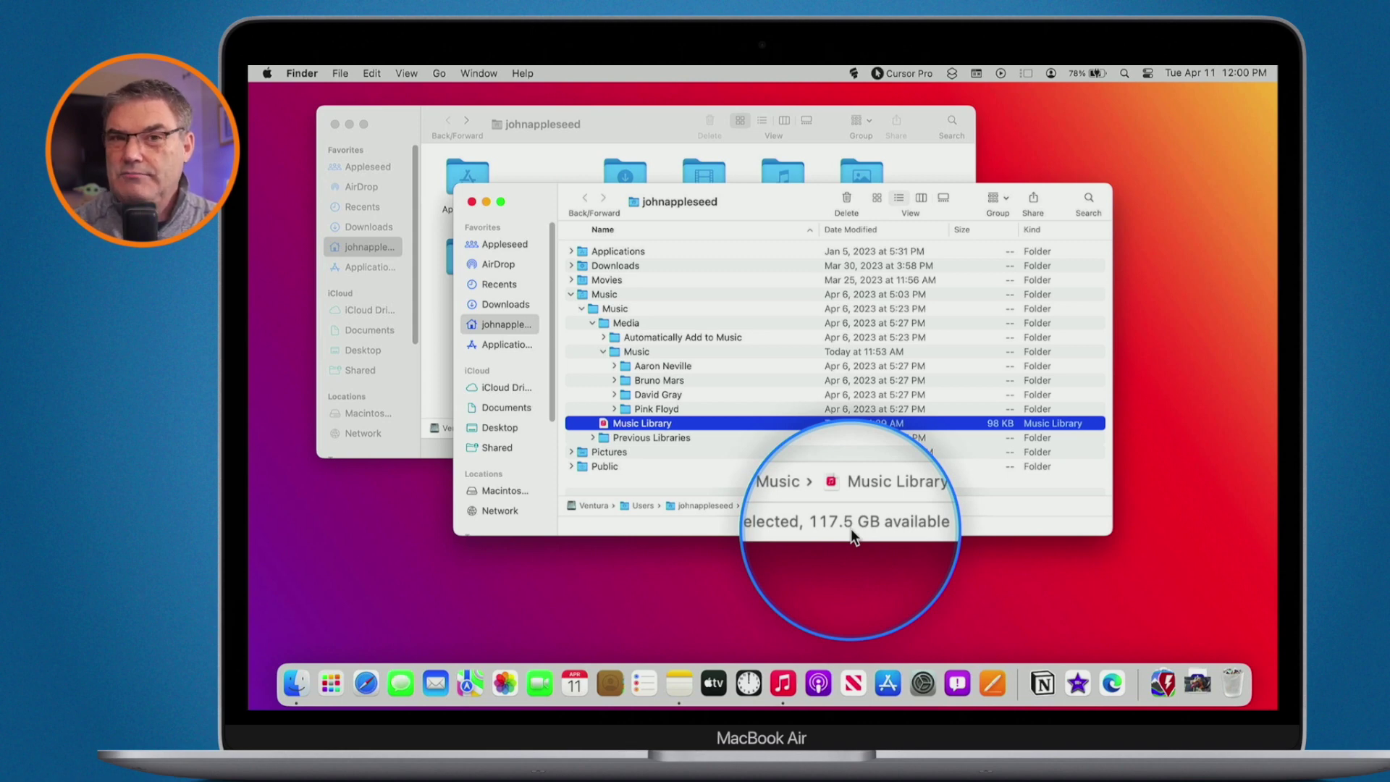
# Step: Hide the status bar in the list view window and show it again
pyautogui.click(406, 73)
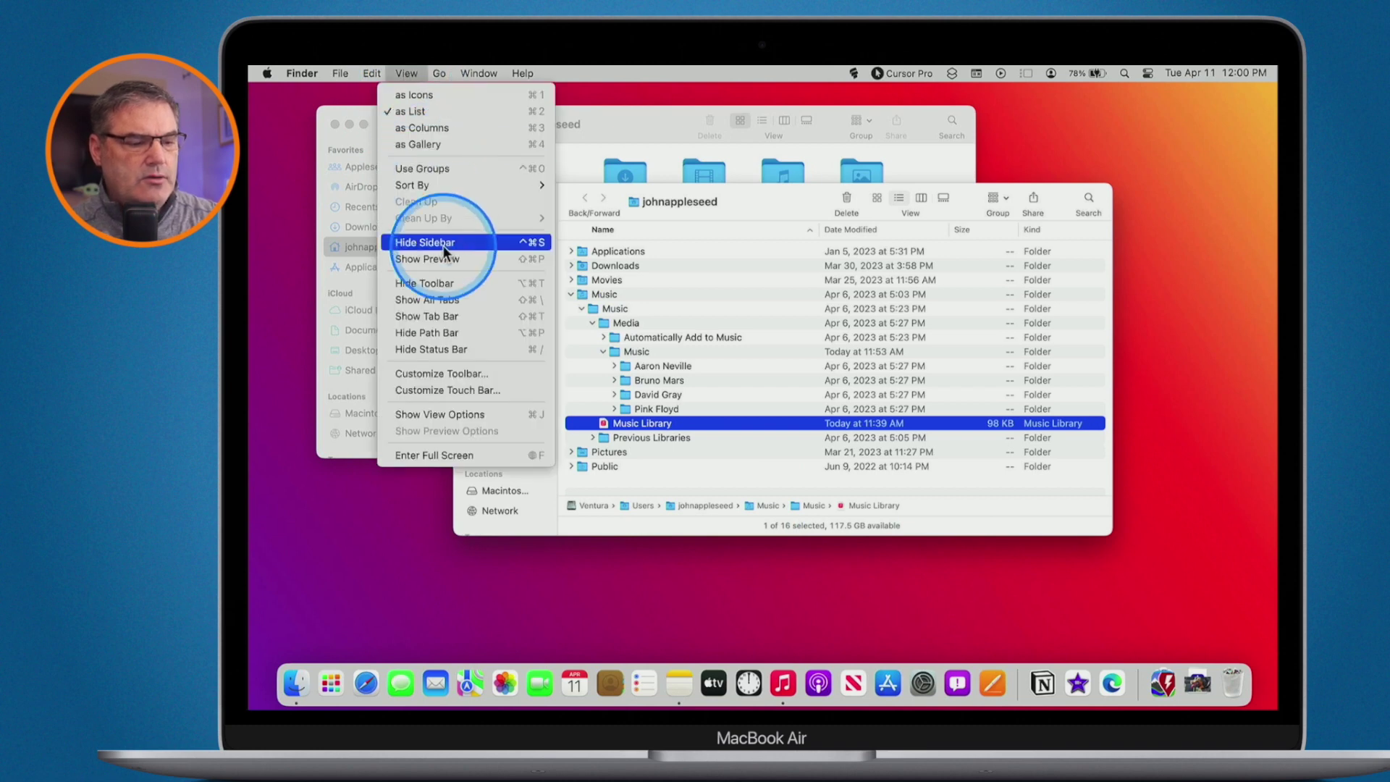
pyautogui.click(432, 350)
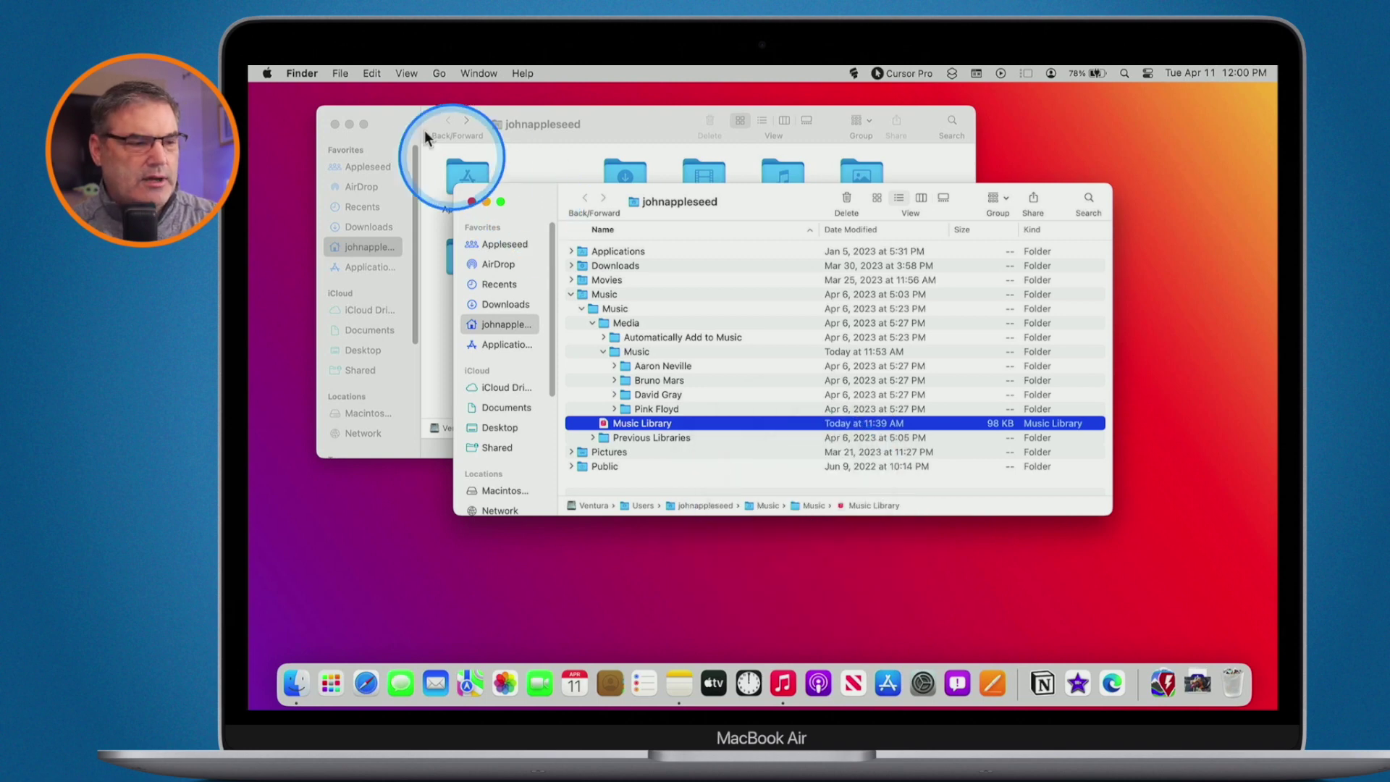
pyautogui.click(407, 78)
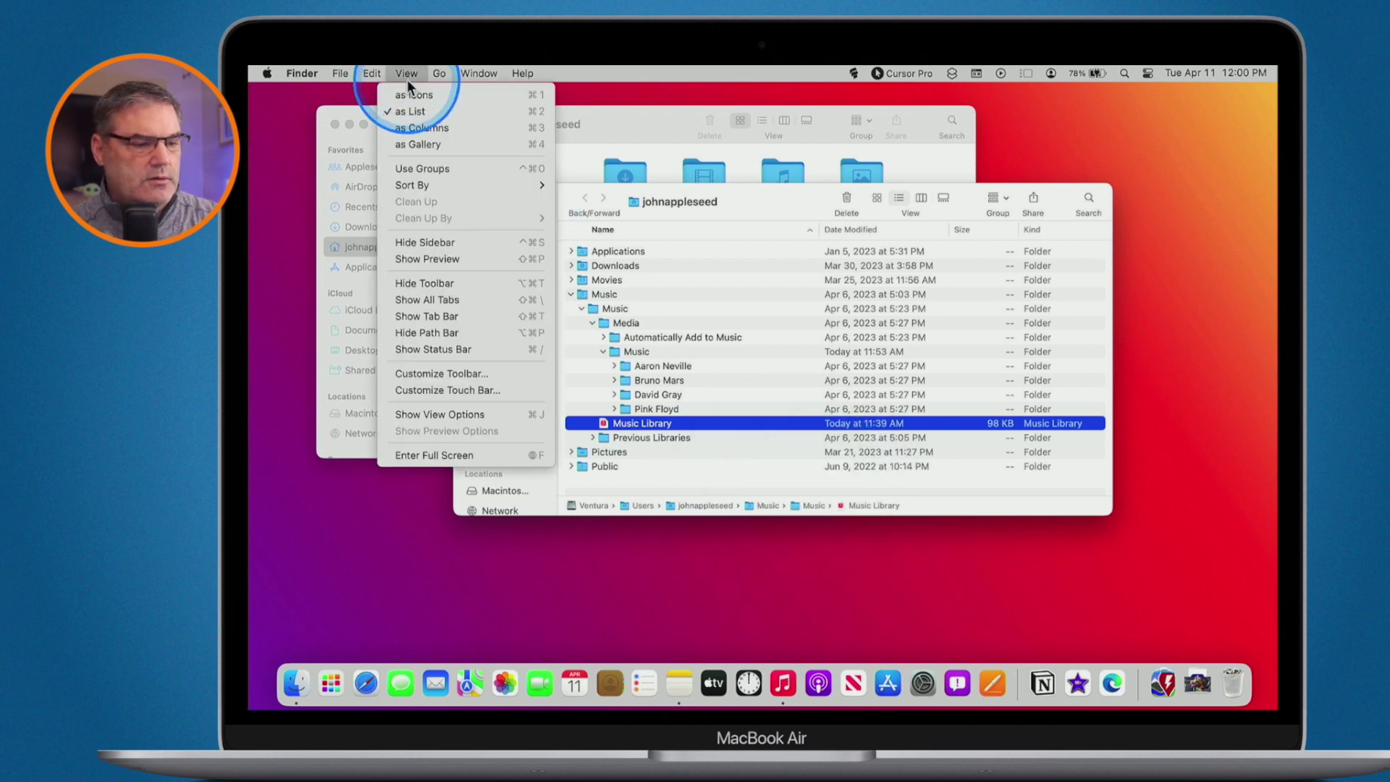
pyautogui.click(427, 351)
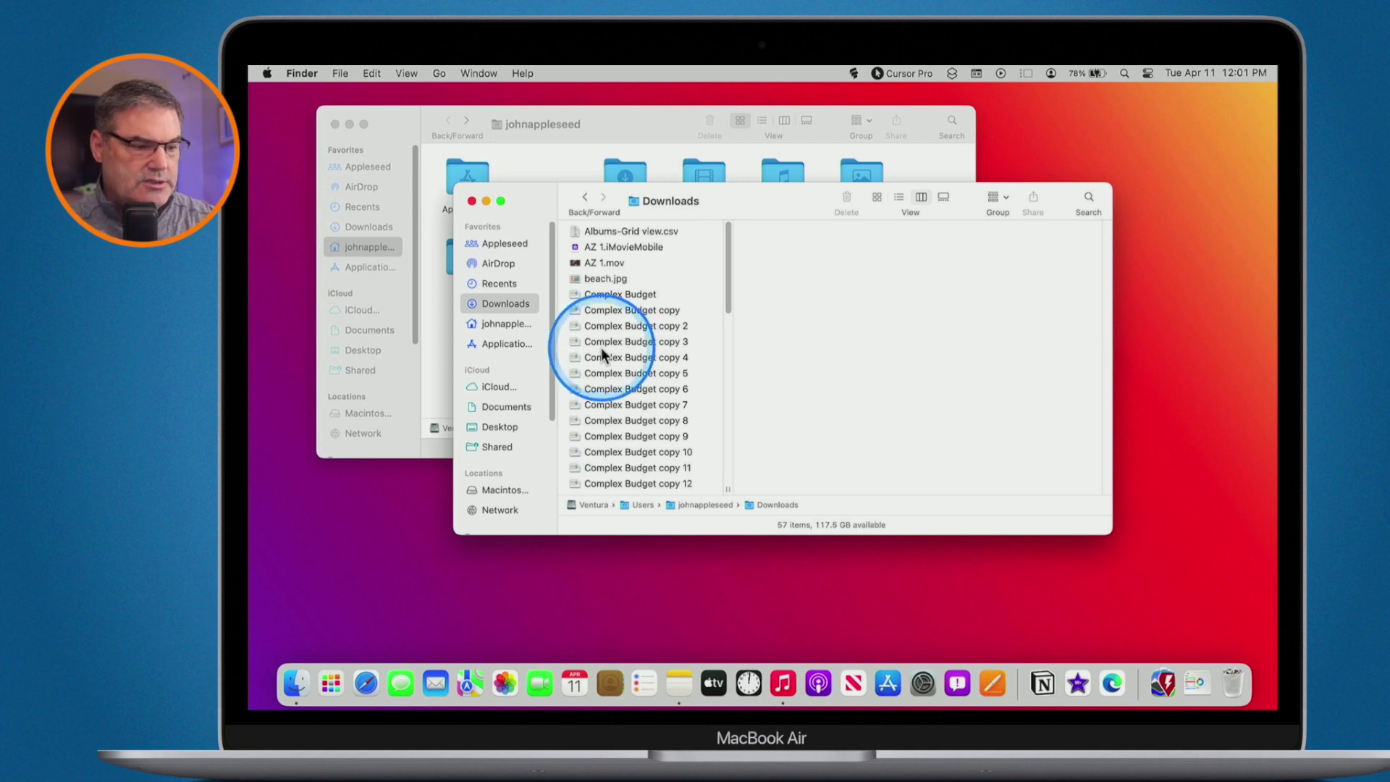
# Step: Show the Desktop folder in the front window, move that window down, and open Downloads in the window behind it
pyautogui.click(498, 425)
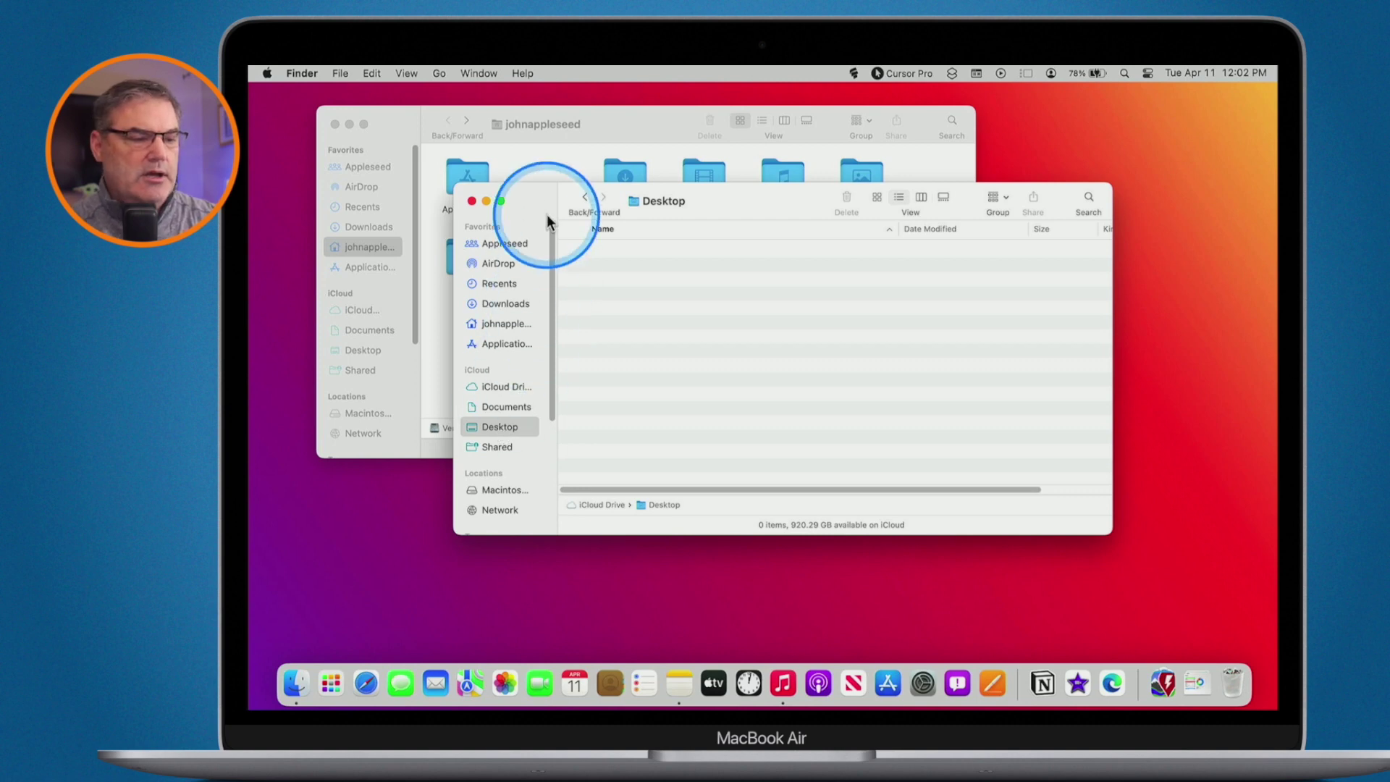
pyautogui.moveTo(530, 200); pyautogui.dragTo(482, 303)
pyautogui.doubleClick(625, 177)
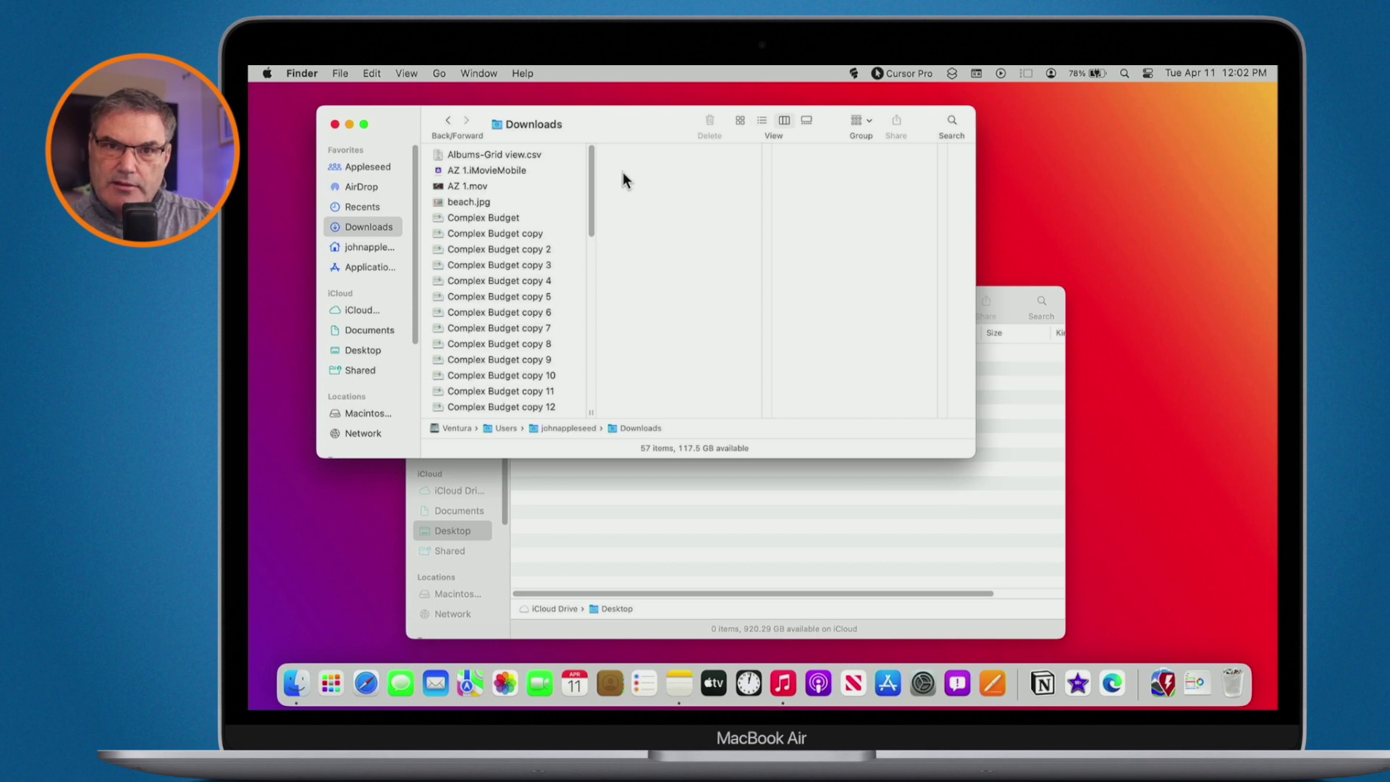
# Step: Move the files from Albums-Grid view.csv through Complex Budget copy 3 from the Downloads folder to the Desktop folder
pyautogui.click(517, 154)
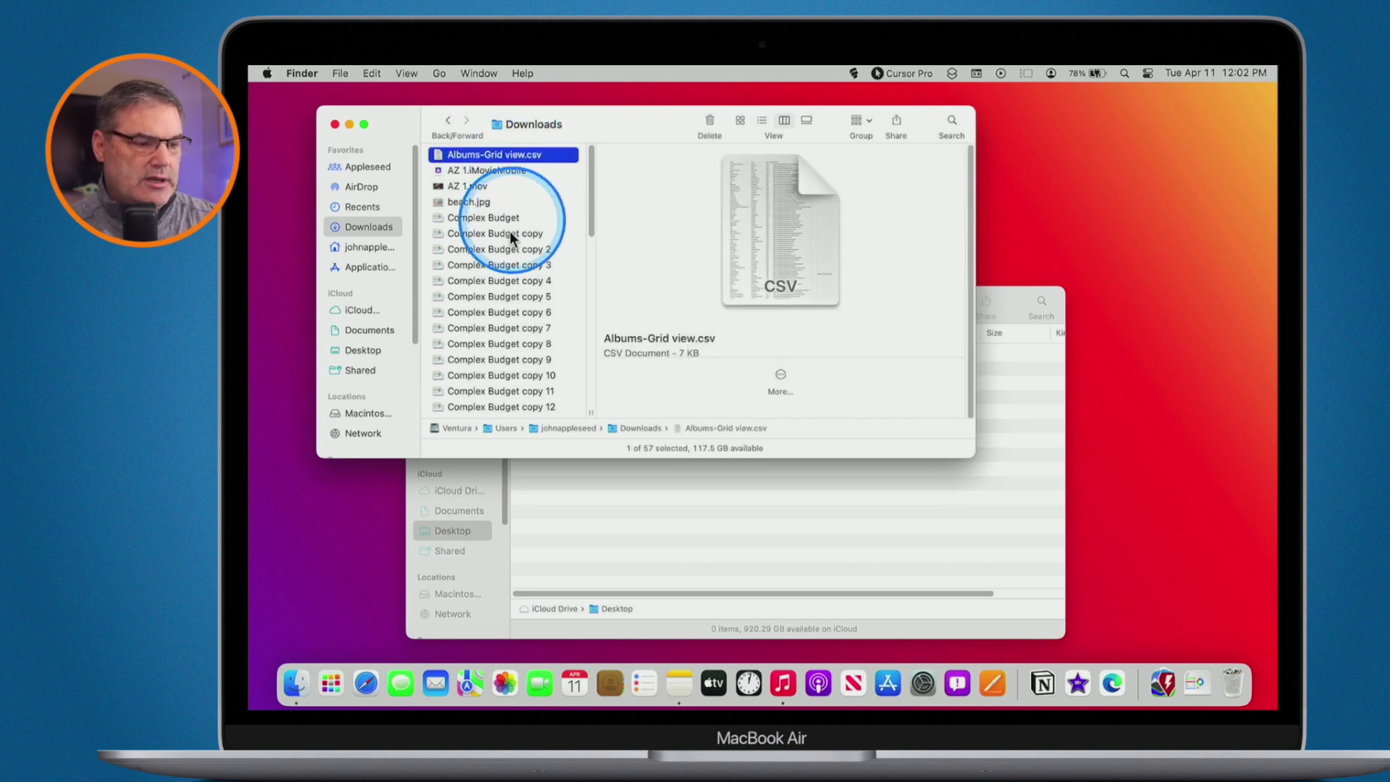
pyautogui.keyDown('shift'); pyautogui.click(498, 269); pyautogui.keyUp('shift')
pyautogui.moveTo(498, 269); pyautogui.dragTo(667, 527)
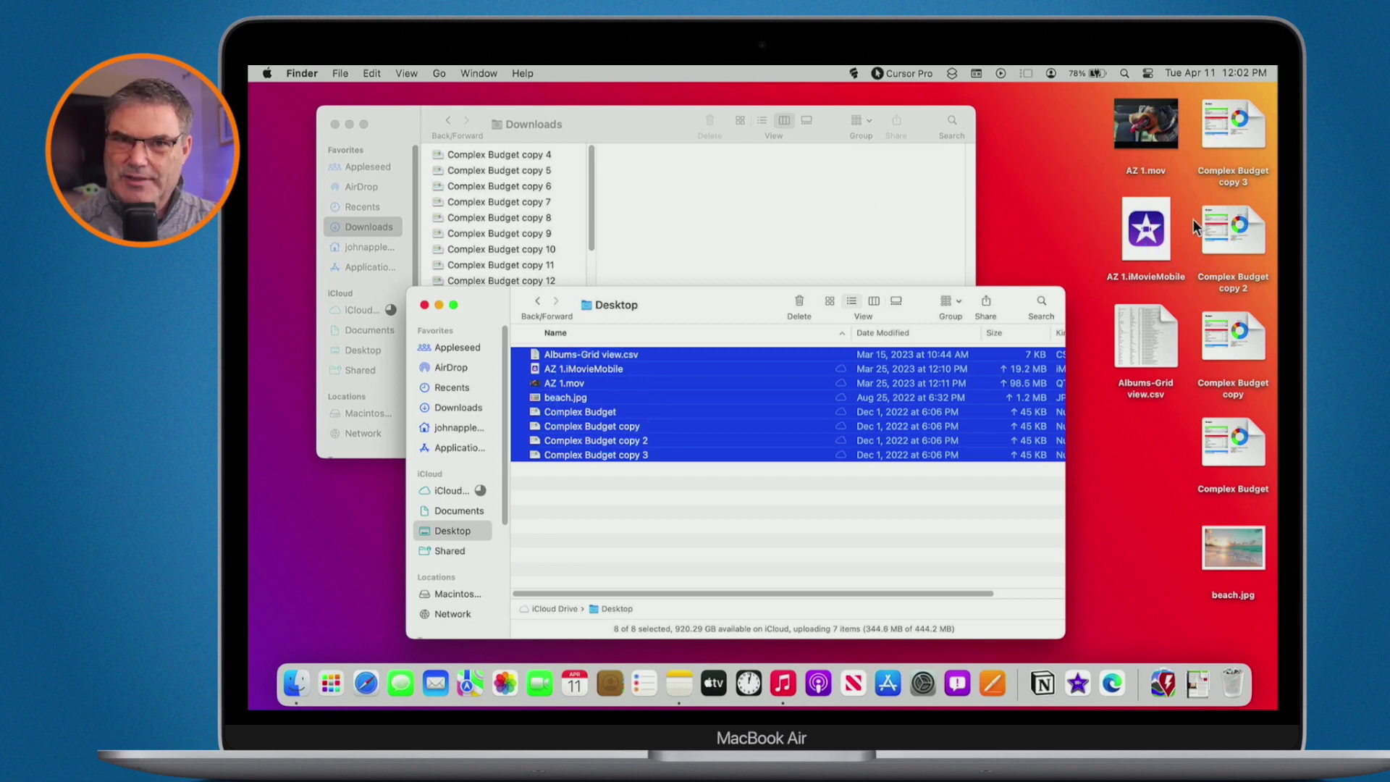
# Step: Move Complex Budget copy 7 through Complex Budget copy 13 from Downloads to the Desktop folder, and move them back to Downloads
pyautogui.click(518, 230)
pyautogui.click(506, 202)
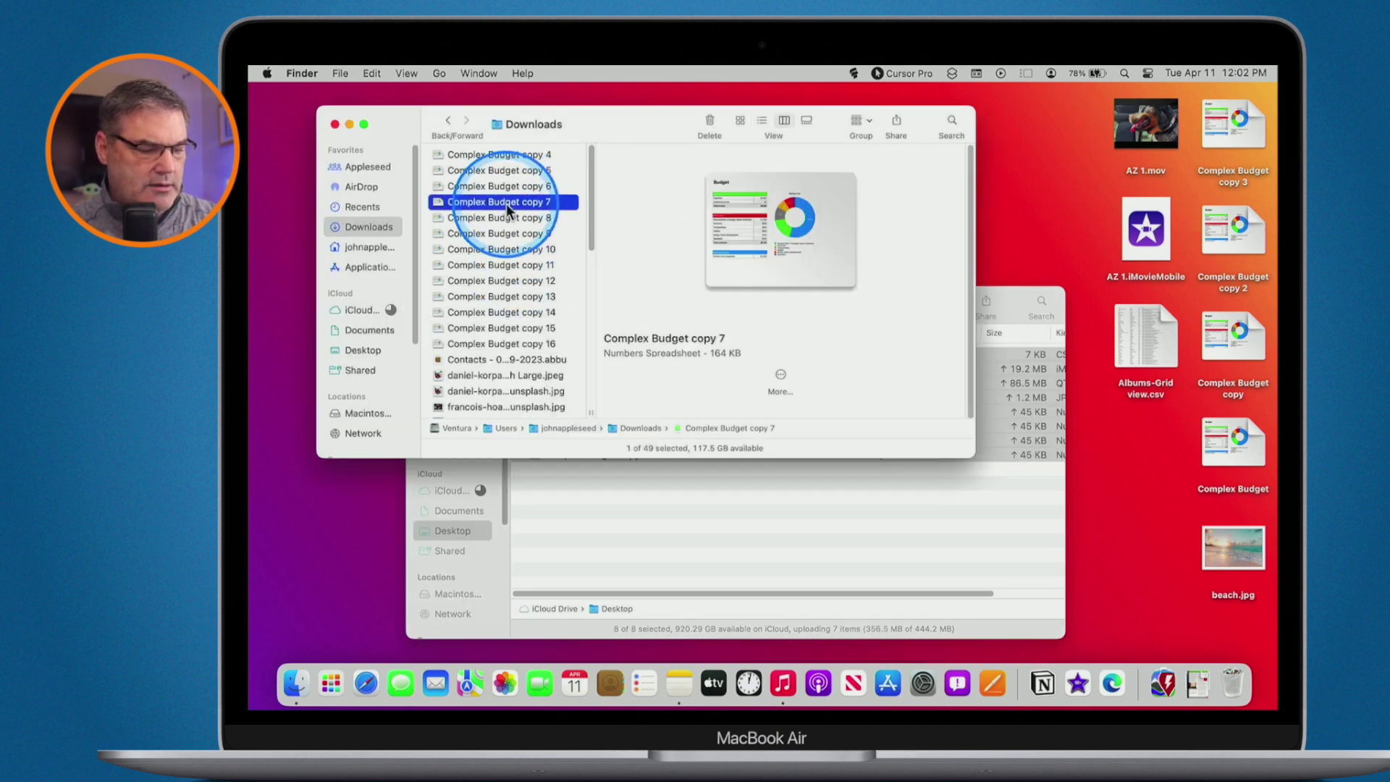
pyautogui.keyDown('shift'); pyautogui.click(518, 303); pyautogui.keyUp('shift')
pyautogui.moveTo(517, 303); pyautogui.dragTo(645, 533)
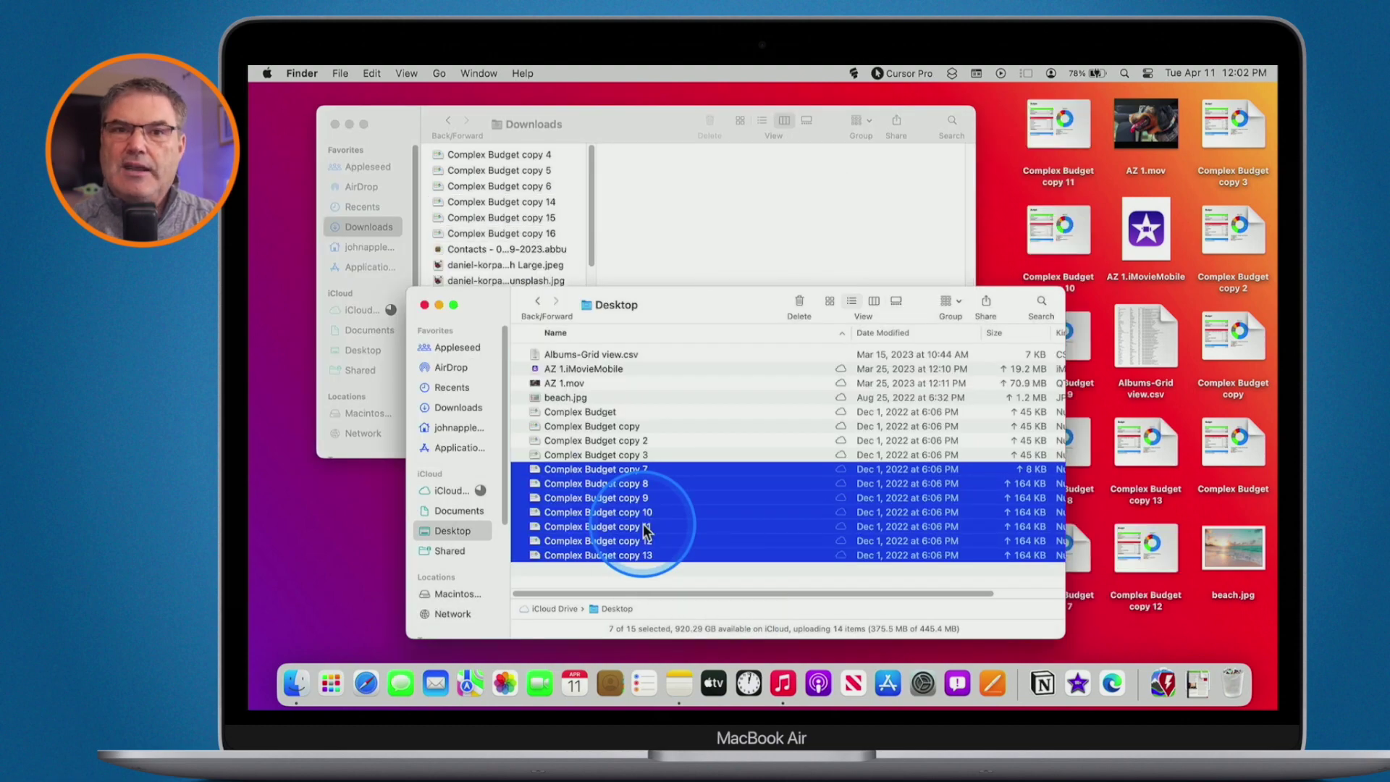
pyautogui.moveTo(645, 532); pyautogui.dragTo(497, 199)
pyautogui.click(775, 531)
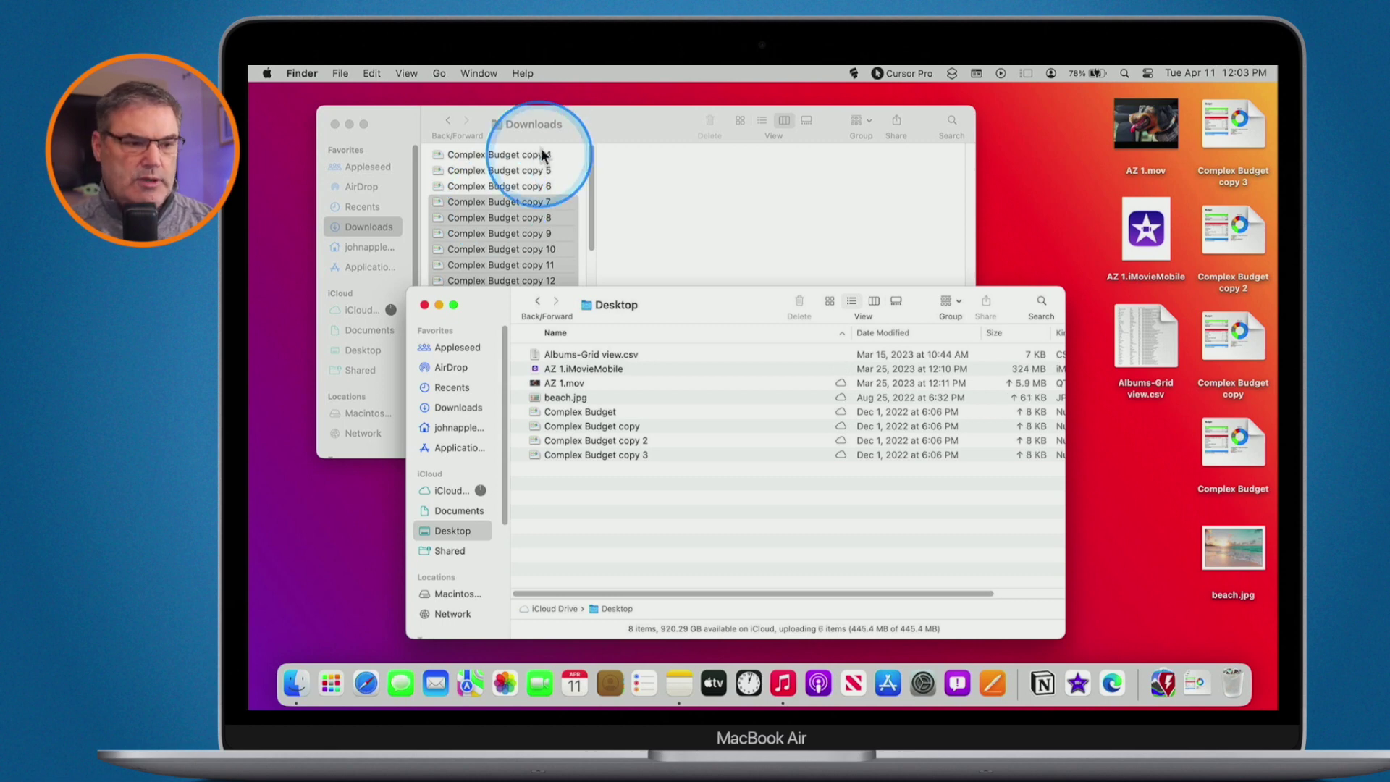
pyautogui.hotkey('ctrl', 'alt', 'm')
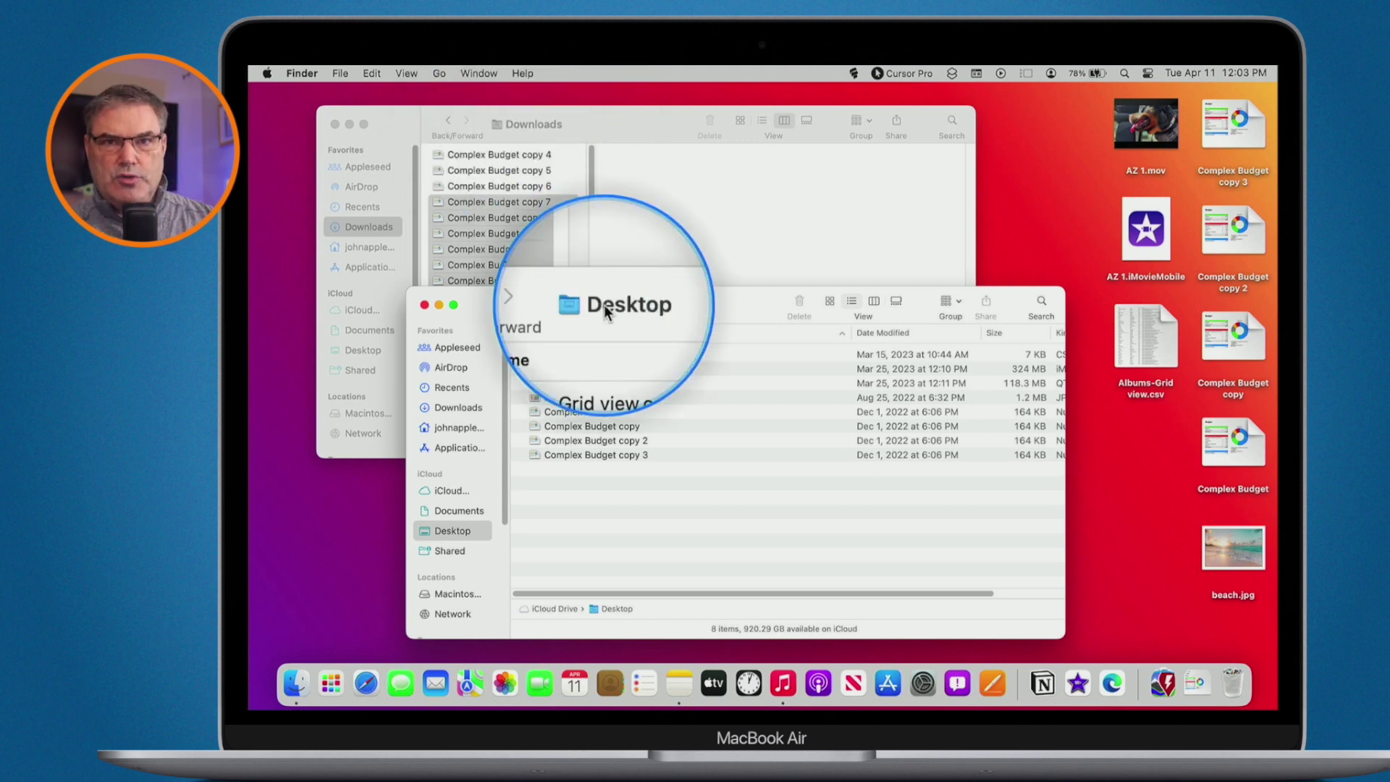
pyautogui.hotkey('ctrl', 'alt', 'm')
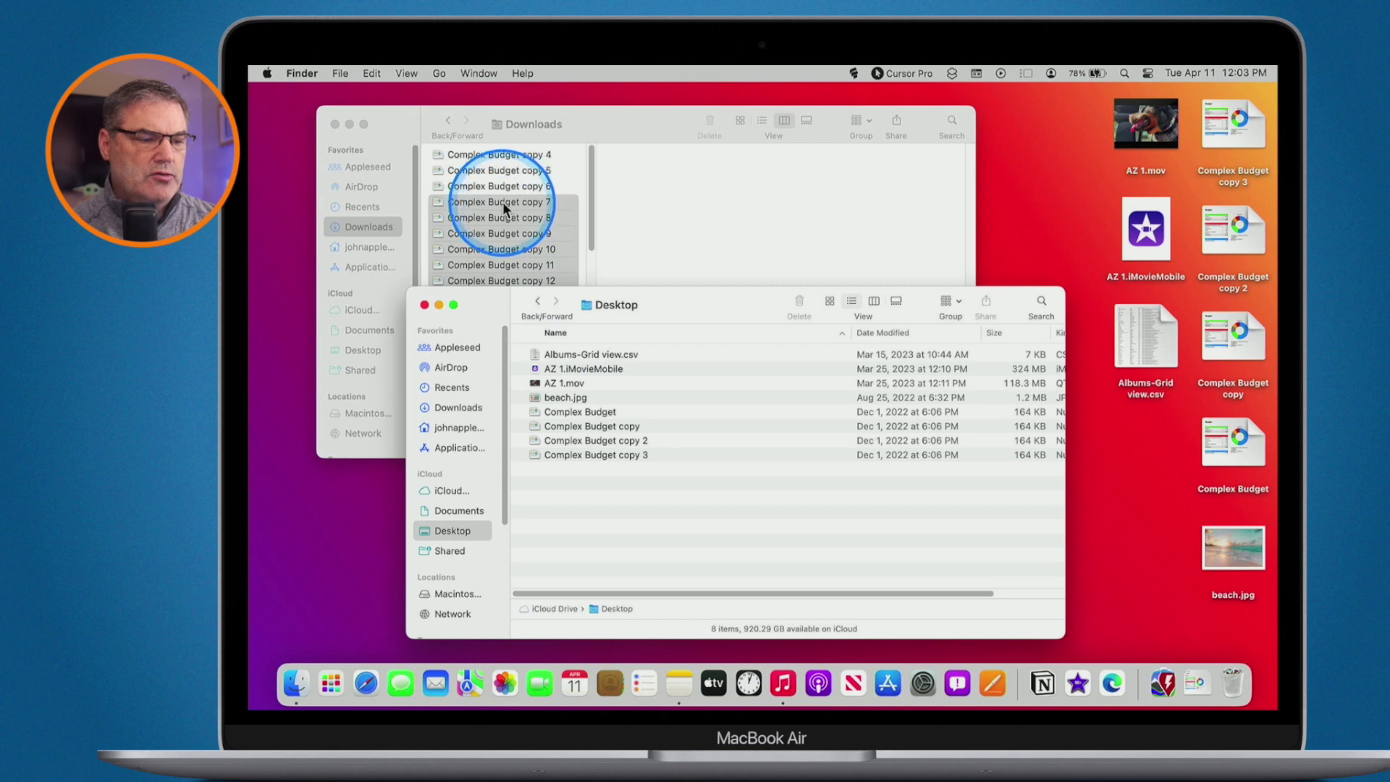
# Step: Copy Complex Budget copy 7 through Complex Budget copy 13 from Downloads to the Desktop folder, keeping the originals in Downloads
pyautogui.moveTo(503, 202); pyautogui.dragTo(625, 498)
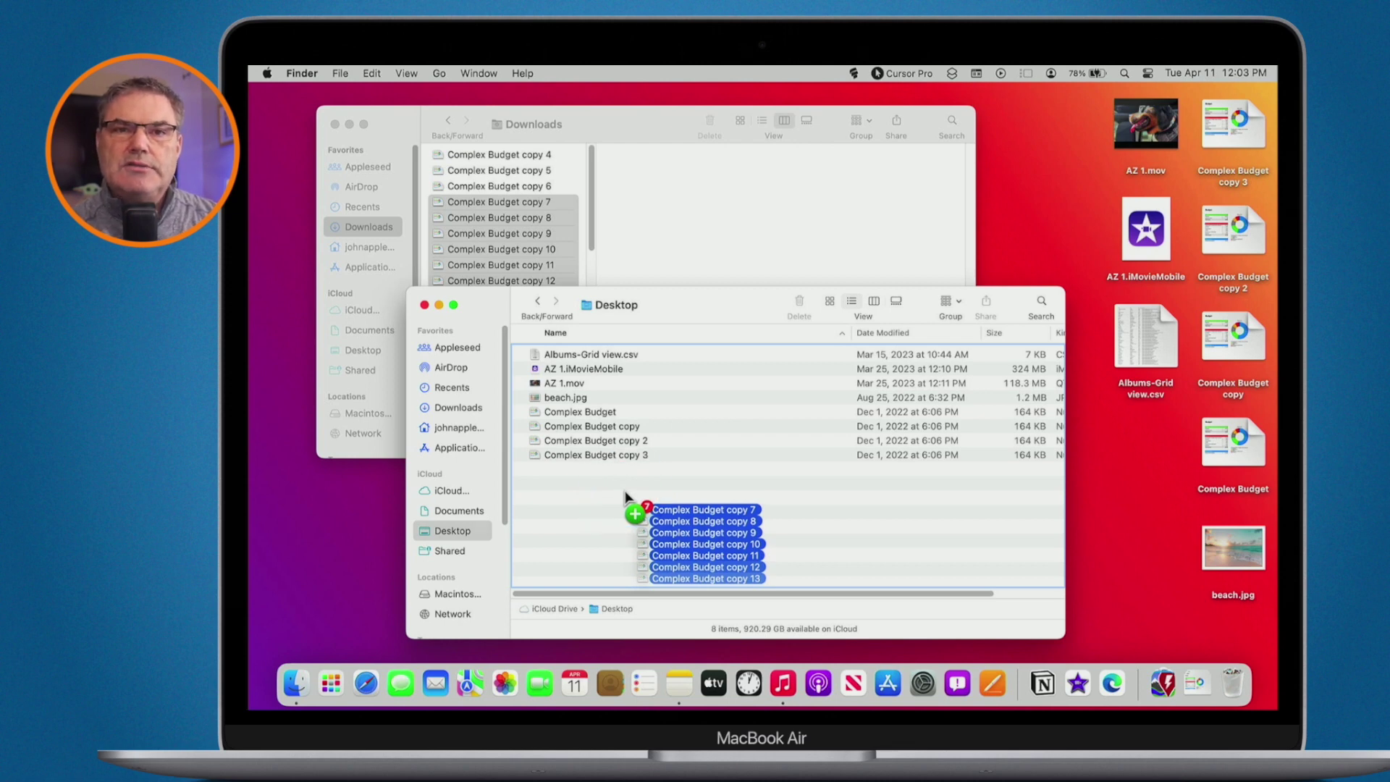
pyautogui.moveTo(624, 494); pyautogui.dragTo(627, 497)
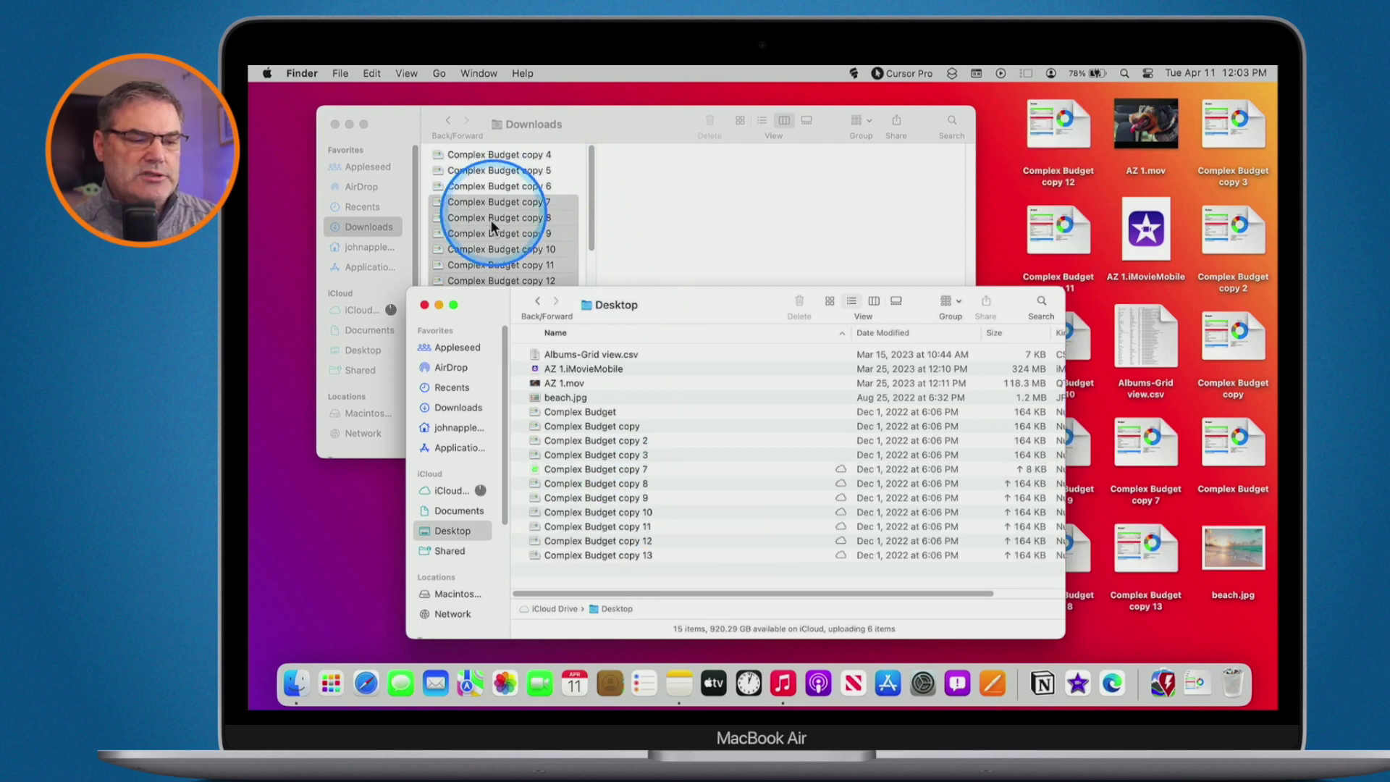
pyautogui.press('ctrl')
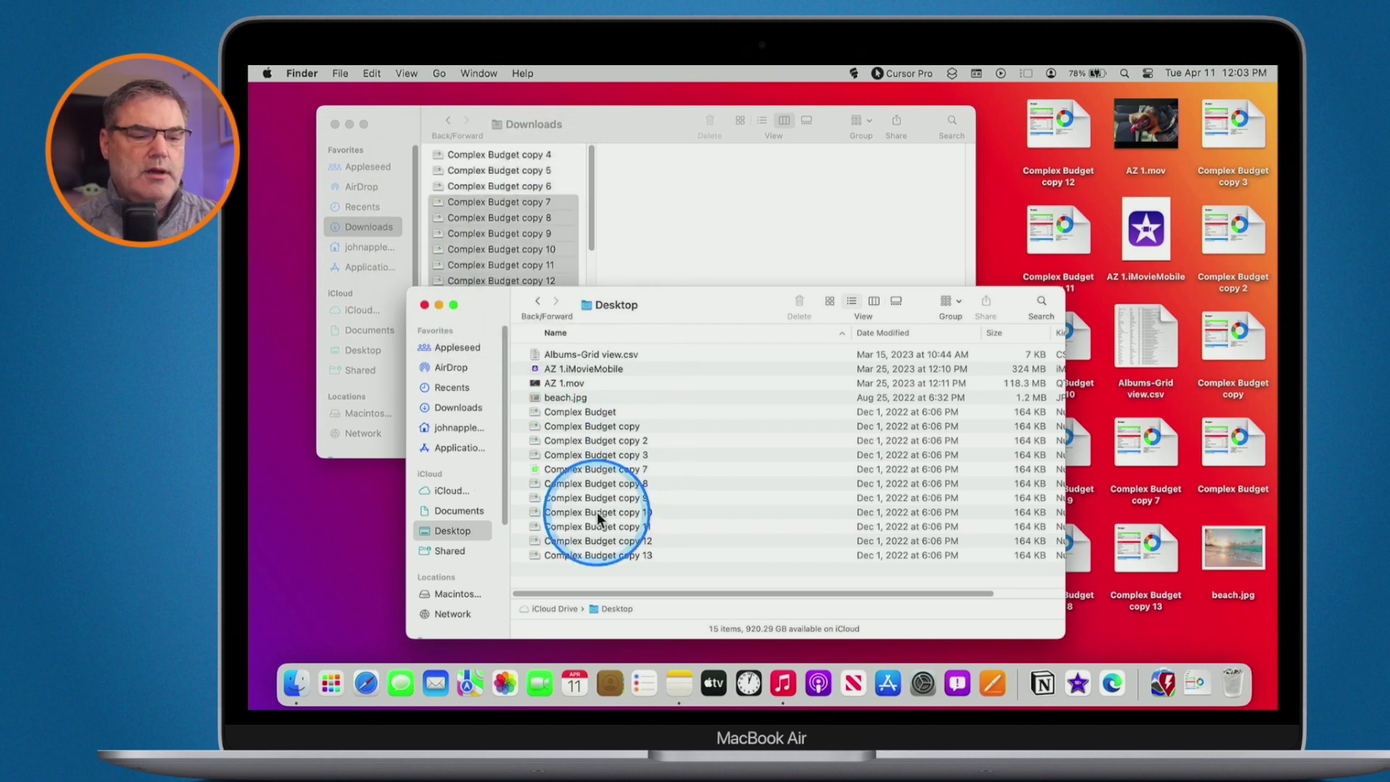
pyautogui.press('ctrl')
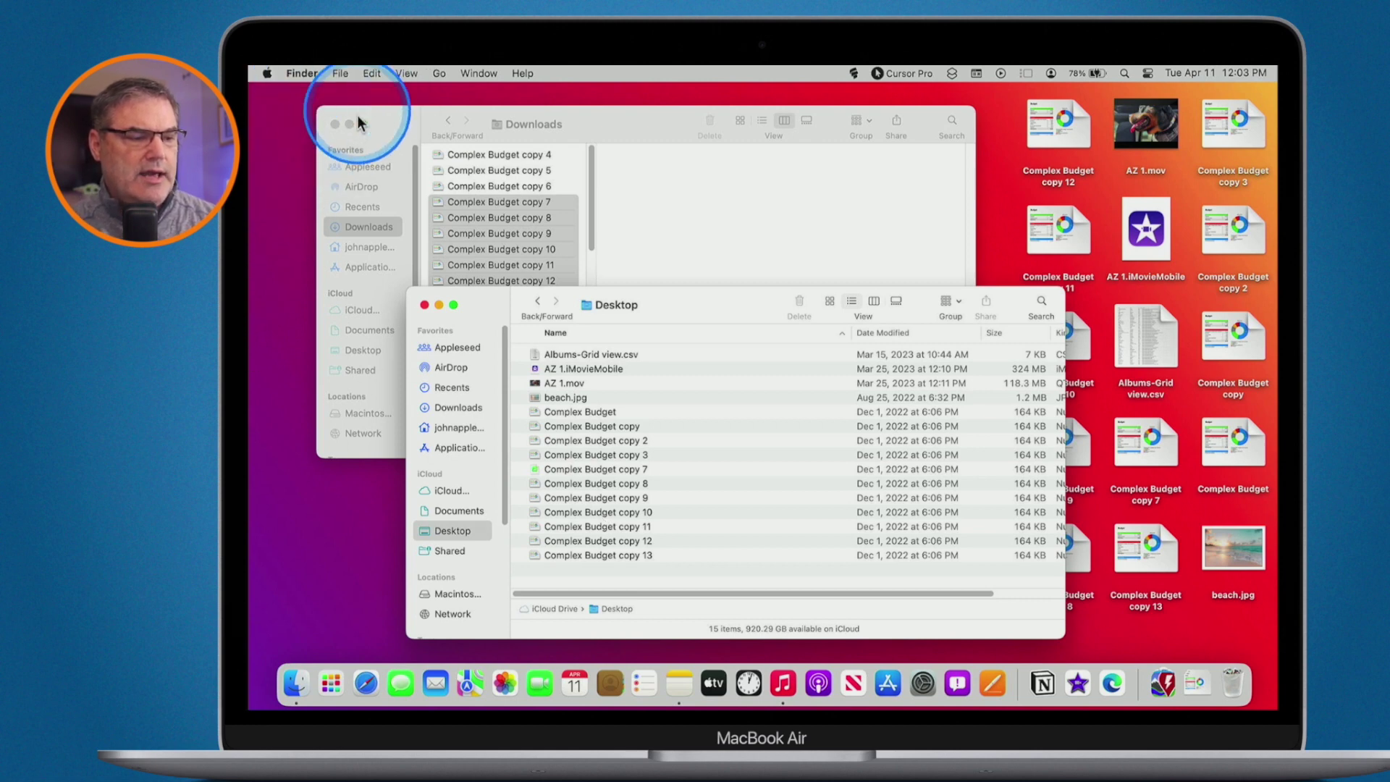
# Step: Close the Downloads window and the Desktop window
pyautogui.click(342, 149)
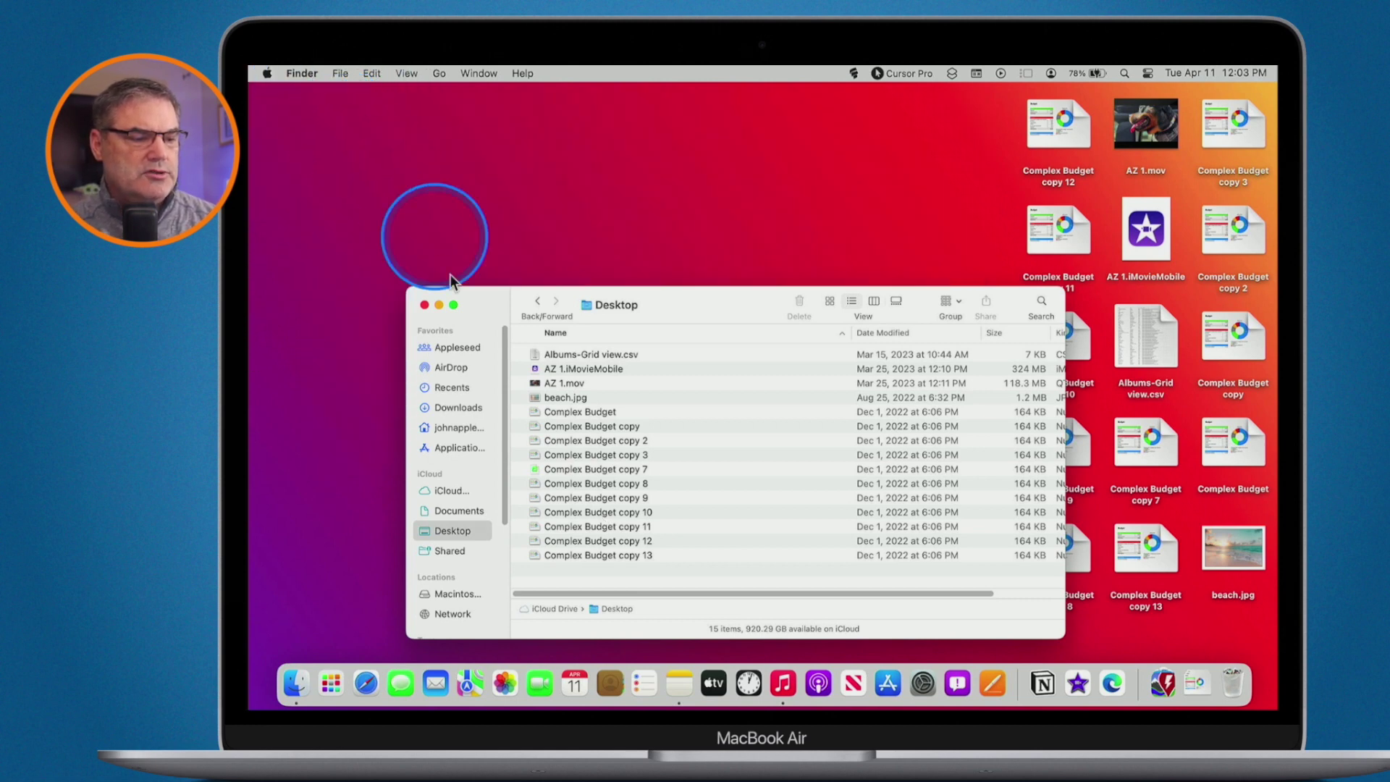
pyautogui.click(425, 304)
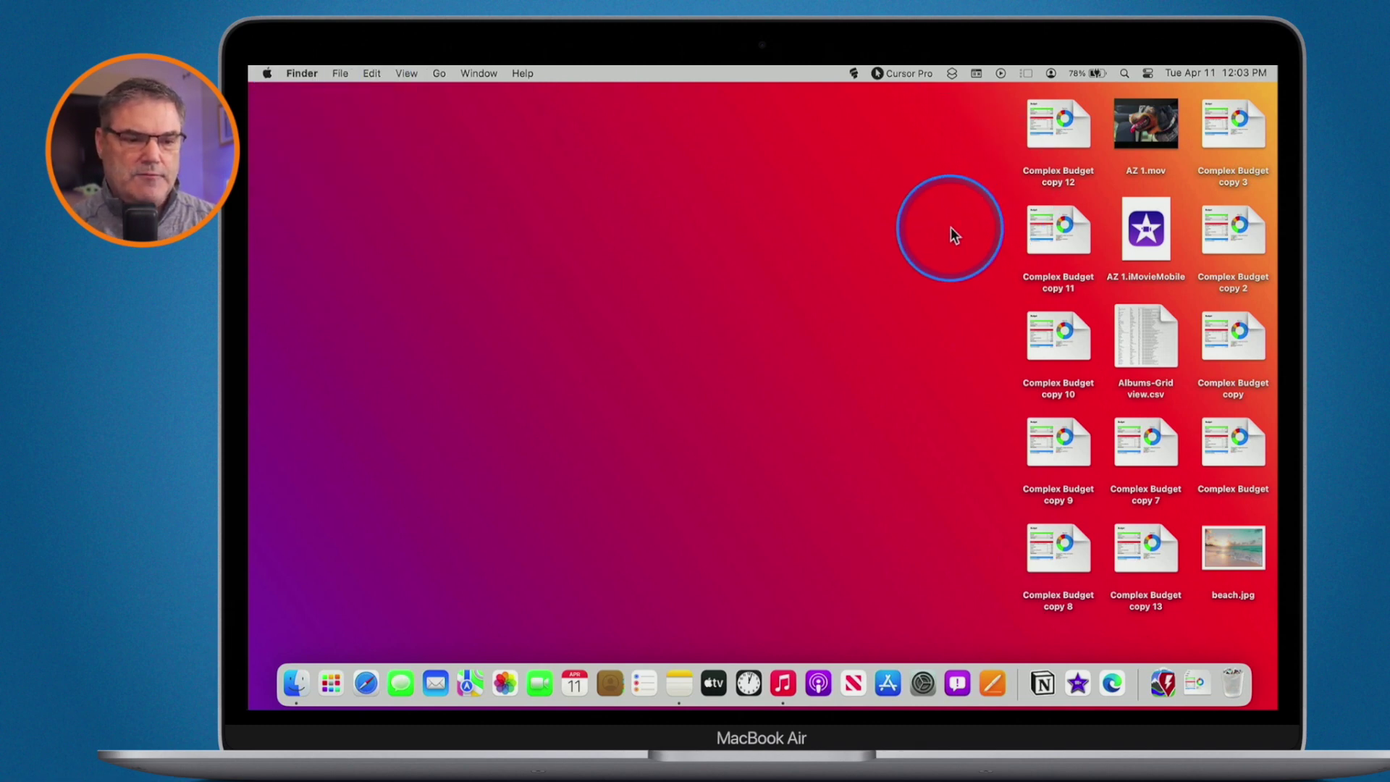
# Step: Scatter the Complex Budget copy 9, 10, 11 and 12 icons across the empty area of the desktop
pyautogui.moveTo(951, 229); pyautogui.dragTo(533, 394)
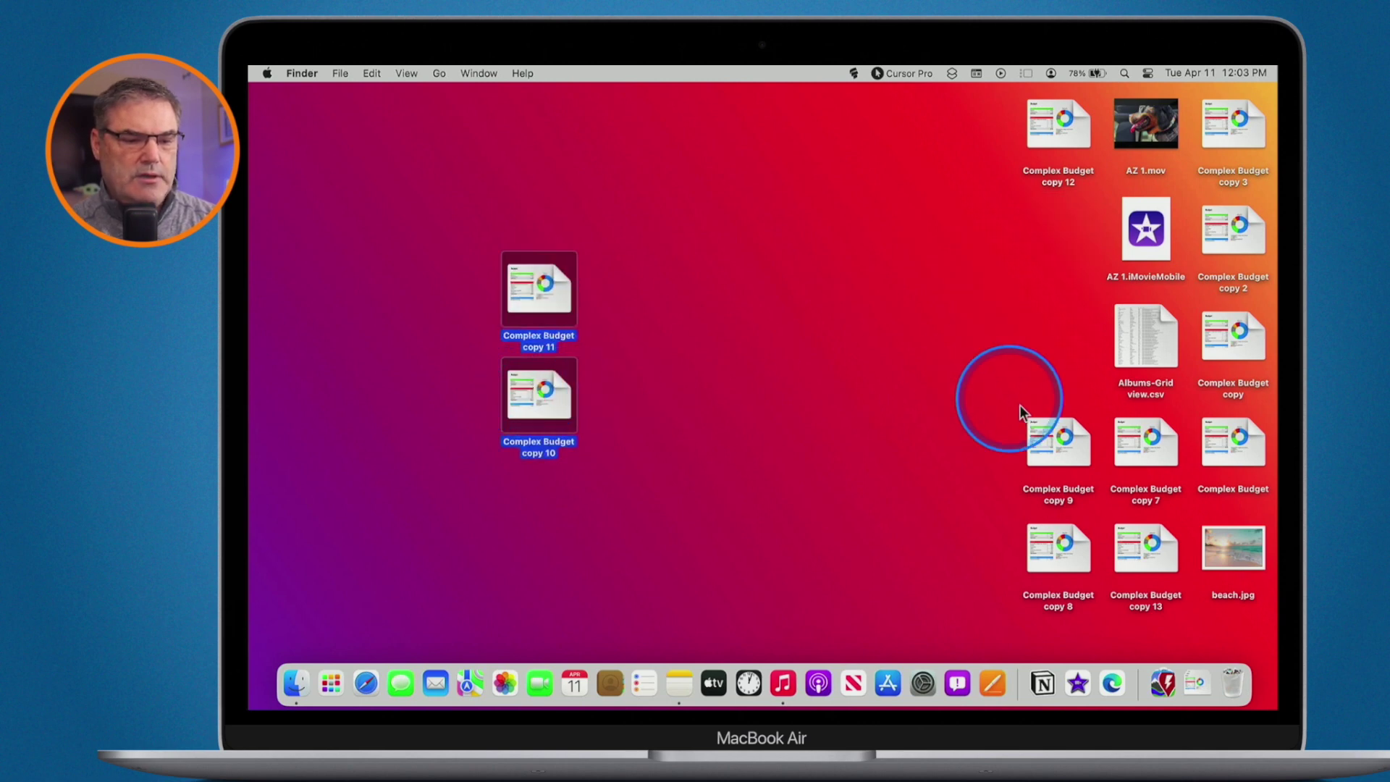
pyautogui.click(1017, 446)
pyautogui.moveTo(1017, 445); pyautogui.dragTo(757, 478)
pyautogui.moveTo(1033, 116); pyautogui.dragTo(625, 210)
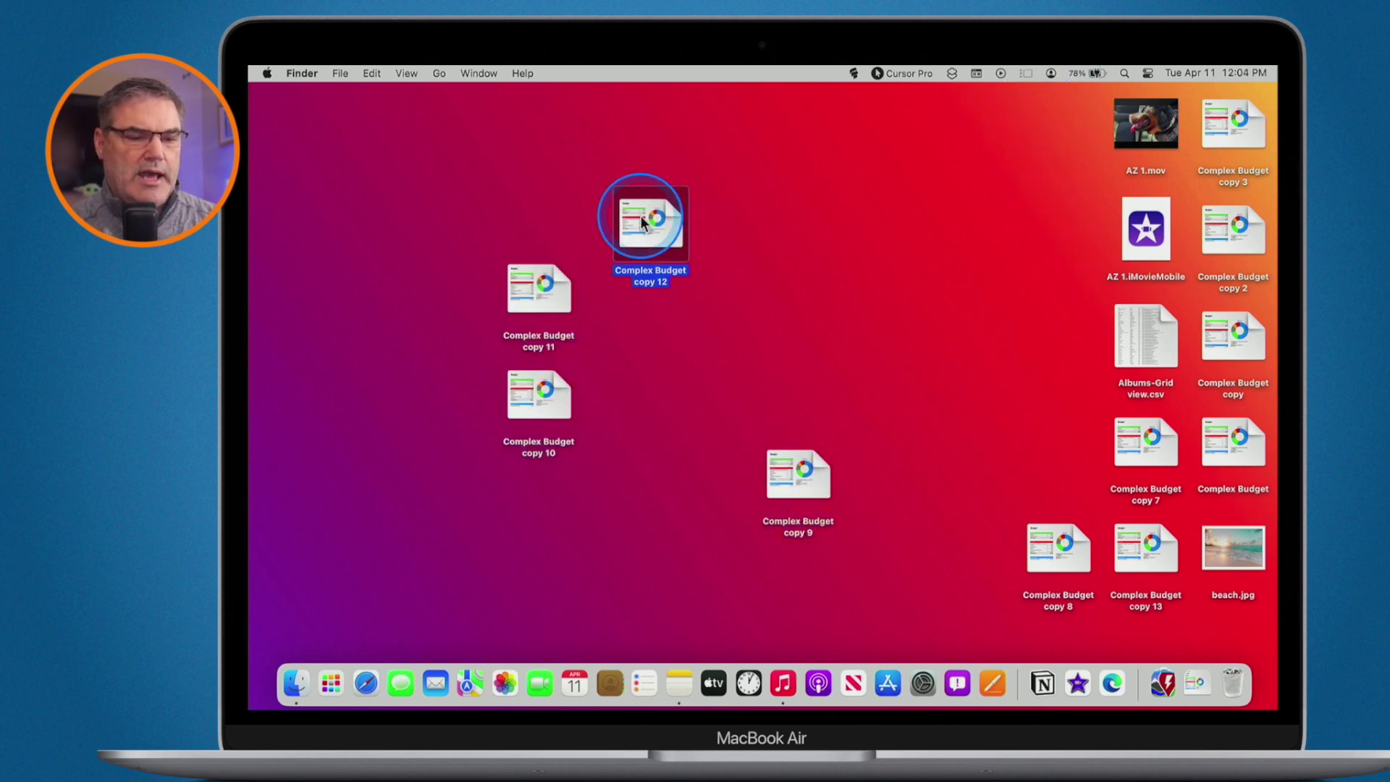
# Step: Duplicate AZ 1.mov, AZ 1.iMovieMobile and Albums-Grid view.csv on the desktop
pyautogui.moveTo(1032, 116); pyautogui.dragTo(1135, 383)
pyautogui.press('super+d')
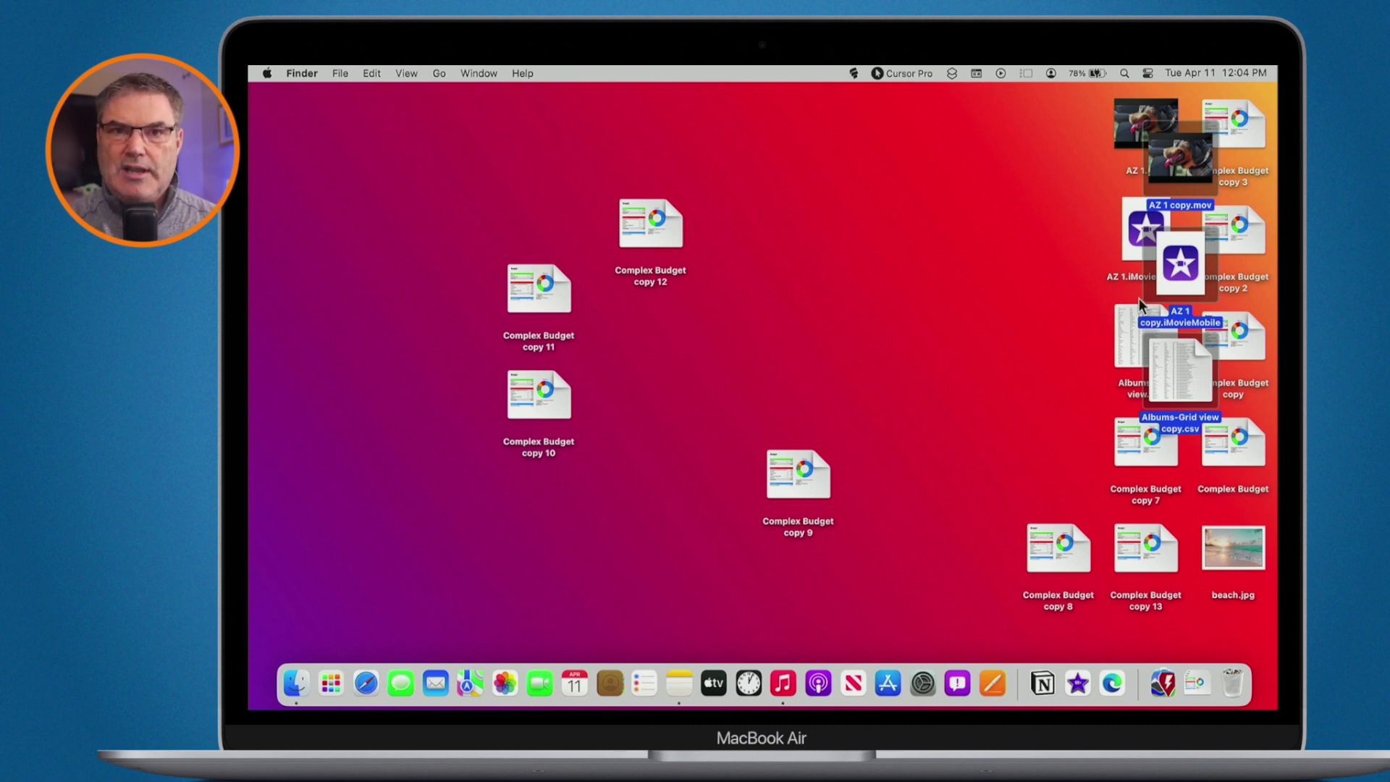
pyautogui.click(1174, 165)
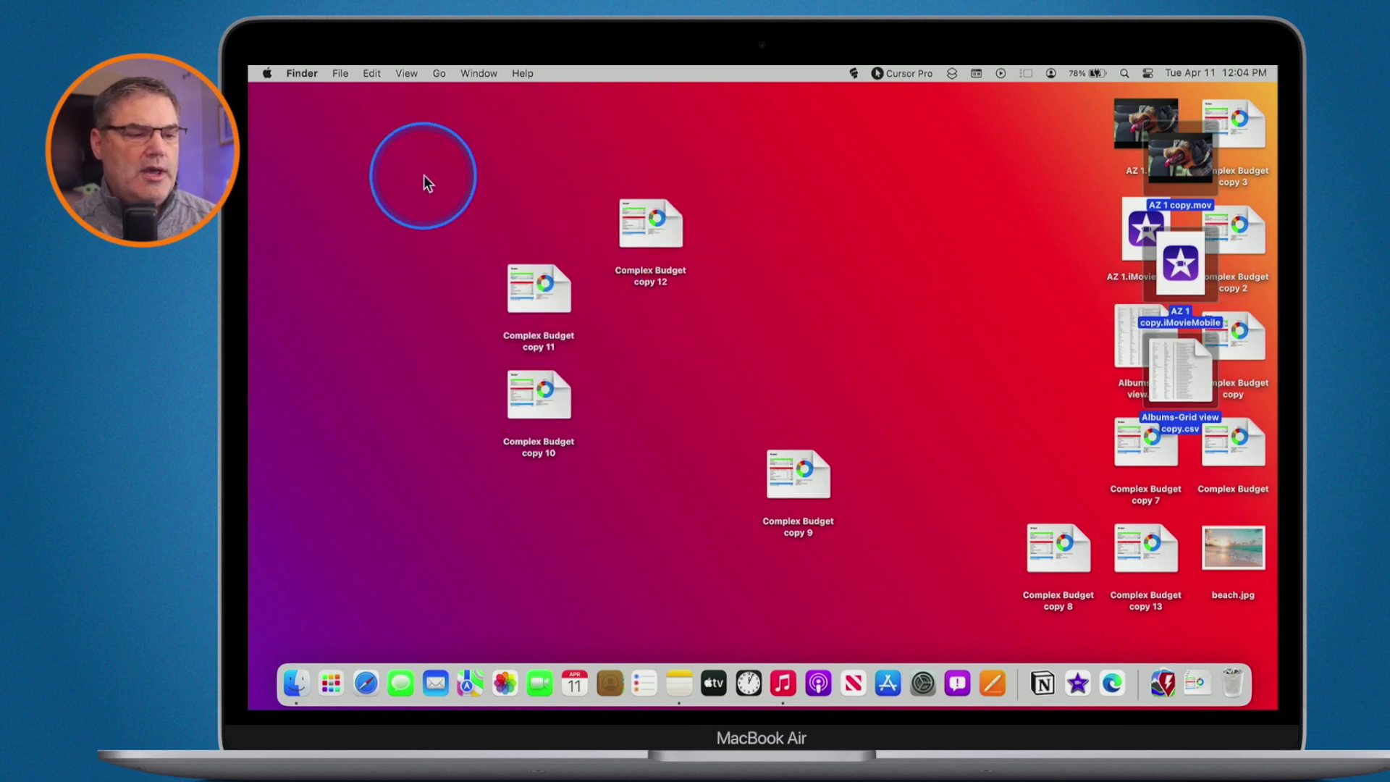
# Step: Align the selected duplicates with Clean Up Selection, and arrange all desktop icons with Clean Up By Kind
pyautogui.click(404, 73)
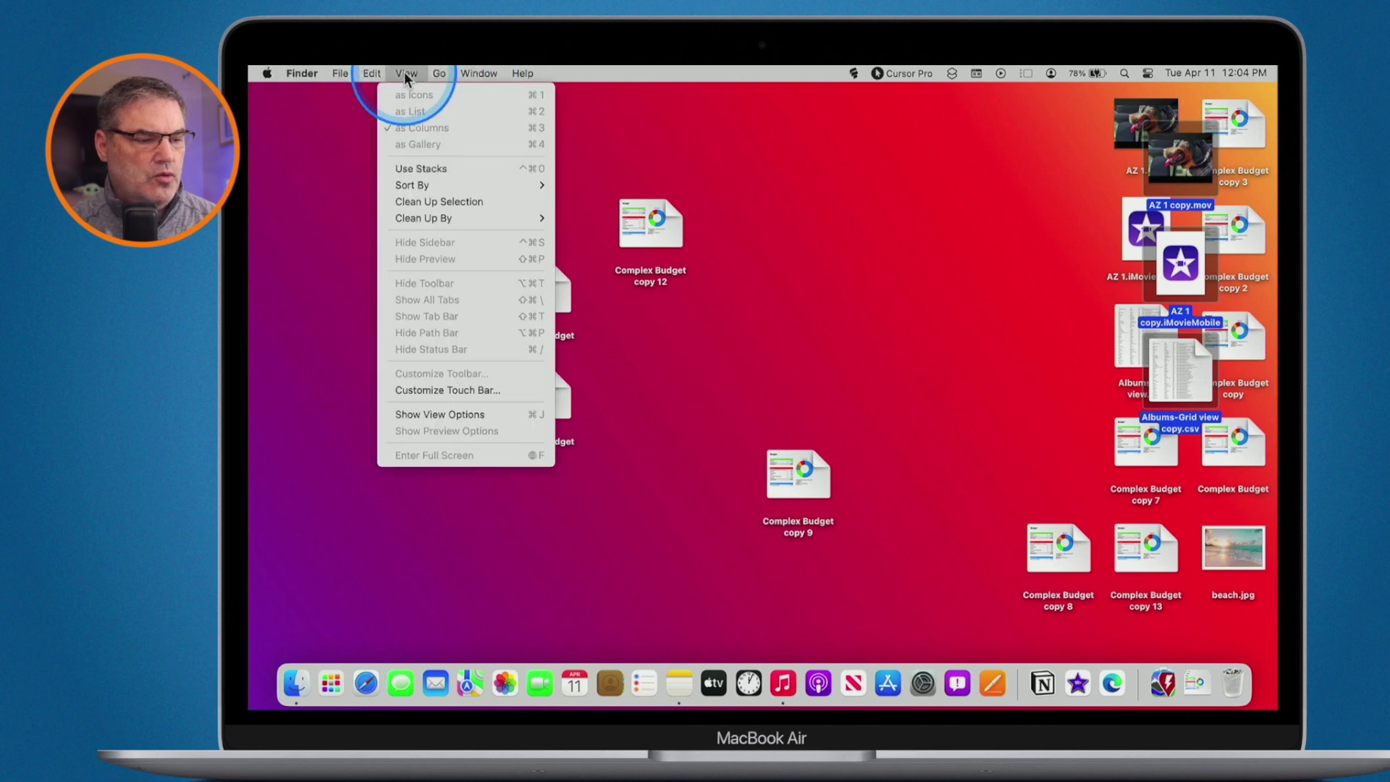
pyautogui.click(431, 202)
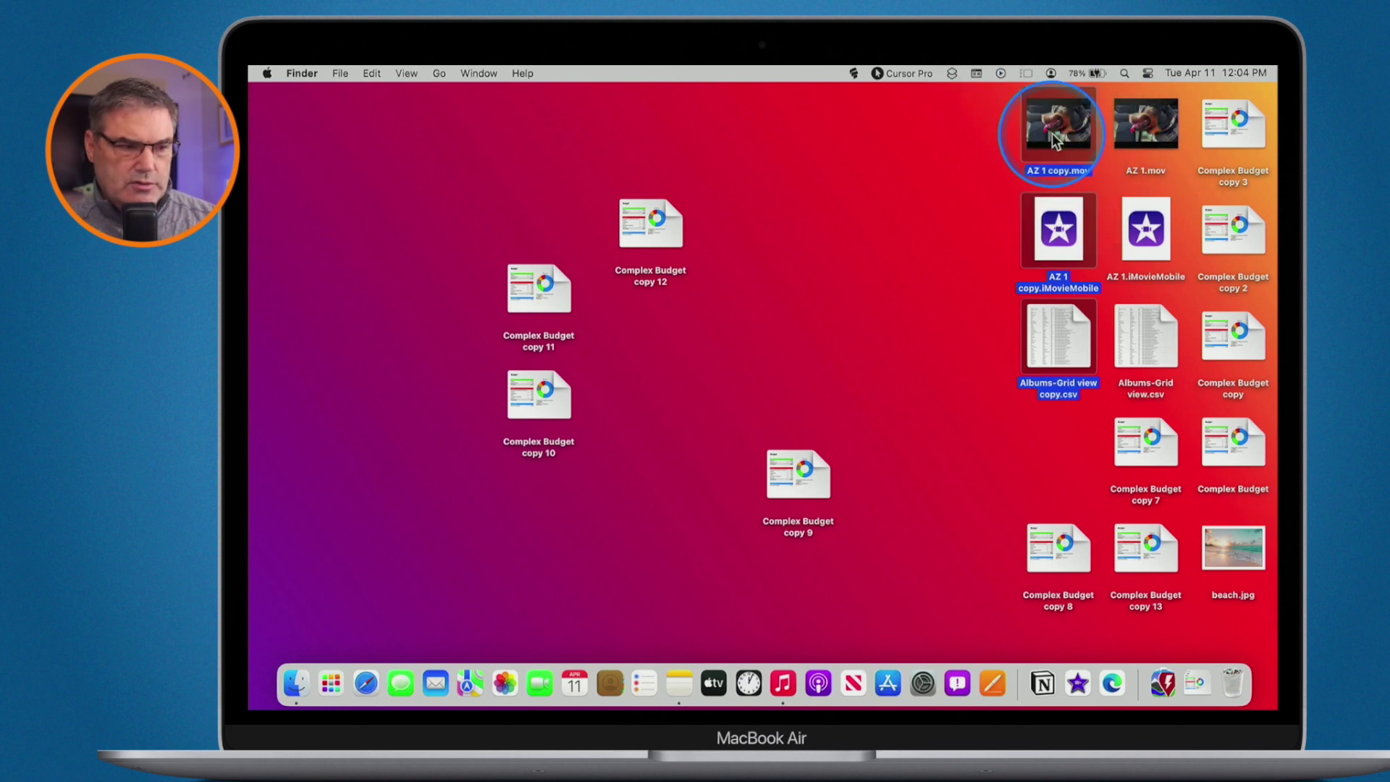
pyautogui.click(404, 73)
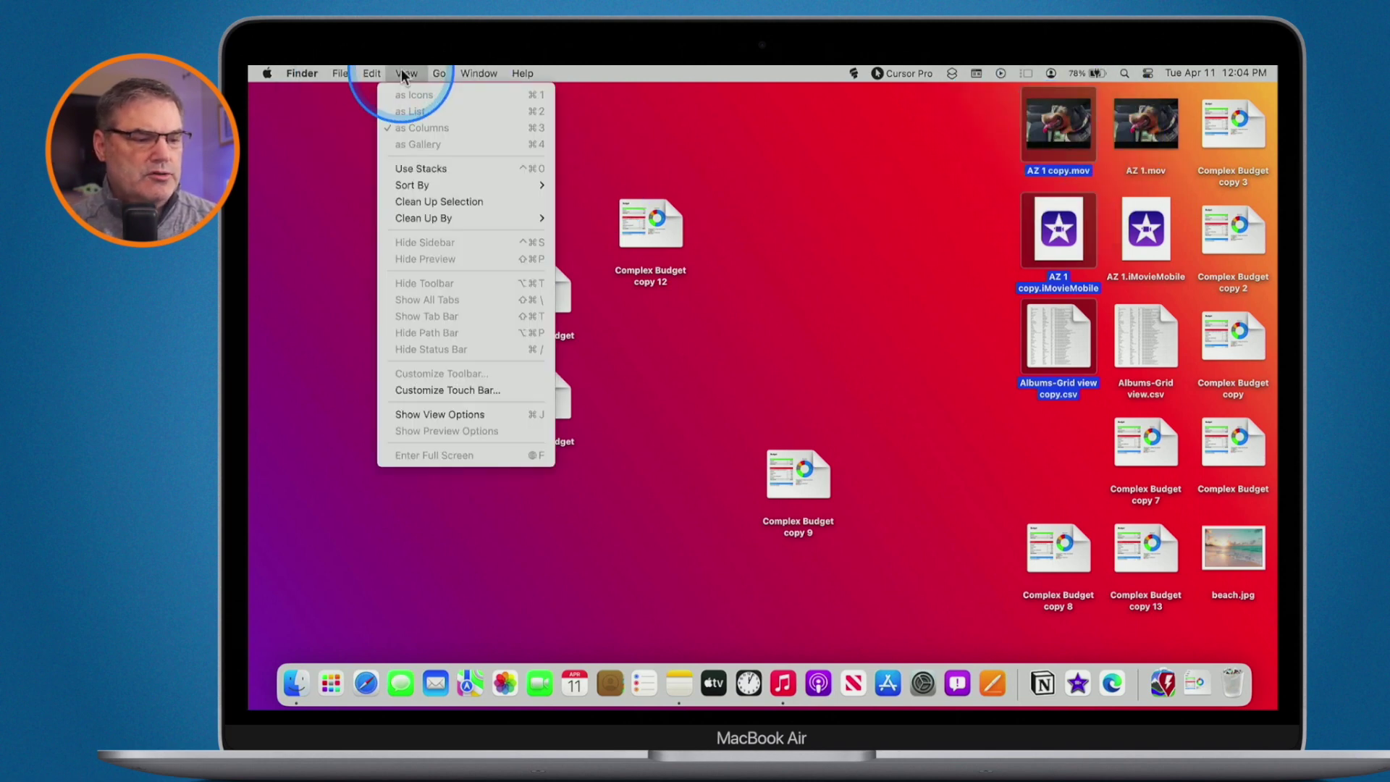
pyautogui.moveTo(428, 221)
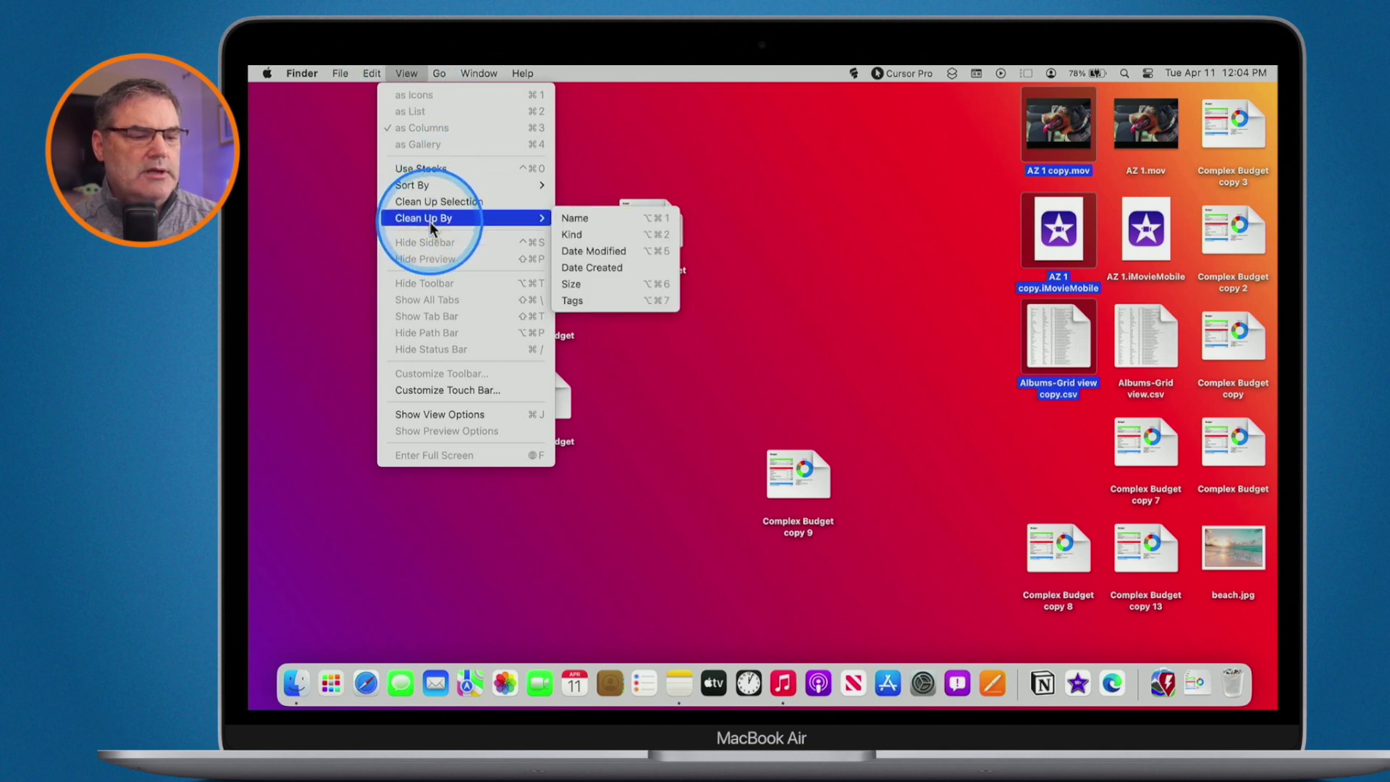
pyautogui.click(571, 234)
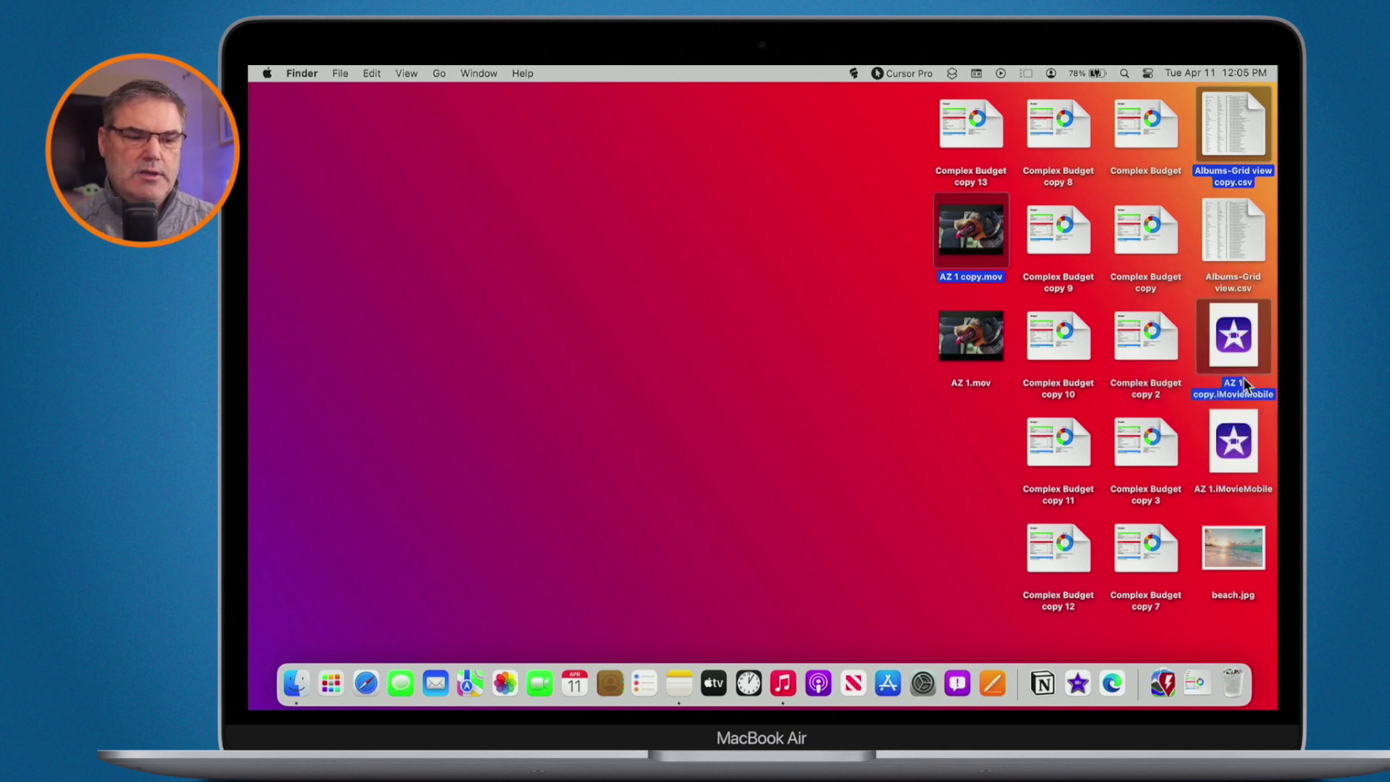
# Step: Duplicate AZ 1 copy.mov, AZ 1.mov, Complex Budget copy 9 and Complex Budget copy 10 on the desktop
pyautogui.moveTo(815, 379); pyautogui.dragTo(1066, 209)
pyautogui.press('super+d')
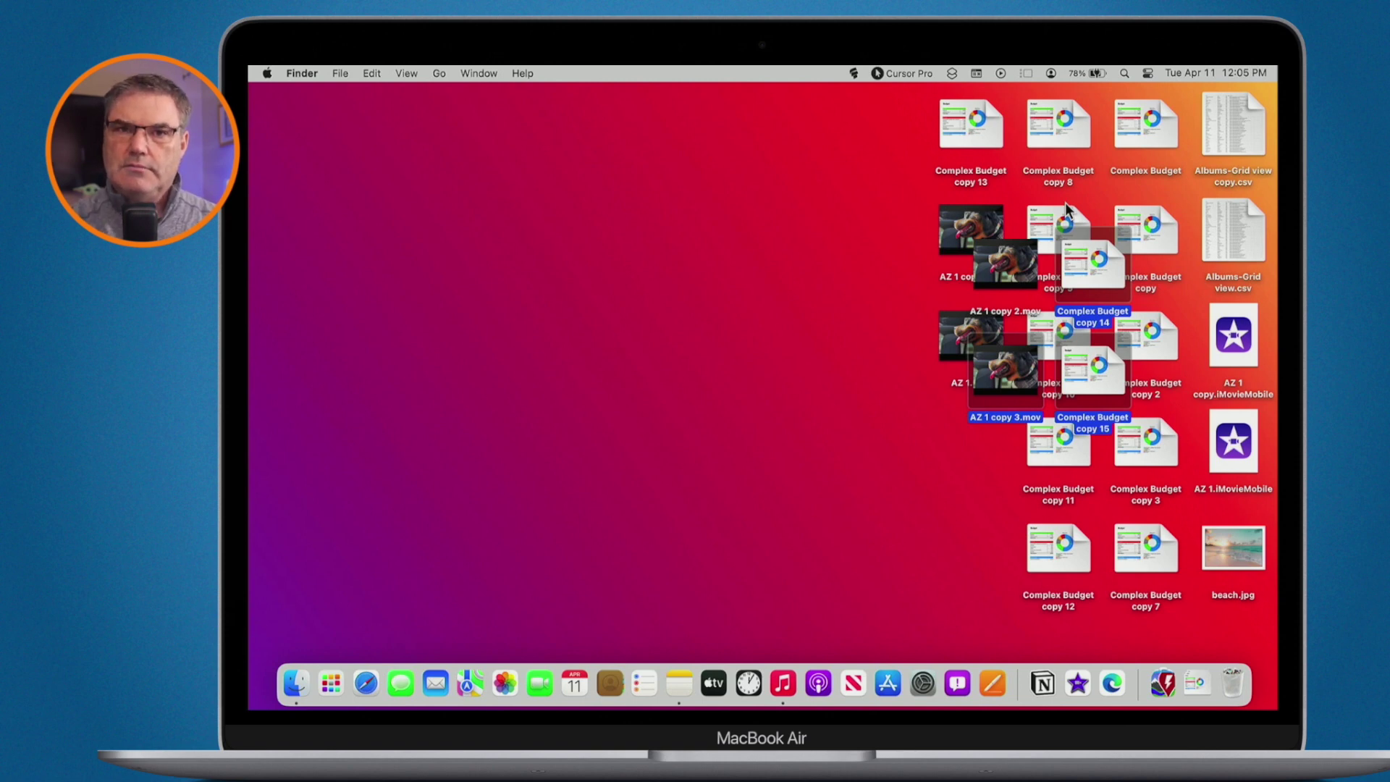
pyautogui.press('ctrl+alt+super+m')
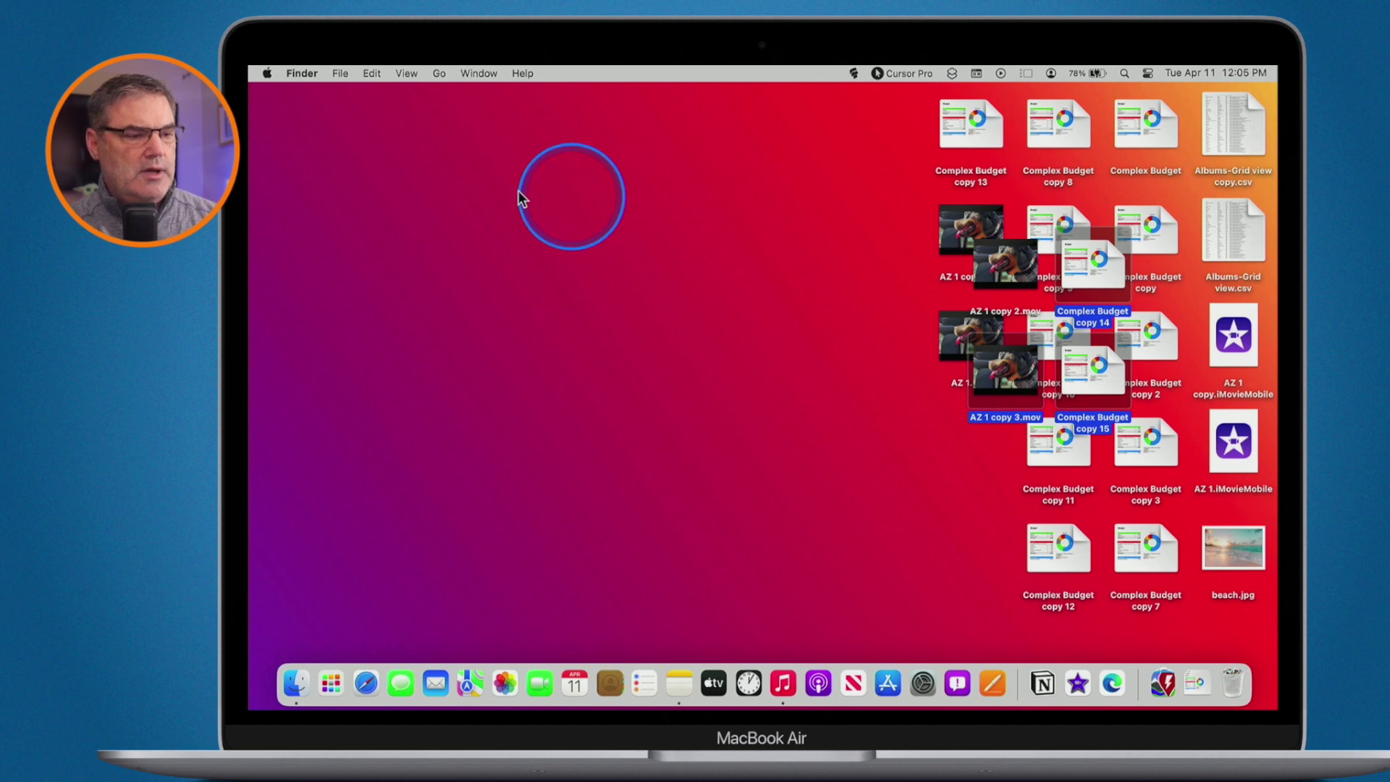
# Step: Set the desktop icons to sort by Kind and clear the selection
pyautogui.click(407, 74)
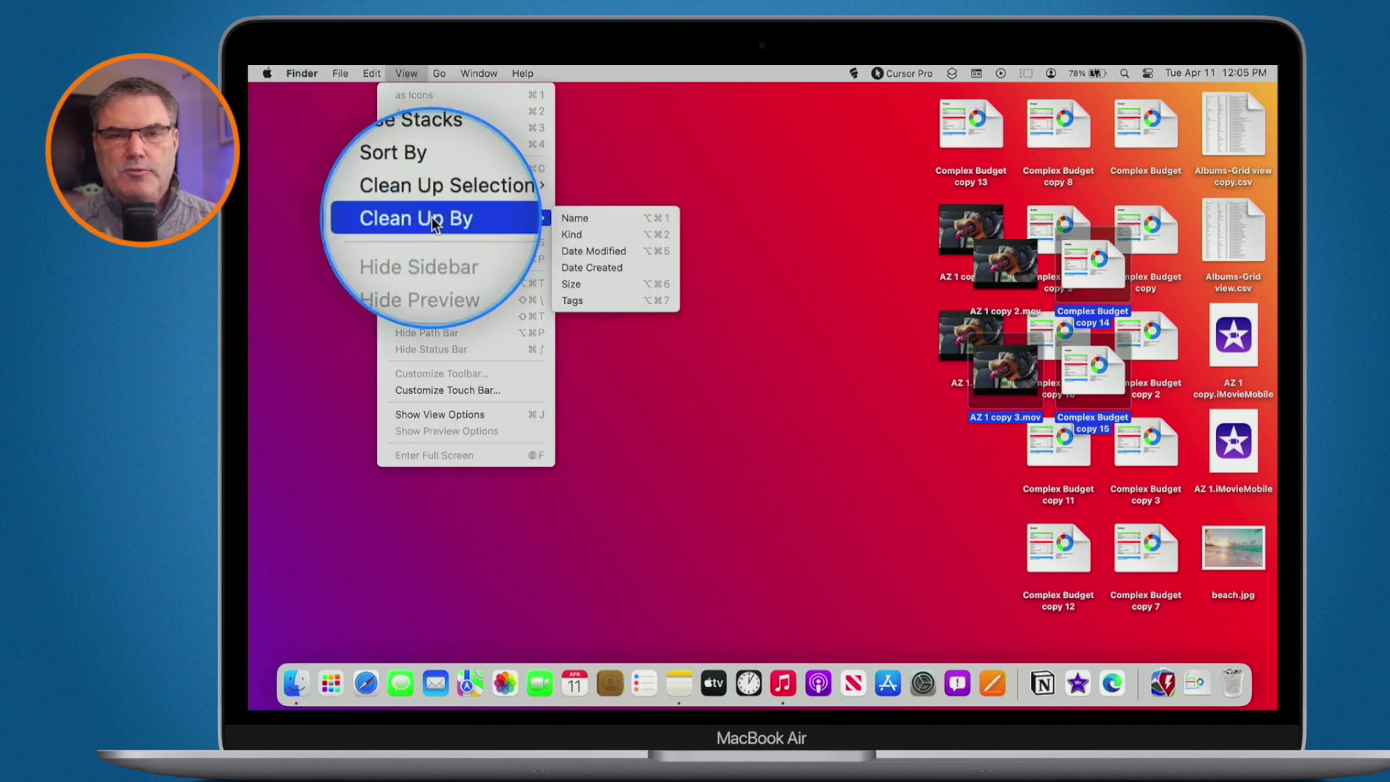
pyautogui.moveTo(422, 189)
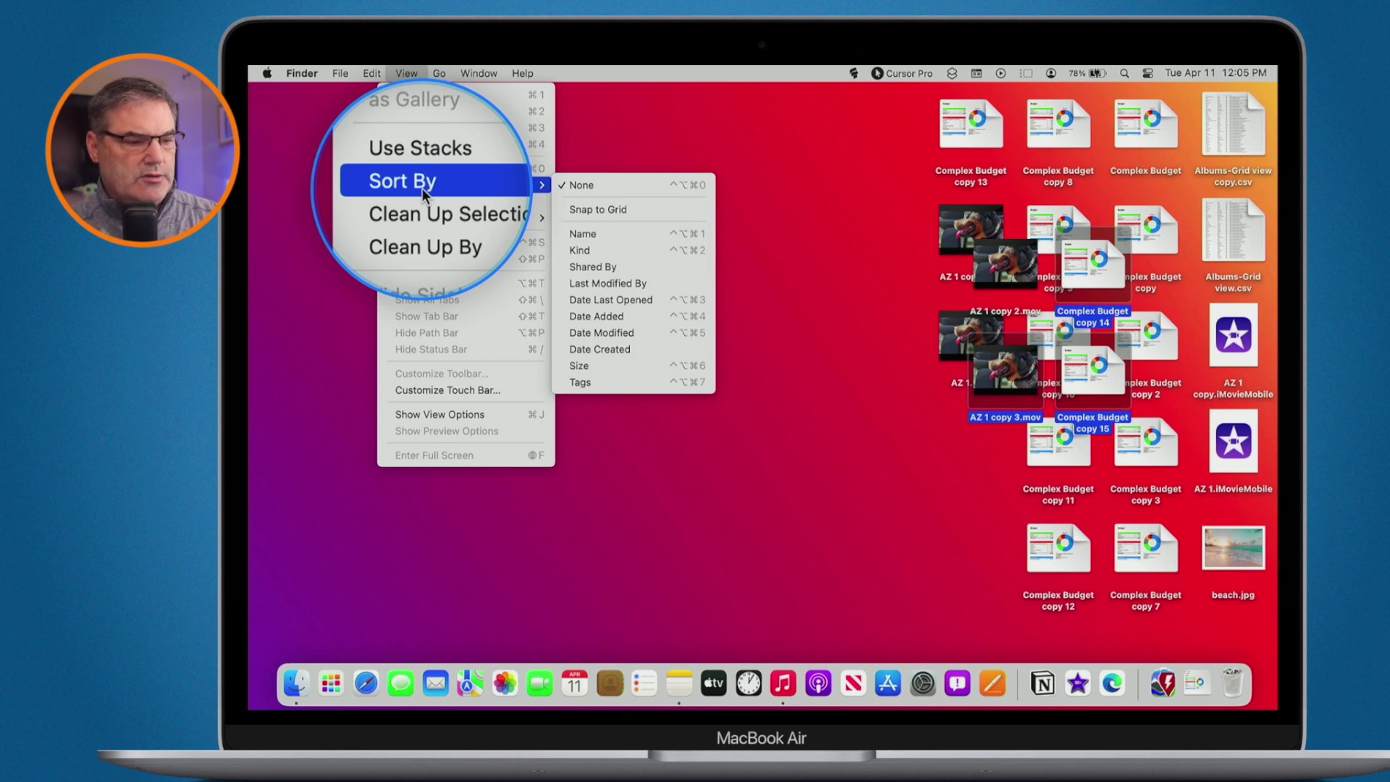
pyautogui.click(578, 252)
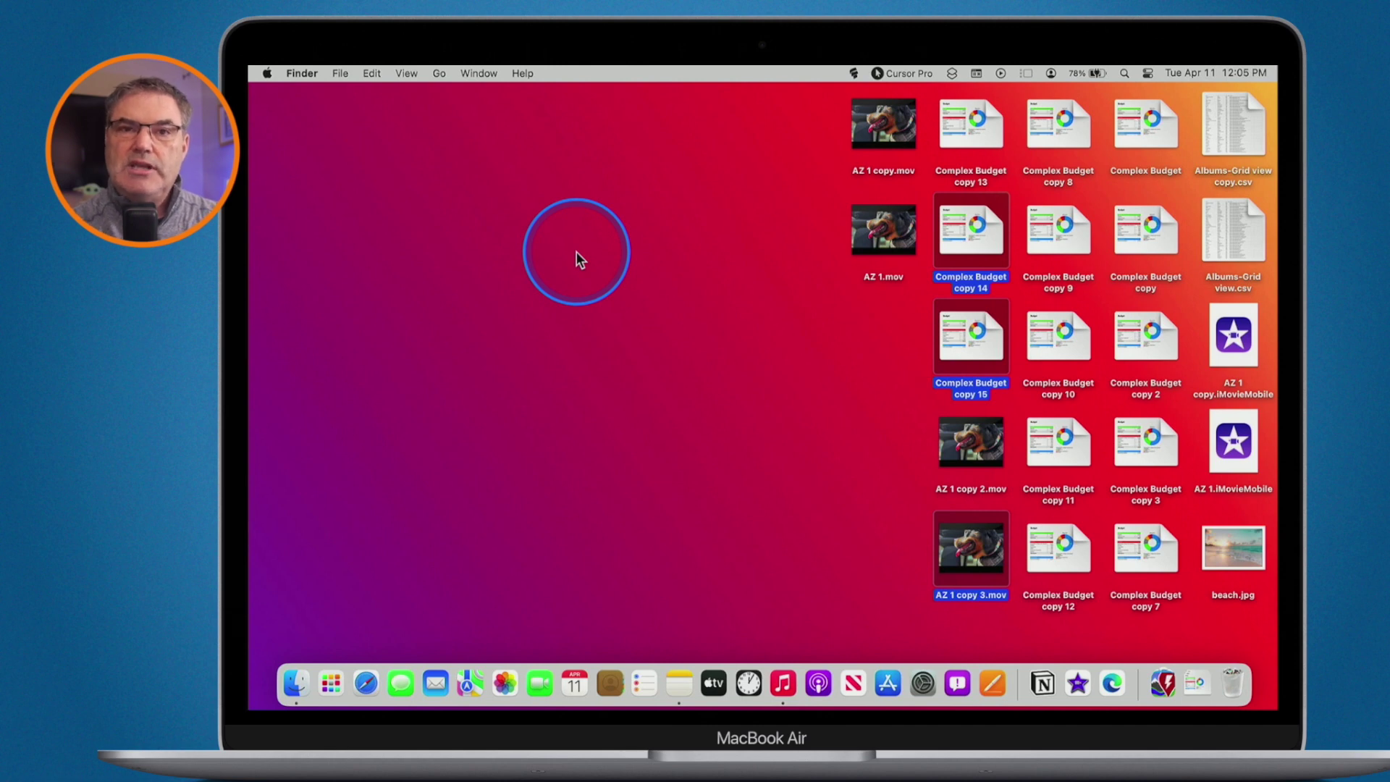
pyautogui.click(769, 216)
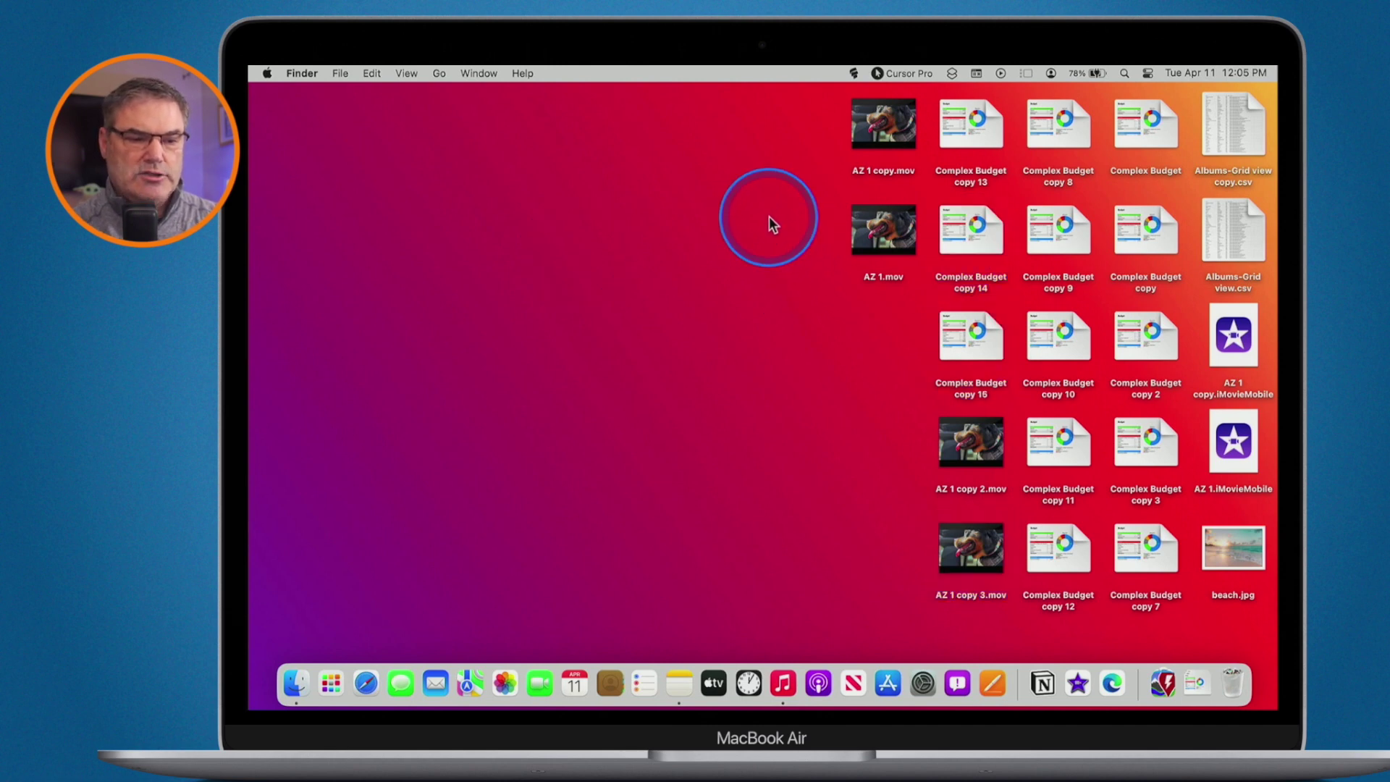
# Step: Duplicate AZ 1.mov, AZ 1 copy 2.mov and Complex Budget copy 14 and 15, and duplicate a larger group of desktop movies and spreadsheets
pyautogui.moveTo(769, 216); pyautogui.dragTo(989, 445)
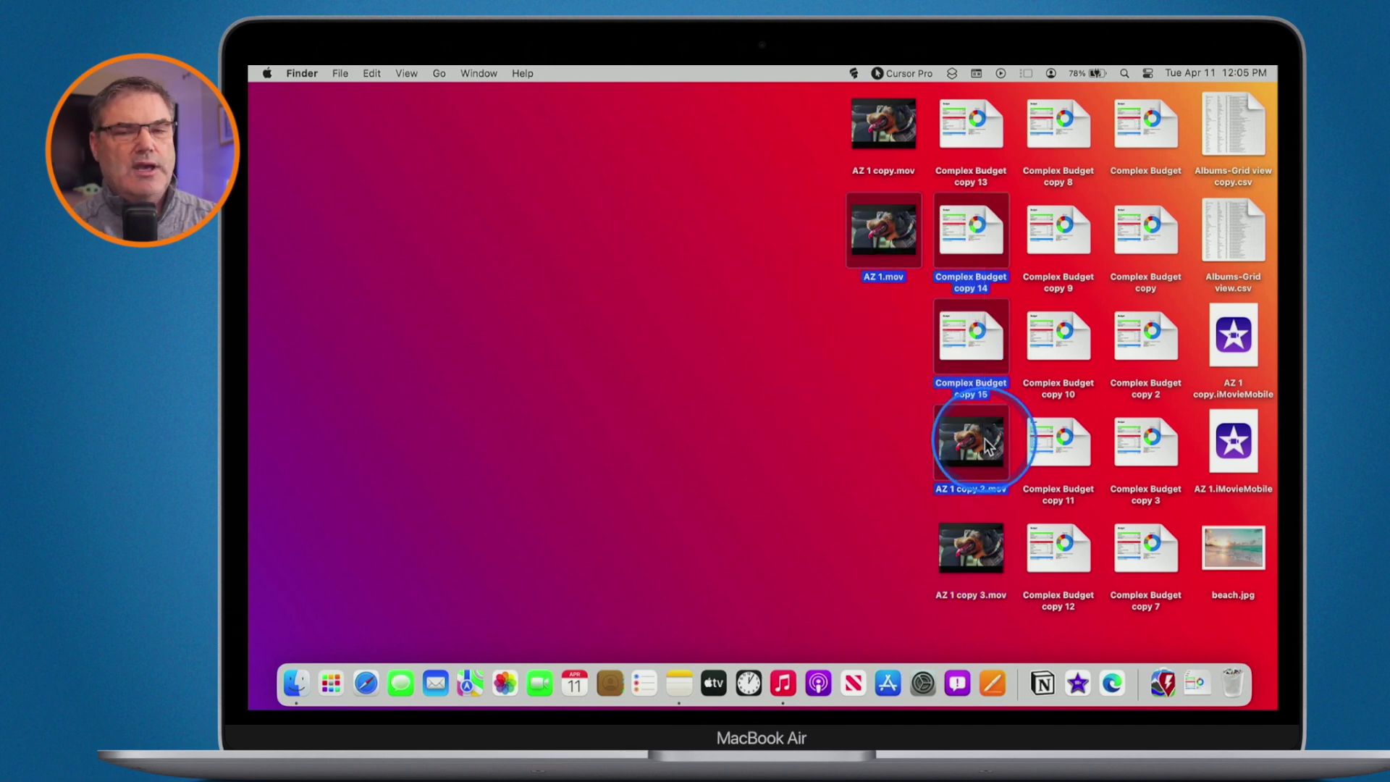
pyautogui.press('super+d')
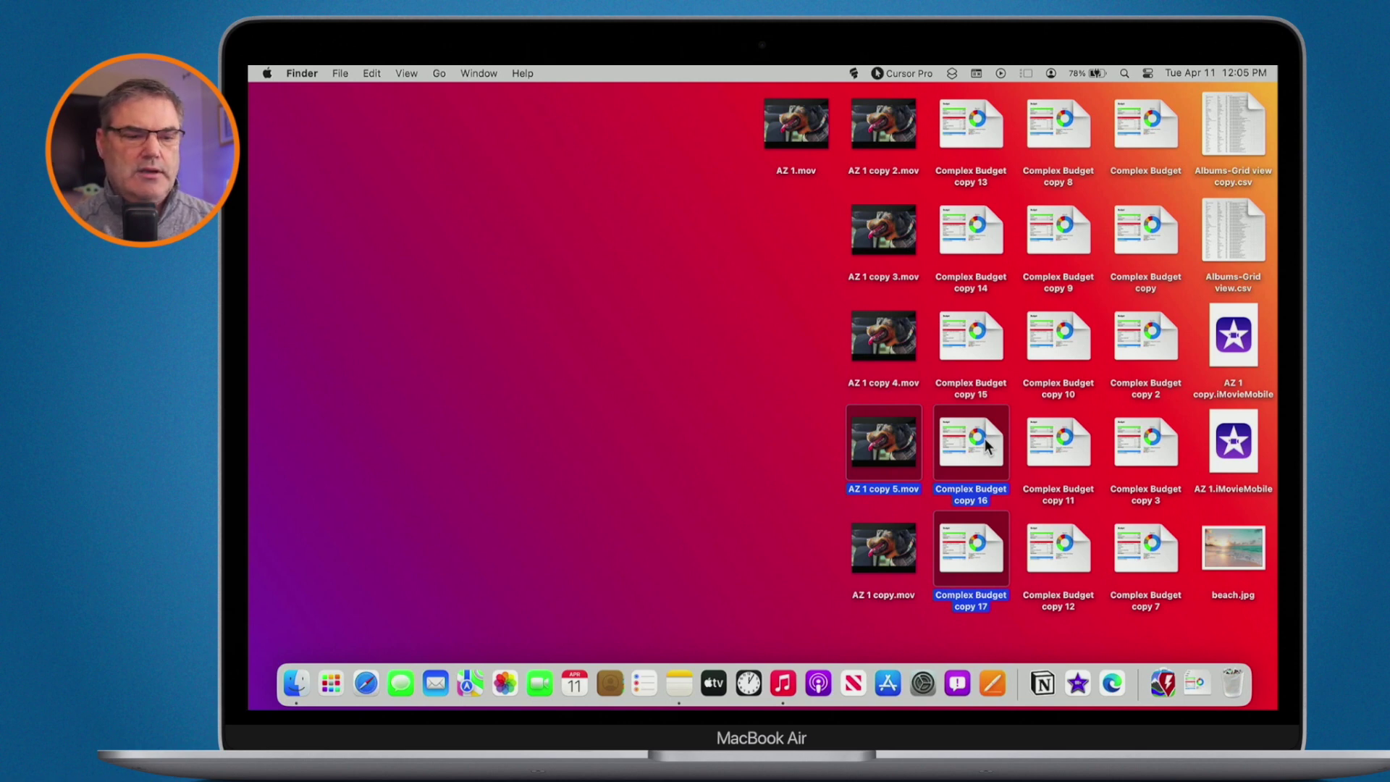
pyautogui.moveTo(637, 230); pyautogui.dragTo(1062, 540)
pyautogui.press('super+d')
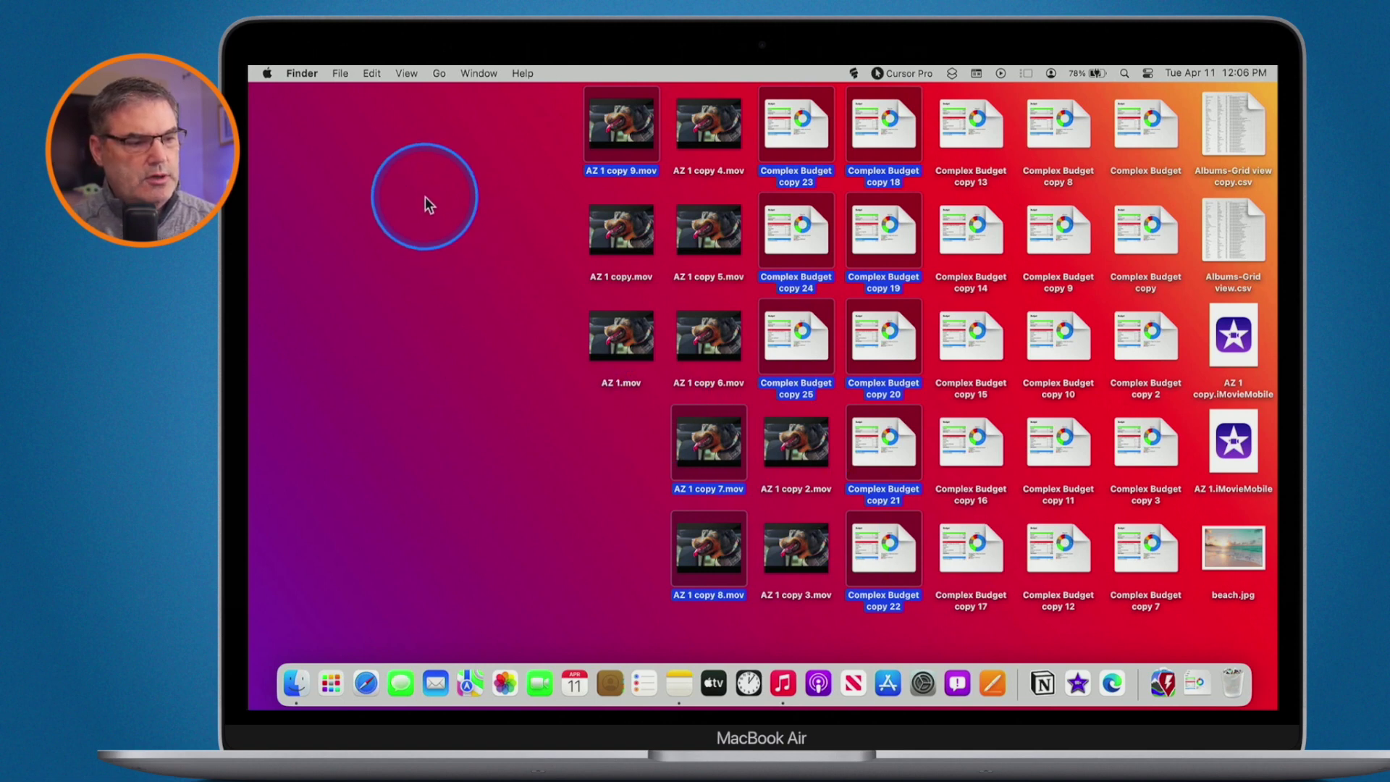
pyautogui.click(405, 94)
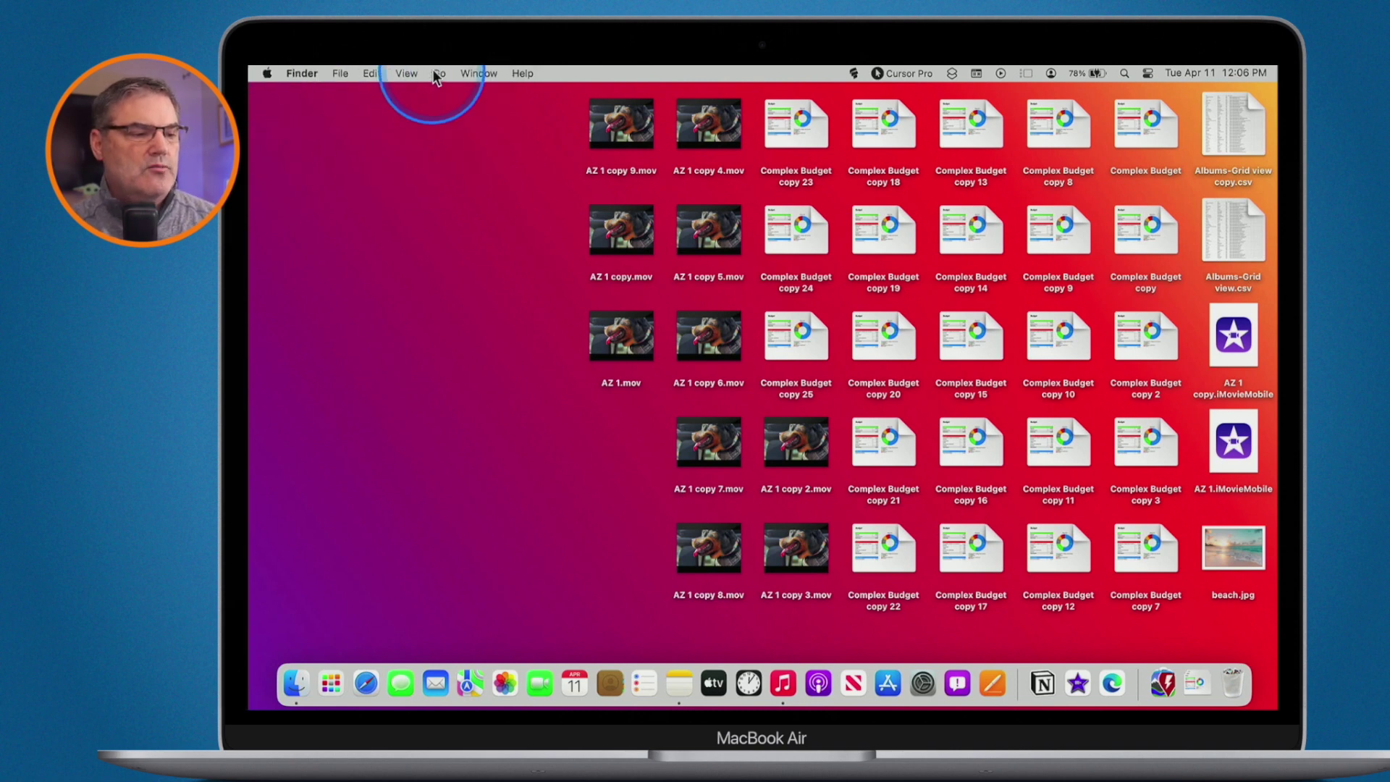
# Step: Turn on Use Stacks to group the desktop files
pyautogui.click(406, 74)
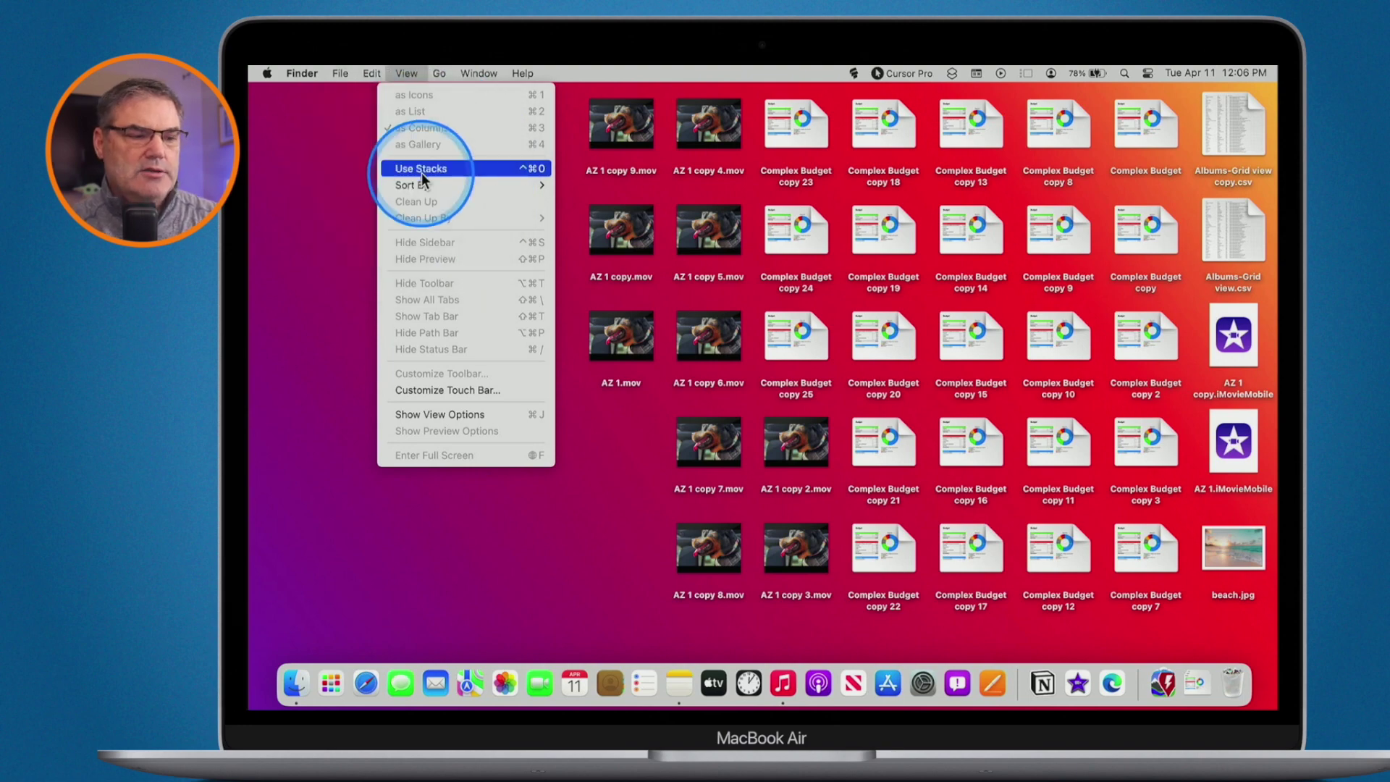
pyautogui.click(423, 171)
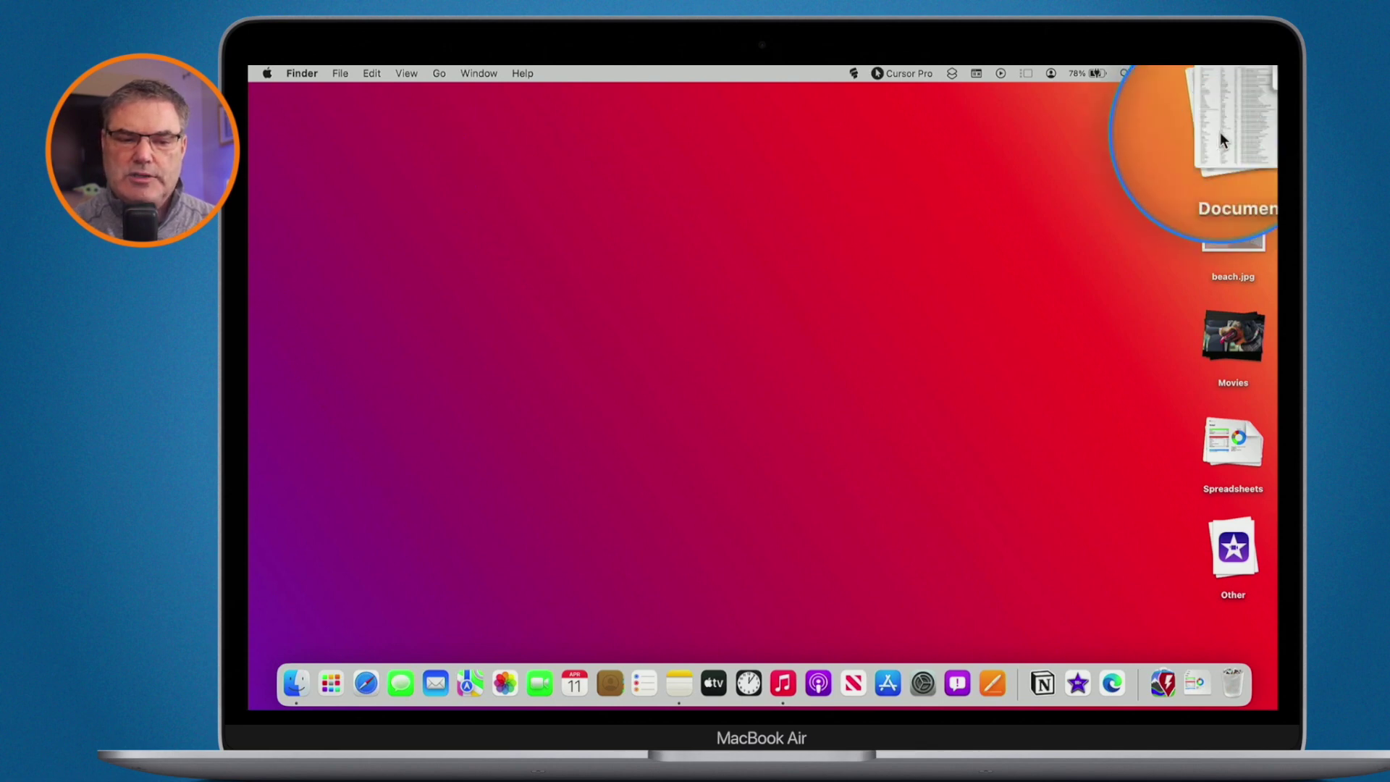
# Step: Expand and collapse the Spreadsheets stack on the desktop, and expand the Movies stack to view its files
pyautogui.click(1224, 461)
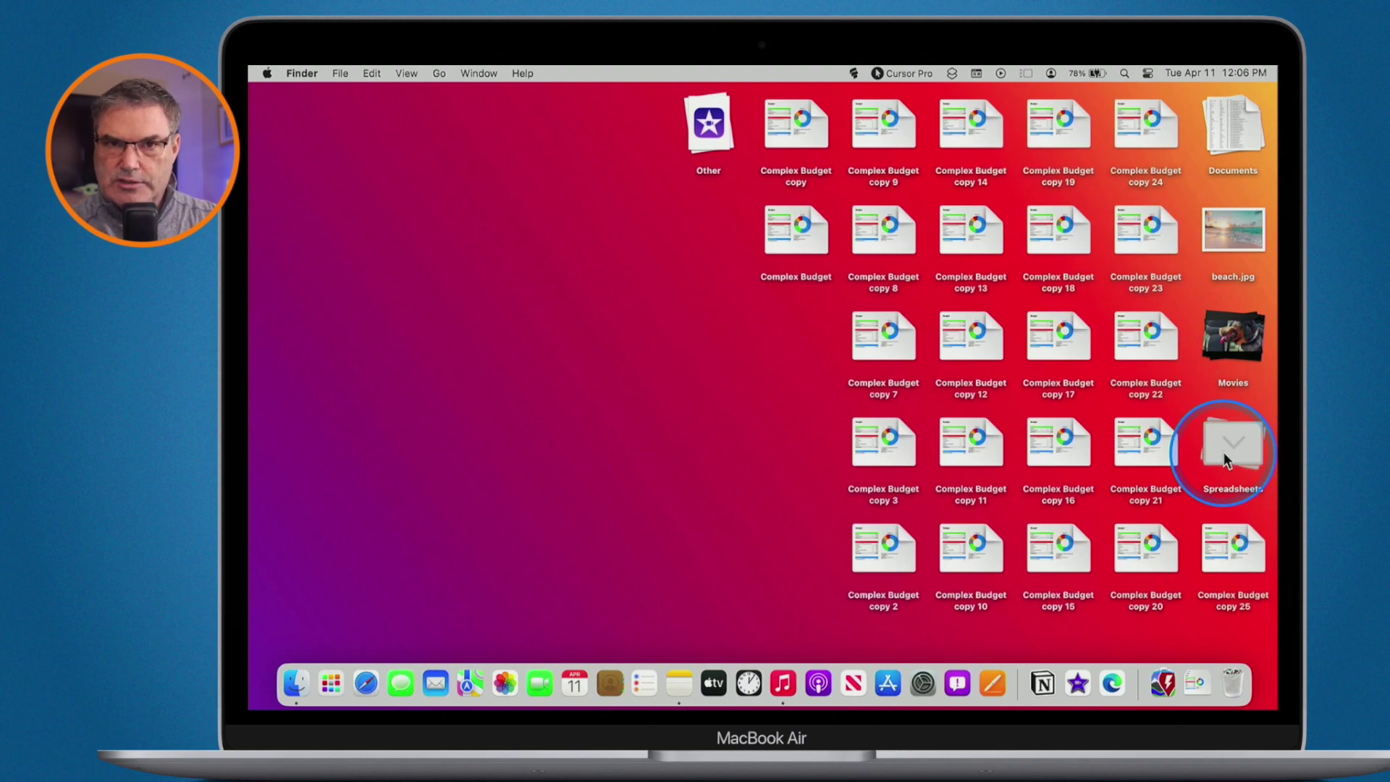
pyautogui.click(1224, 453)
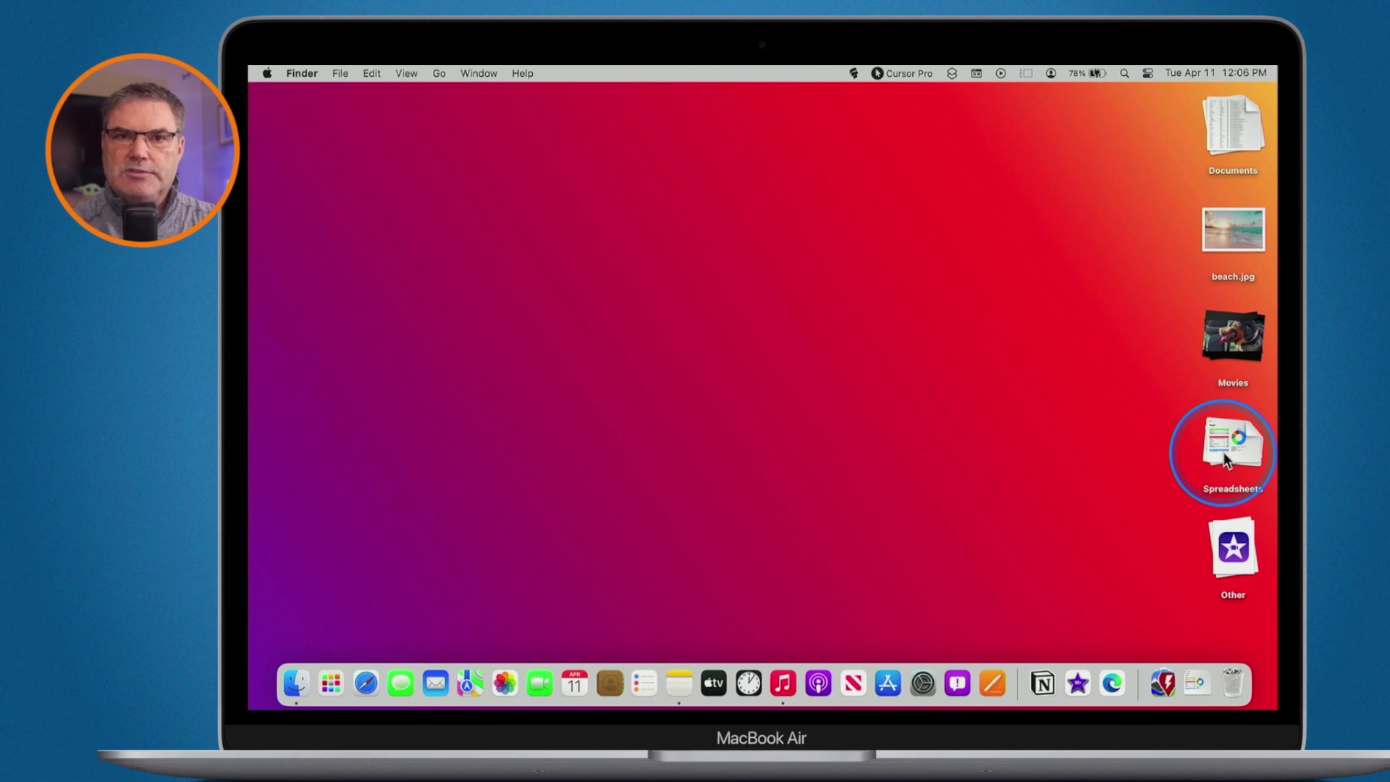
pyautogui.click(1231, 340)
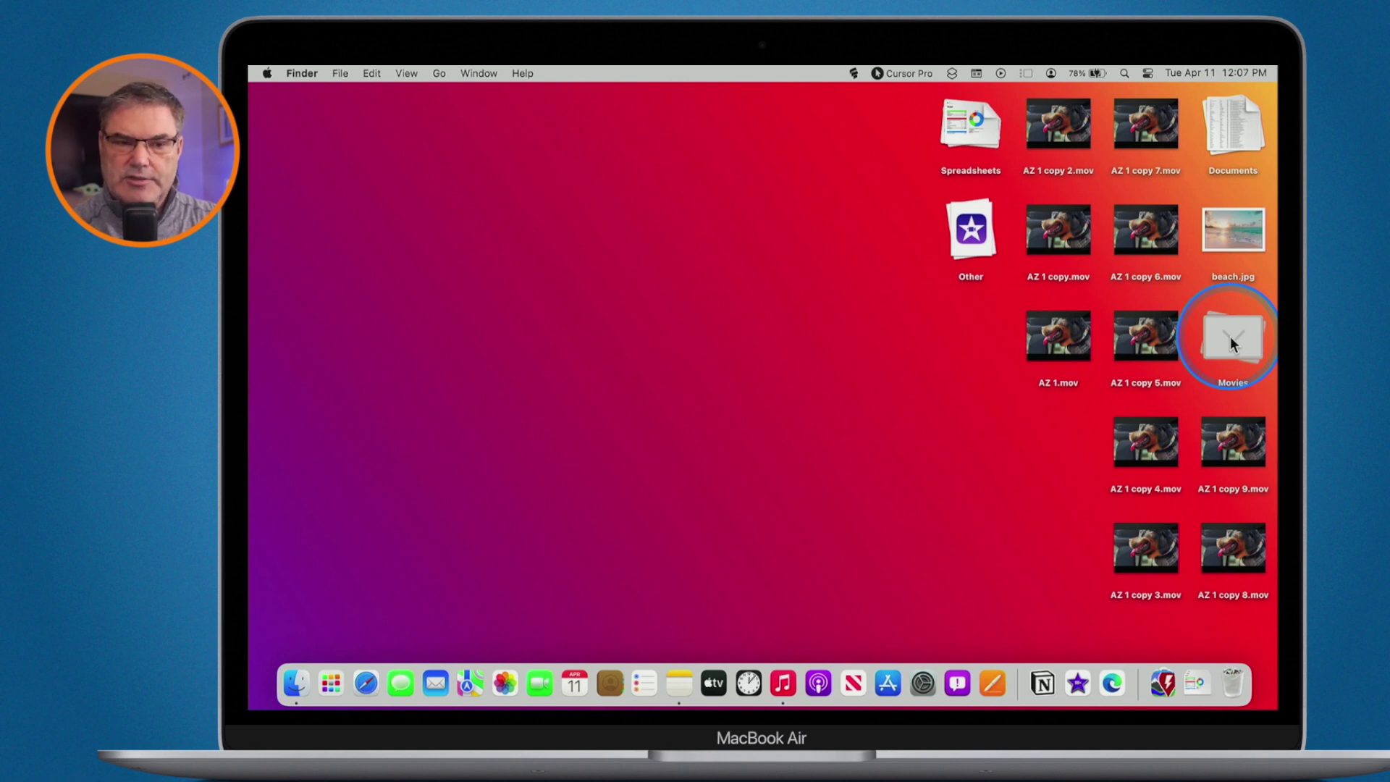
# Step: Collapse and re-expand the Movies stack, expand the Documents stack as well, and collapse the open desktop stacks
pyautogui.click(1230, 340)
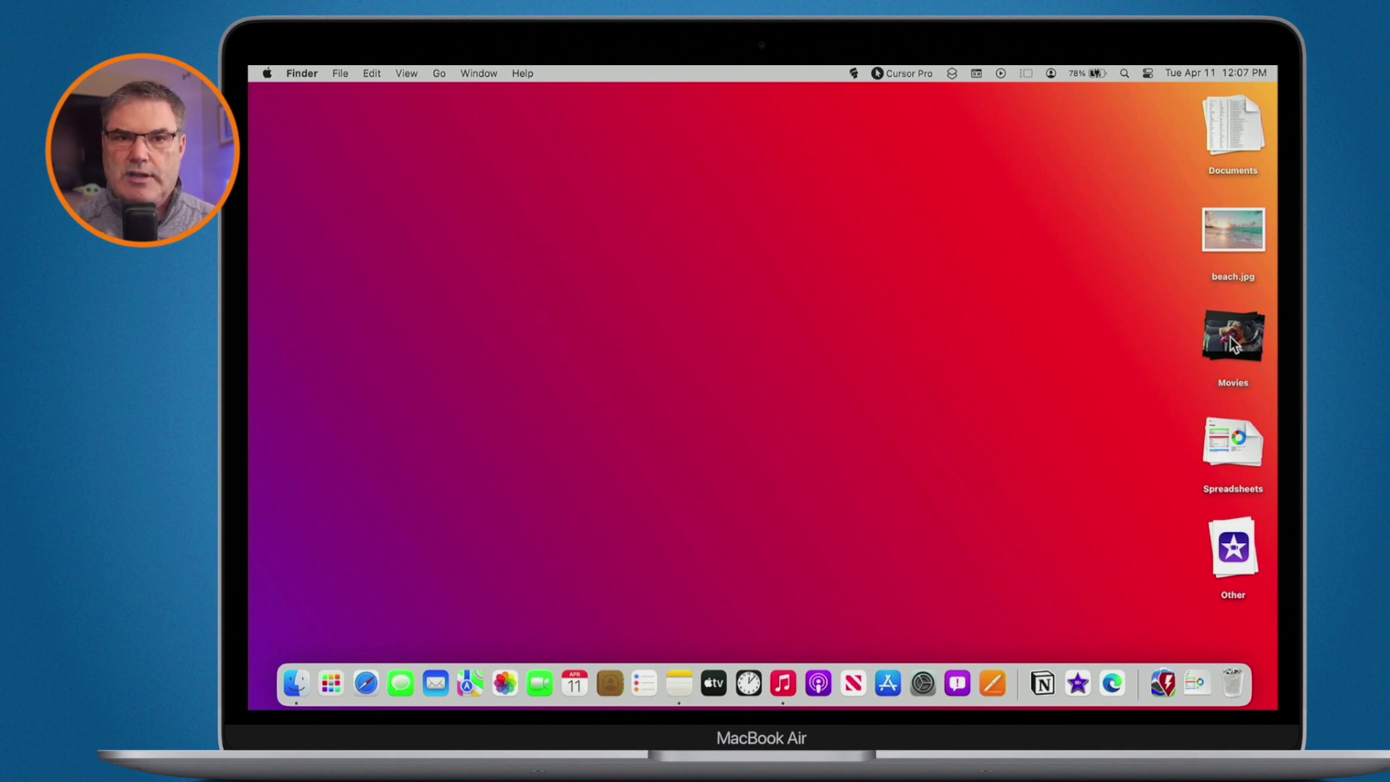
pyautogui.click(1231, 341)
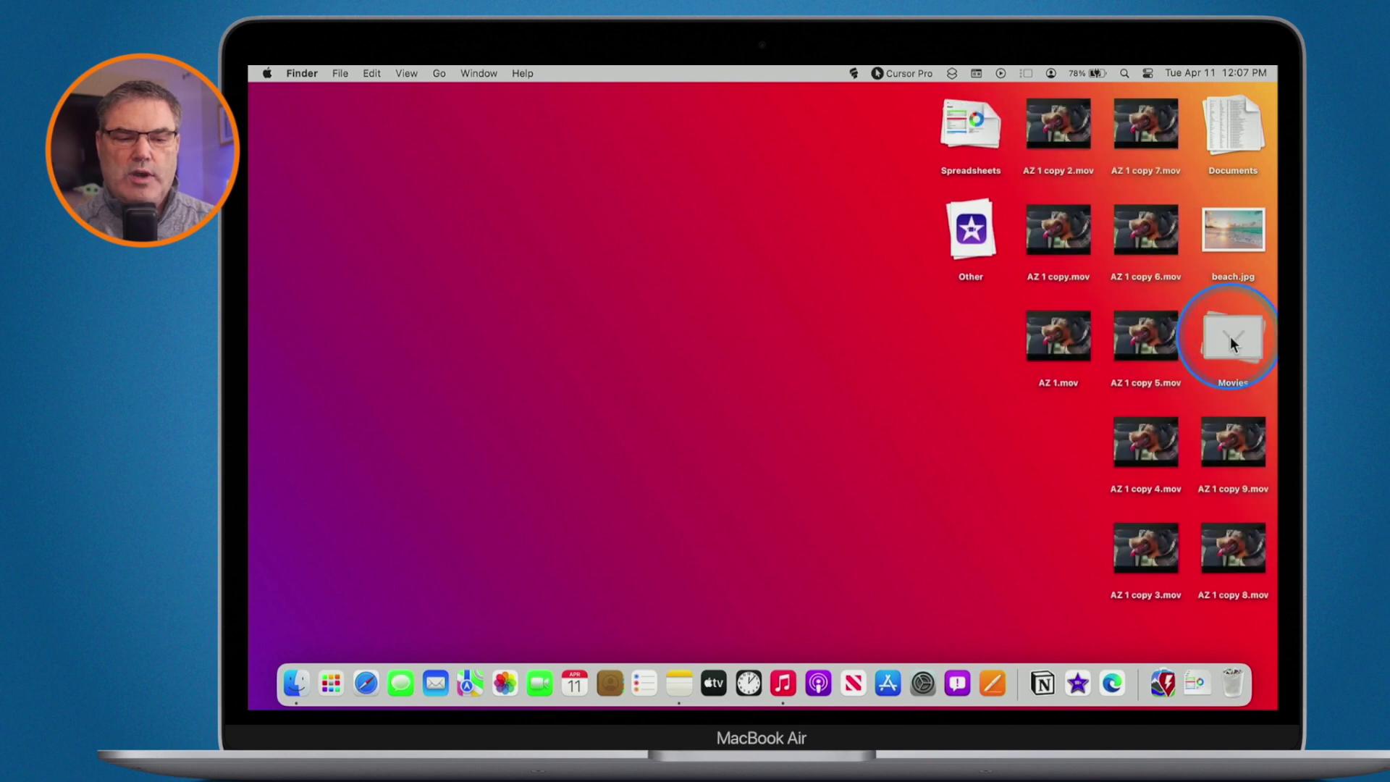
pyautogui.click(1228, 128)
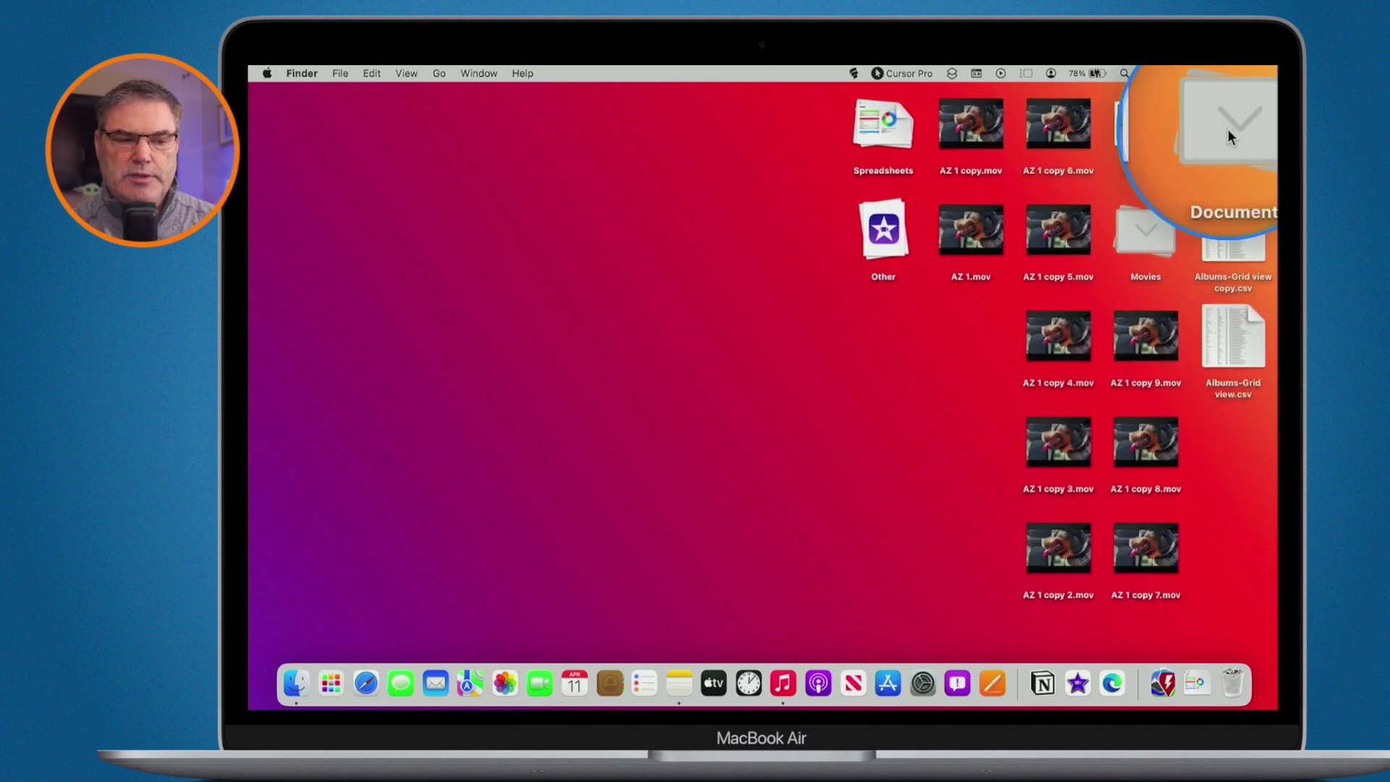
pyautogui.click(1140, 235)
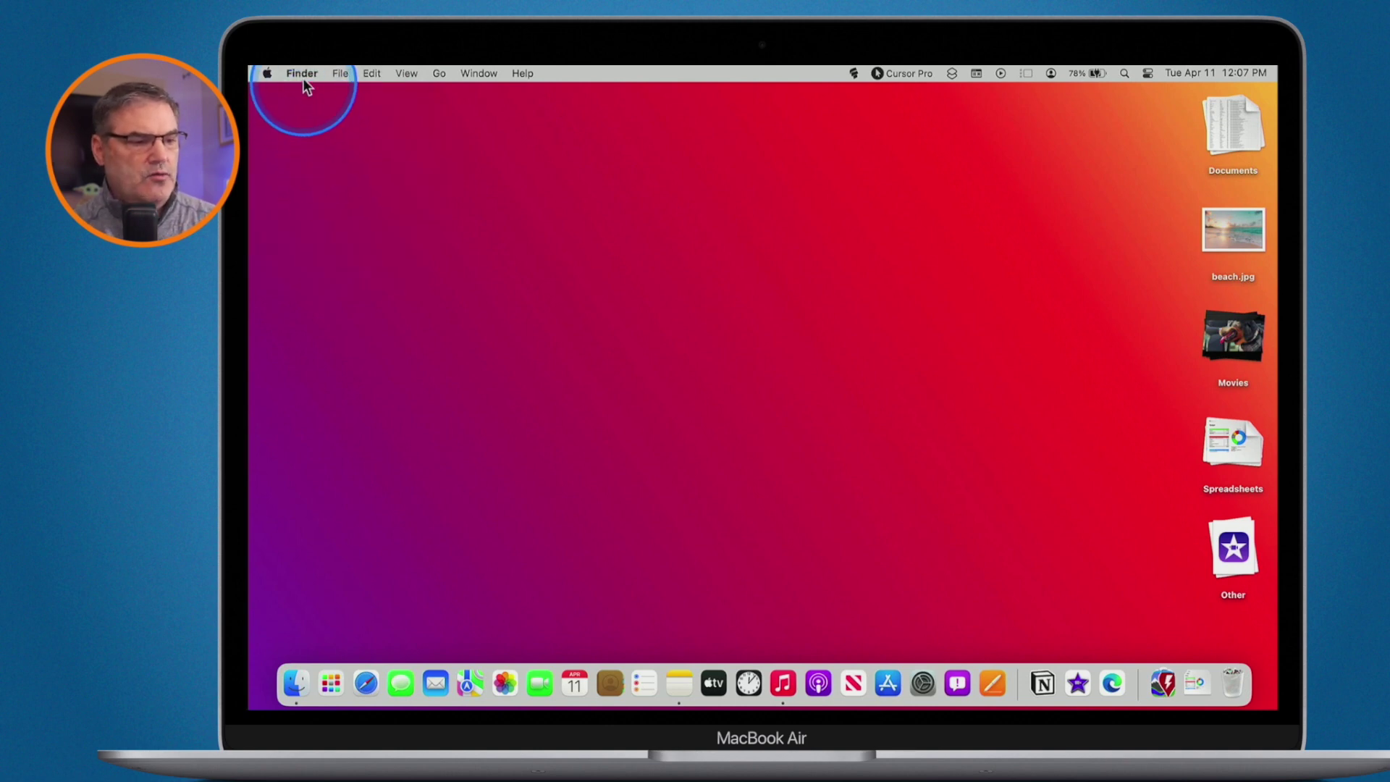
# Step: Open Finder Settings, move its window nearer the middle of the desktop, and show the General settings
pyautogui.click(305, 76)
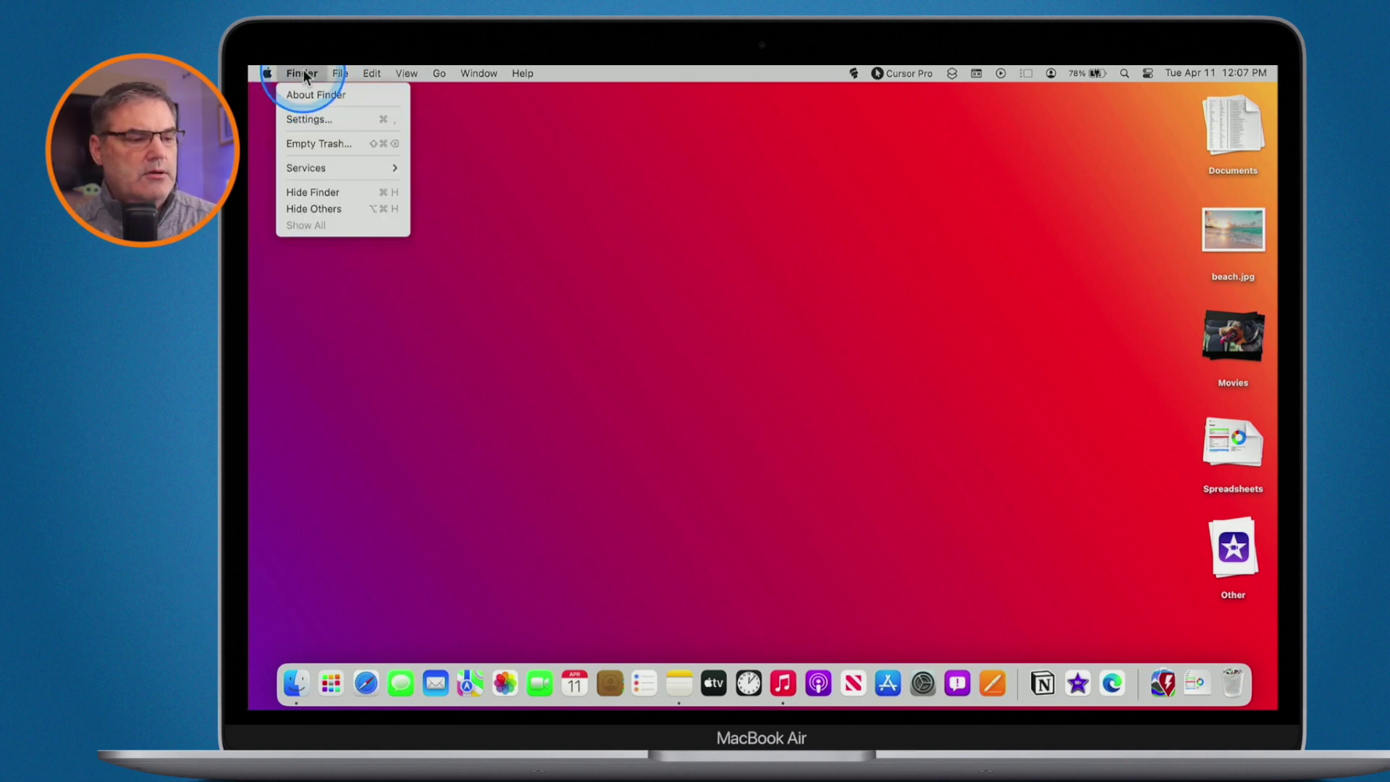
pyautogui.click(316, 121)
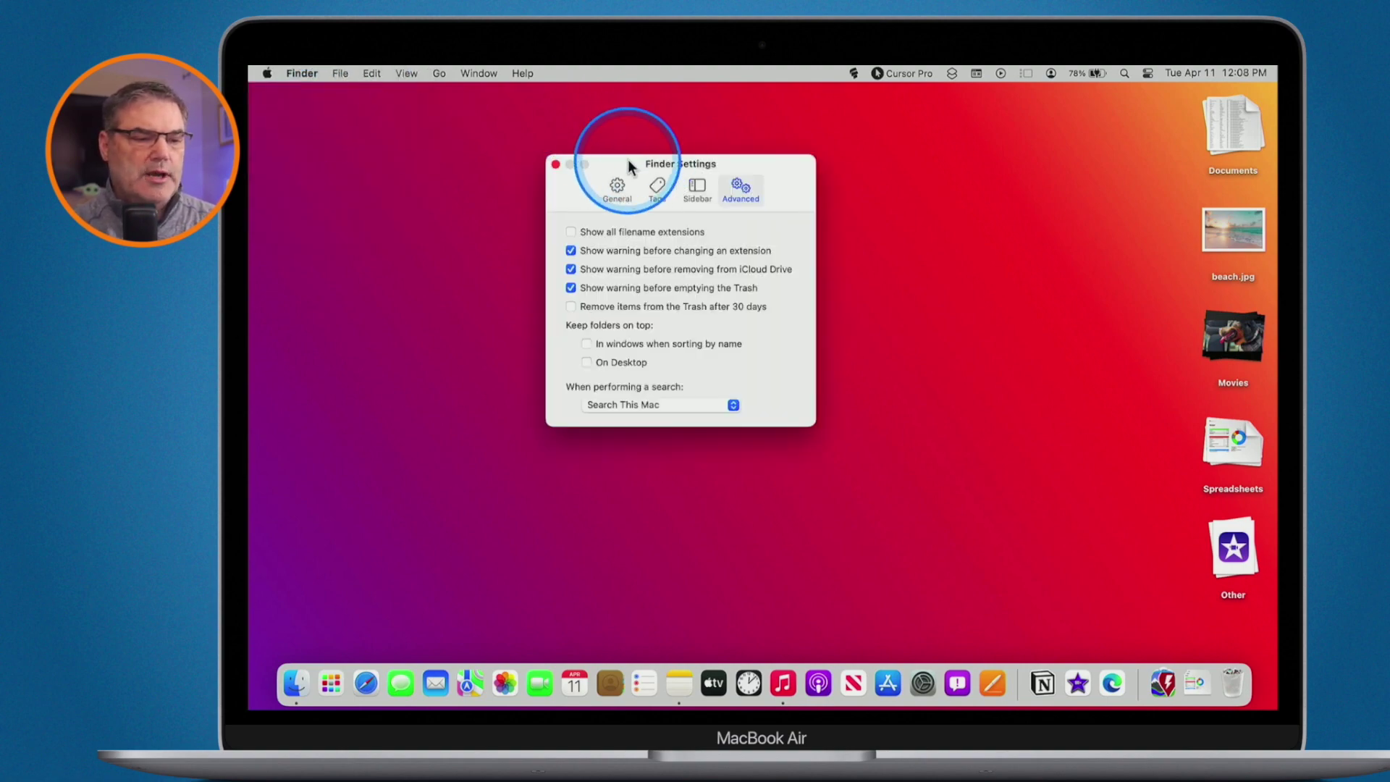
pyautogui.moveTo(628, 163); pyautogui.dragTo(698, 184)
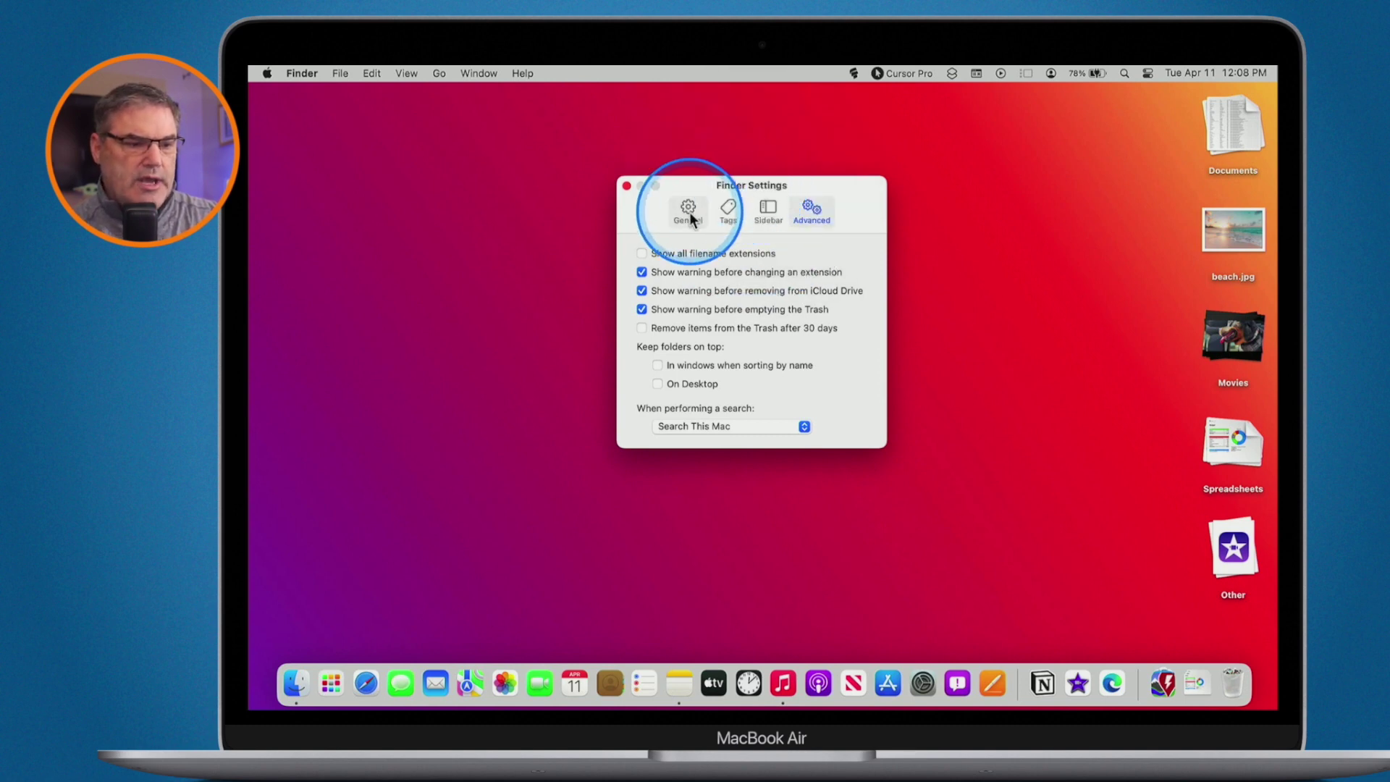
pyautogui.click(687, 212)
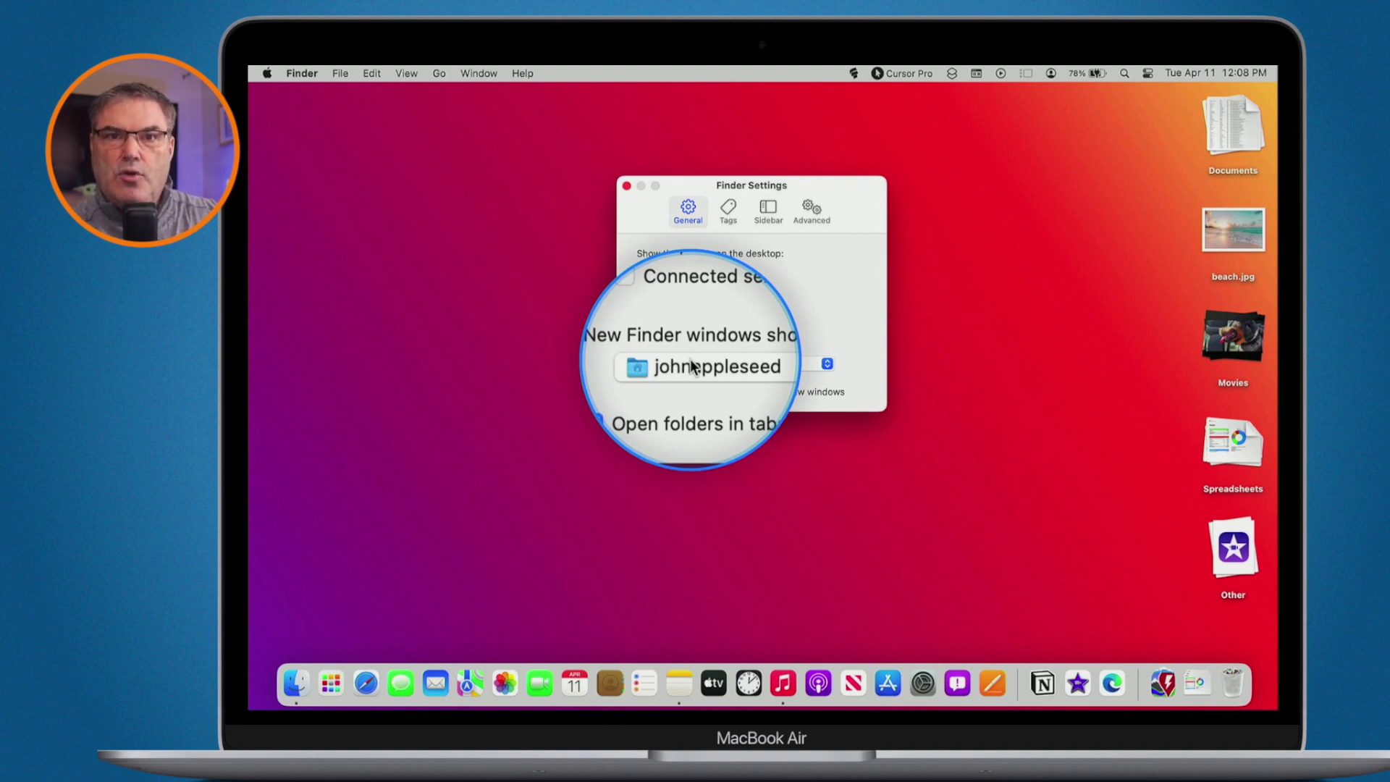
# Step: Open a new Finder window to check which folder it shows by default, and close it again
pyautogui.click(498, 308)
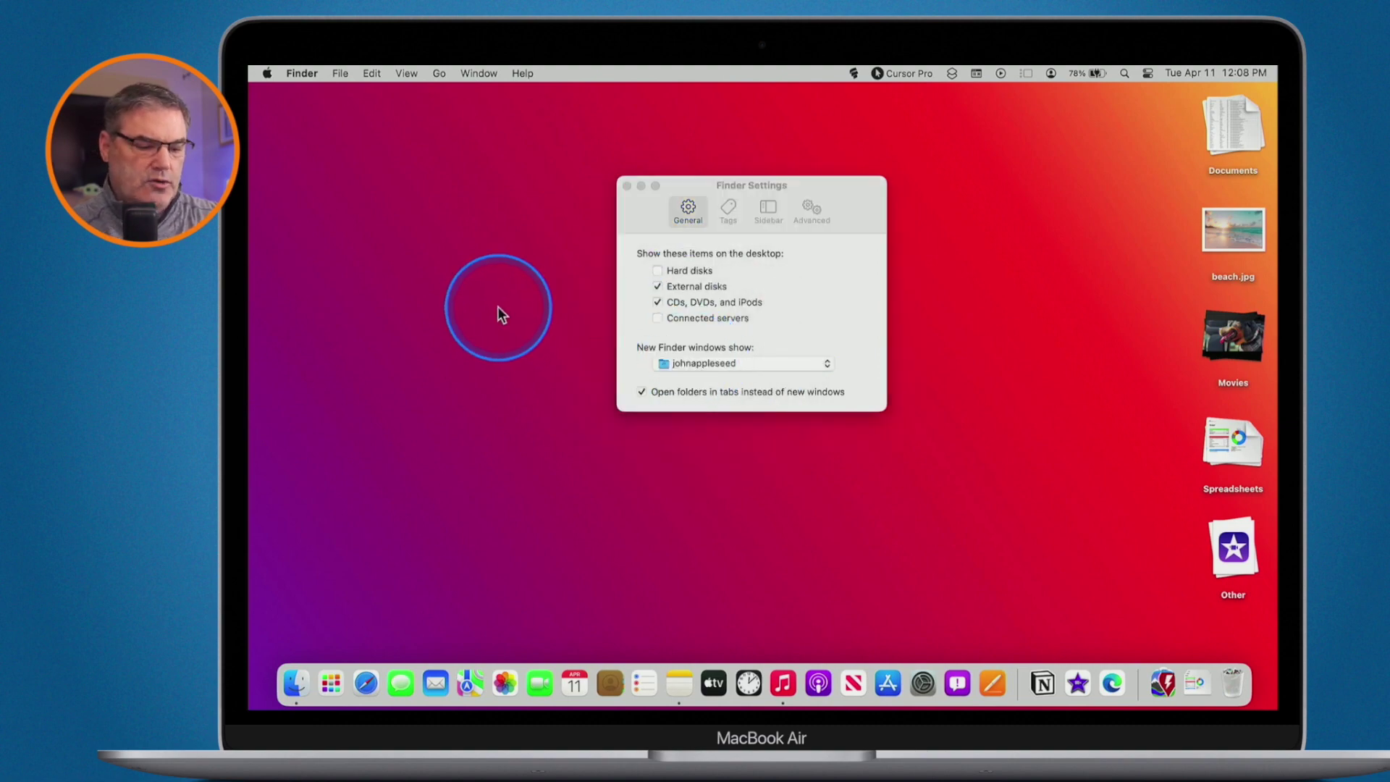
pyautogui.press('super+n')
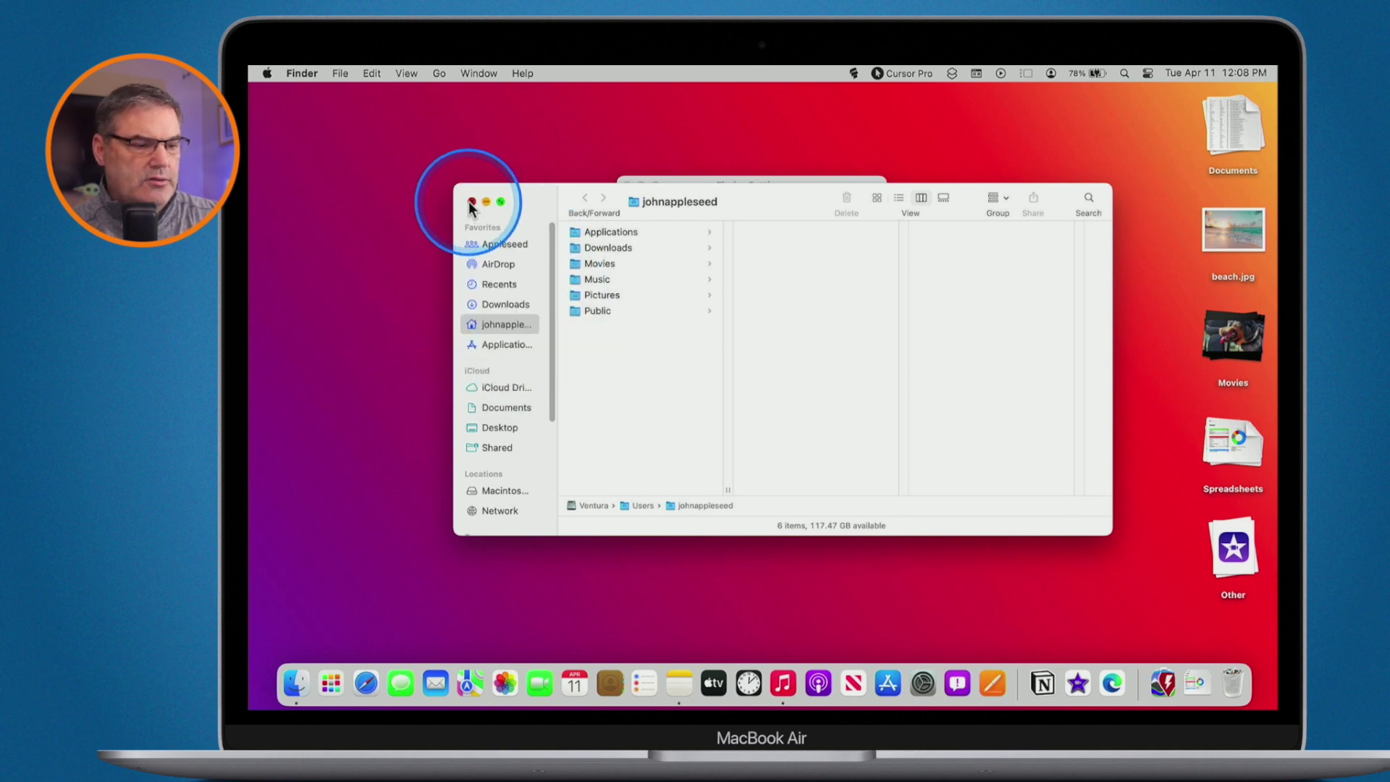
pyautogui.click(468, 201)
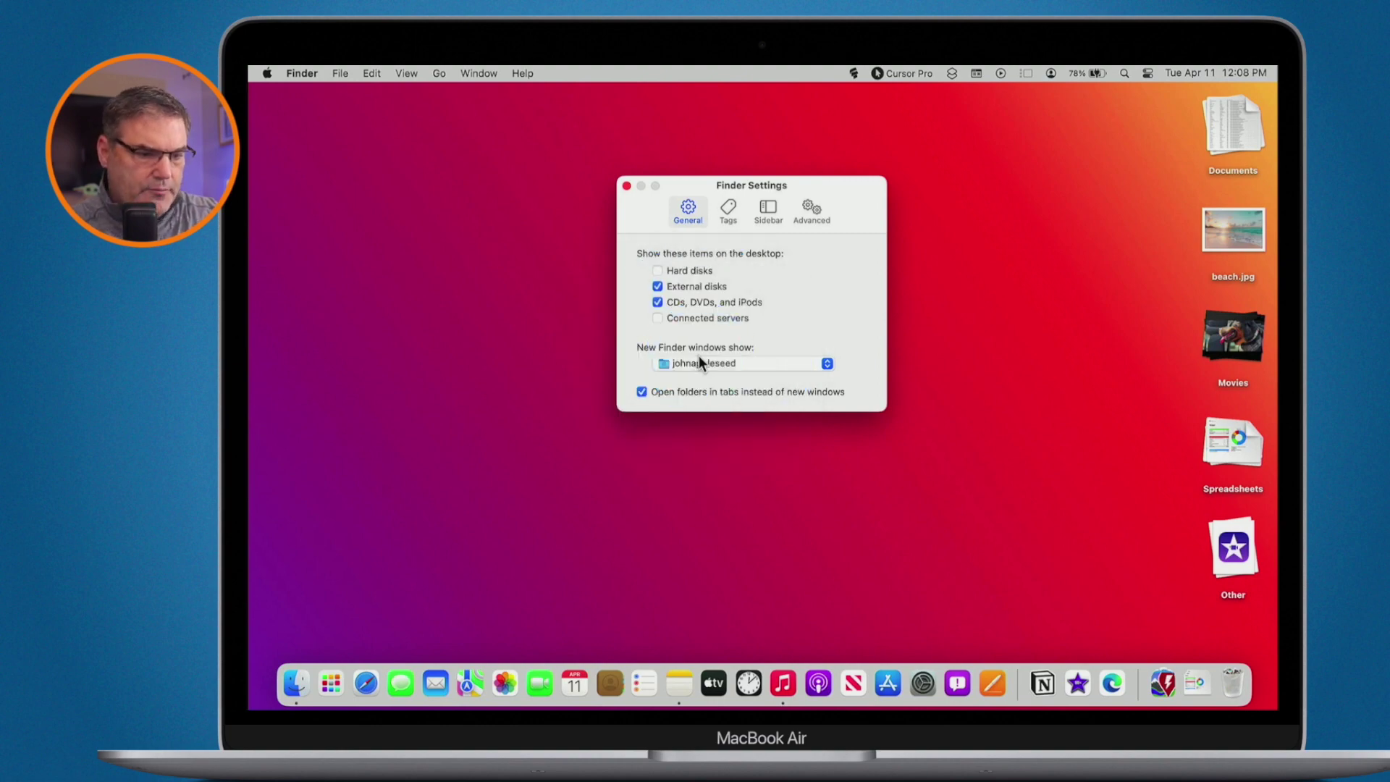
# Step: Review the Tags and Sidebar settings of Finder, and show the Advanced settings
pyautogui.click(728, 203)
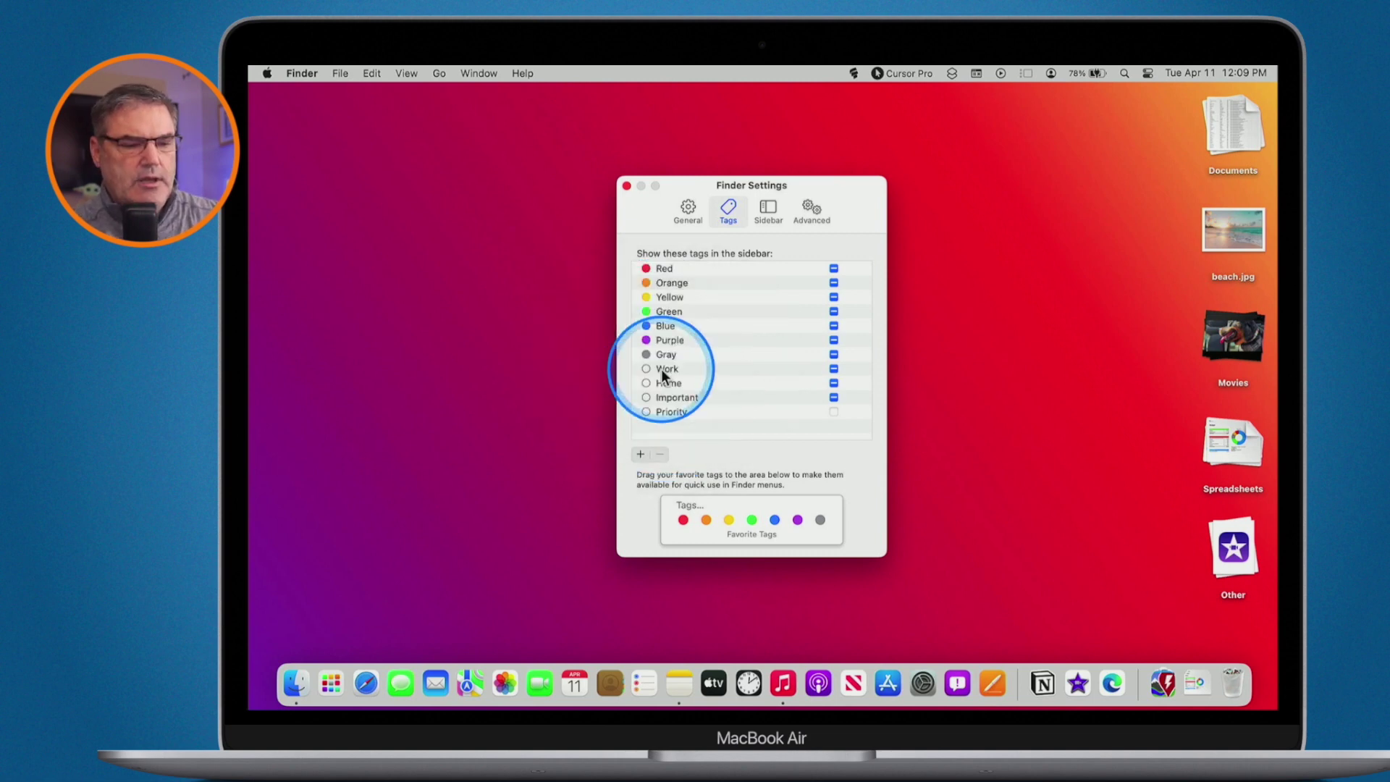
pyautogui.click(767, 215)
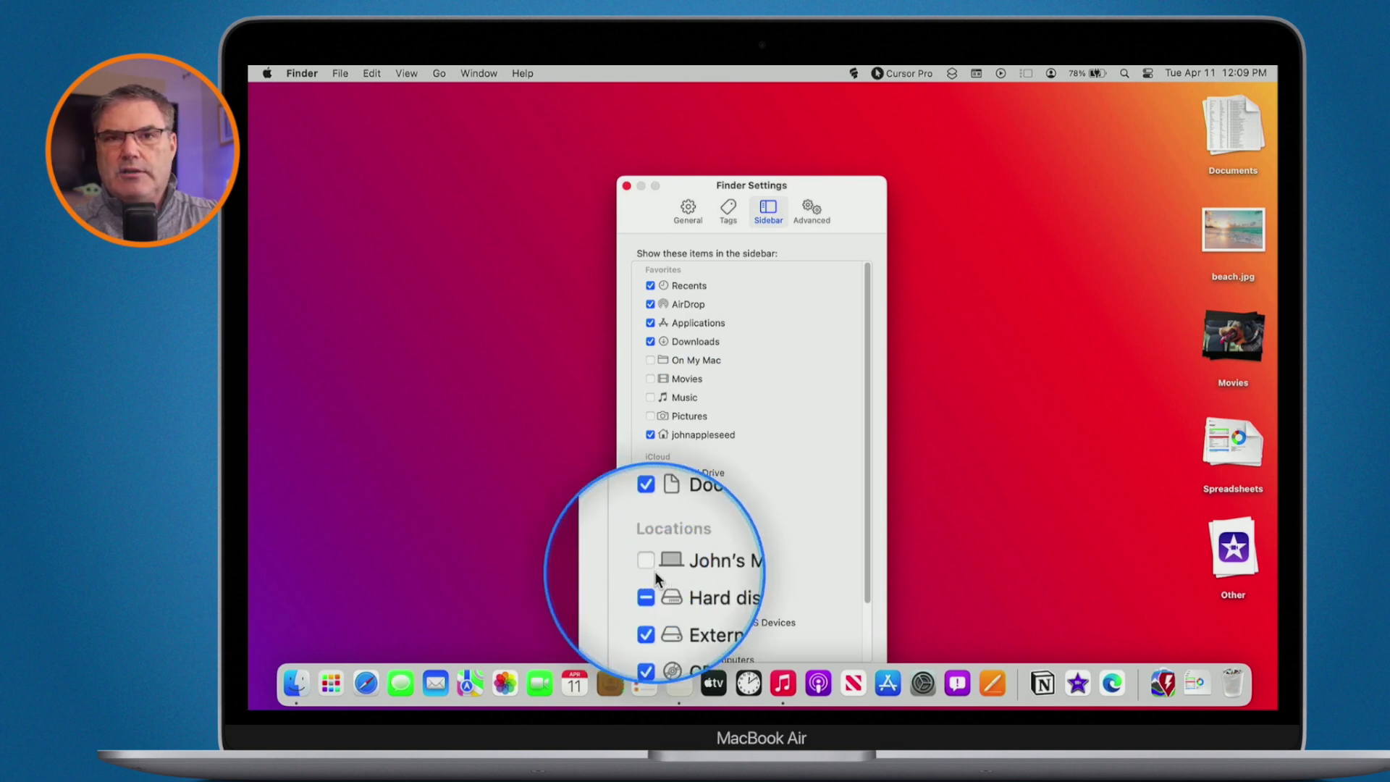
pyautogui.click(808, 209)
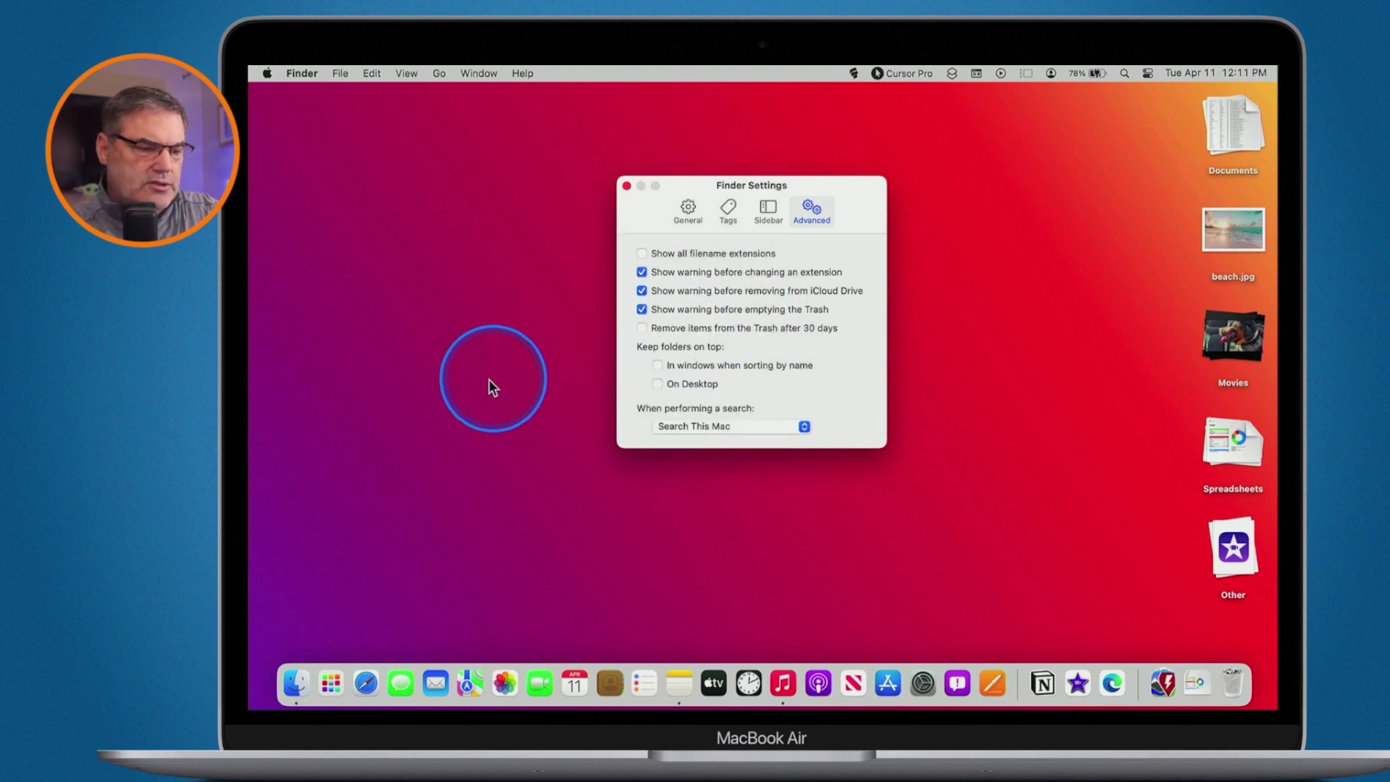
# Step: Open a new Finder window showing the Downloads folder in list view, and move it clear of the Finder Settings window
pyautogui.click(486, 384)
pyautogui.press('super+n')
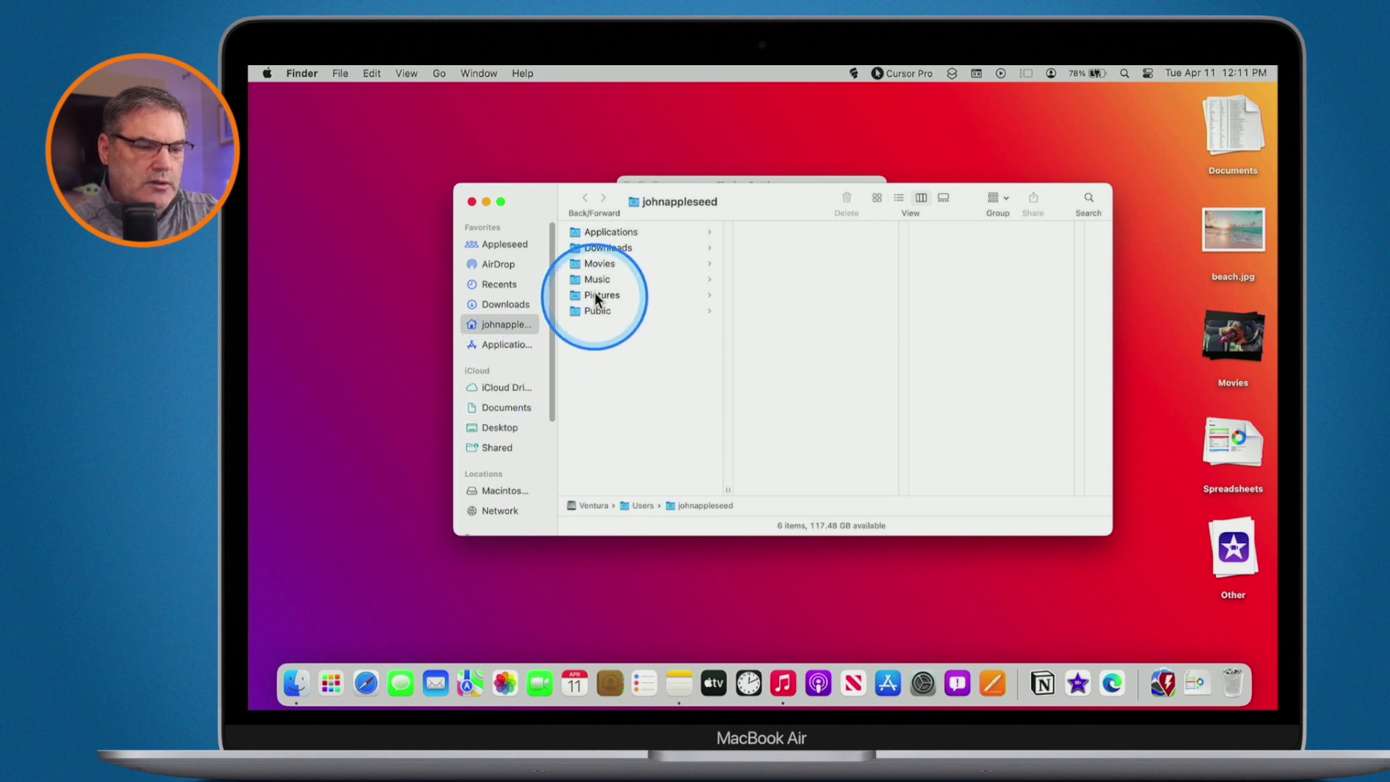
pyautogui.click(593, 249)
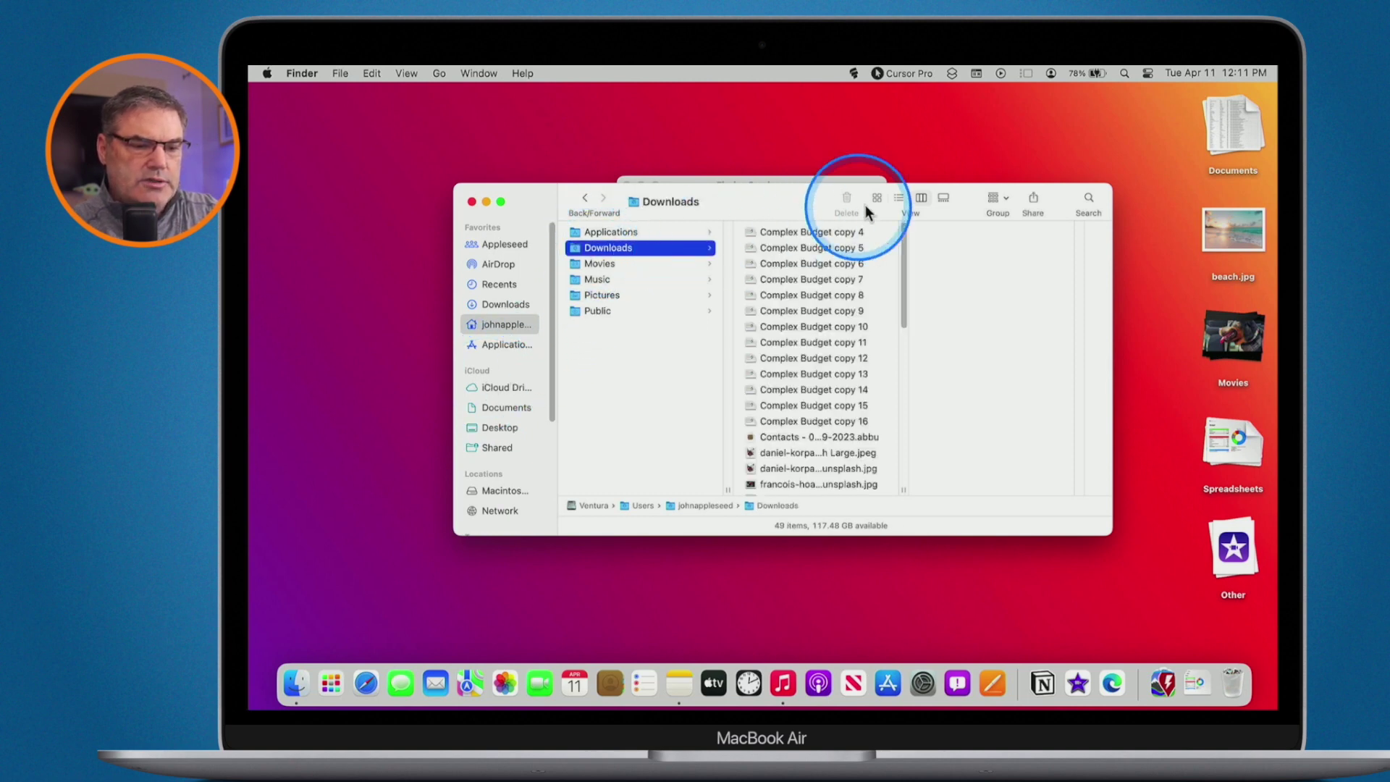
pyautogui.hotkey('alt', 'a')
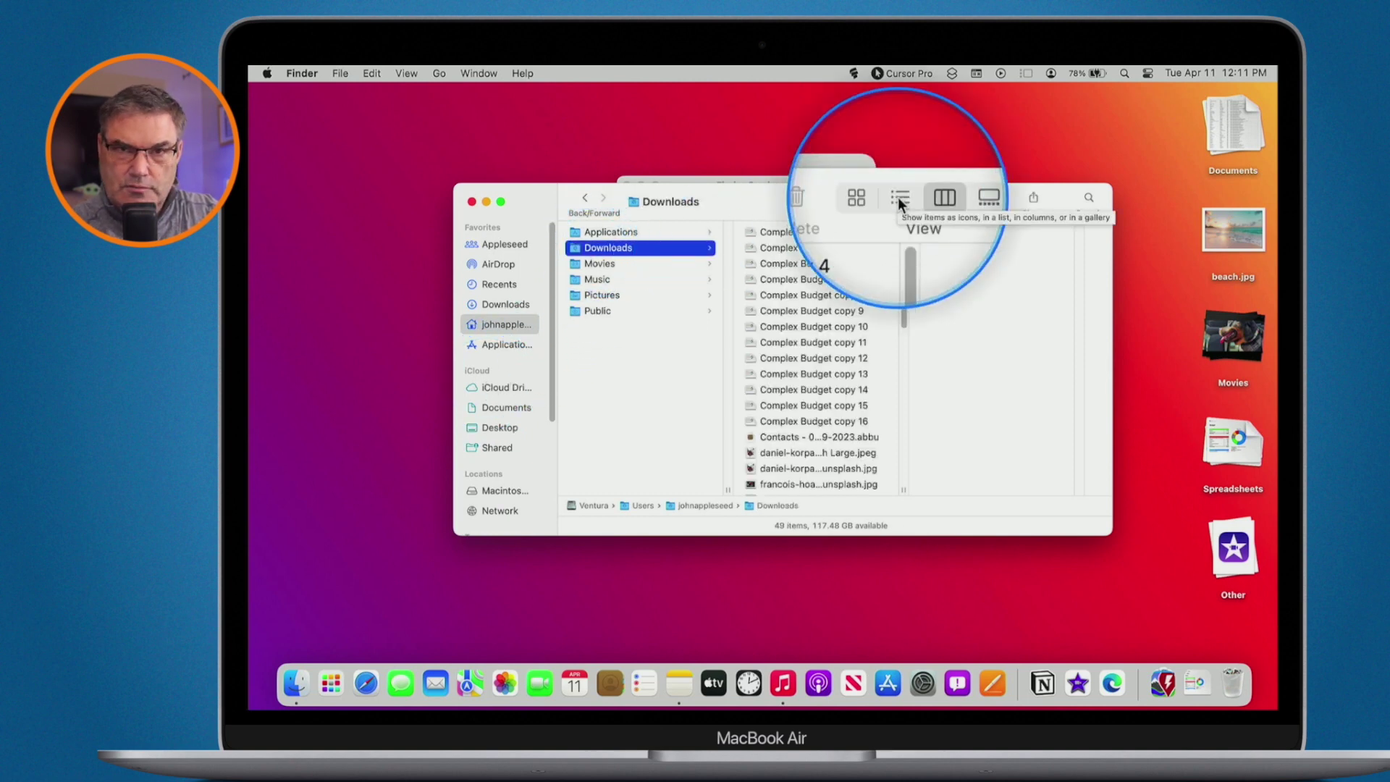
pyautogui.click(898, 197)
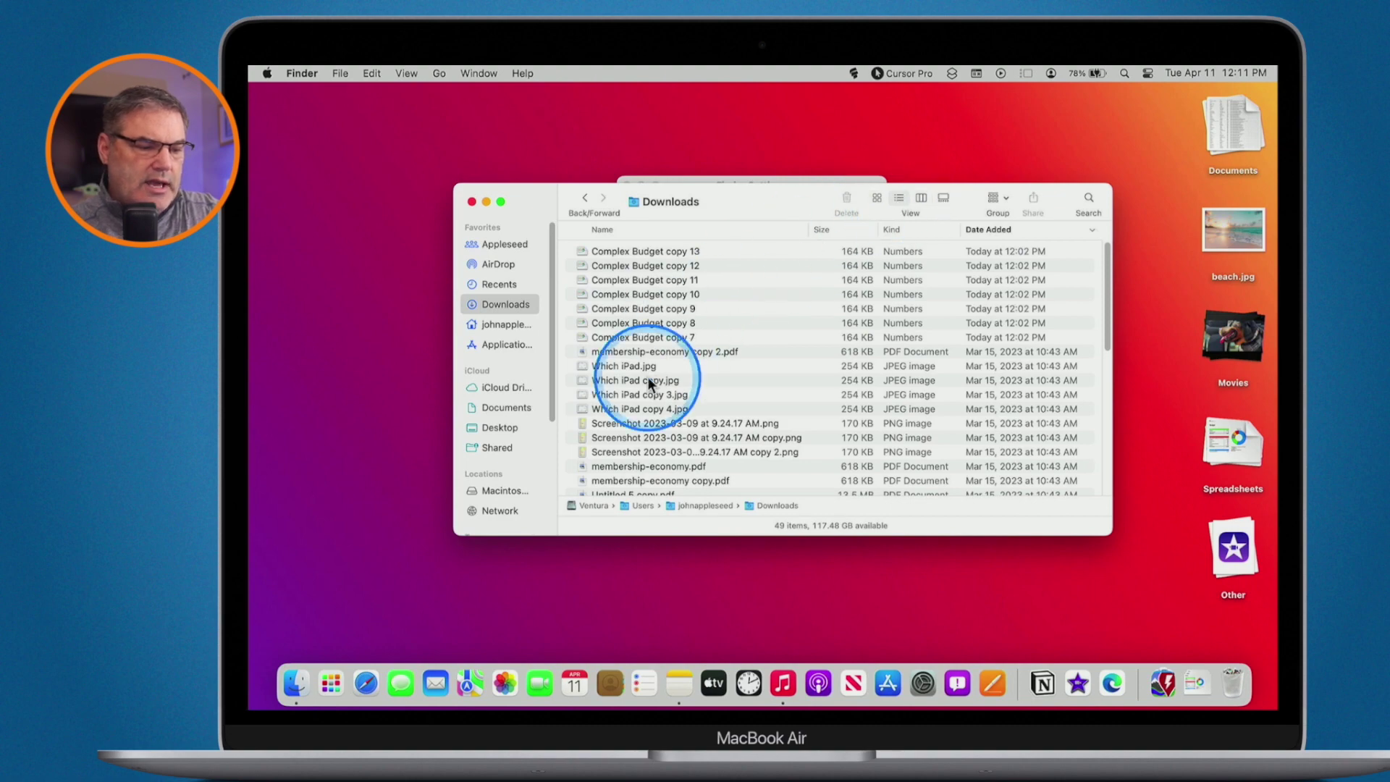
pyautogui.scroll(-10, 647, 376)
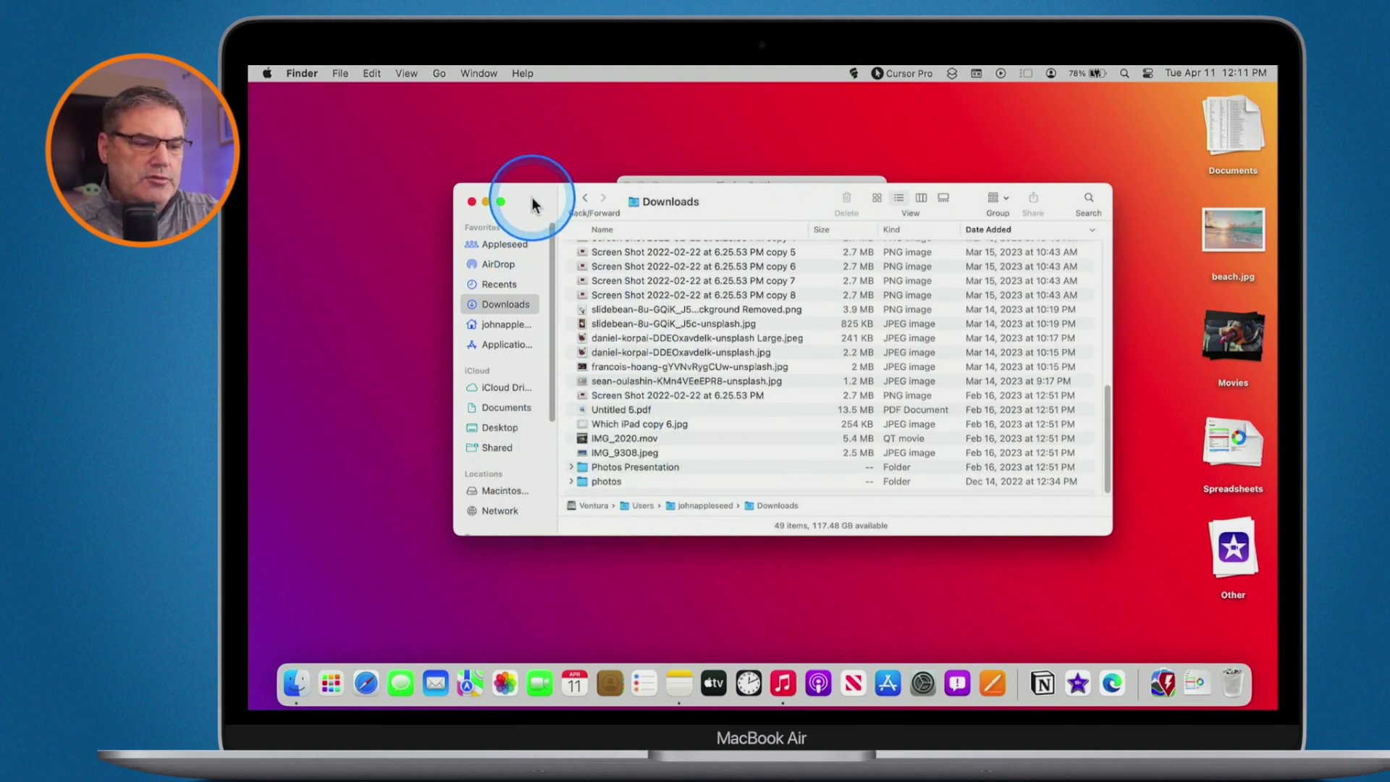
pyautogui.moveTo(532, 204); pyautogui.dragTo(406, 318)
# Step: Keep folders on top in windows when sorting by name, and sort the Downloads list by Name to check the folder order
pyautogui.click(679, 184)
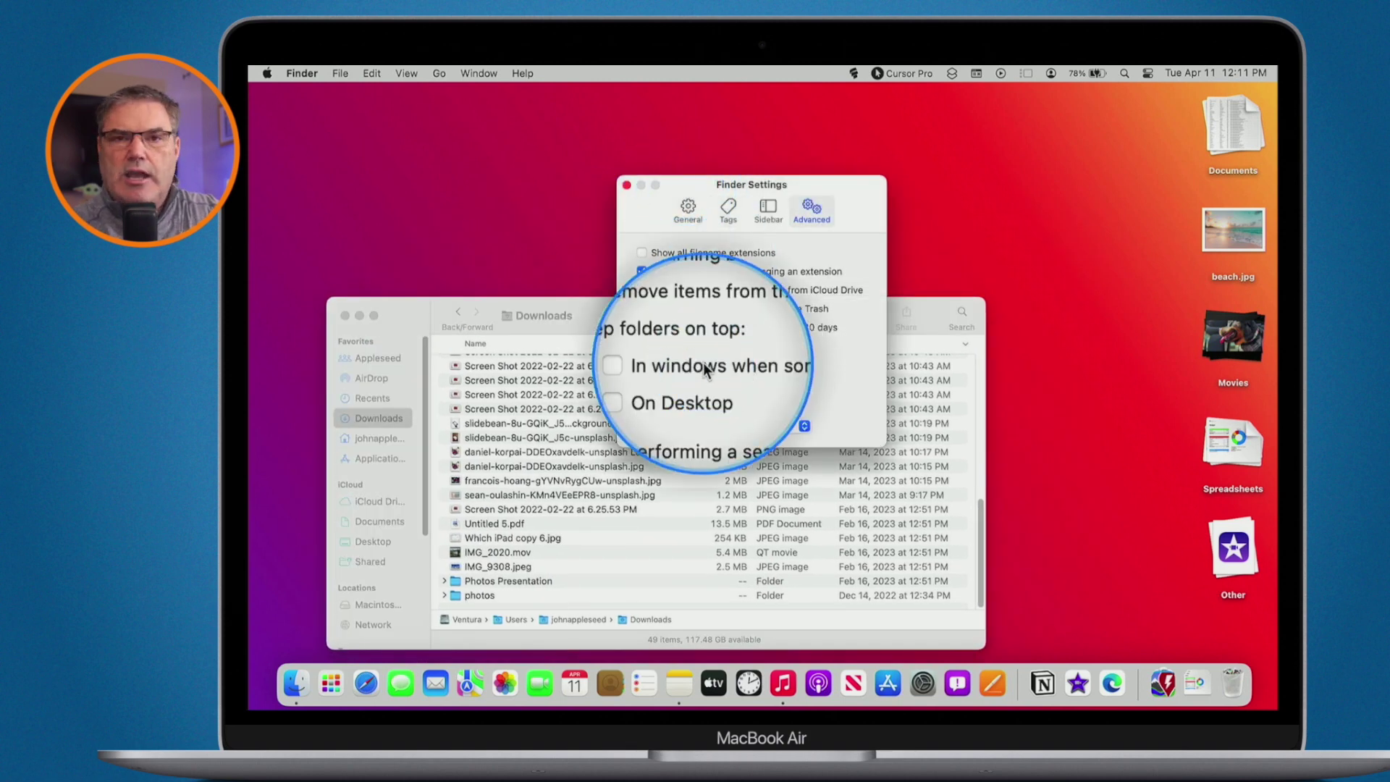
pyautogui.click(671, 363)
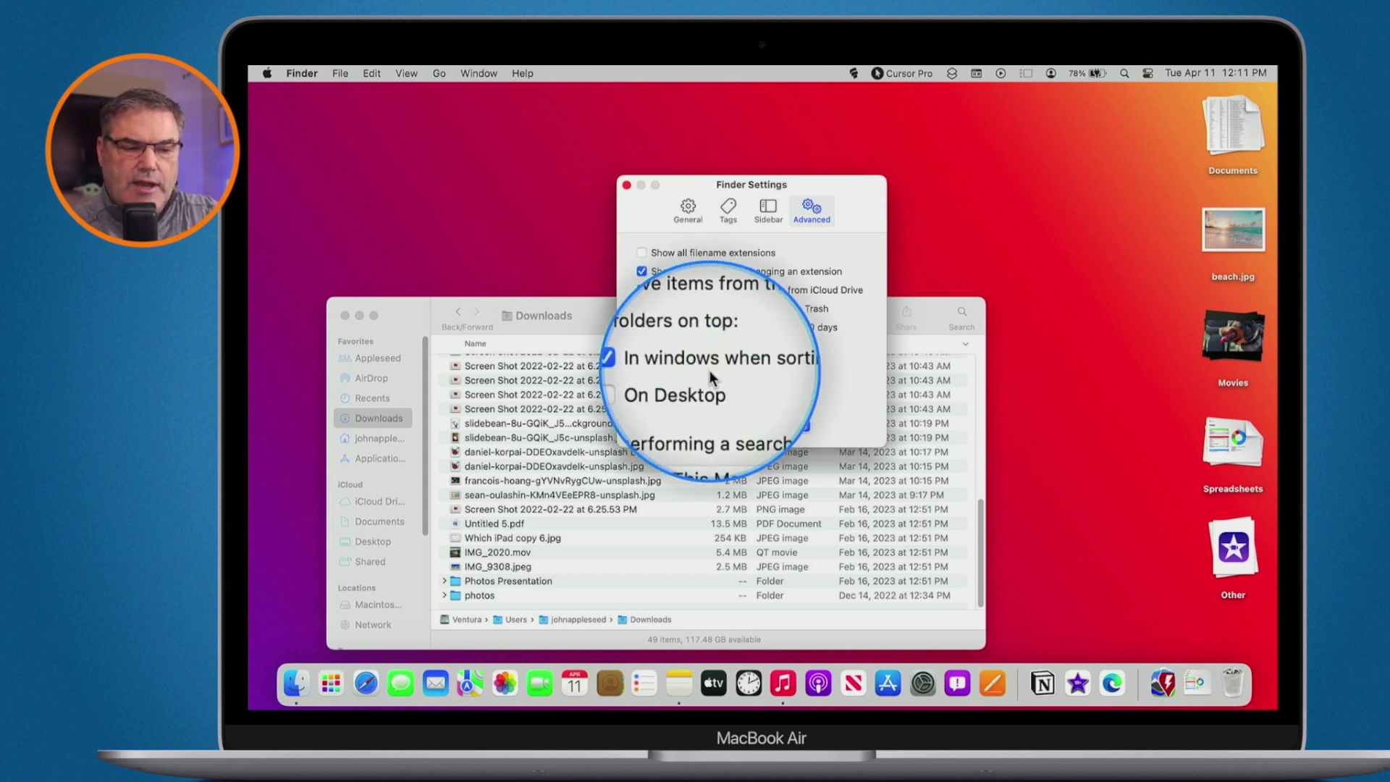
pyautogui.click(476, 345)
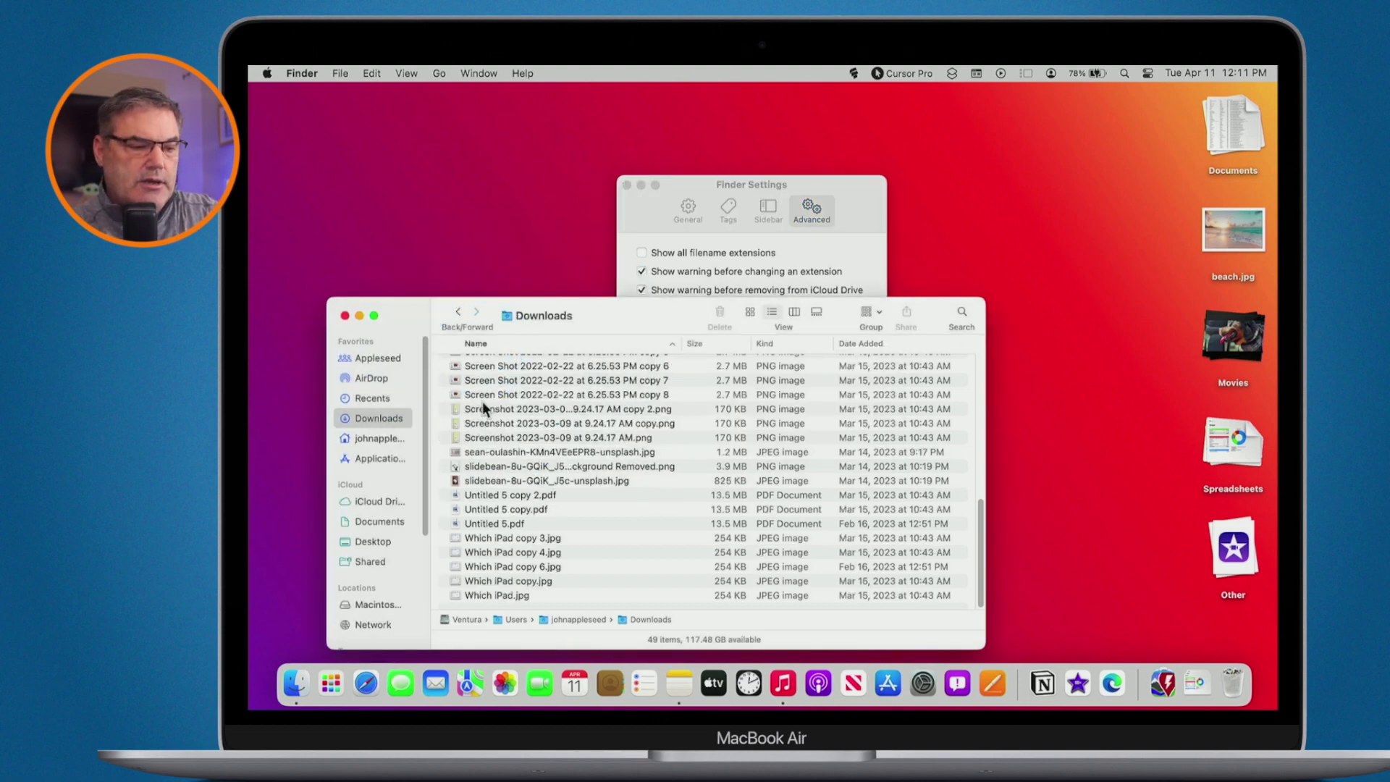
pyautogui.scroll(15, 482, 401)
pyautogui.hotkey('ctrl', 'alt', 'm')
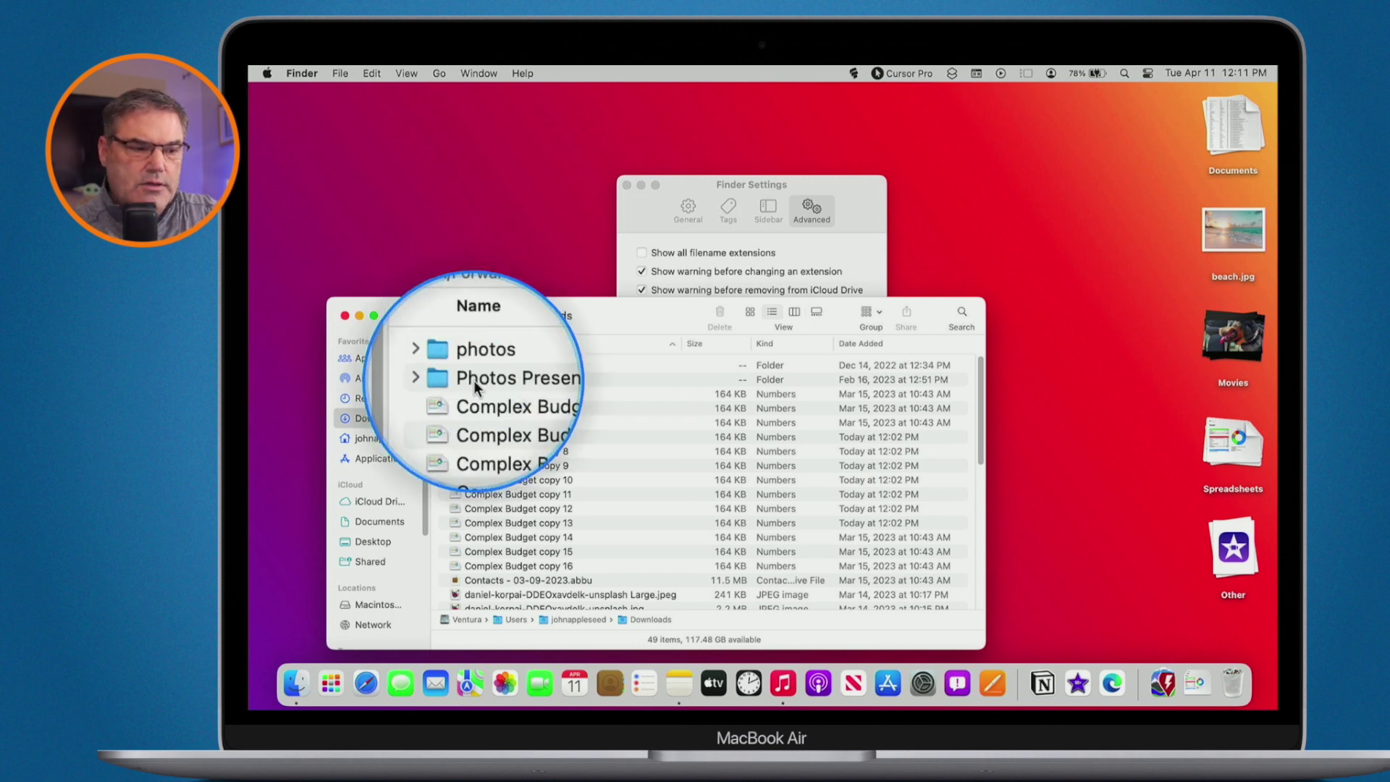
pyautogui.hotkey('ctrl', 'alt', 'm')
pyautogui.scroll(-10, 478, 507)
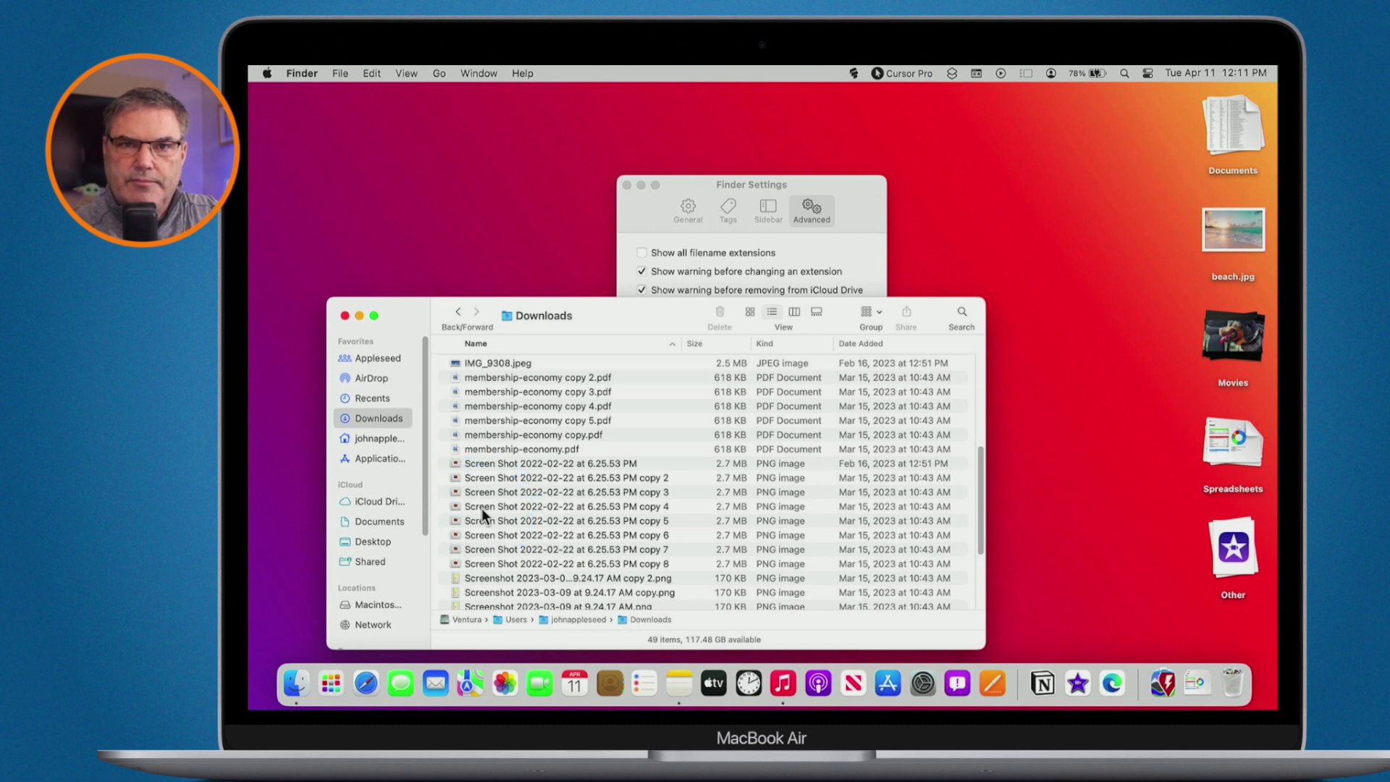
pyautogui.scroll(10, 480, 508)
# Step: Return to Finder Settings and examine the Keep folders on top options and the search scope setting under magnification
pyautogui.click(662, 183)
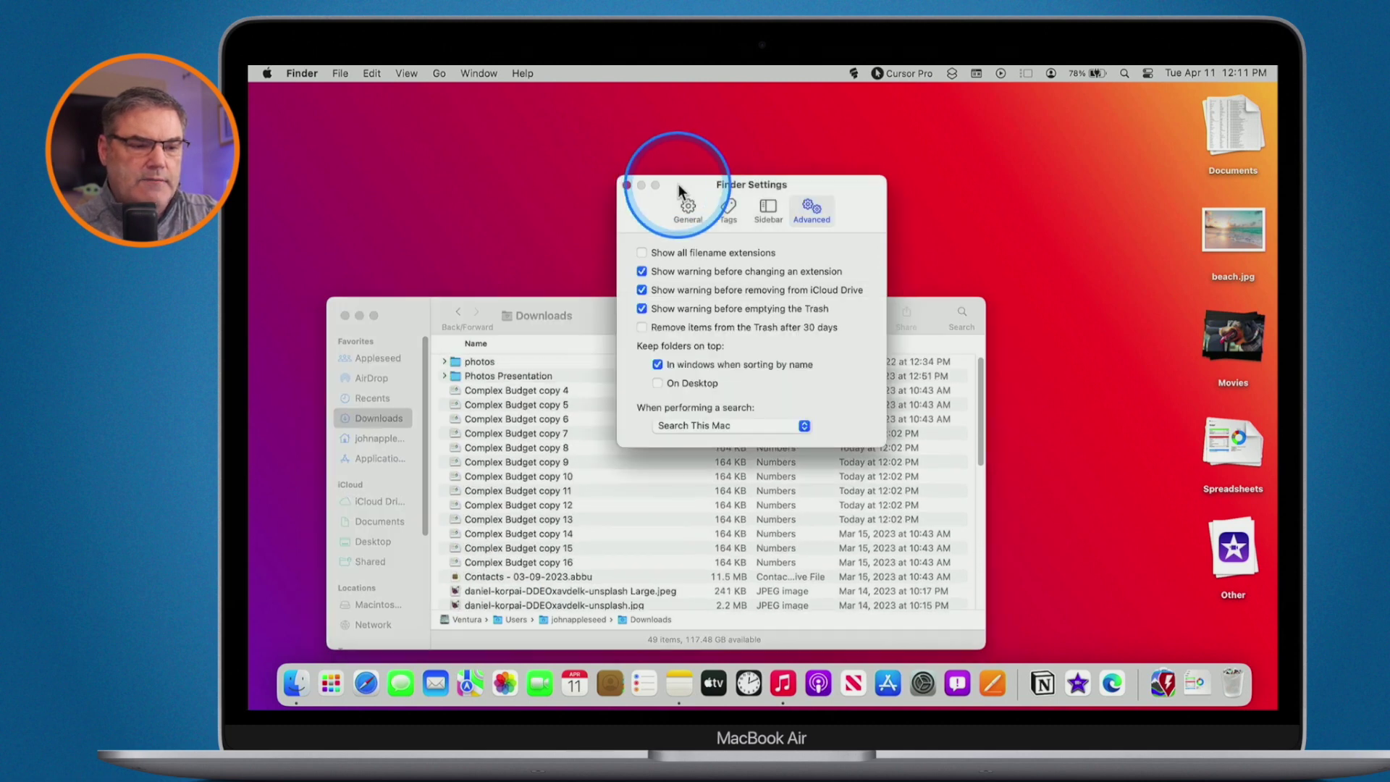
pyautogui.hotkey('ctrl', 'alt', 'm')
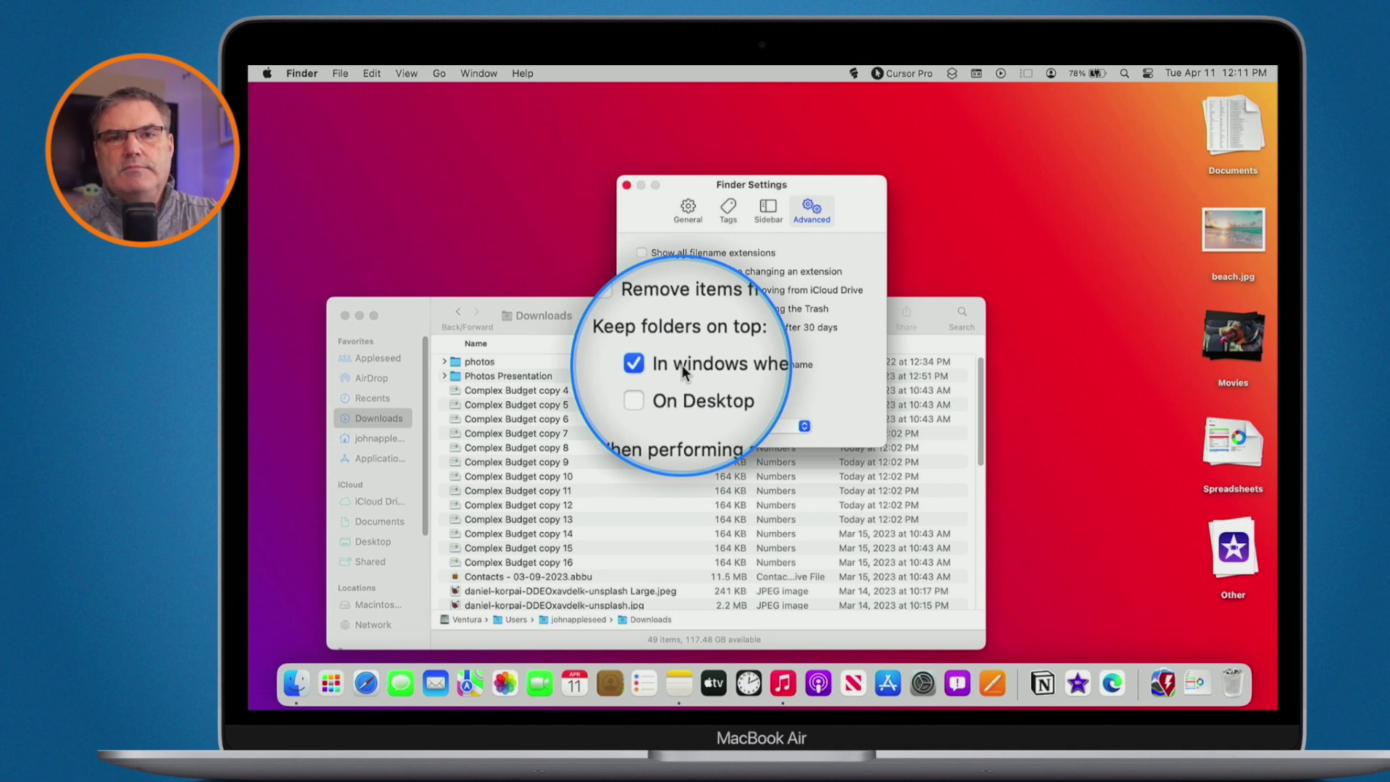
pyautogui.hotkey('ctrl', 'alt', 'm')
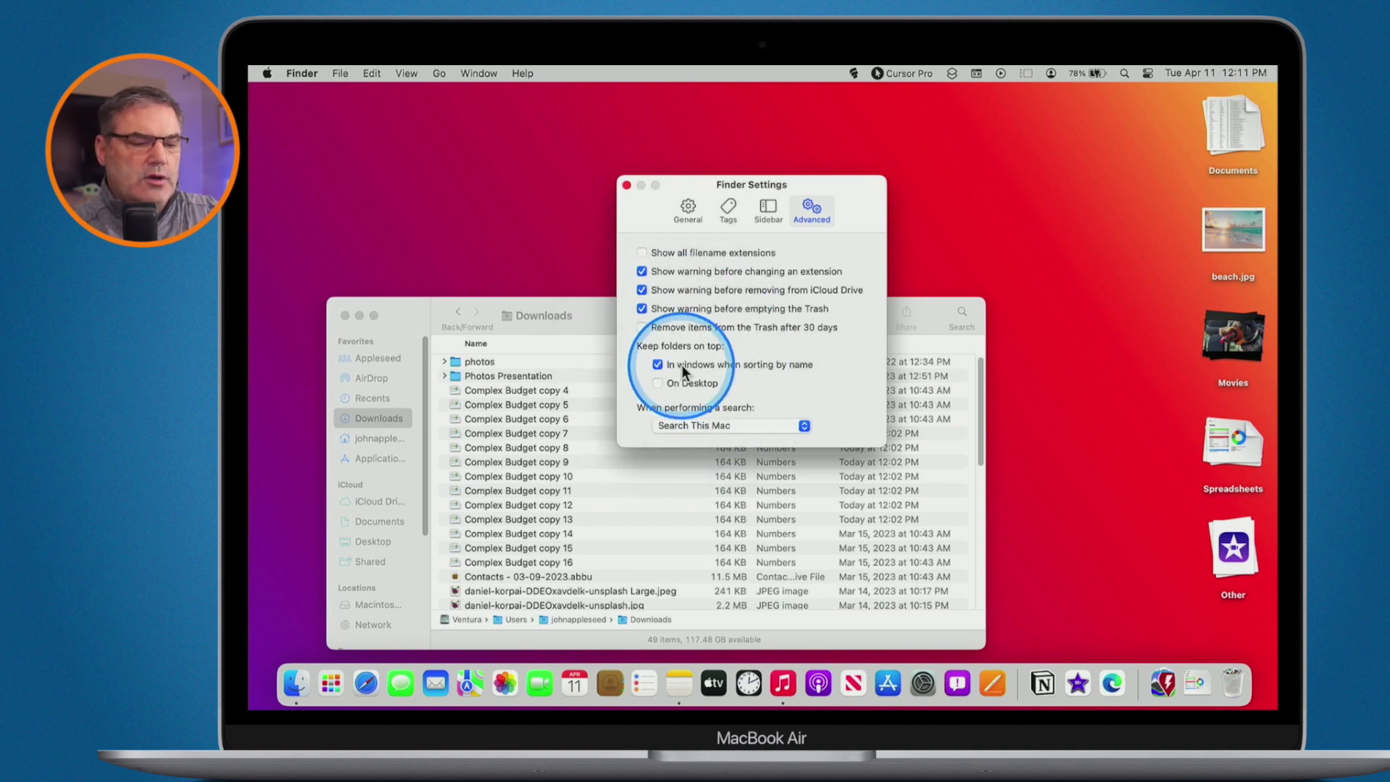
pyautogui.hotkey('ctrl', 'alt', 'm')
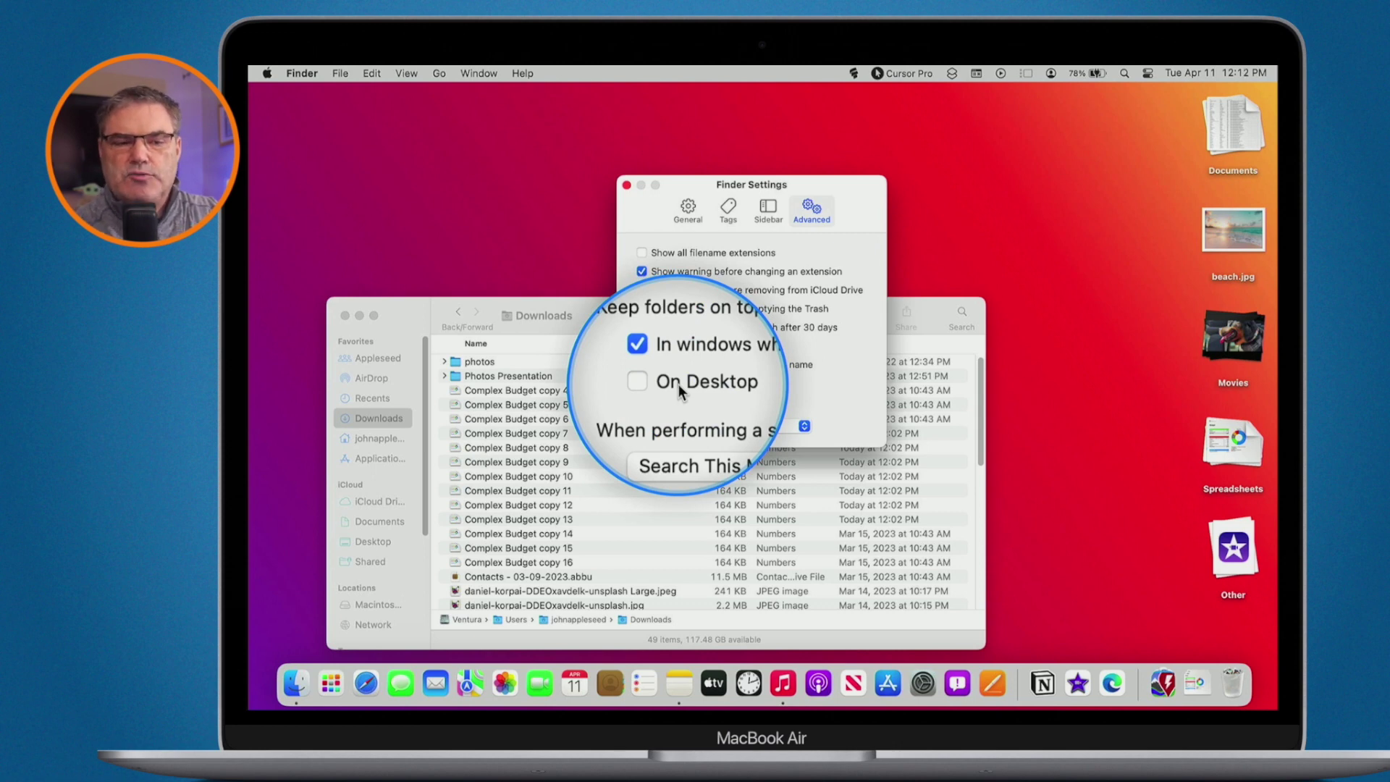
pyautogui.hotkey('ctrl', 'alt', 'm')
pyautogui.hotkey('ctrl', 'alt', 'm')
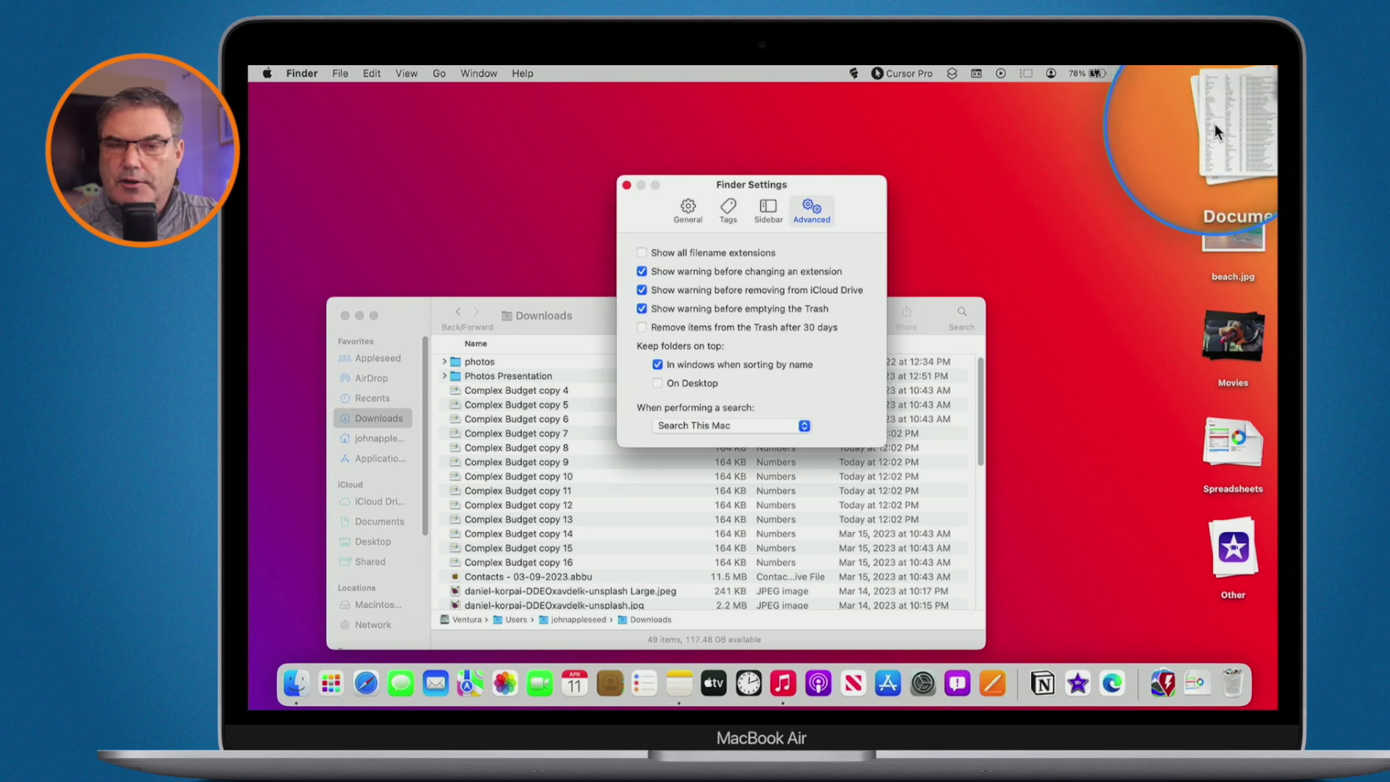
pyautogui.hotkey('ctrl', 'alt', 'm')
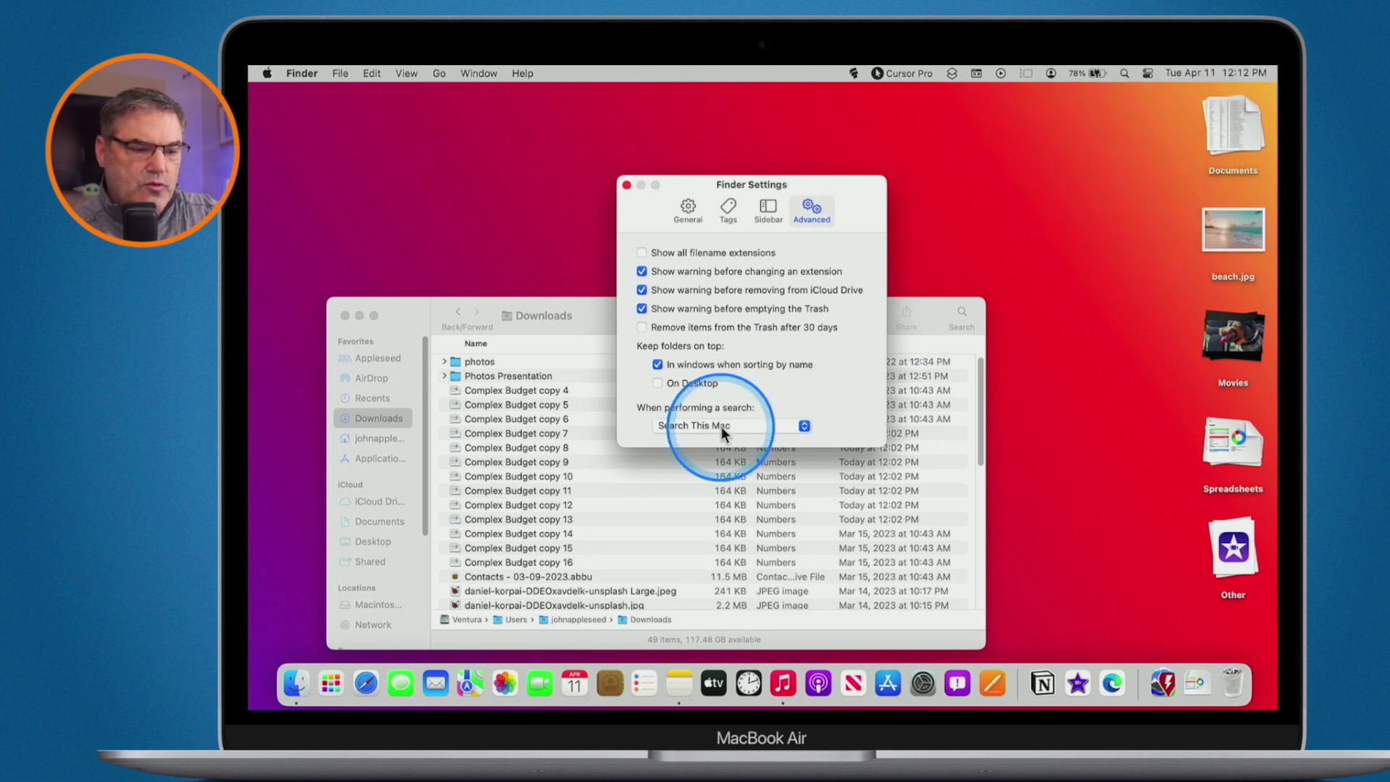
pyautogui.hotkey('ctrl', 'alt', 'm')
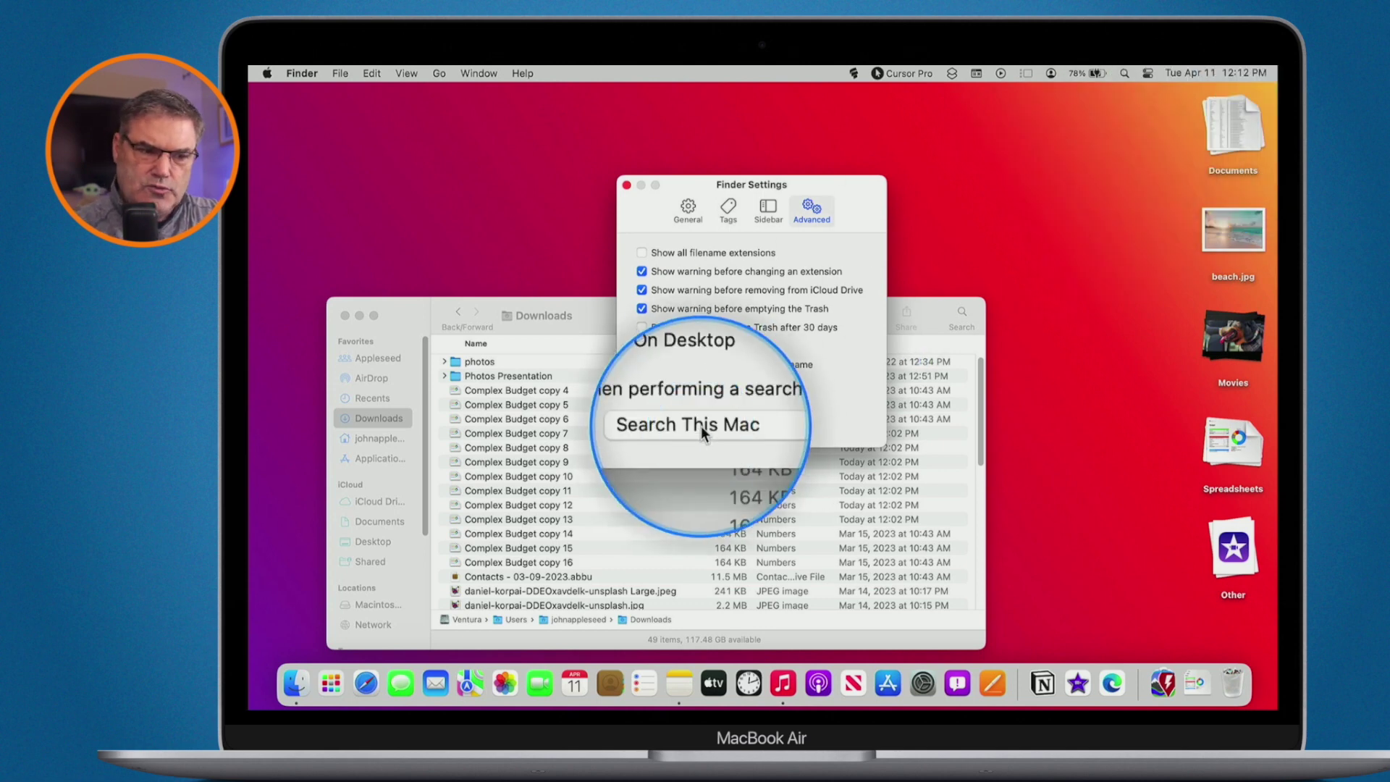
pyautogui.hotkey('ctrl', 'alt', 'm')
# Step: Show the search field in the Downloads window, and return to the Finder Settings window
pyautogui.click(438, 313)
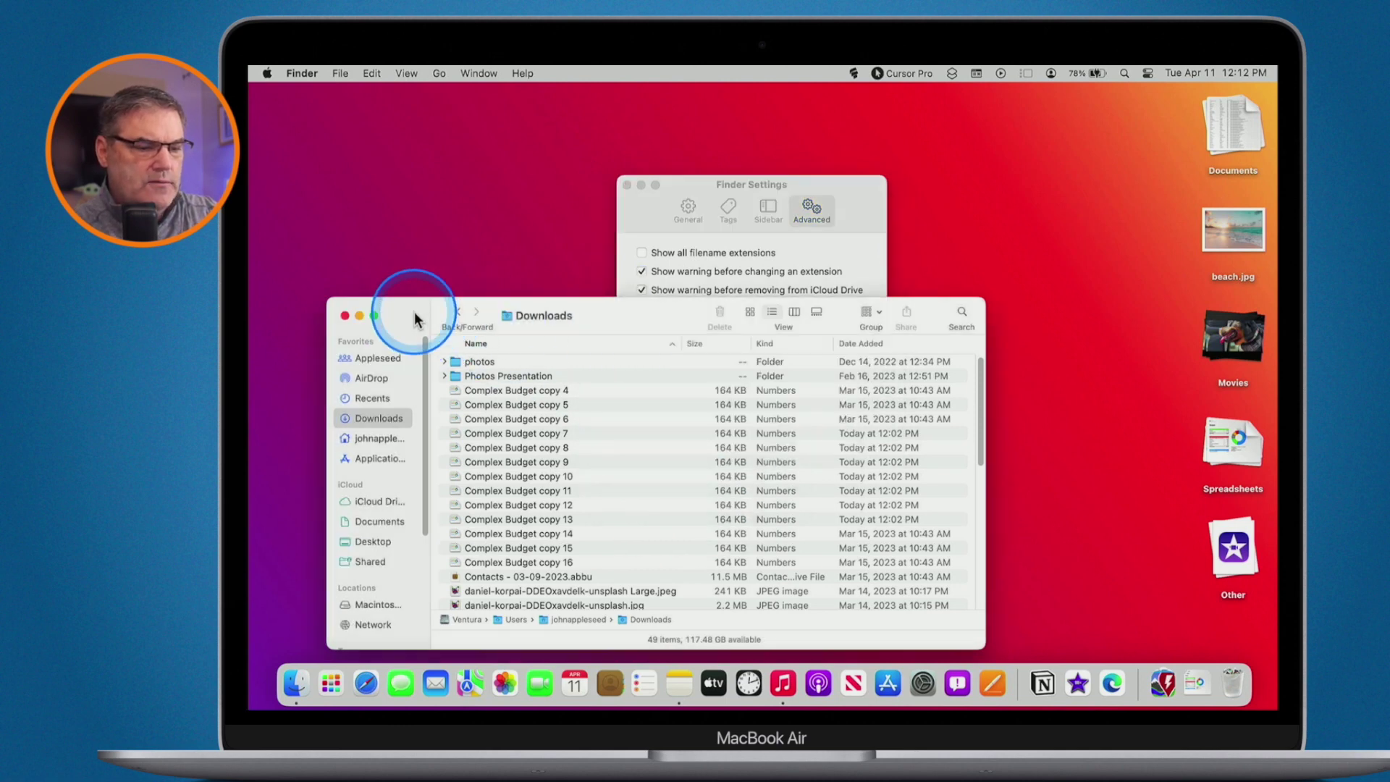
pyautogui.hotkey('ctrl', 'alt', 'm')
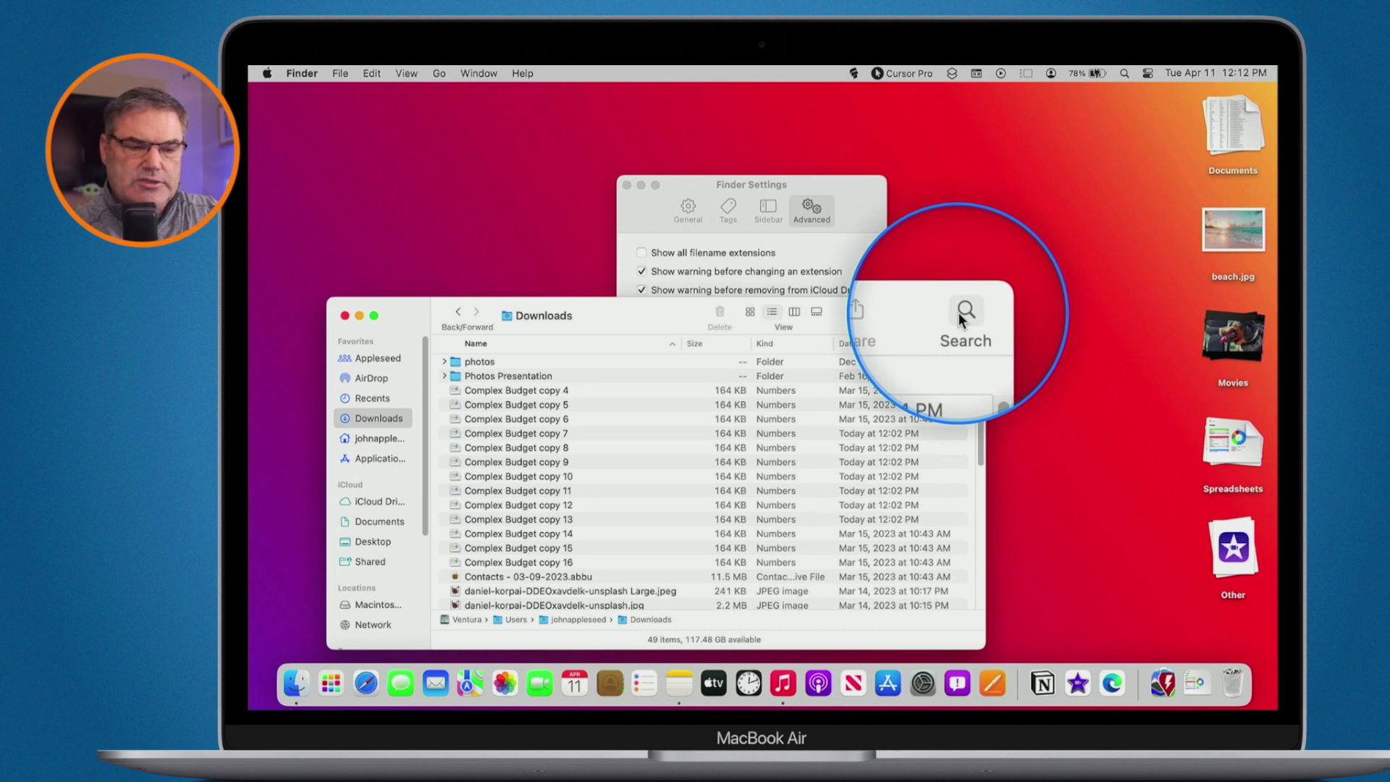
pyautogui.click(958, 313)
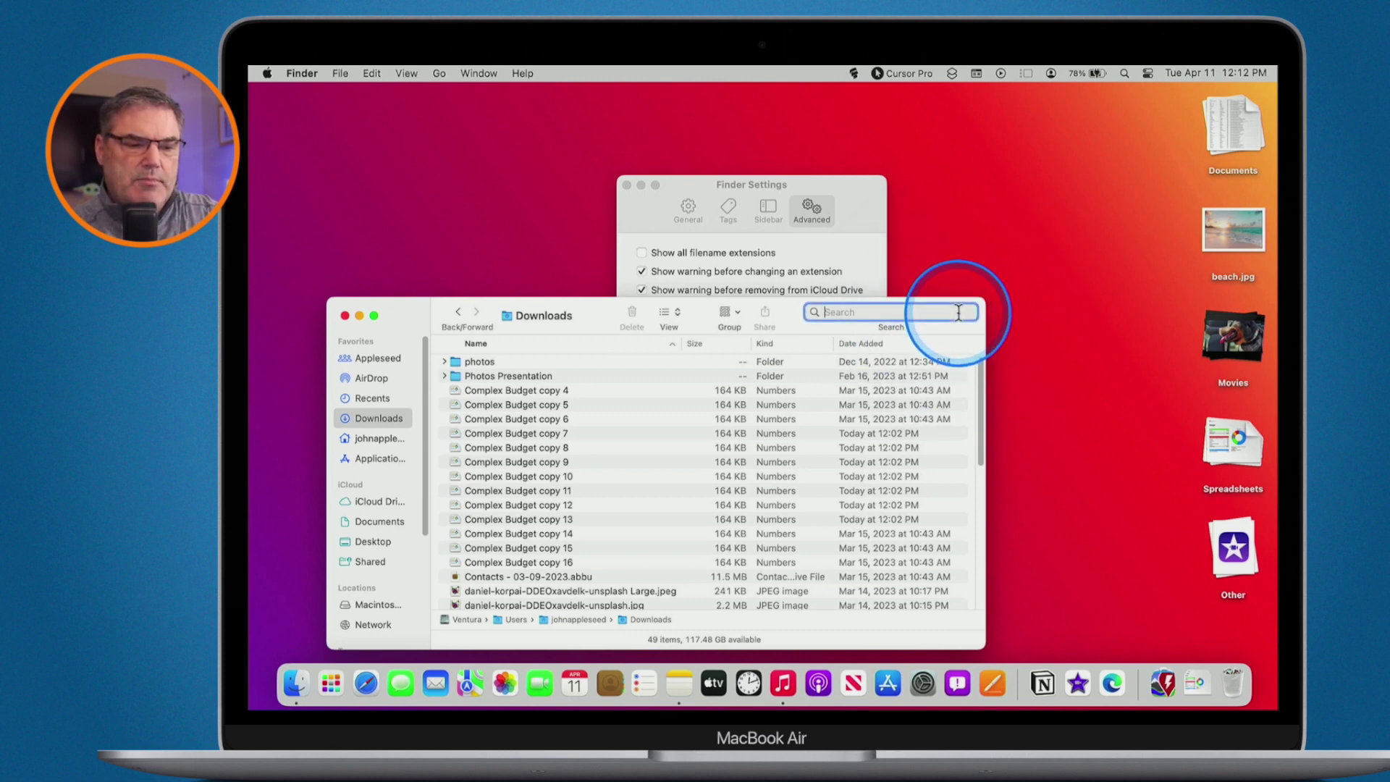
pyautogui.click(851, 183)
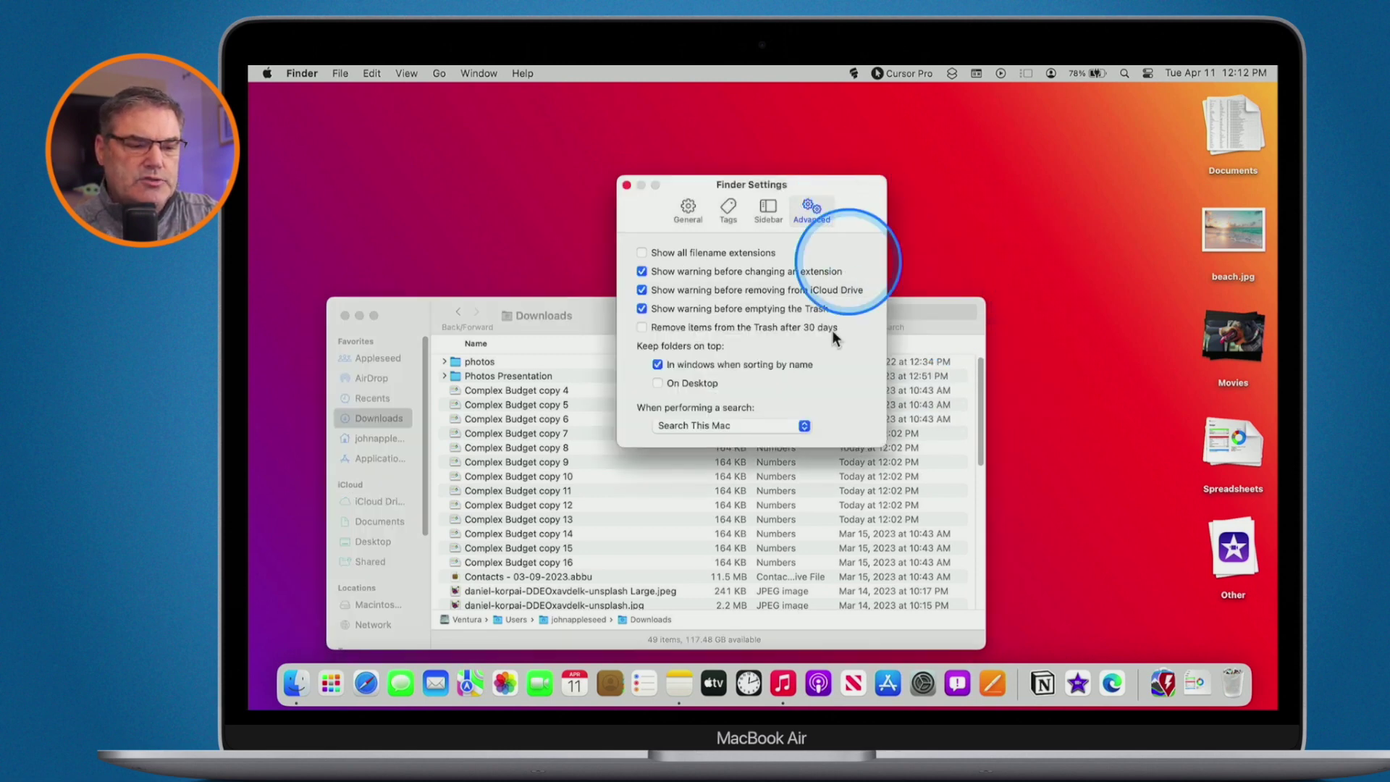
# Step: Set Finder searches to Search the Current Folder by default, and return to the Downloads window
pyautogui.click(684, 427)
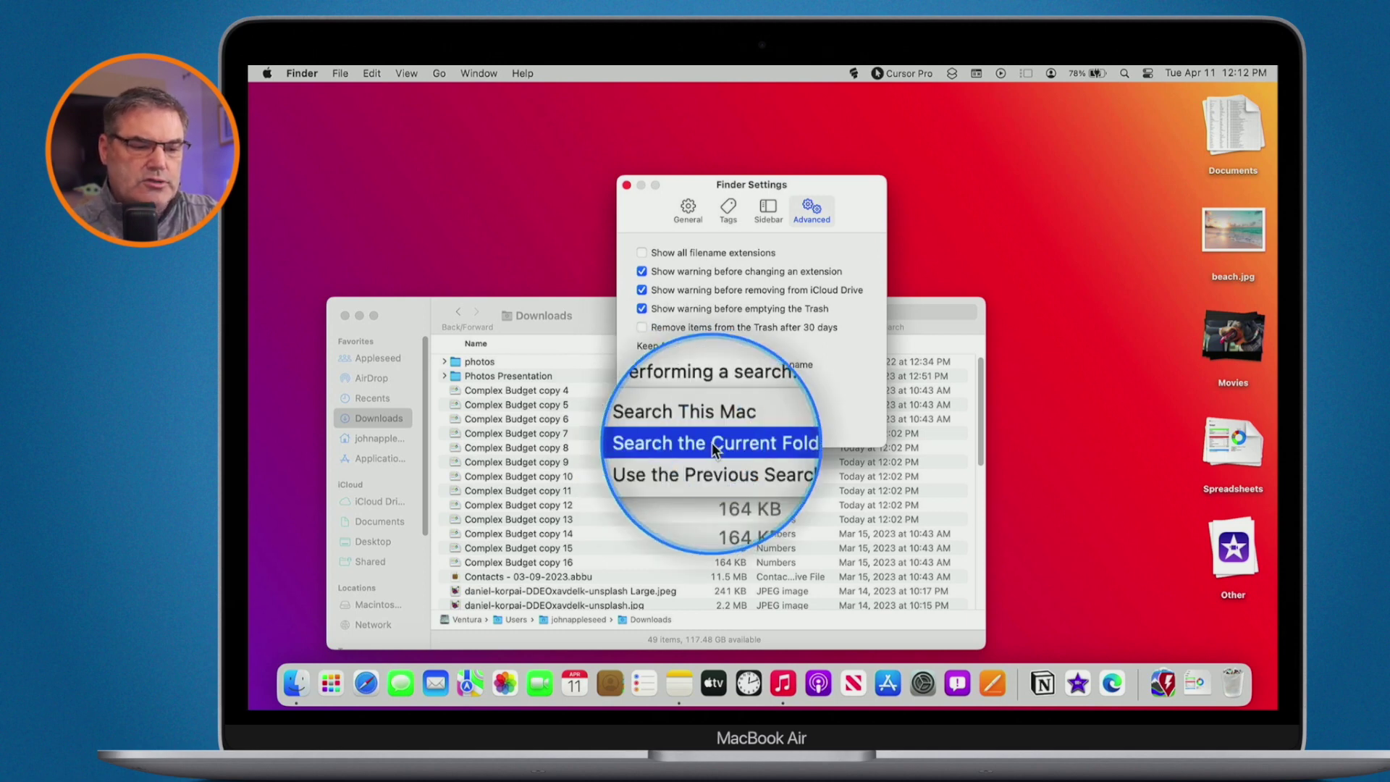
pyautogui.click(711, 441)
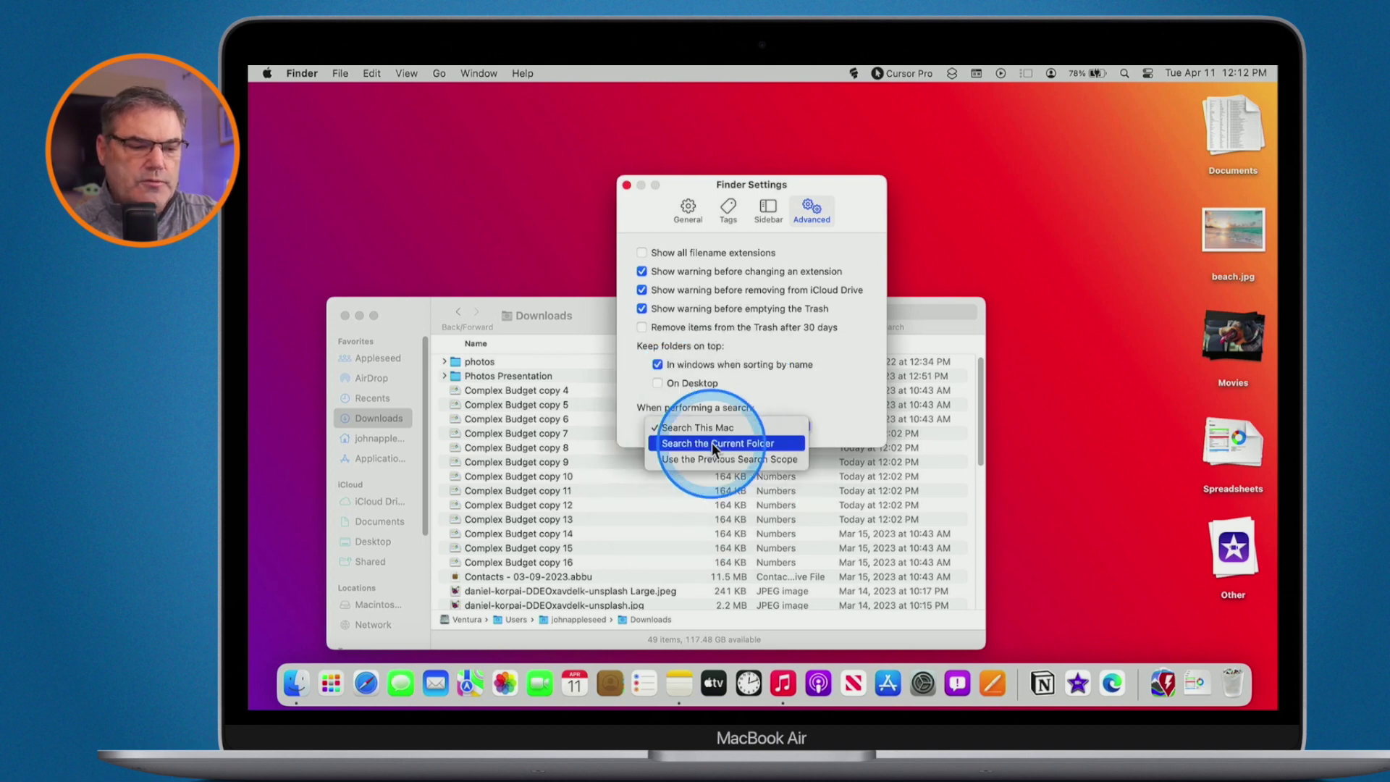
pyautogui.click(528, 311)
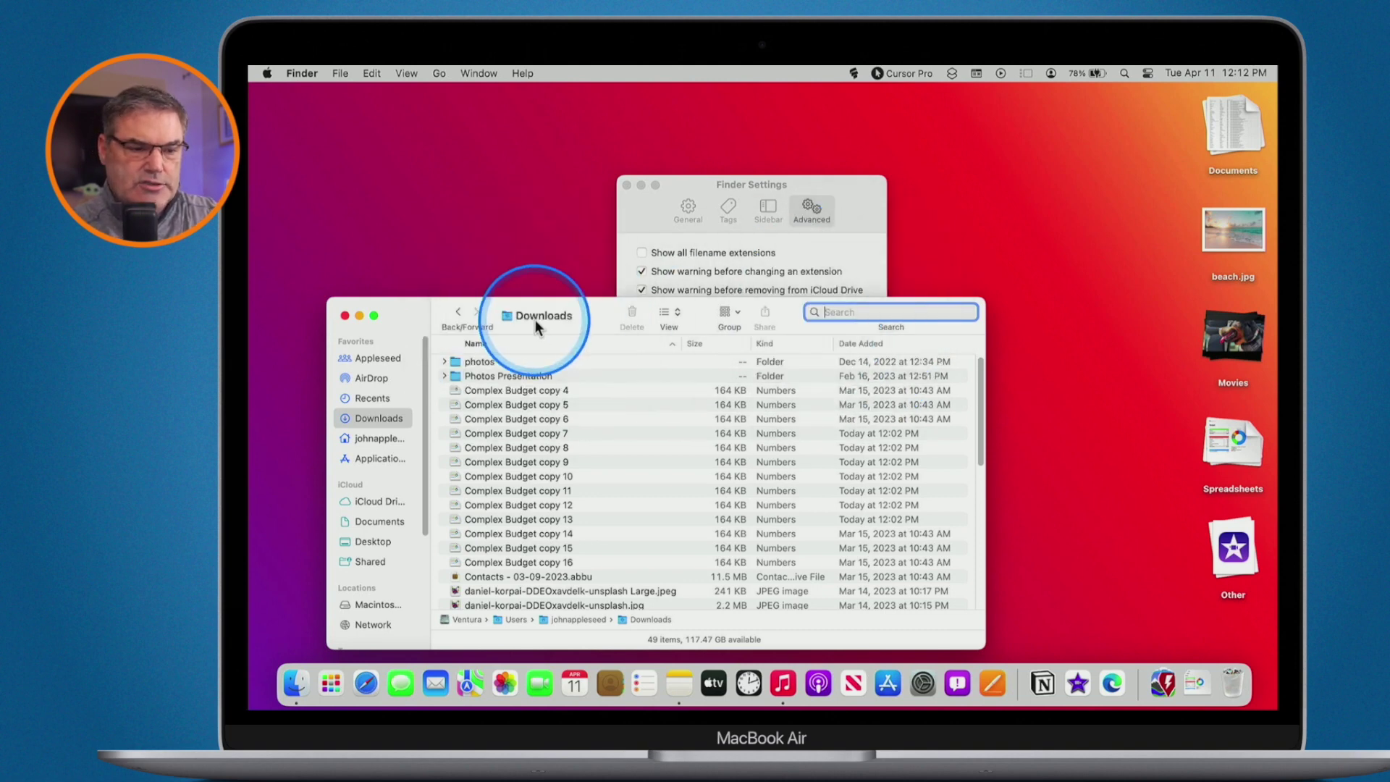
# Step: Search the Downloads folder for "membership", and widen the search scope to This Mac
pyautogui.write('membership')
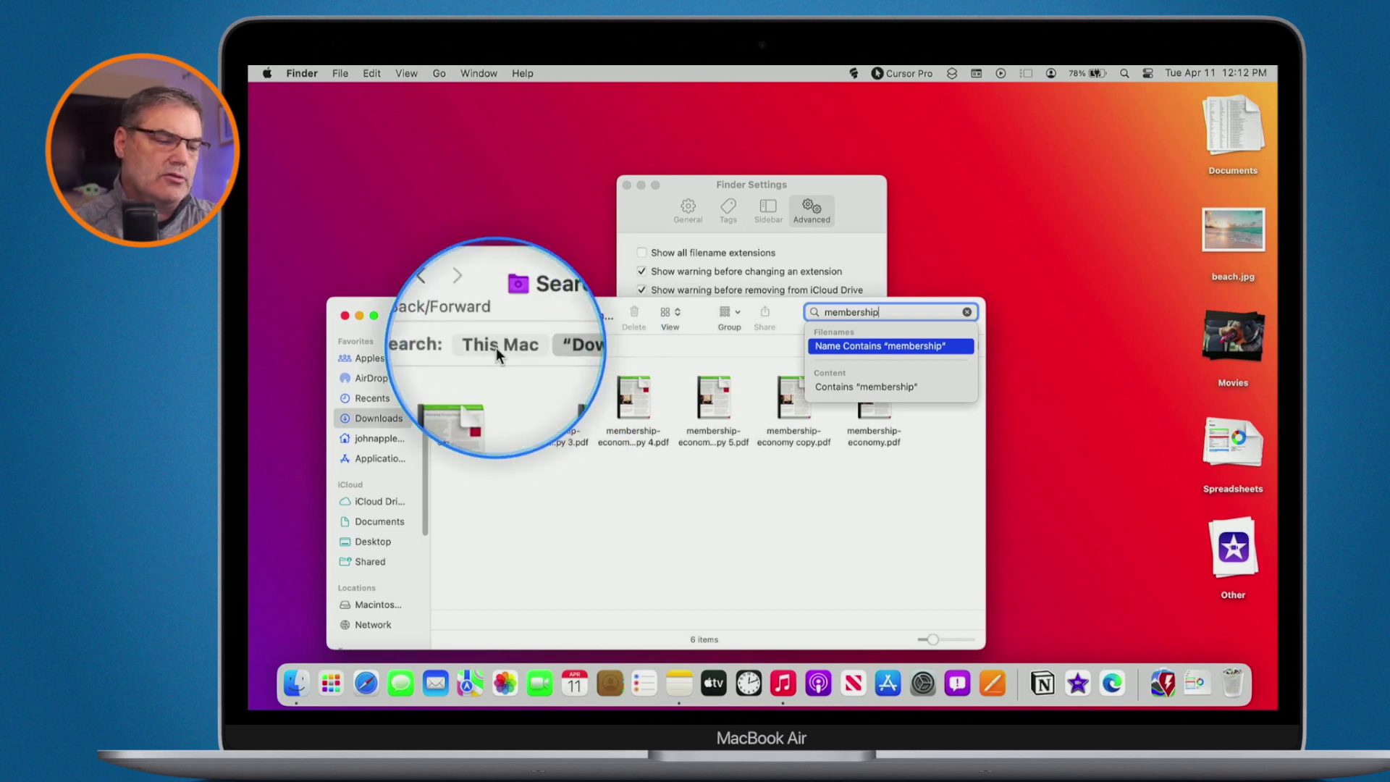
pyautogui.click(497, 347)
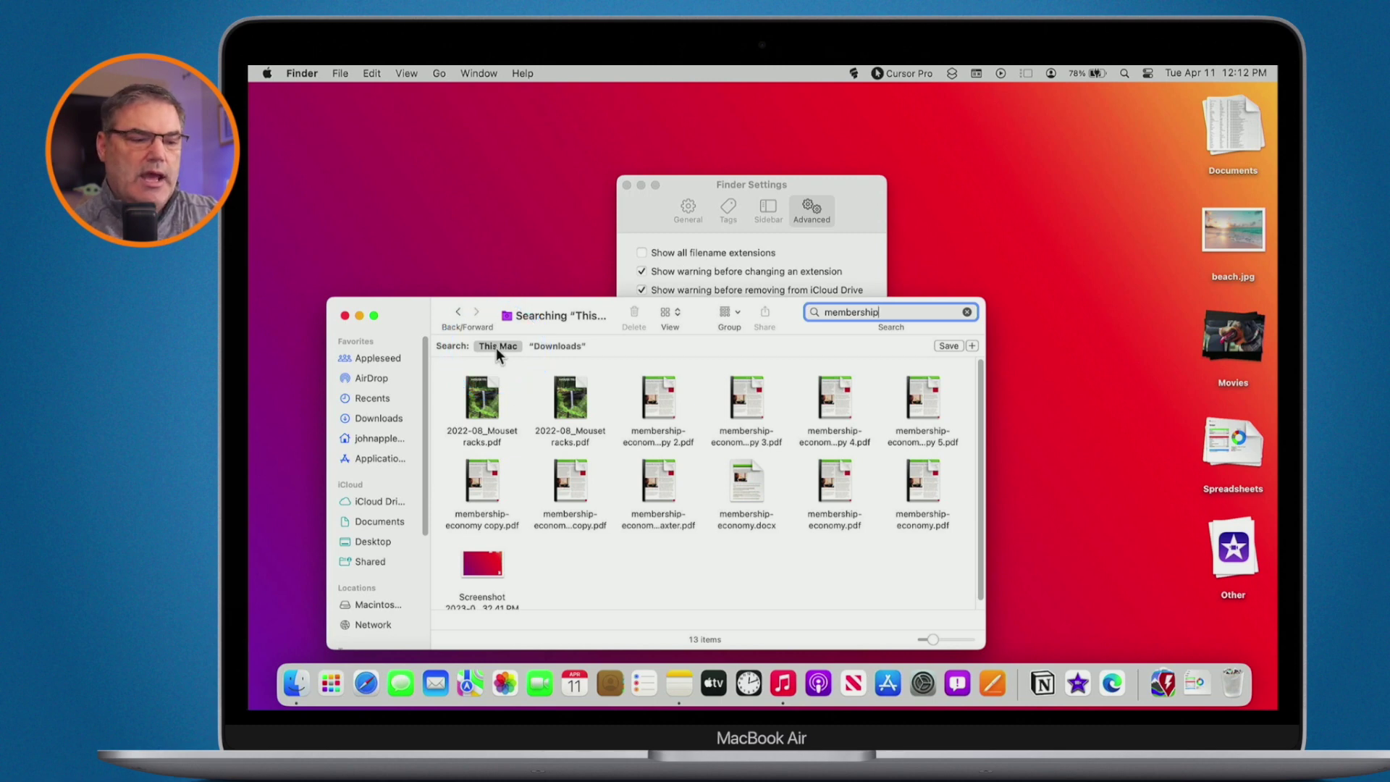
pyautogui.click(550, 346)
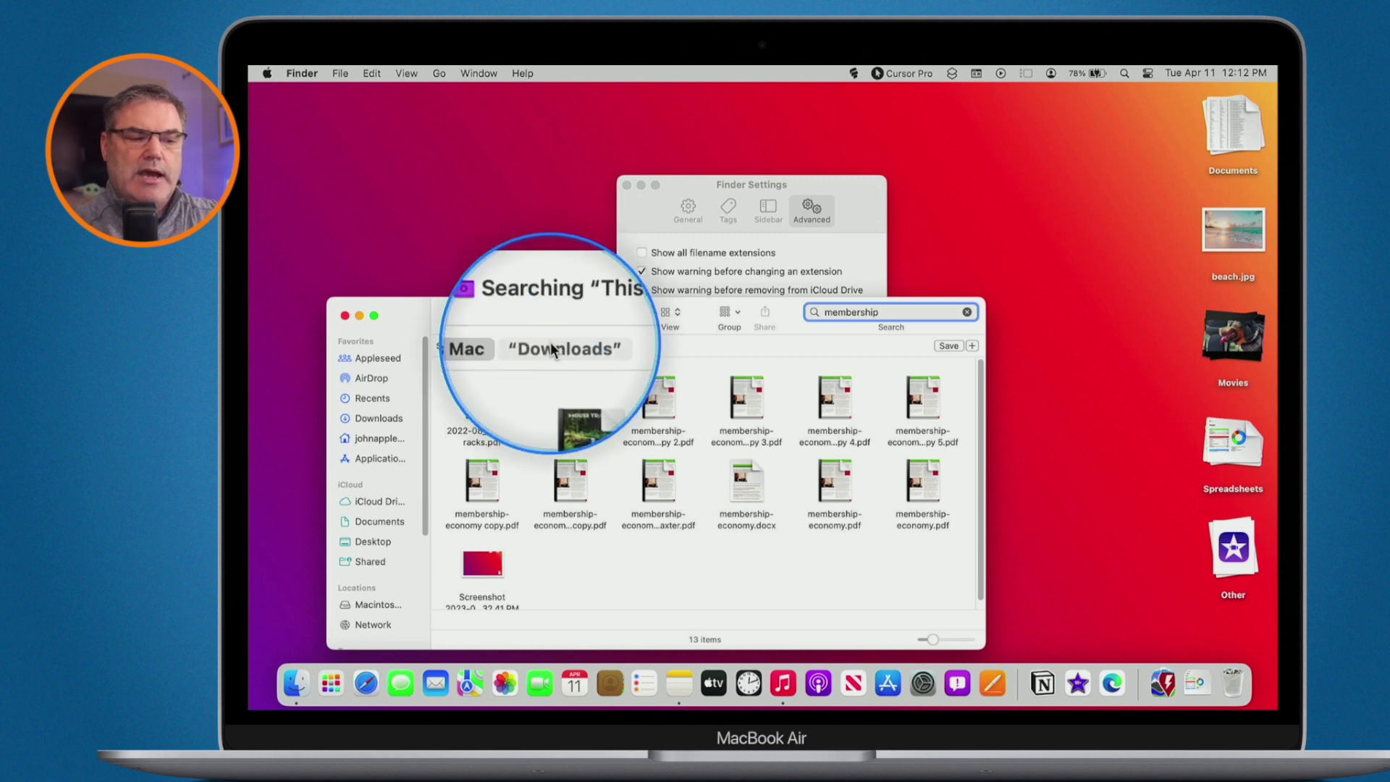
# Step: Return to the Advanced options in Finder Settings and close the settings window
pyautogui.click(680, 184)
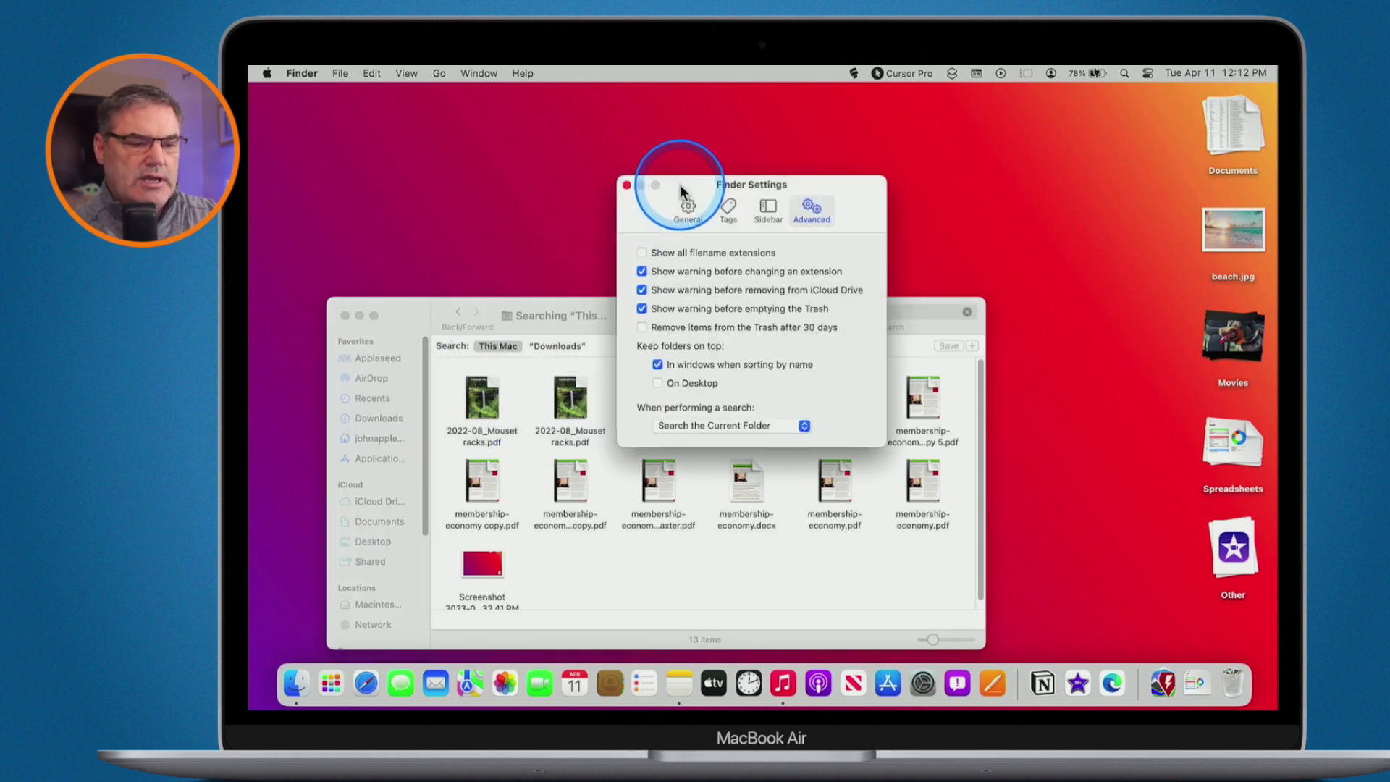
pyautogui.click(813, 211)
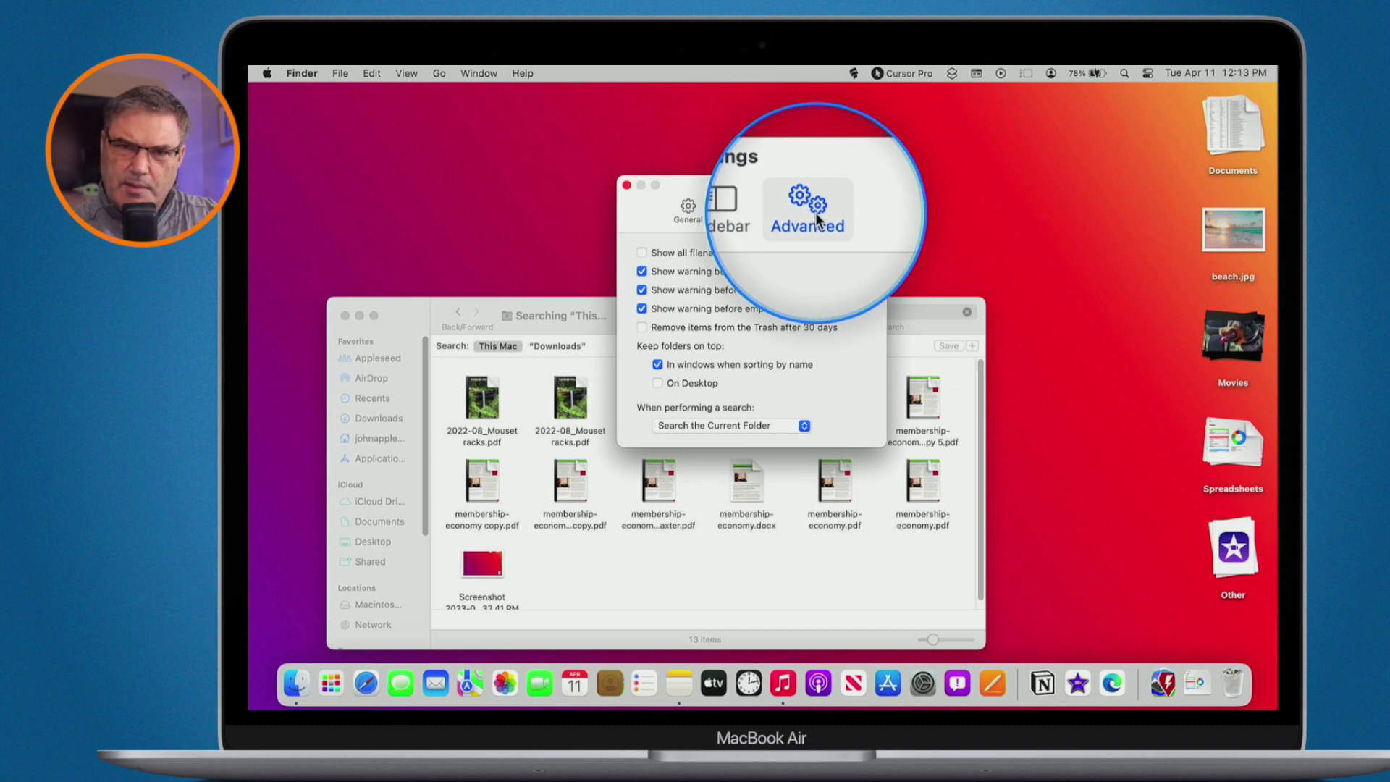
pyautogui.click(627, 186)
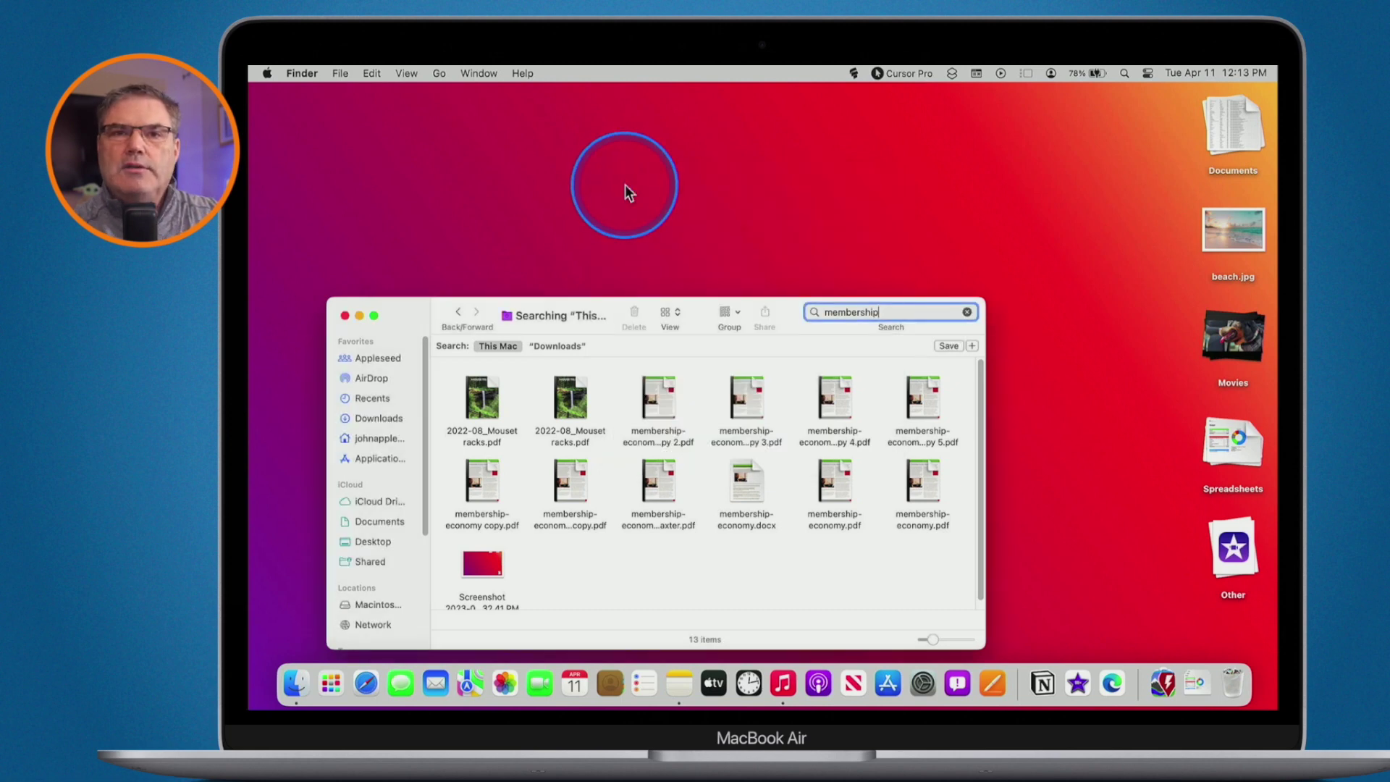
# Step: Show the search results in list view, and sort them by Date Last Opened with the oldest first, and by Name
pyautogui.hotkey('ctrl', 'alt', 'm')
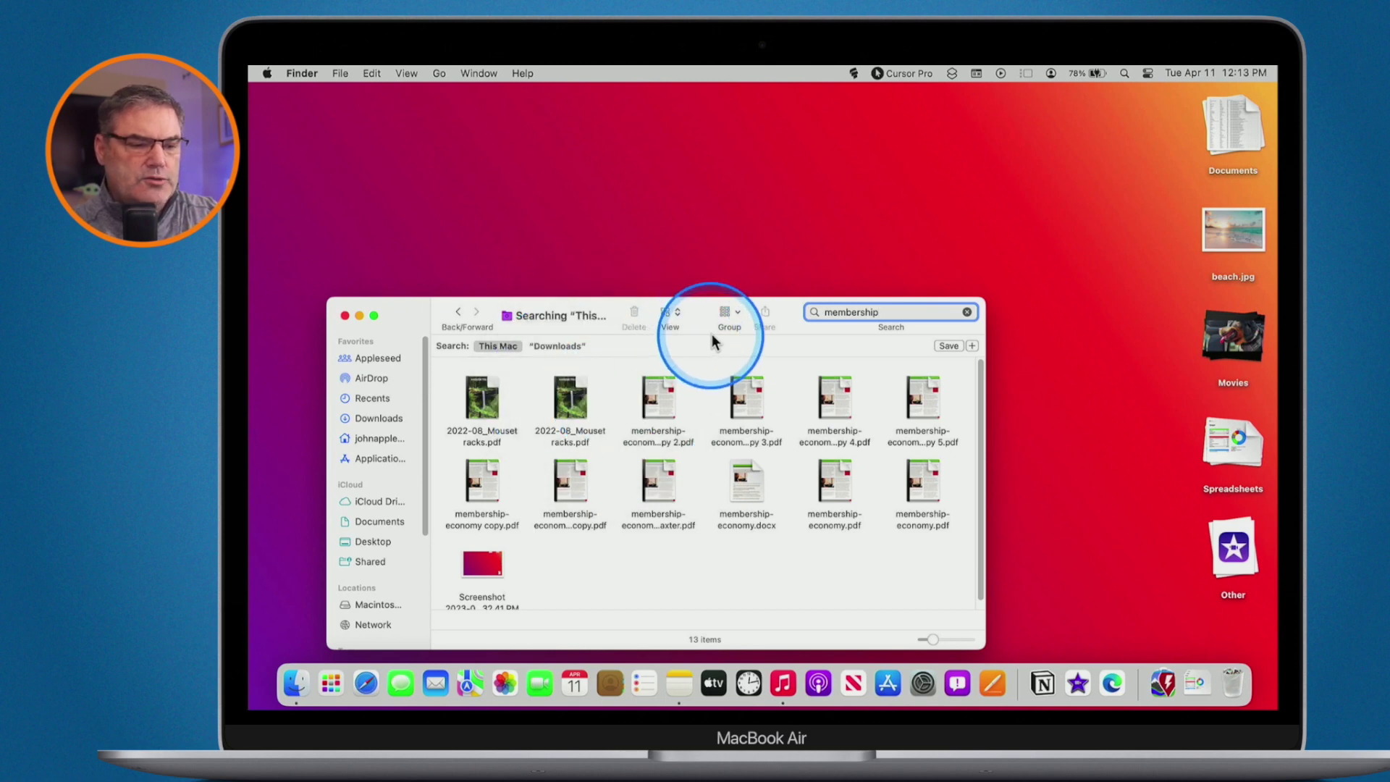
pyautogui.click(674, 315)
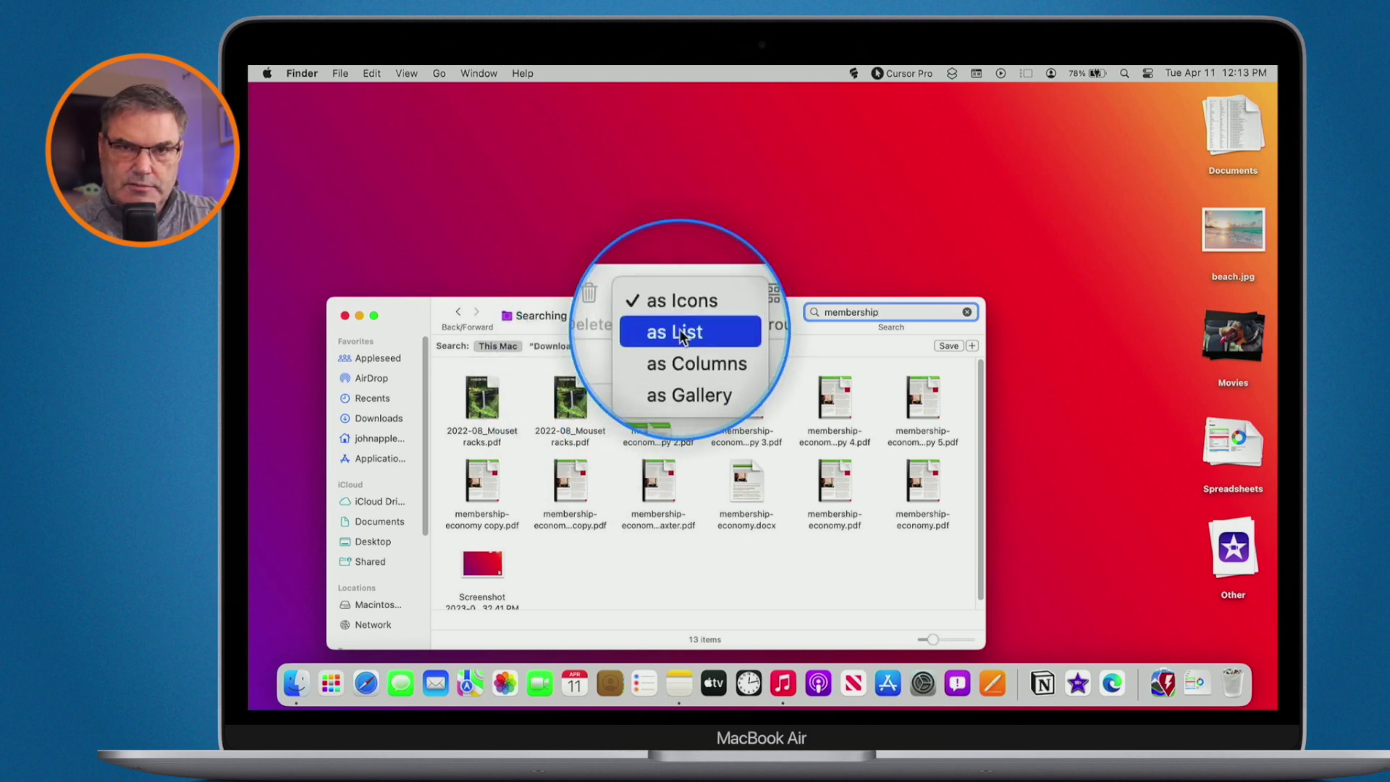
pyautogui.click(679, 331)
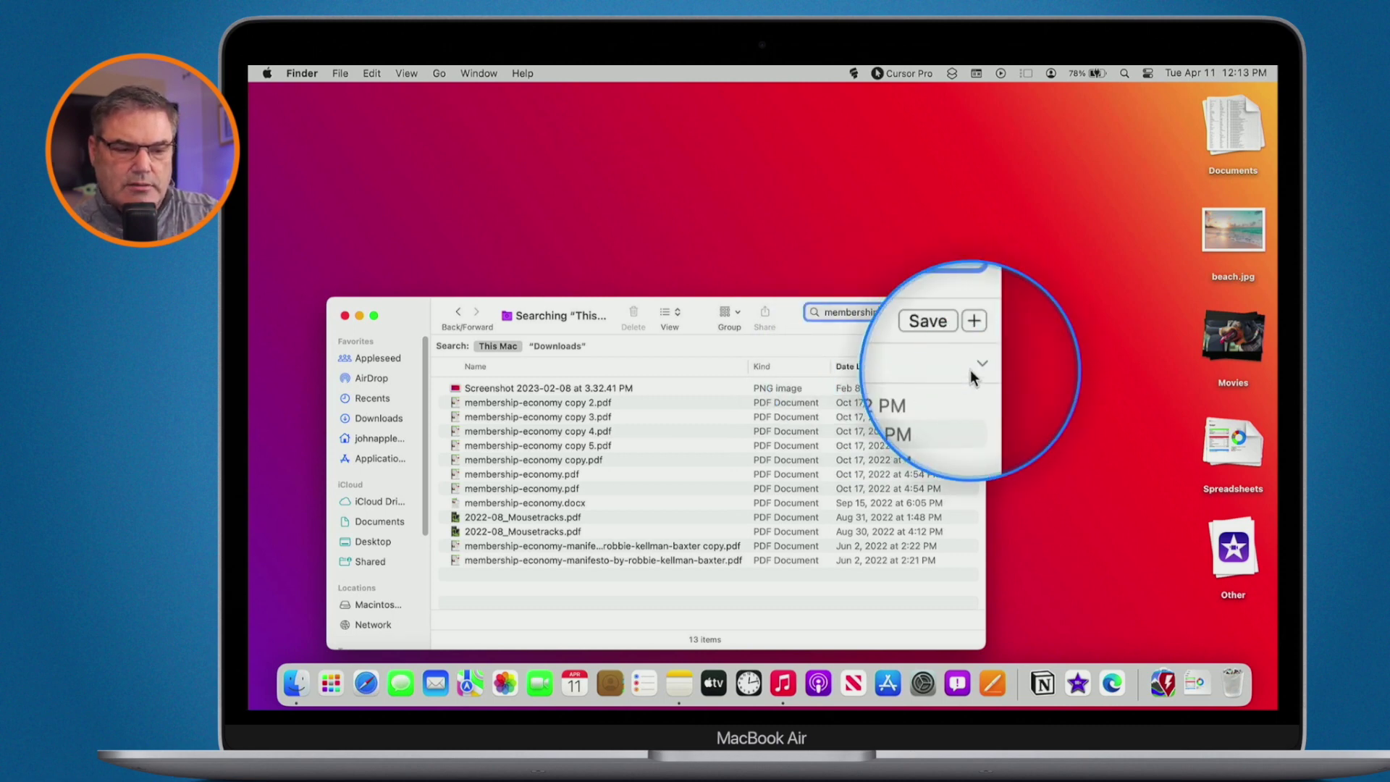
pyautogui.click(875, 367)
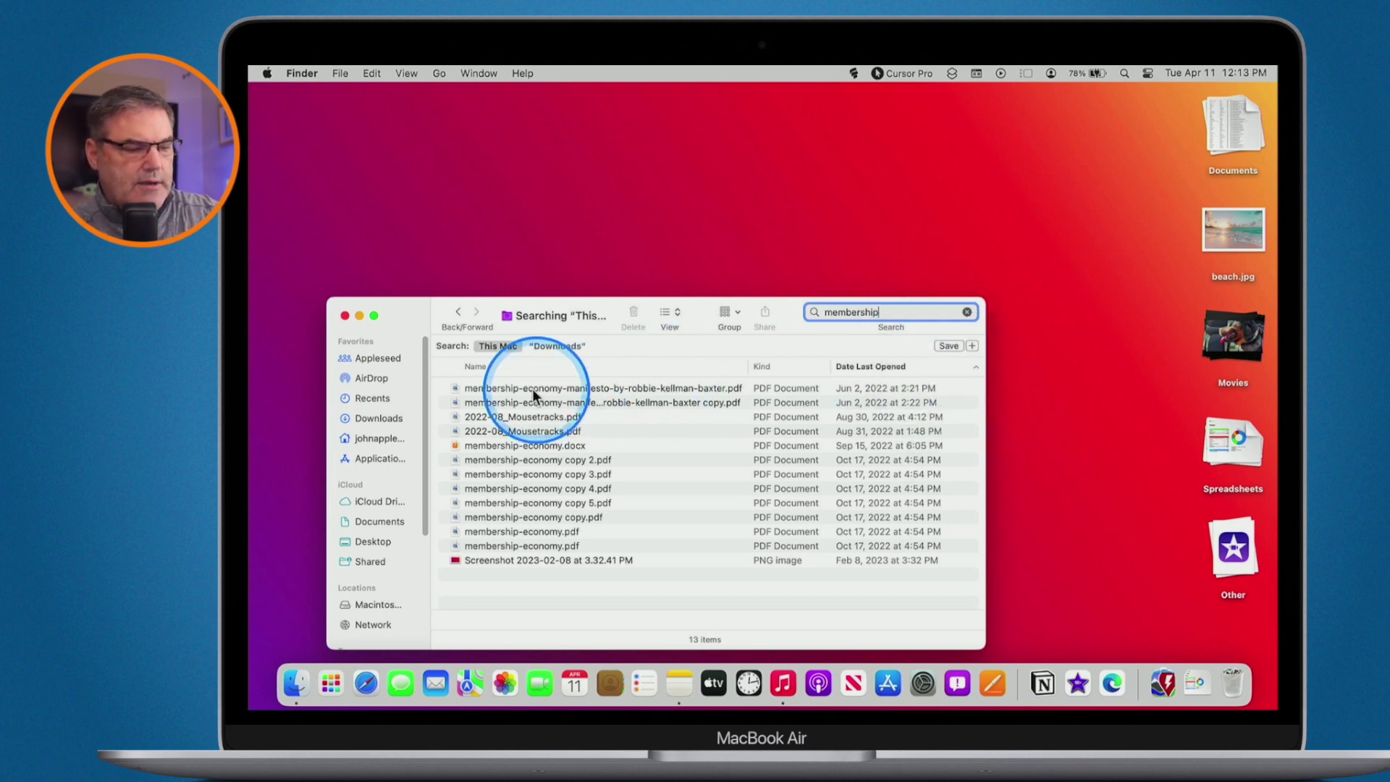
pyautogui.click(479, 366)
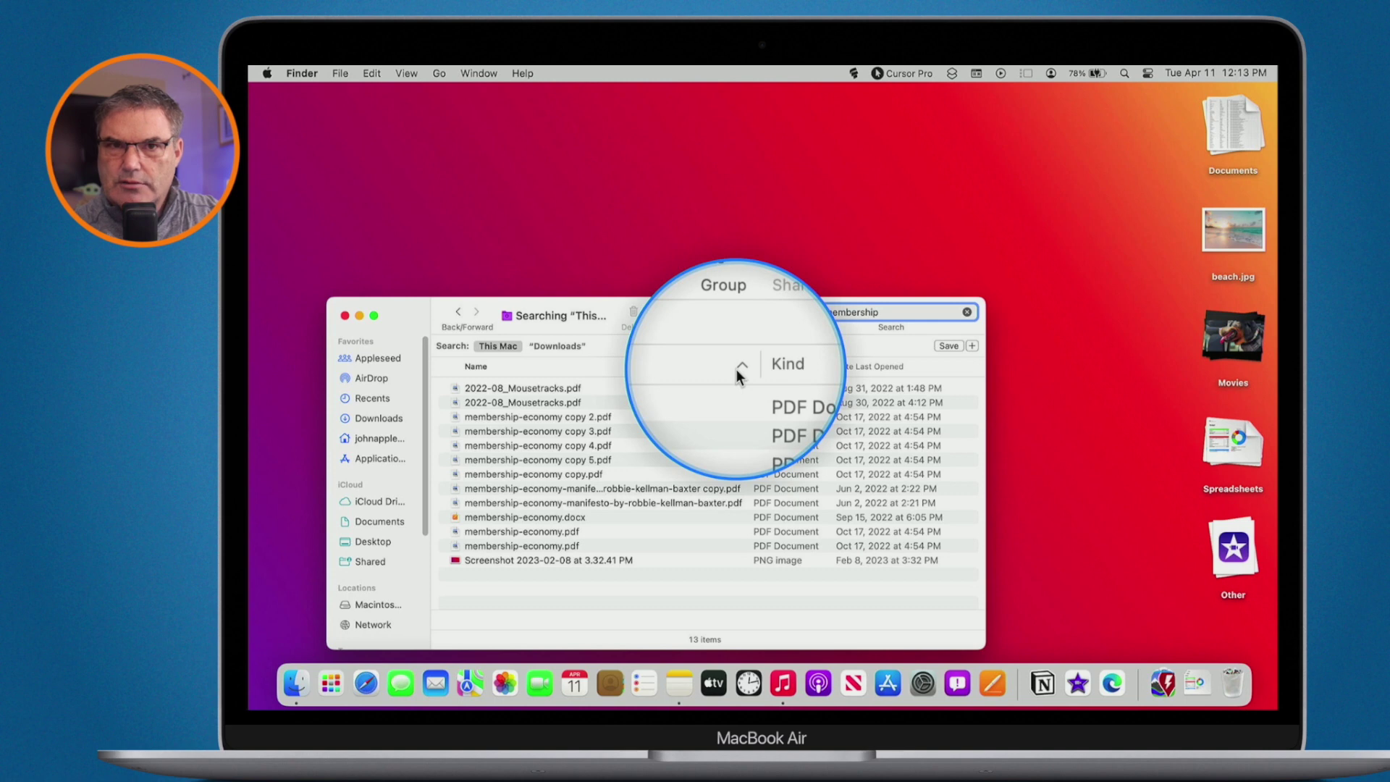
# Step: Add a Date Added column to the search results and sort them by it, newest first
pyautogui.click(407, 75)
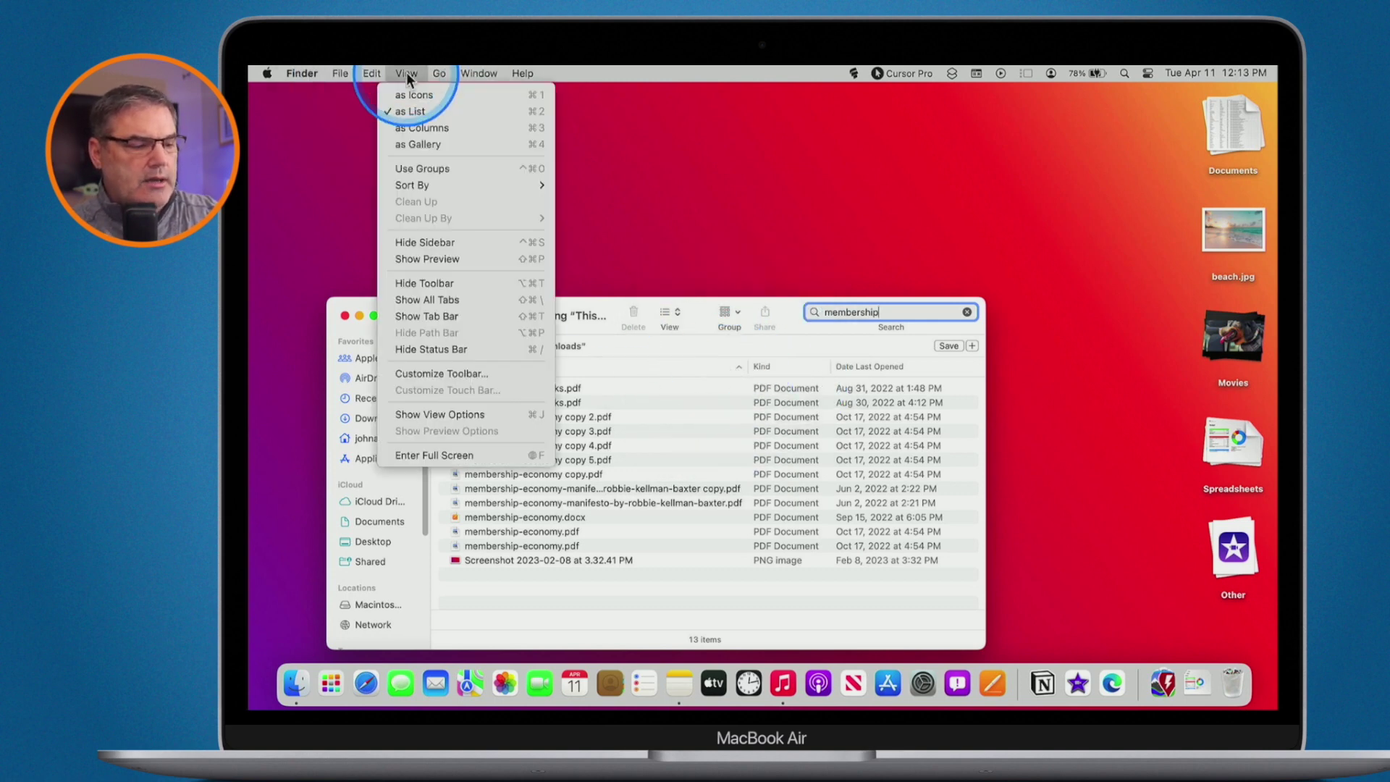
pyautogui.click(437, 414)
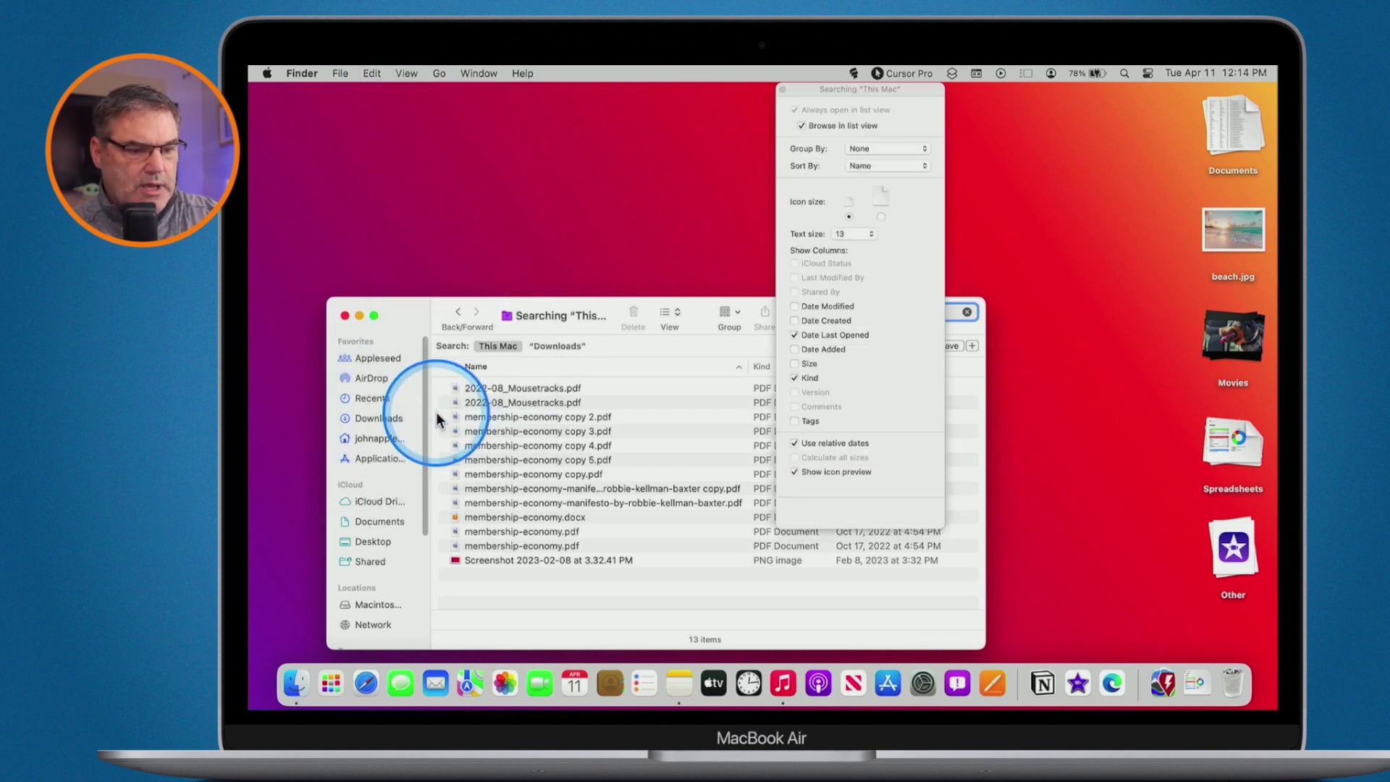
pyautogui.click(794, 351)
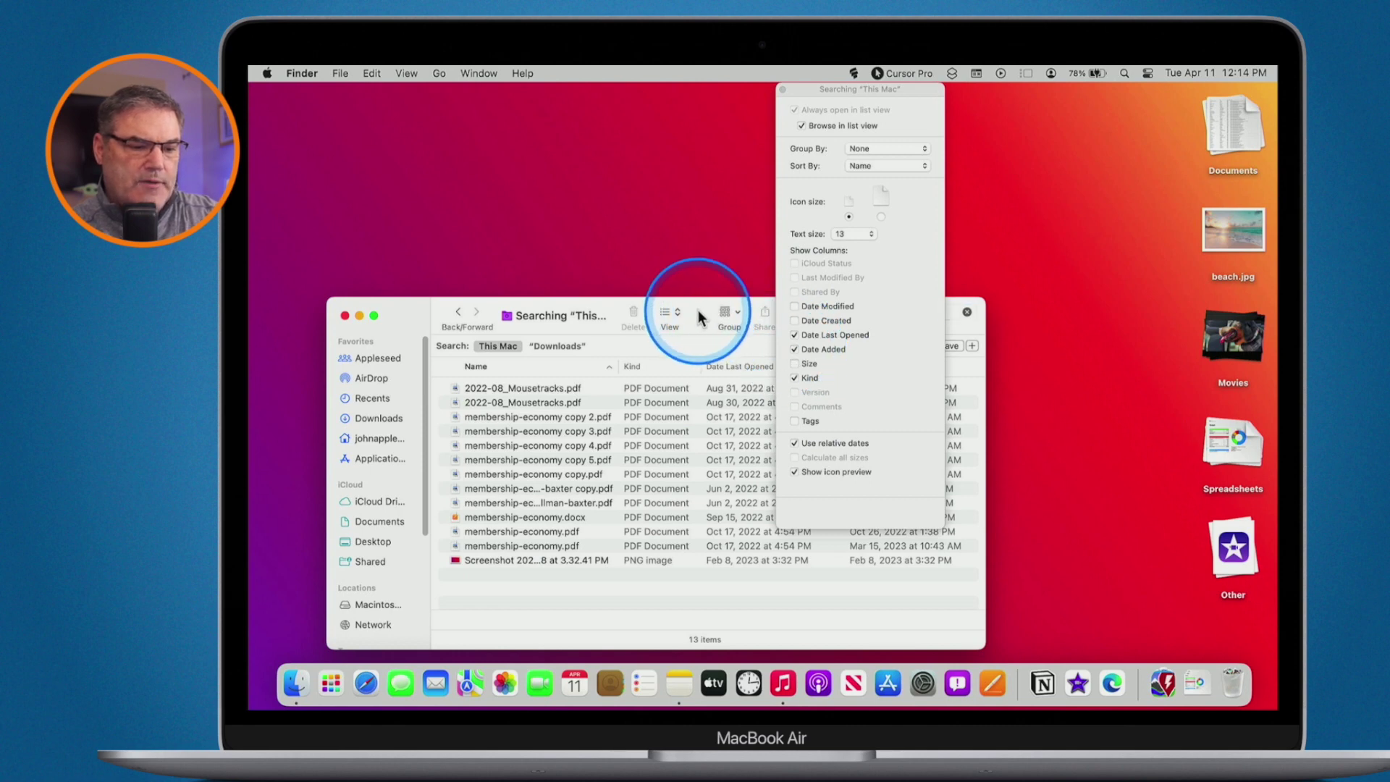
pyautogui.click(782, 90)
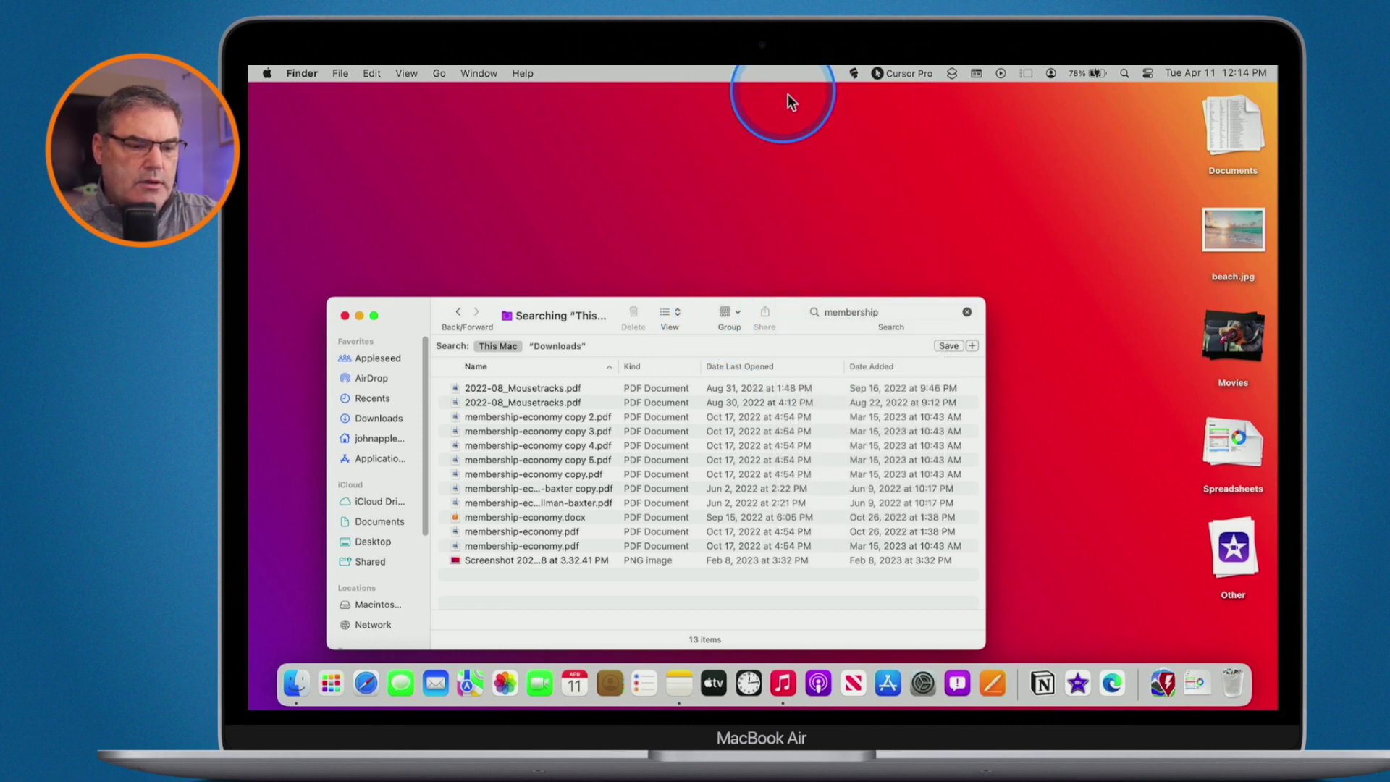
pyautogui.click(874, 367)
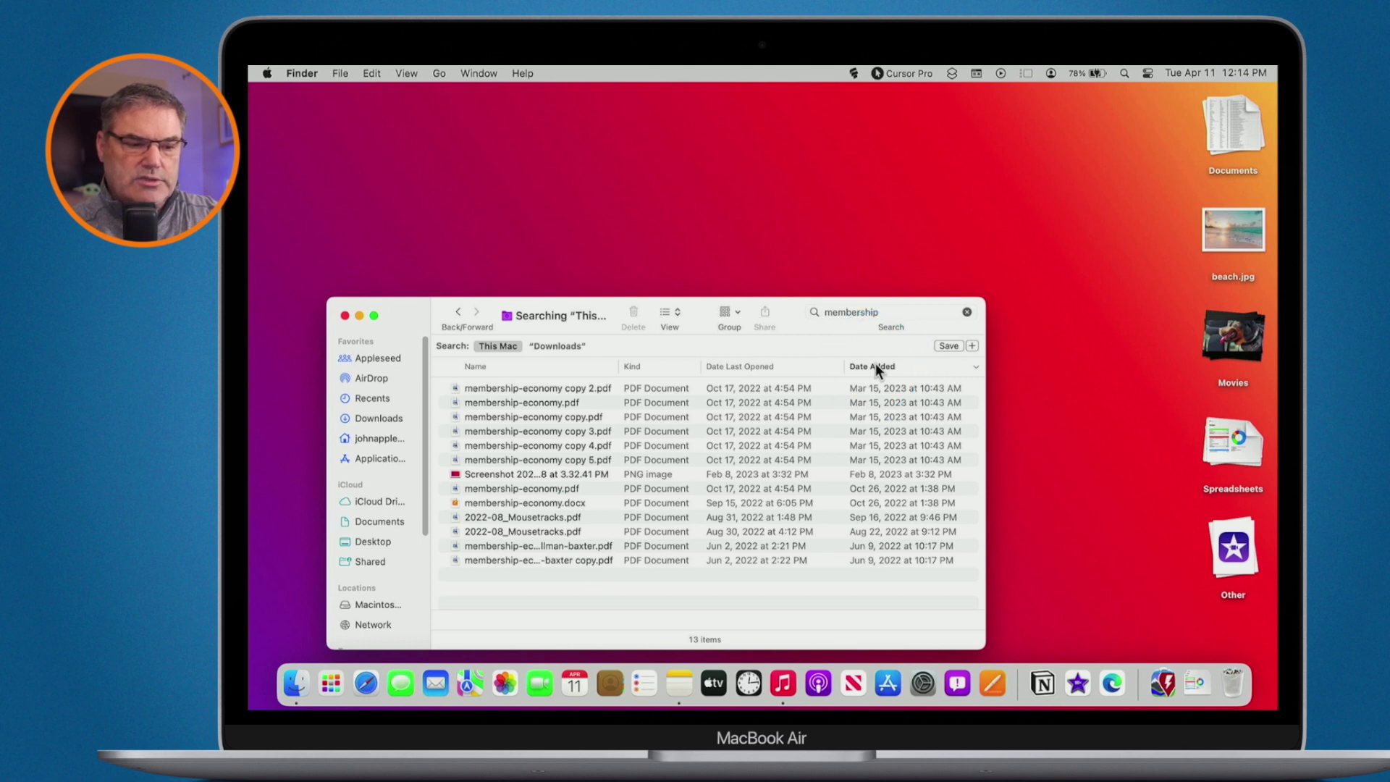
pyautogui.hotkey('ctrl', 'alt', 'm')
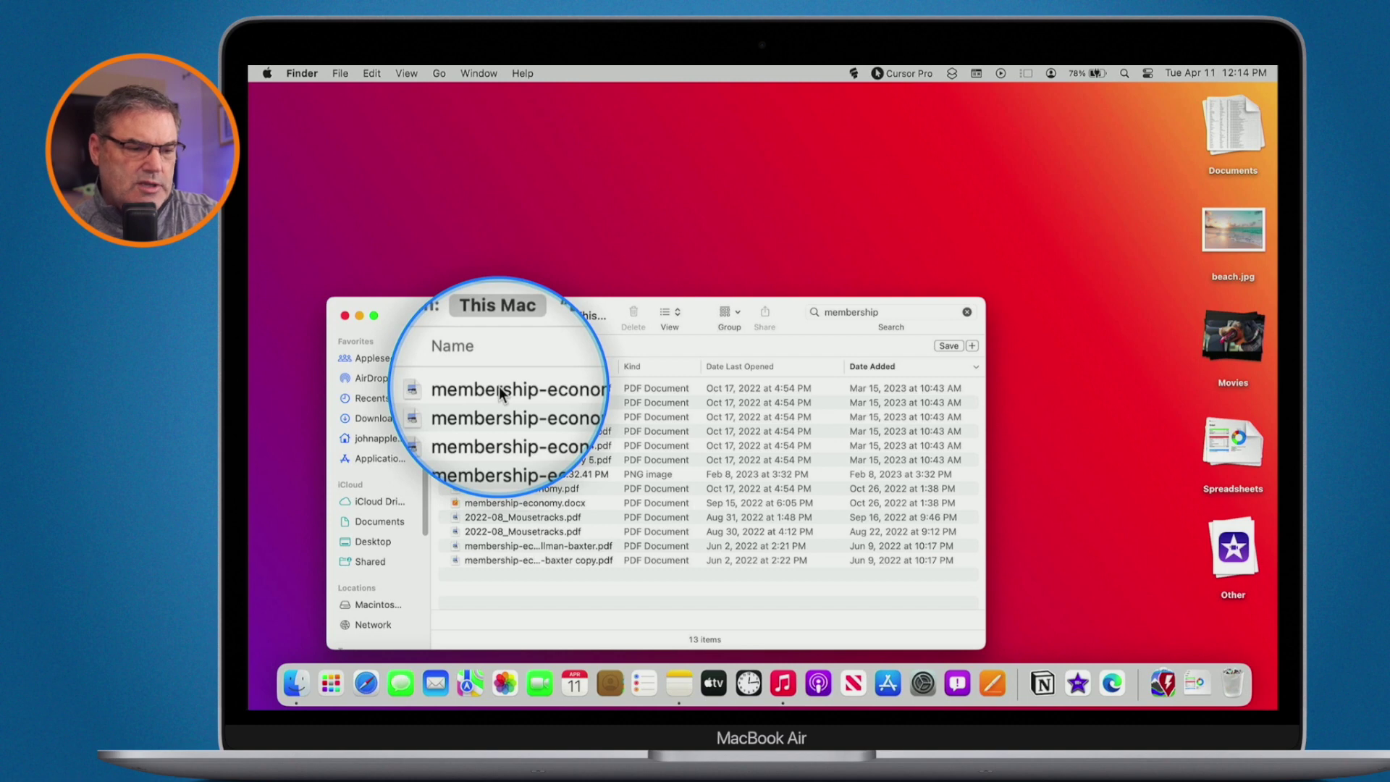
pyautogui.hotkey('ctrl', 'alt', 'm')
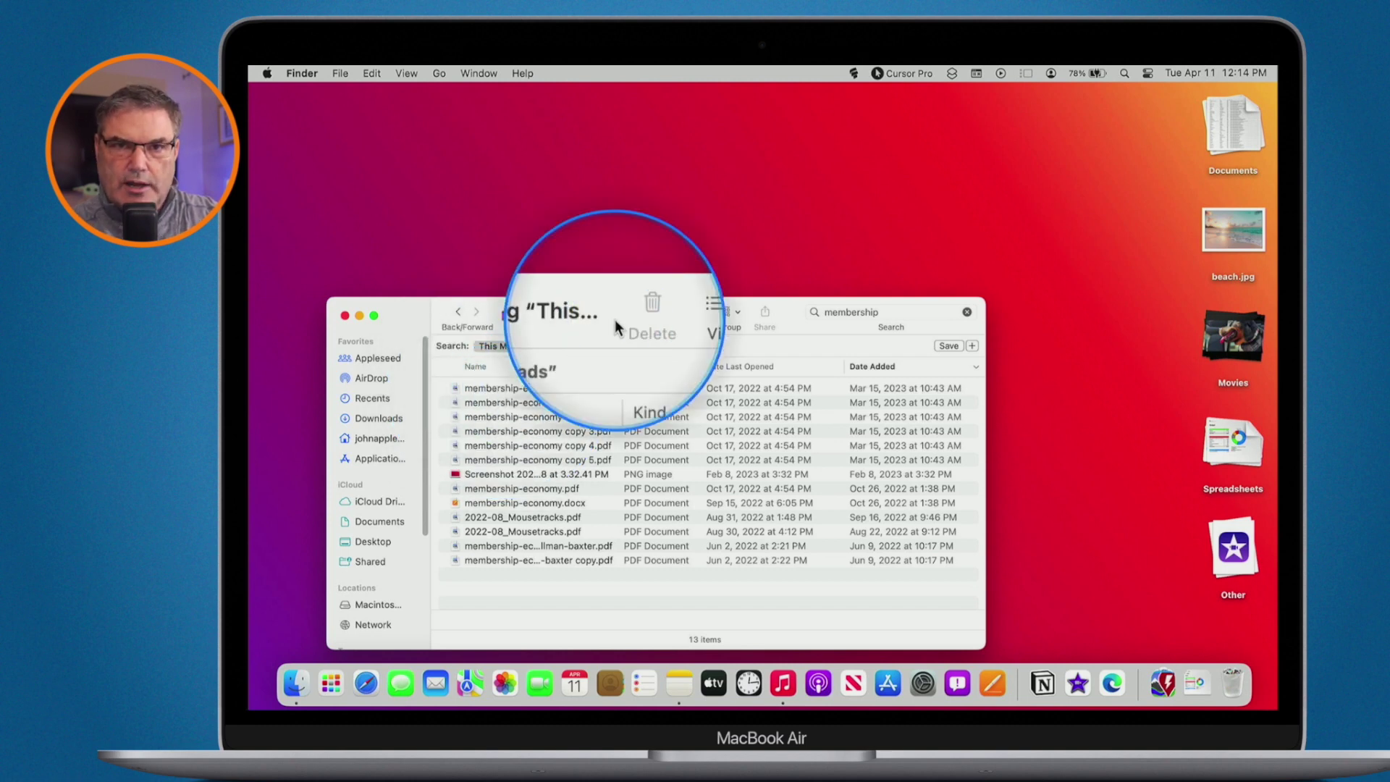
# Step: Start customizing the Finder toolbar, adding Quick Look beside View and removing Delete
pyautogui.rightClick(791, 313)
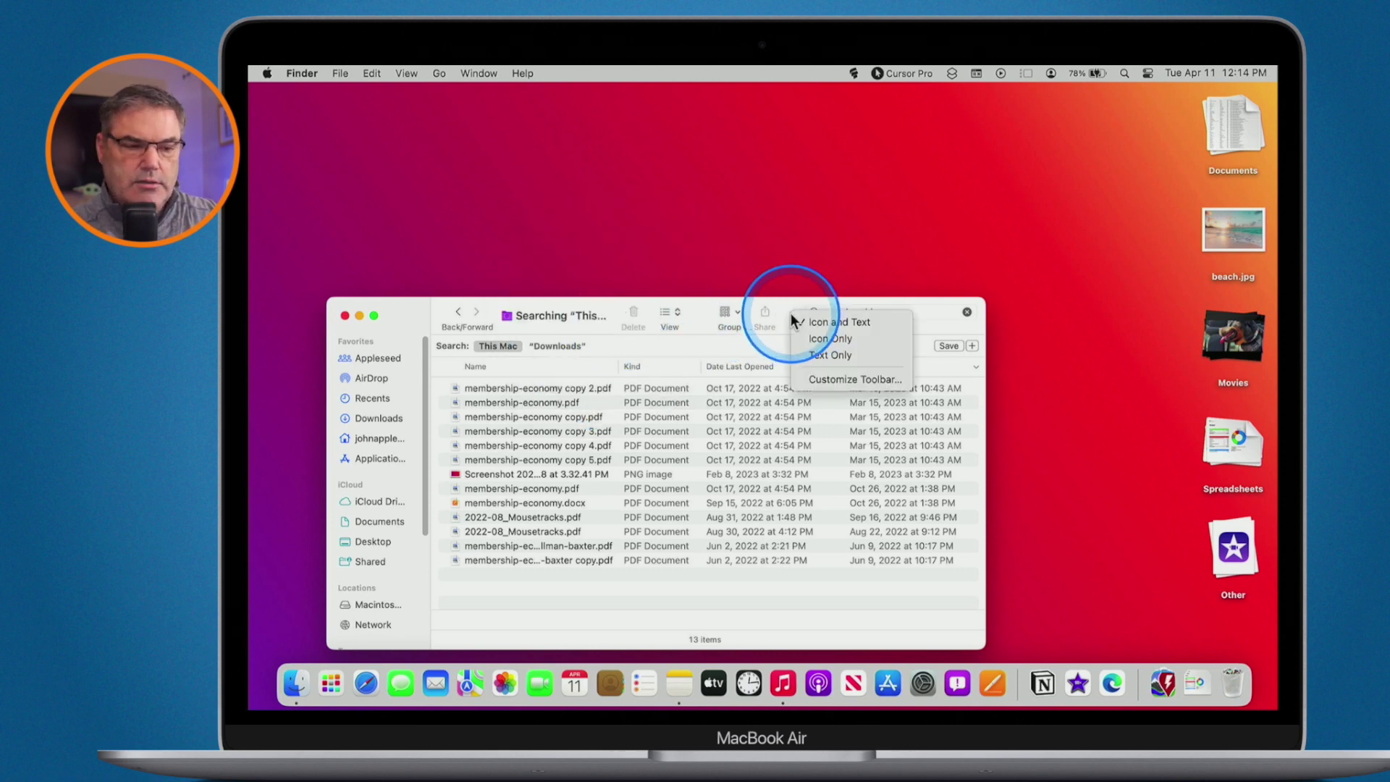
pyautogui.click(853, 377)
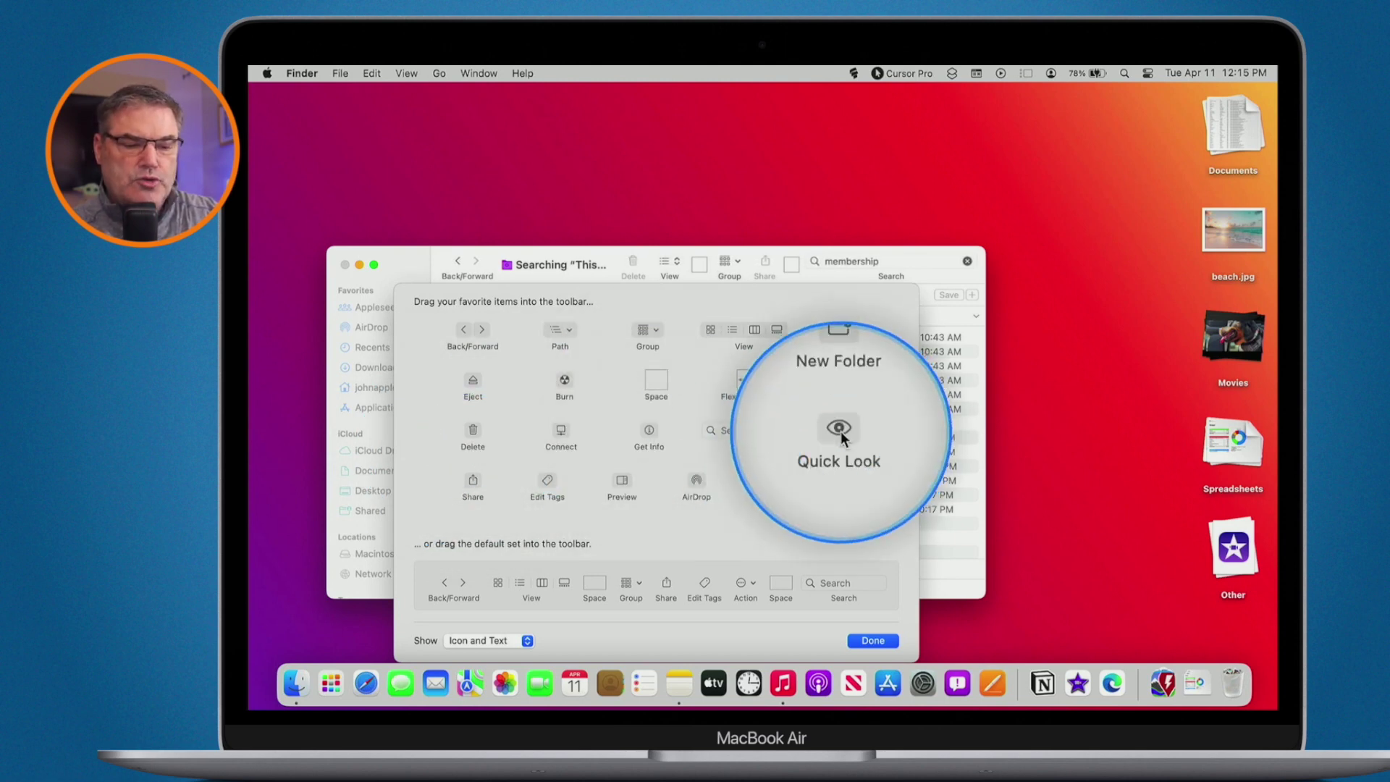
pyautogui.moveTo(840, 431); pyautogui.dragTo(706, 270)
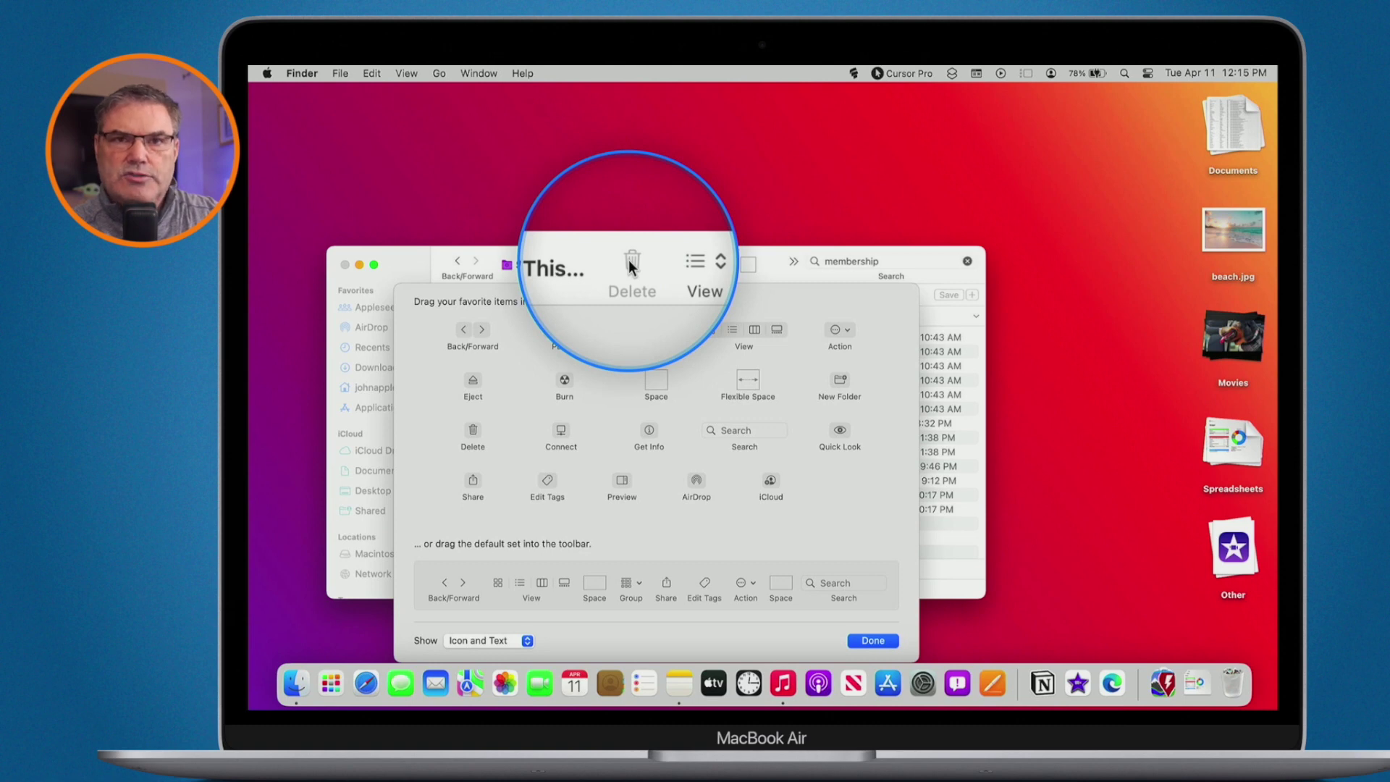
pyautogui.moveTo(629, 261); pyautogui.dragTo(619, 416)
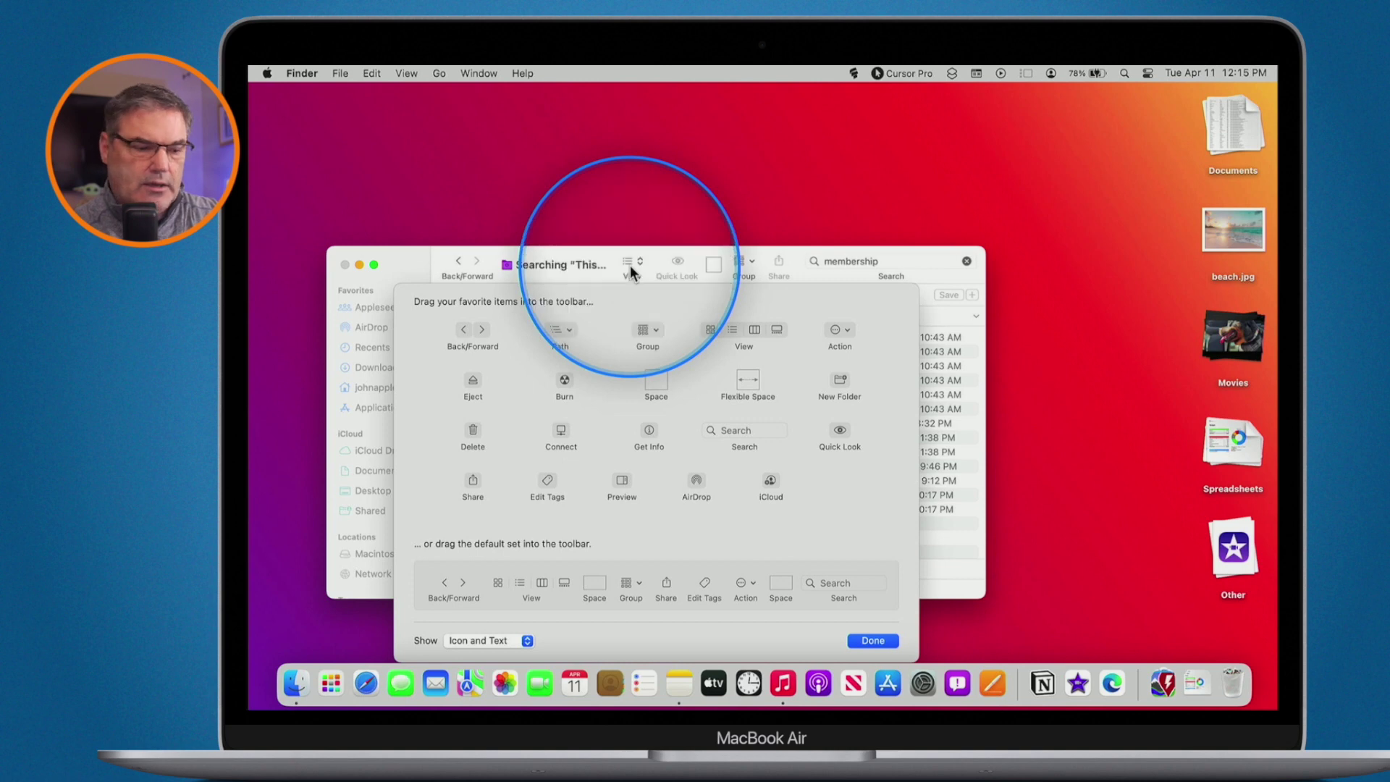
# Step: Restore the default toolbar set, add Quick Look between View and Group, and finish customizing
pyautogui.moveTo(606, 577); pyautogui.dragTo(619, 268)
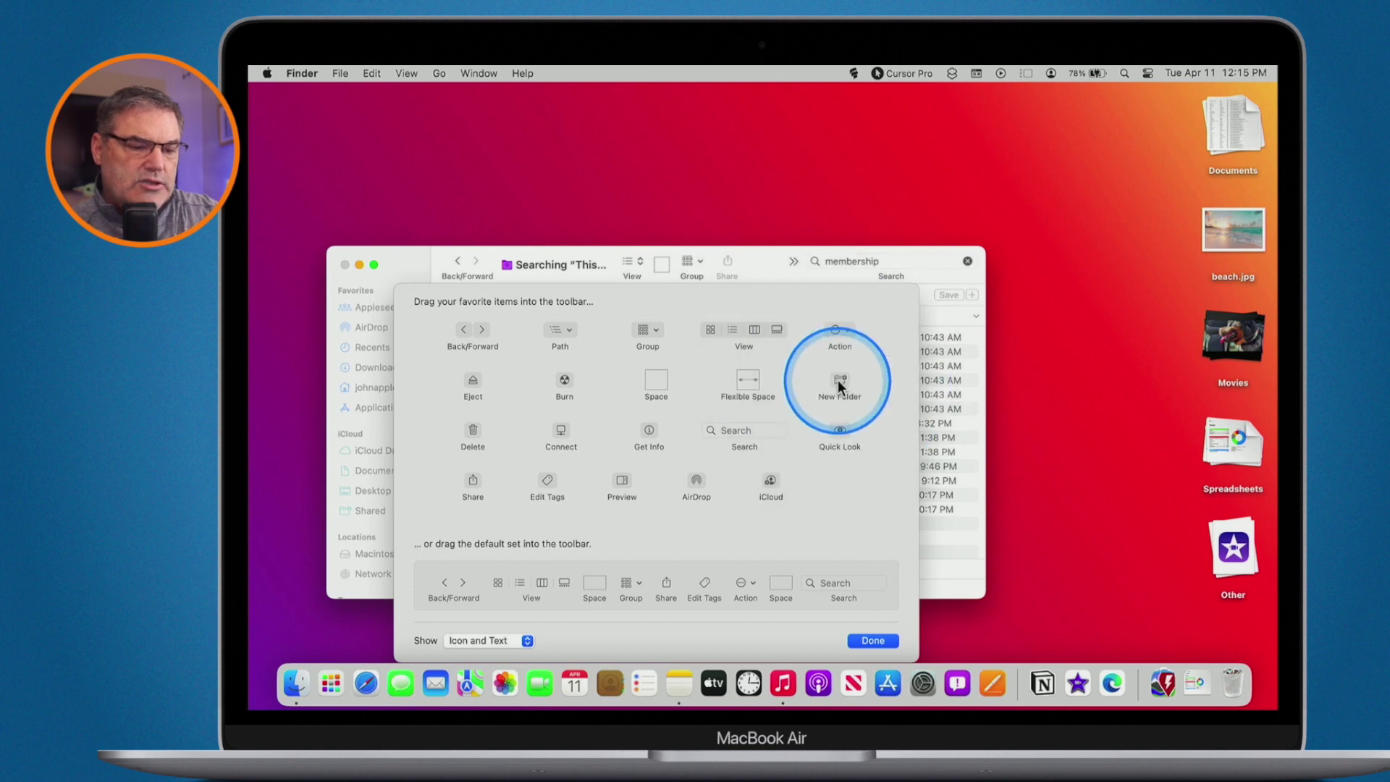
pyautogui.moveTo(839, 430); pyautogui.dragTo(666, 272)
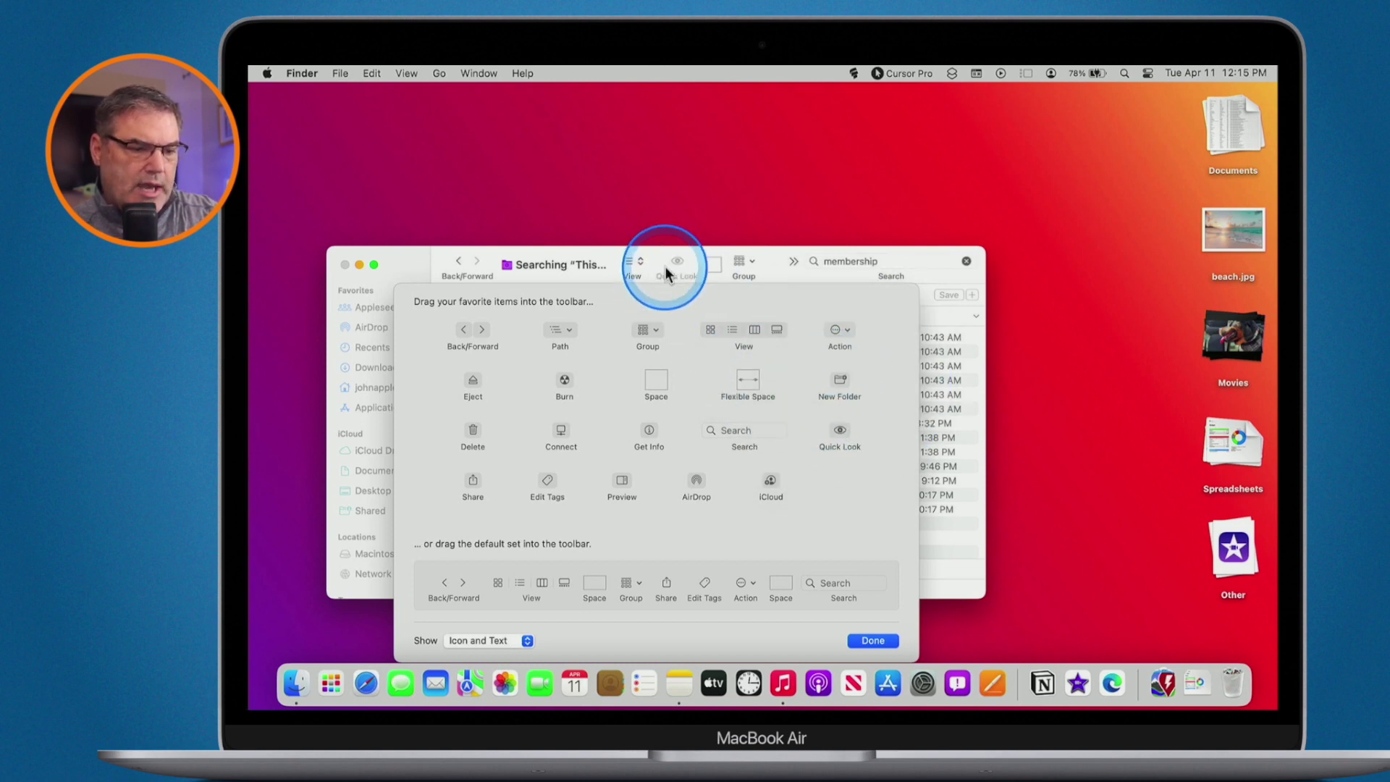
pyautogui.click(869, 640)
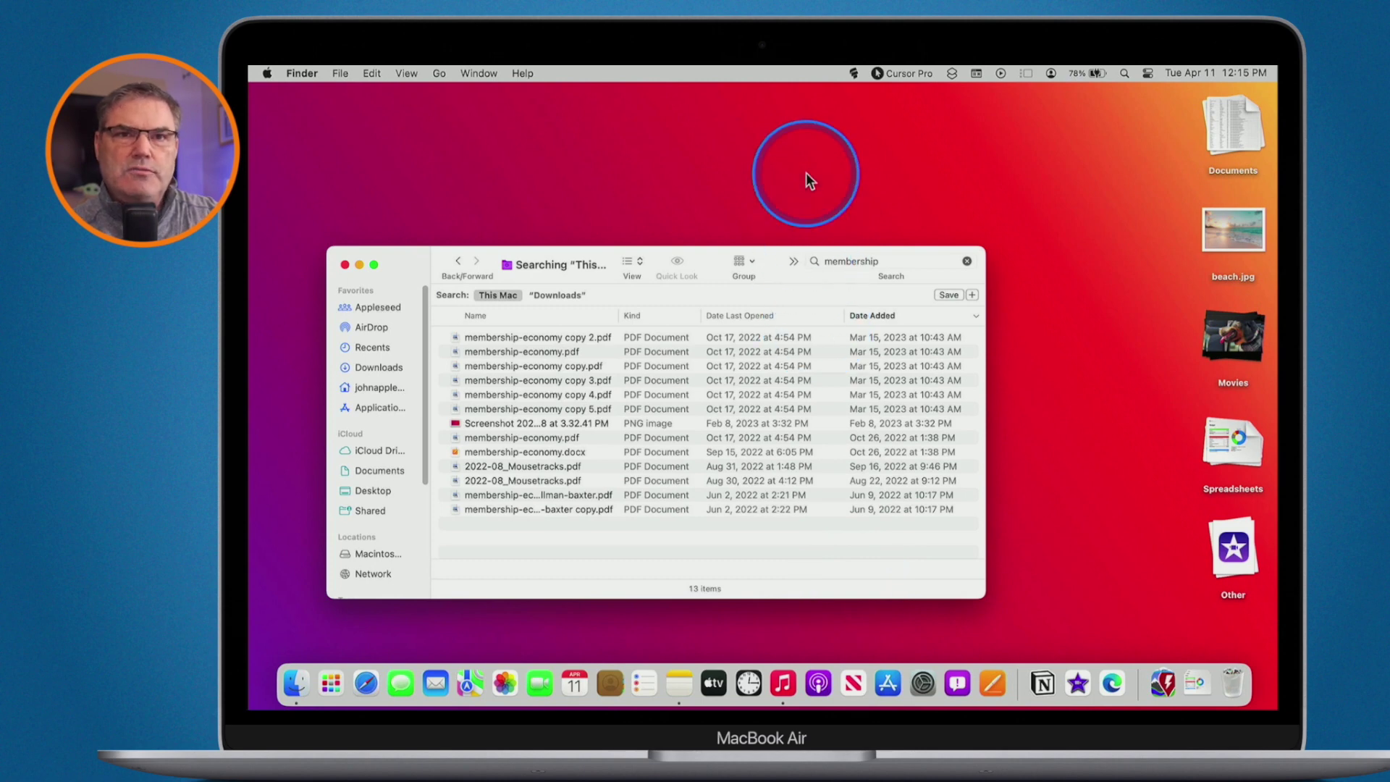
# Step: Open two more Finder windows and spread them apart on the desktop
pyautogui.press('super+n')
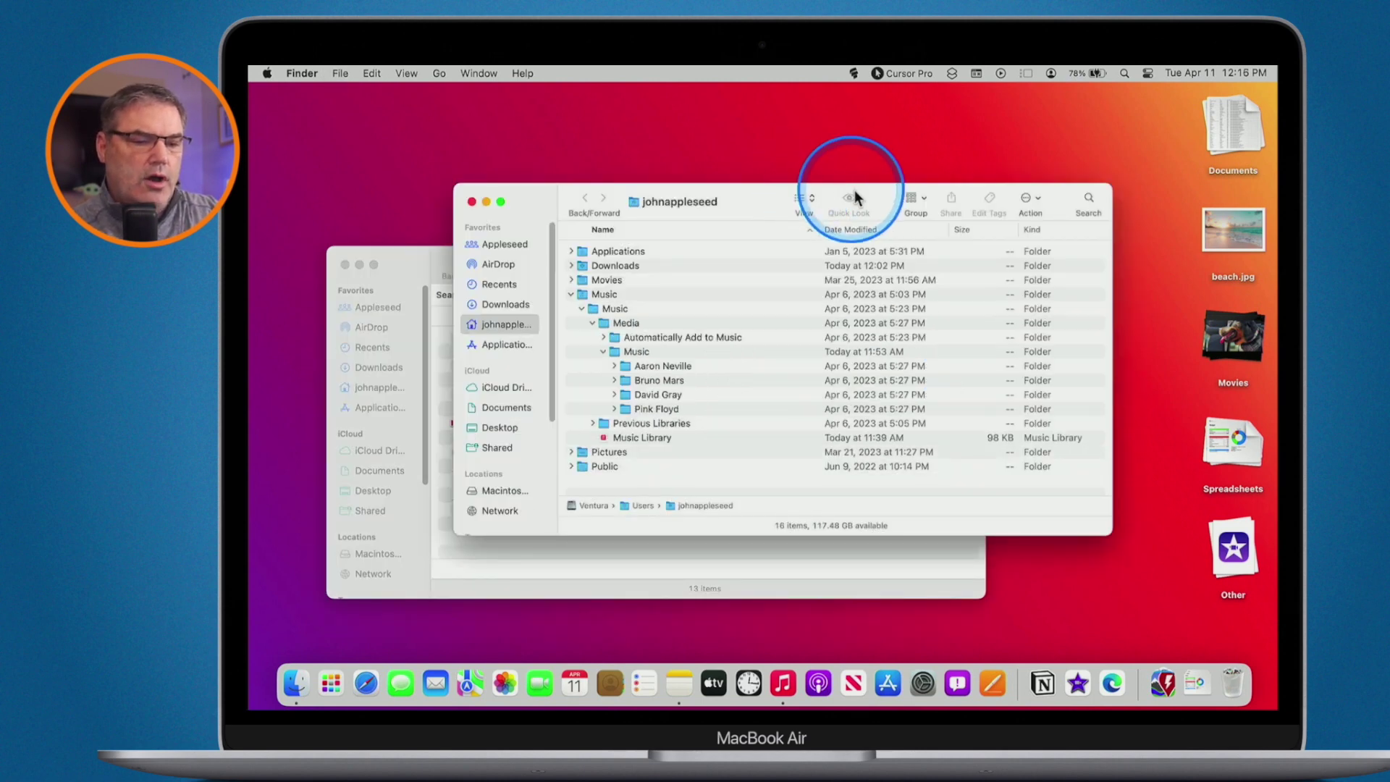
pyautogui.press('super+n')
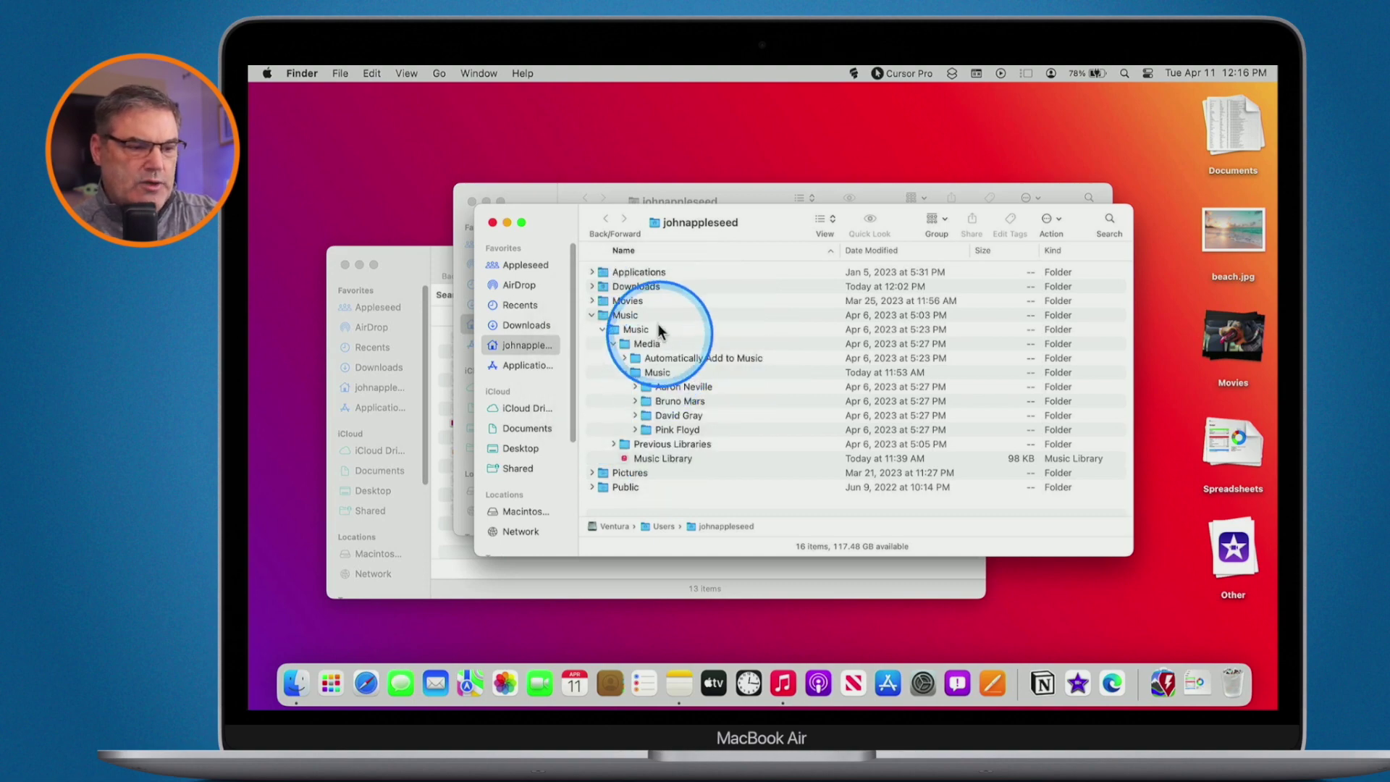
pyautogui.moveTo(557, 220); pyautogui.dragTo(484, 128)
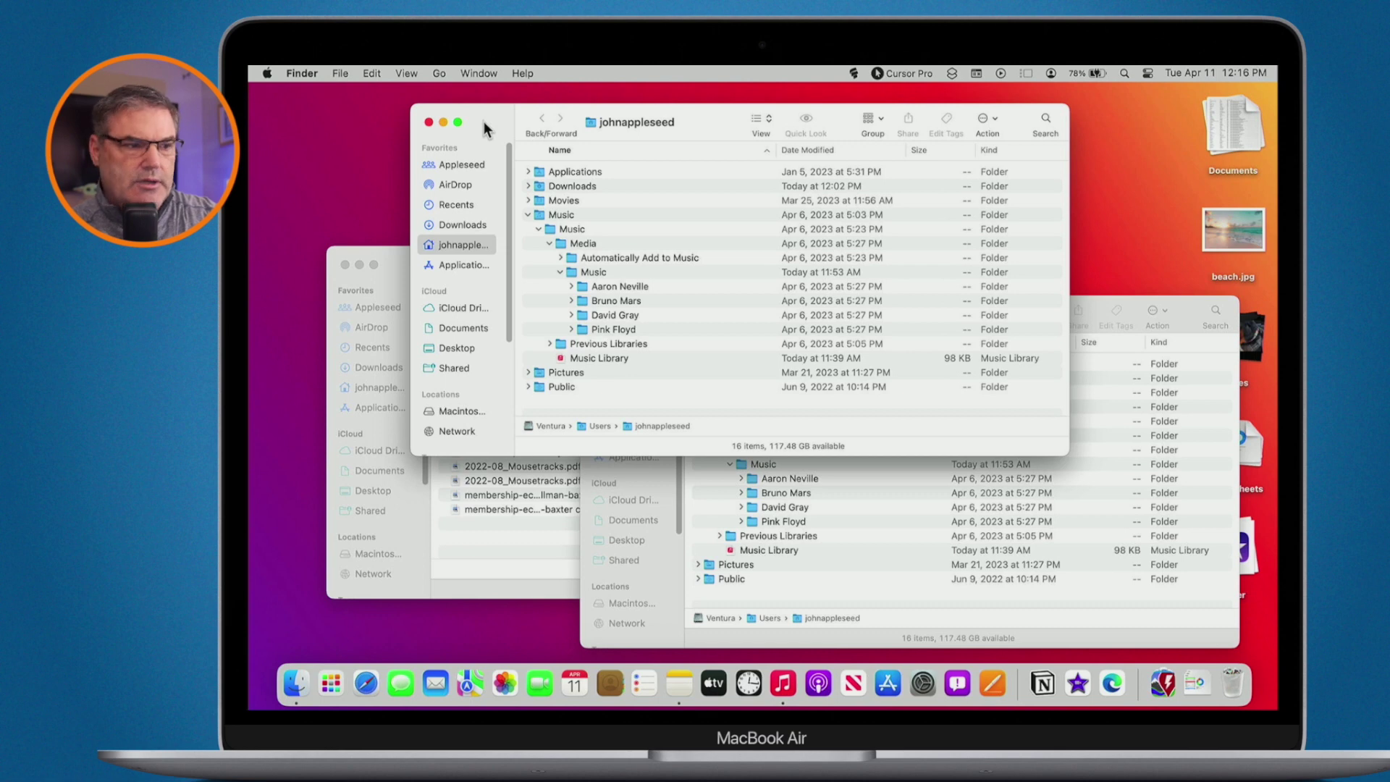
# Step: Add a new tab to the frontmost Finder window showing the home folder
pyautogui.hotkey('ctrl', 'alt', 'm')
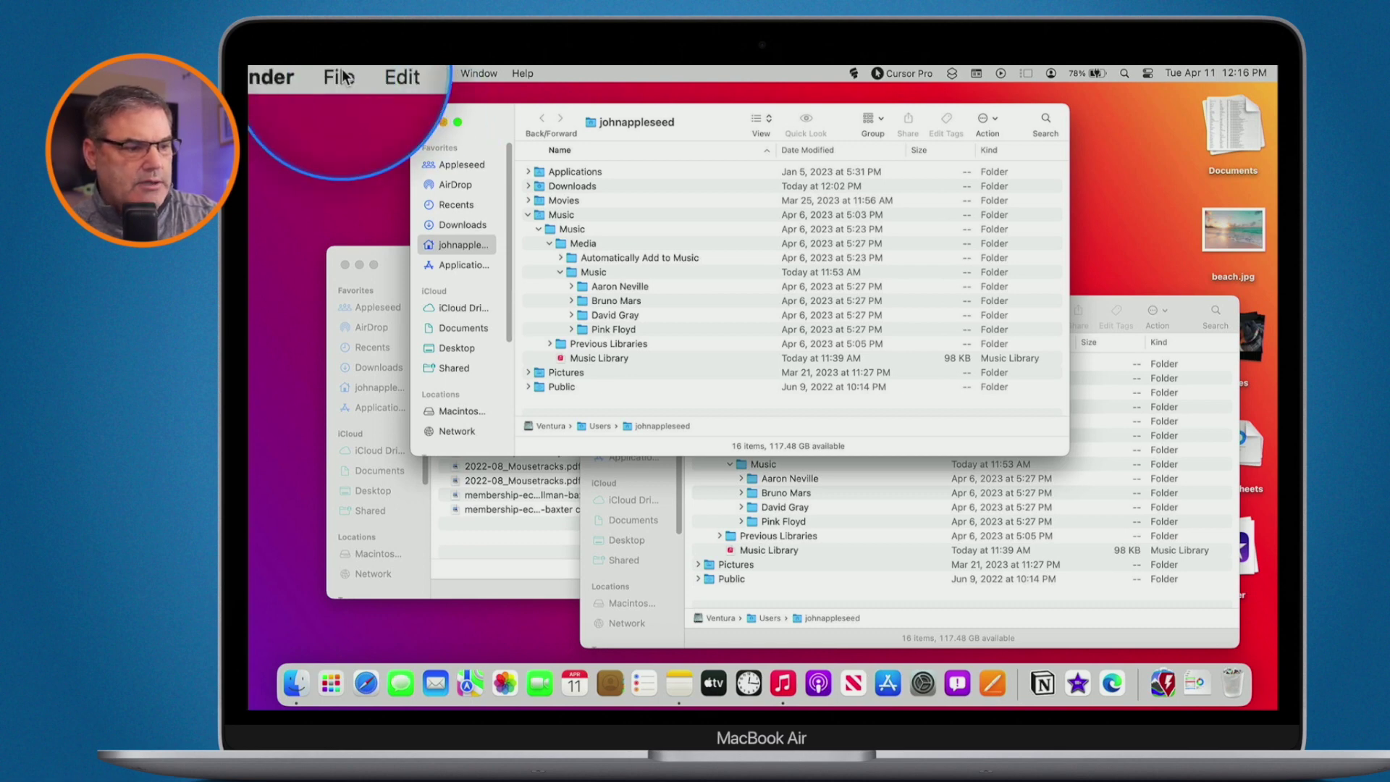
pyautogui.click(341, 74)
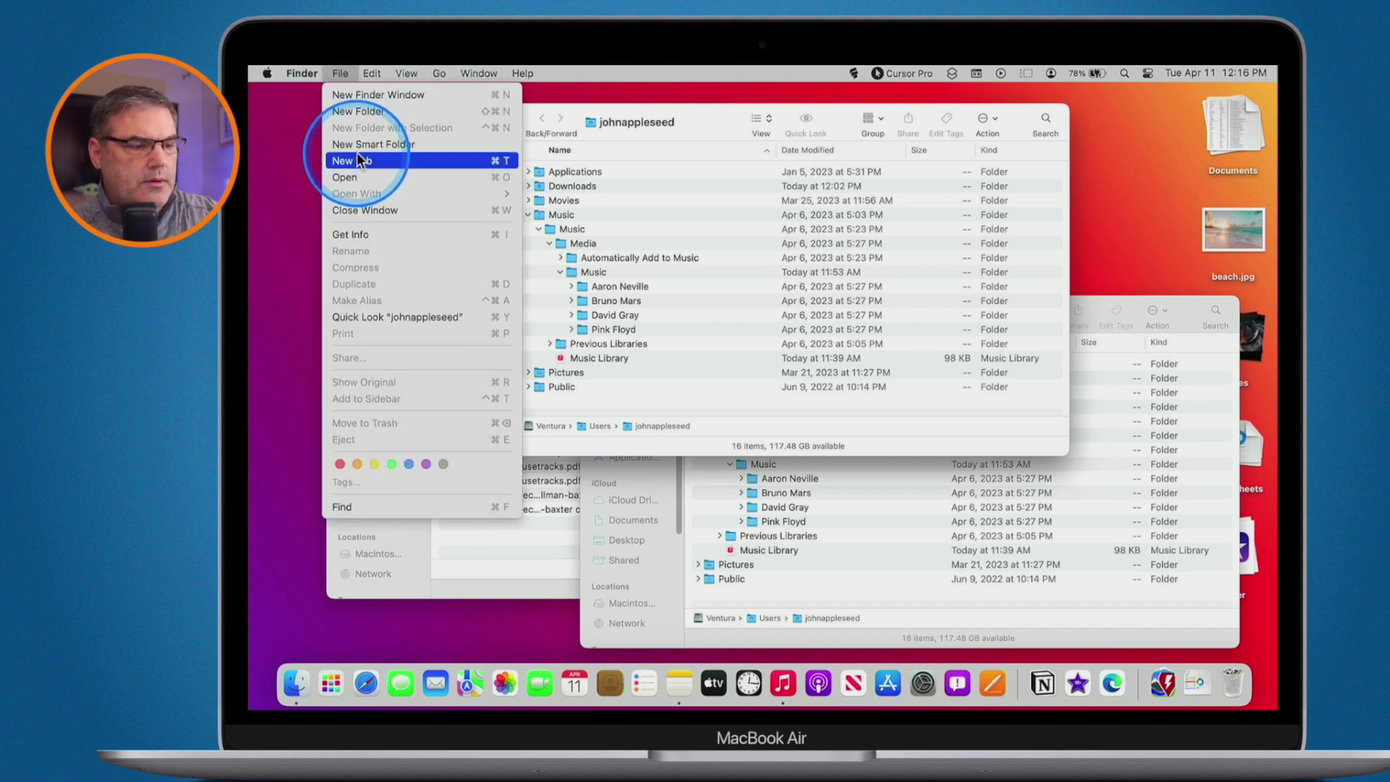
pyautogui.hotkey('ctrl', 'alt', 'm')
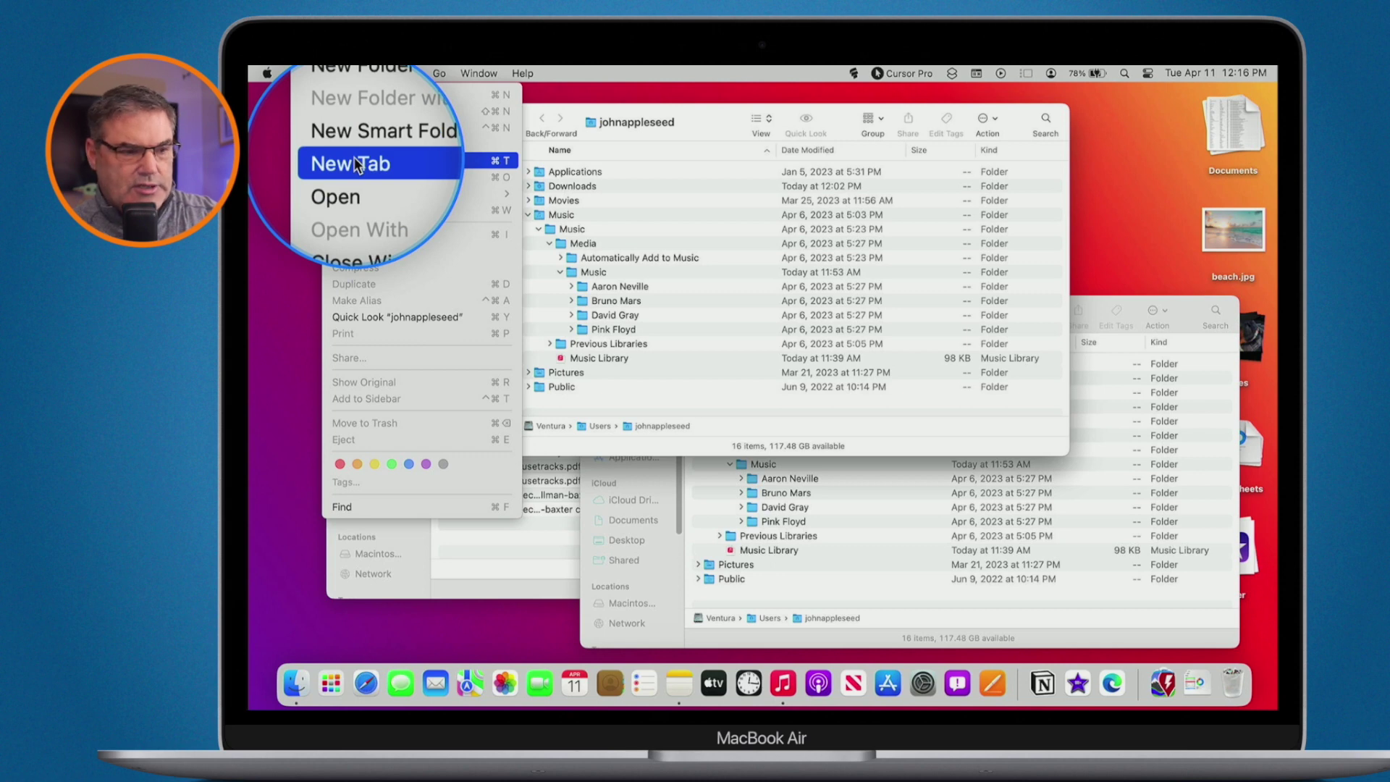
pyautogui.click(355, 165)
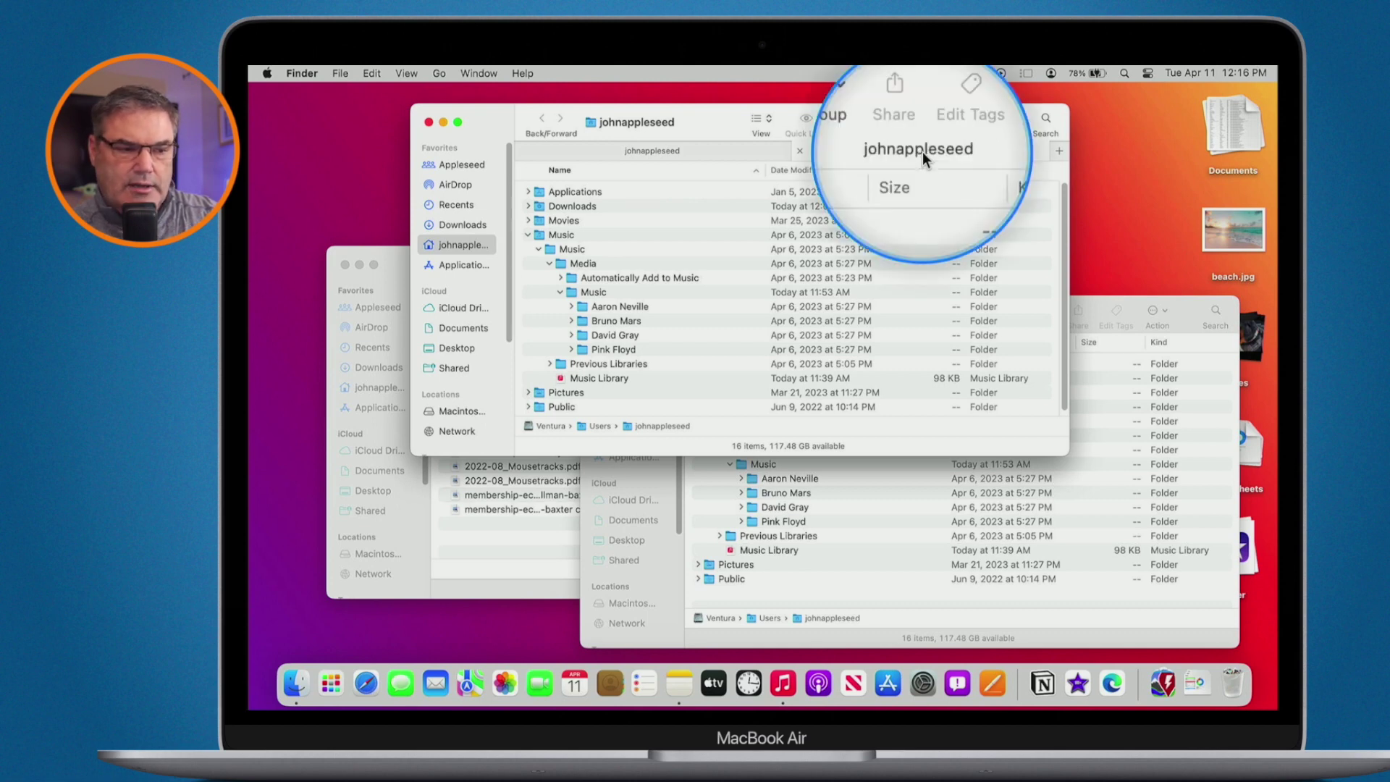
# Step: Show the Downloads folder in the new tab and close the two background Finder windows
pyautogui.doubleClick(578, 205)
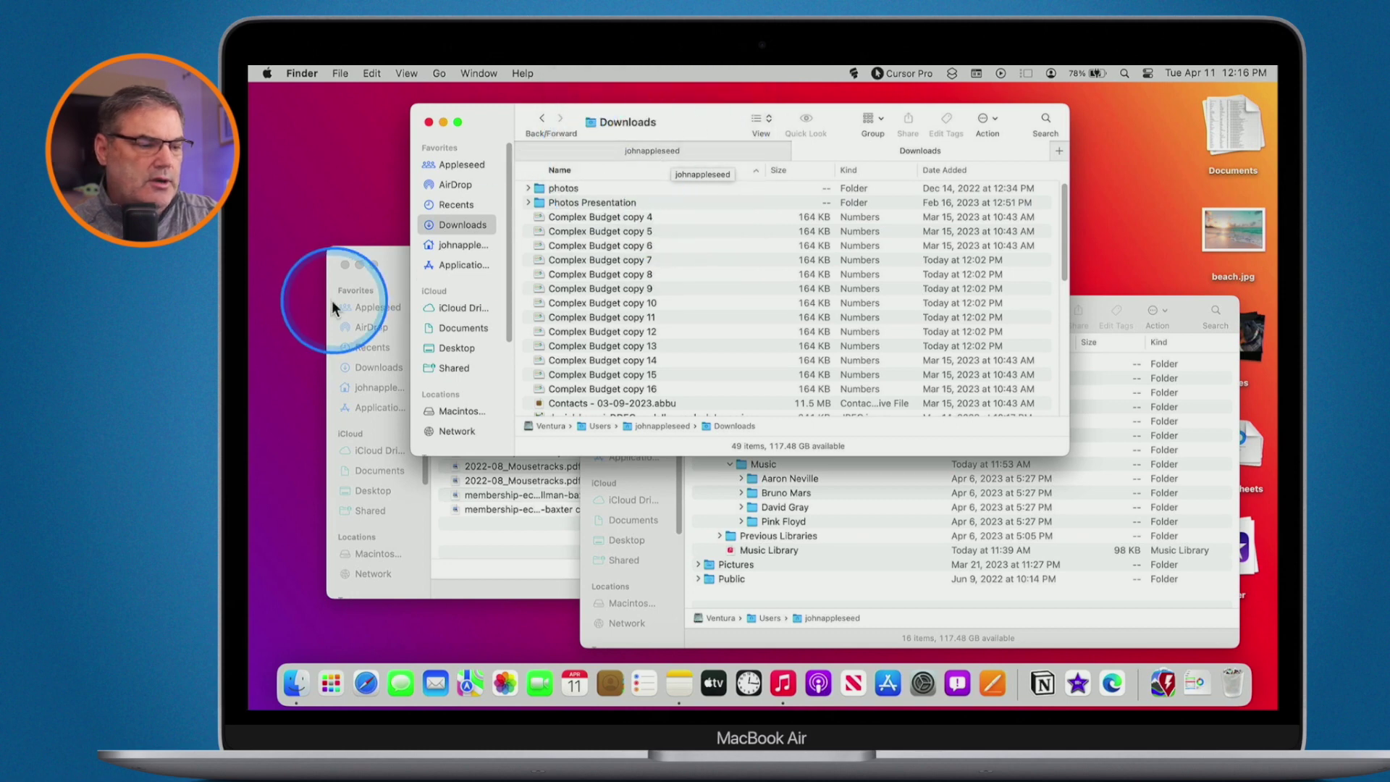
pyautogui.click(344, 265)
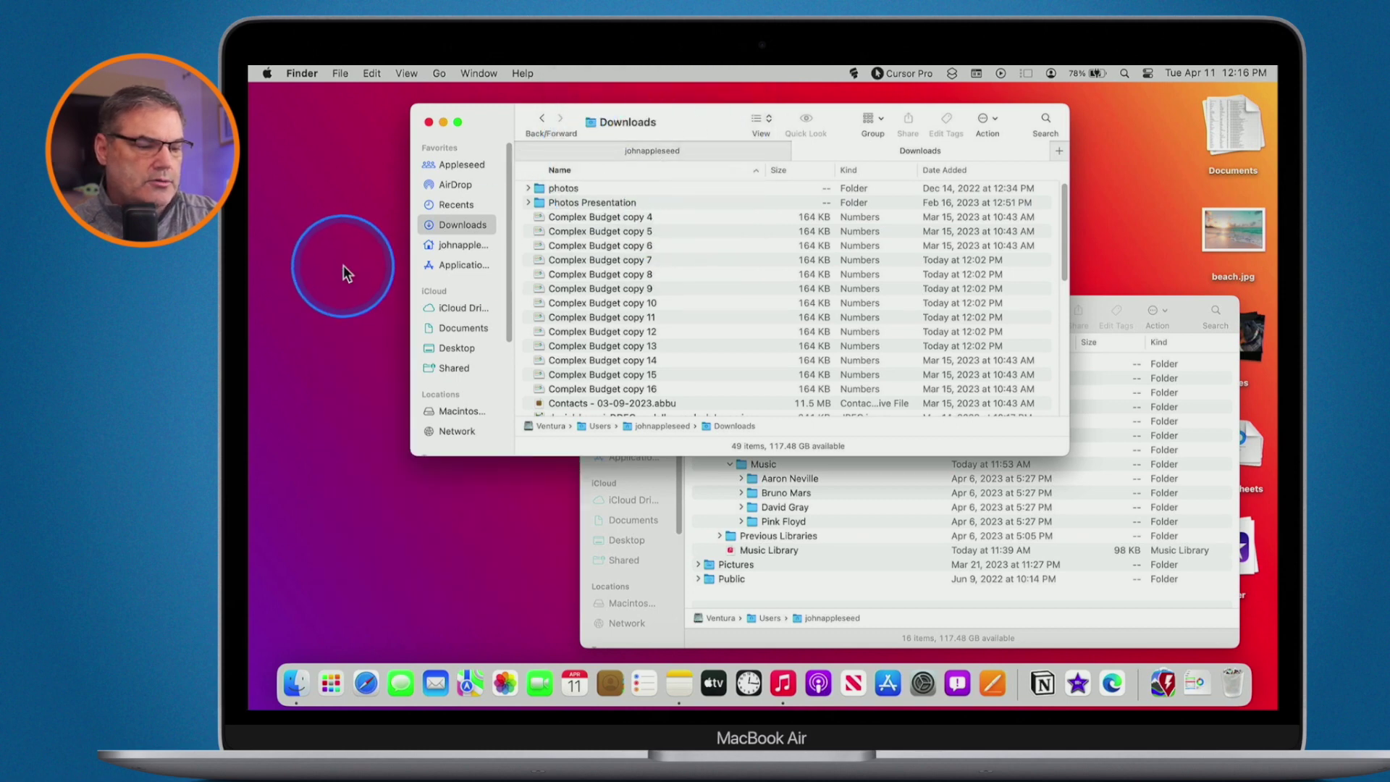
pyautogui.click(787, 589)
pyautogui.click(598, 314)
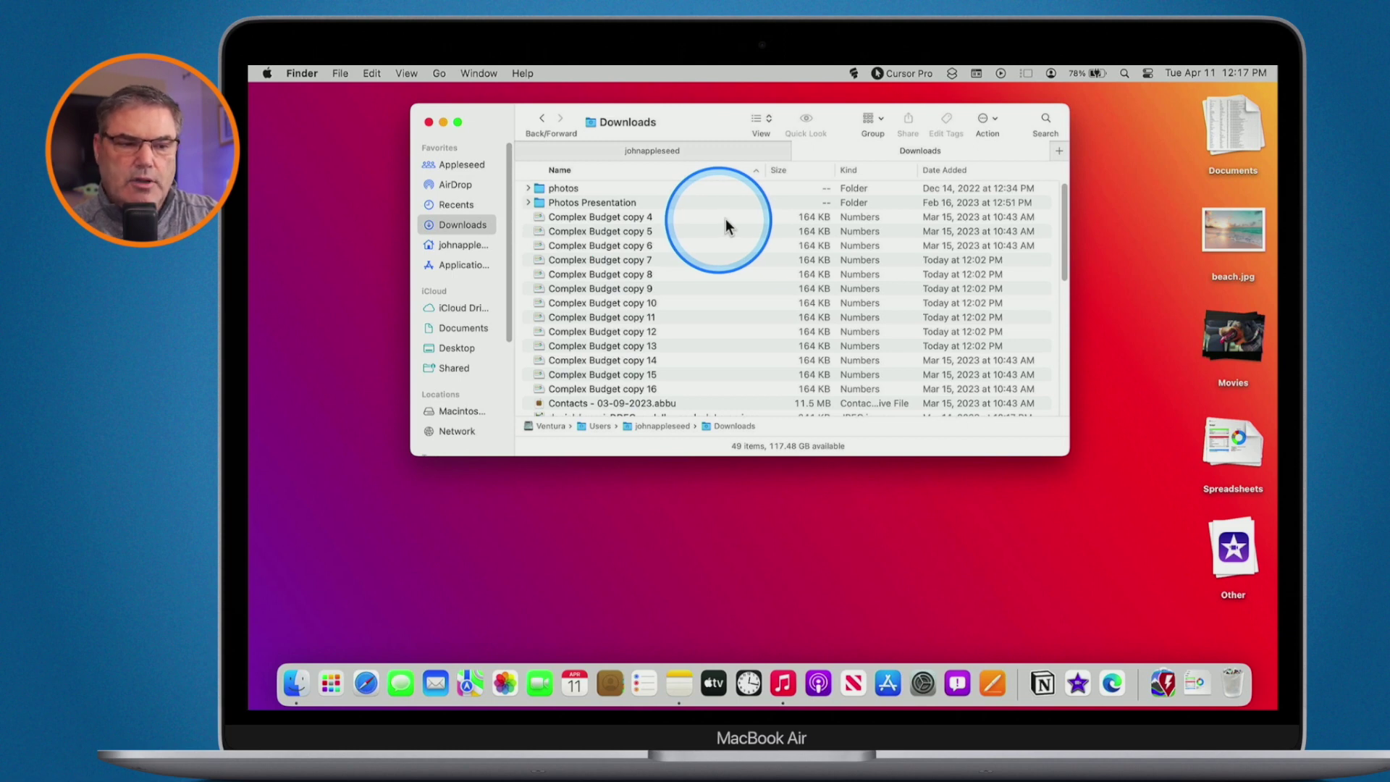
# Step: Add a third tab showing the Movies folder, and switch through the Downloads tab to the home folder tab
pyautogui.click(1058, 155)
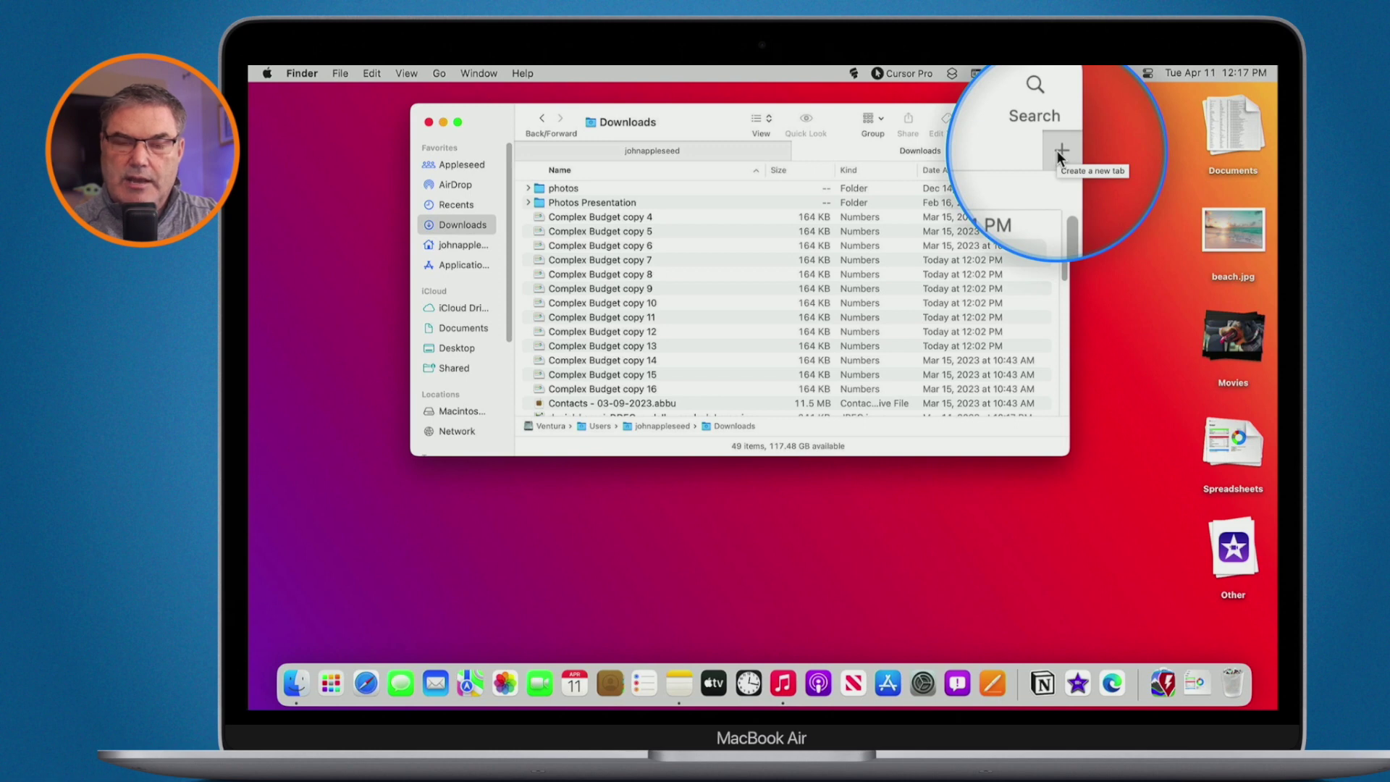
pyautogui.click(1057, 152)
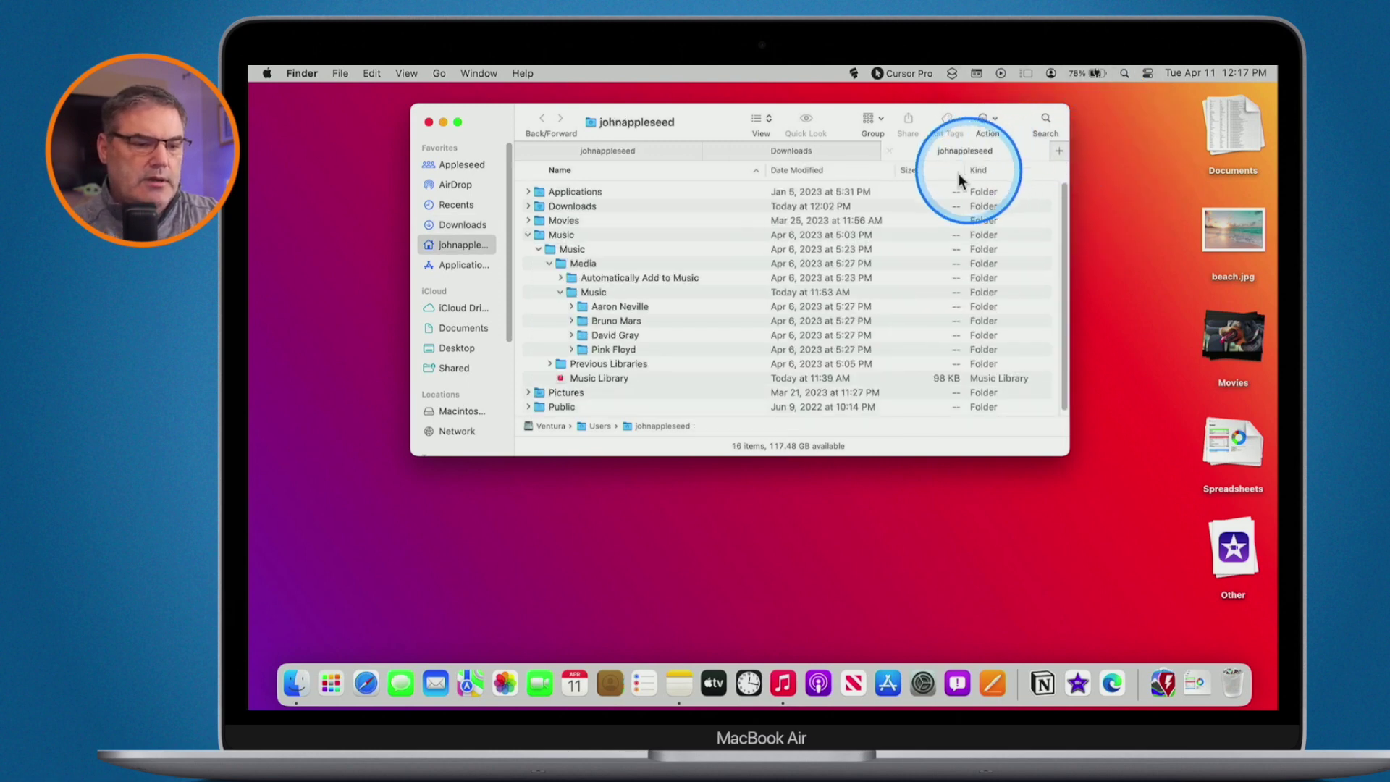
pyautogui.doubleClick(563, 221)
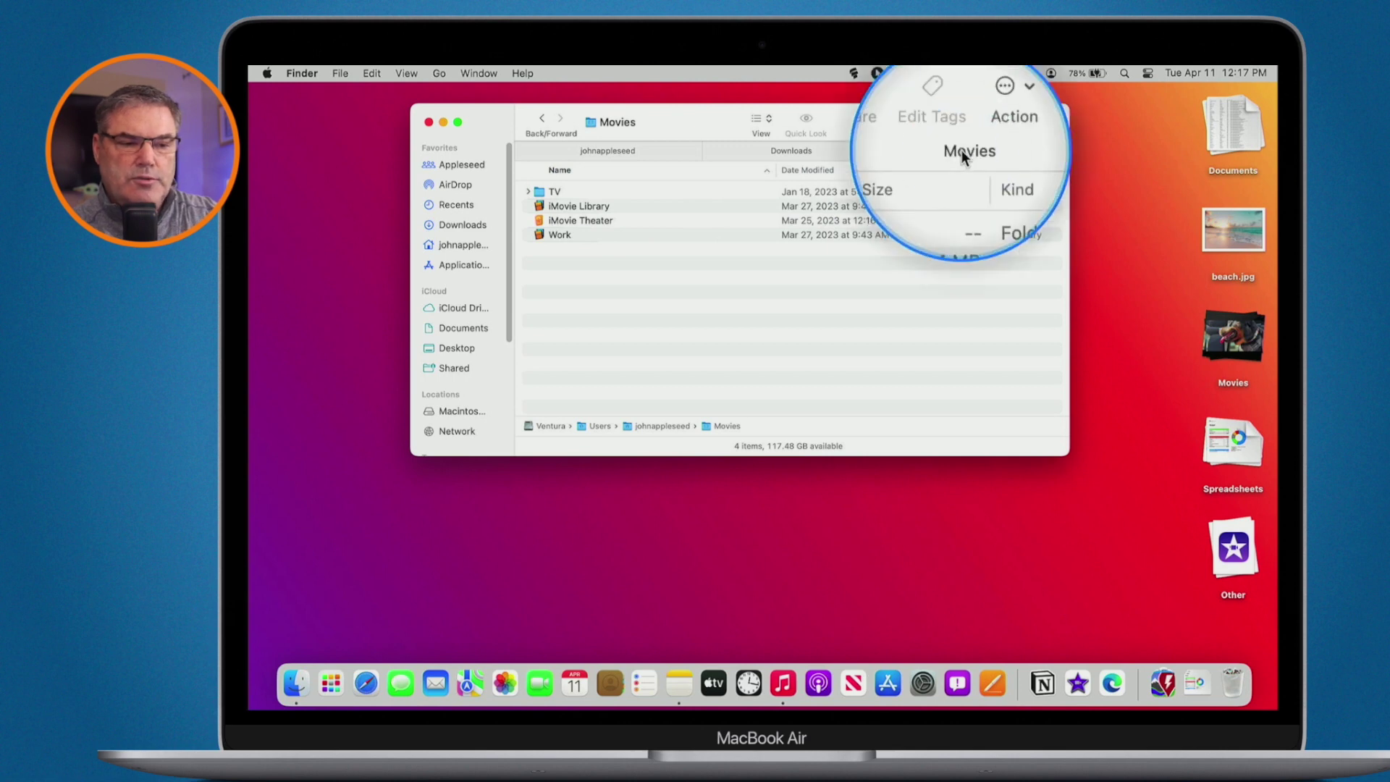
pyautogui.click(789, 148)
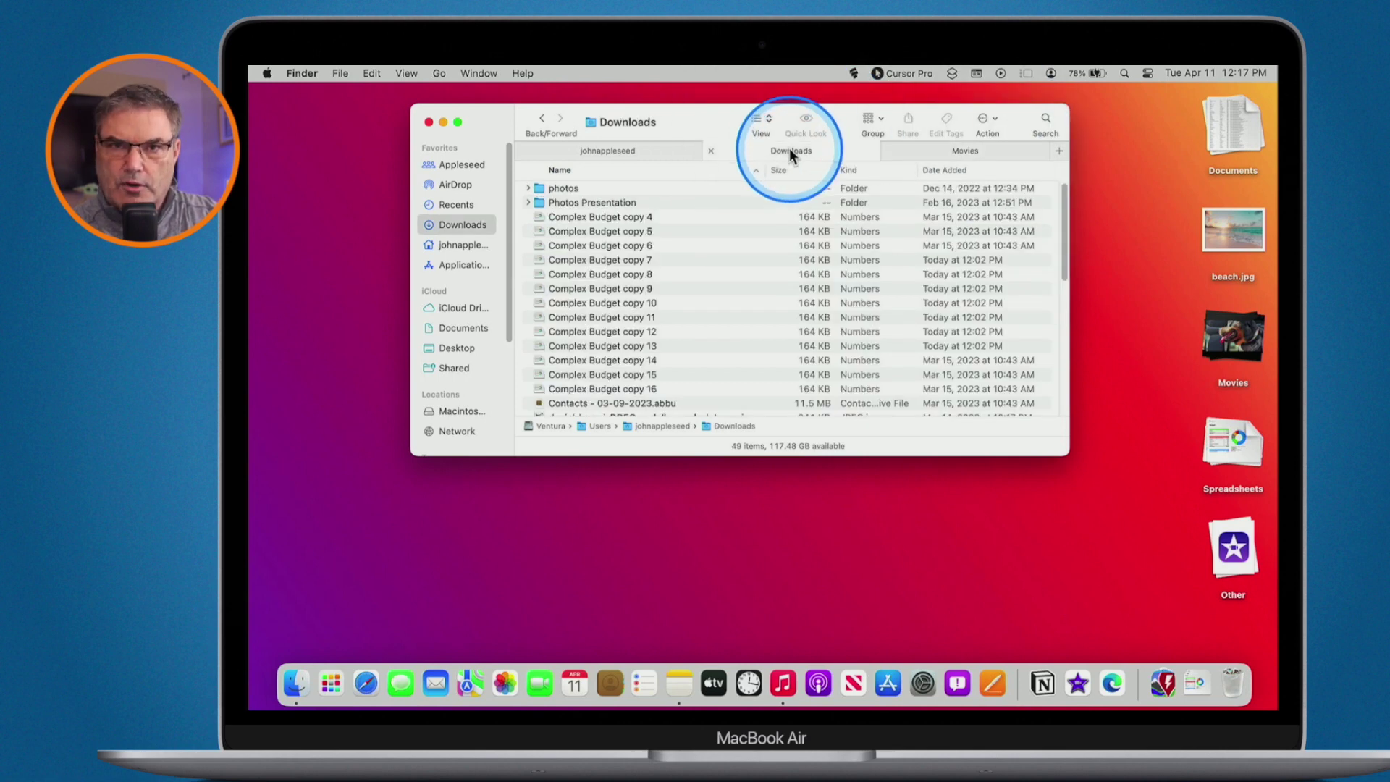
pyautogui.click(611, 150)
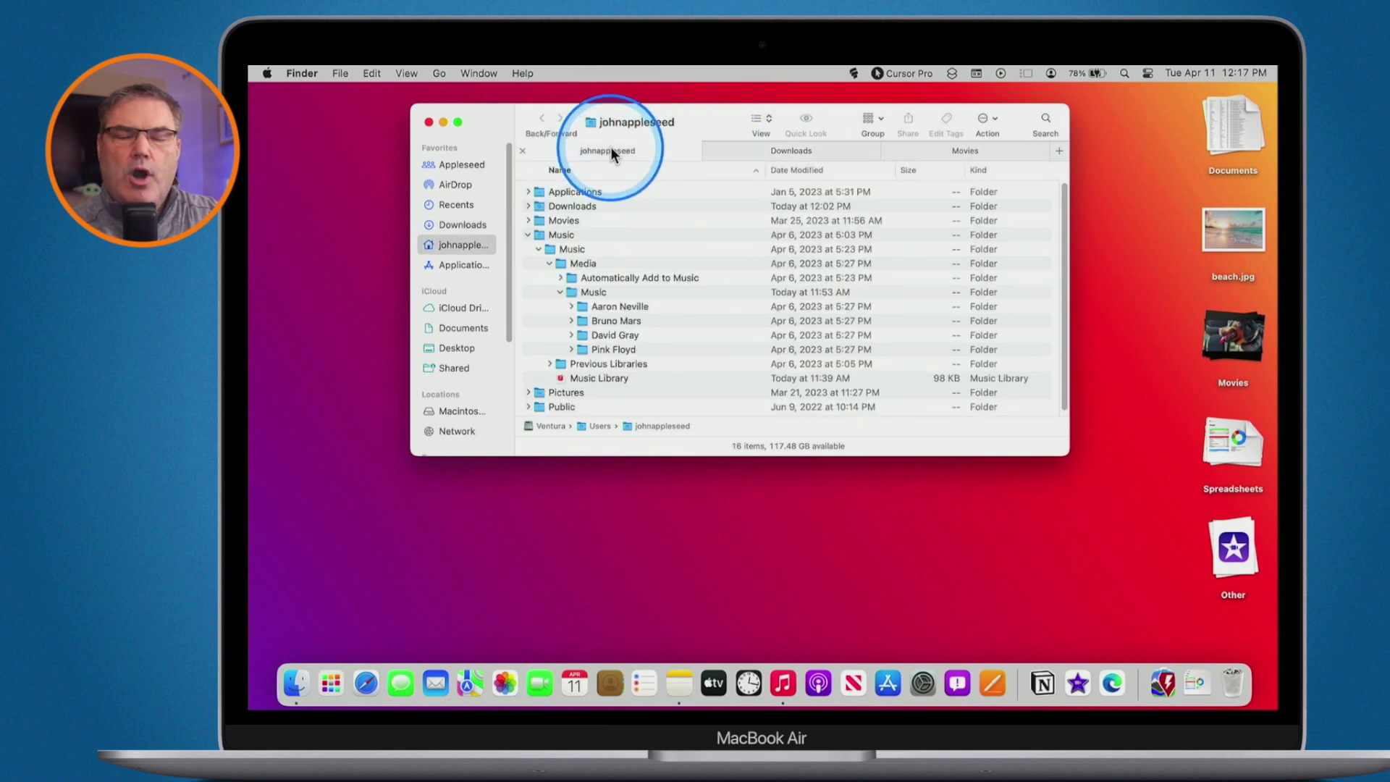
# Step: Reposition the Finder window and pull its Downloads tab out into a separate window
pyautogui.moveTo(498, 111); pyautogui.dragTo(463, 160)
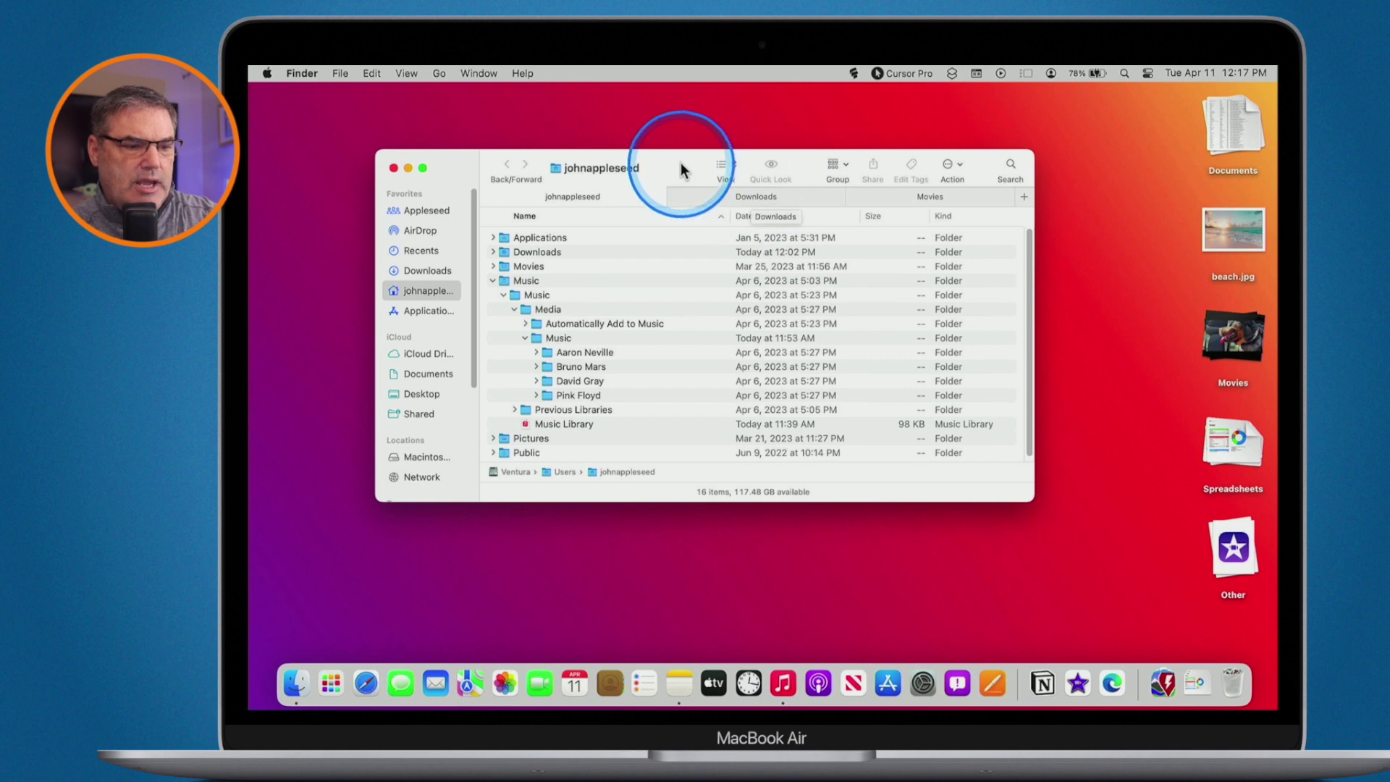
pyautogui.click(758, 194)
pyautogui.moveTo(759, 194); pyautogui.dragTo(768, 366)
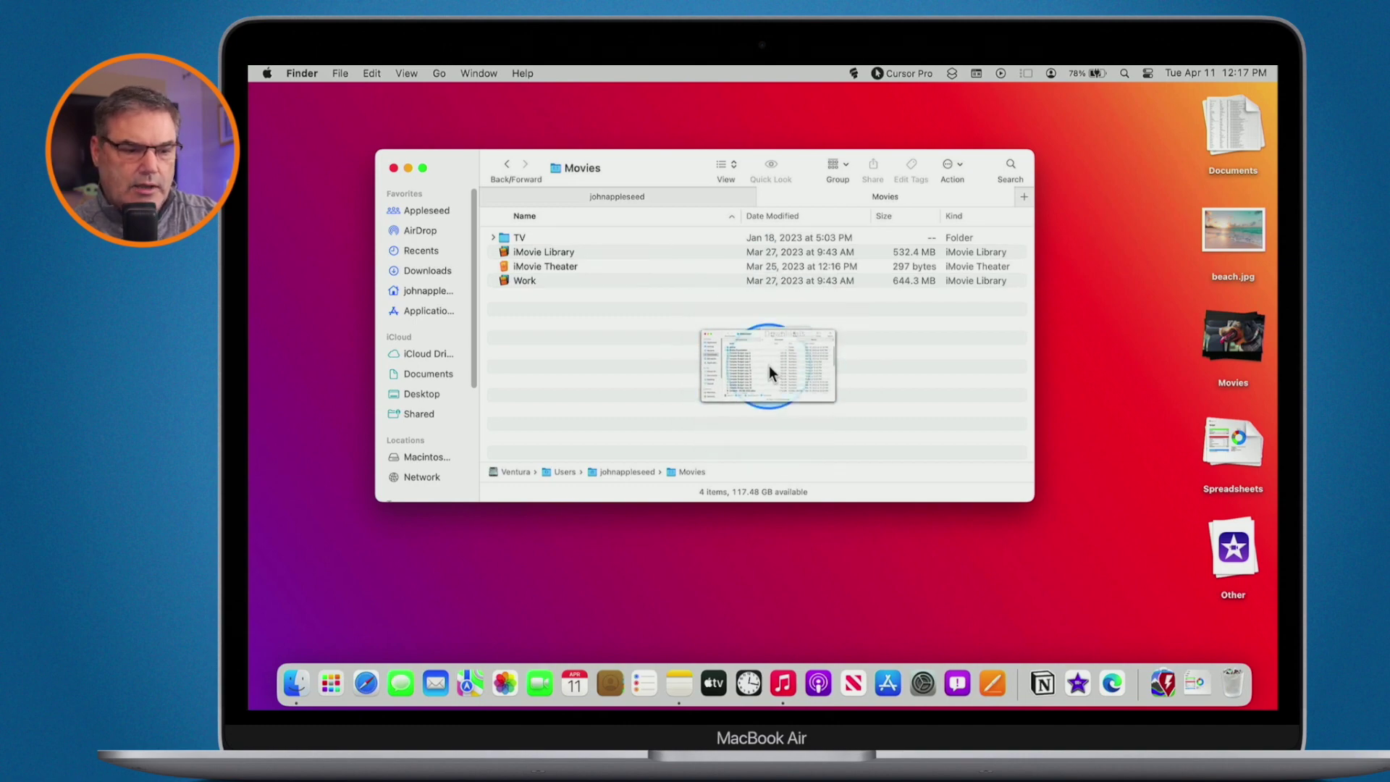
pyautogui.moveTo(769, 367); pyautogui.dragTo(769, 367)
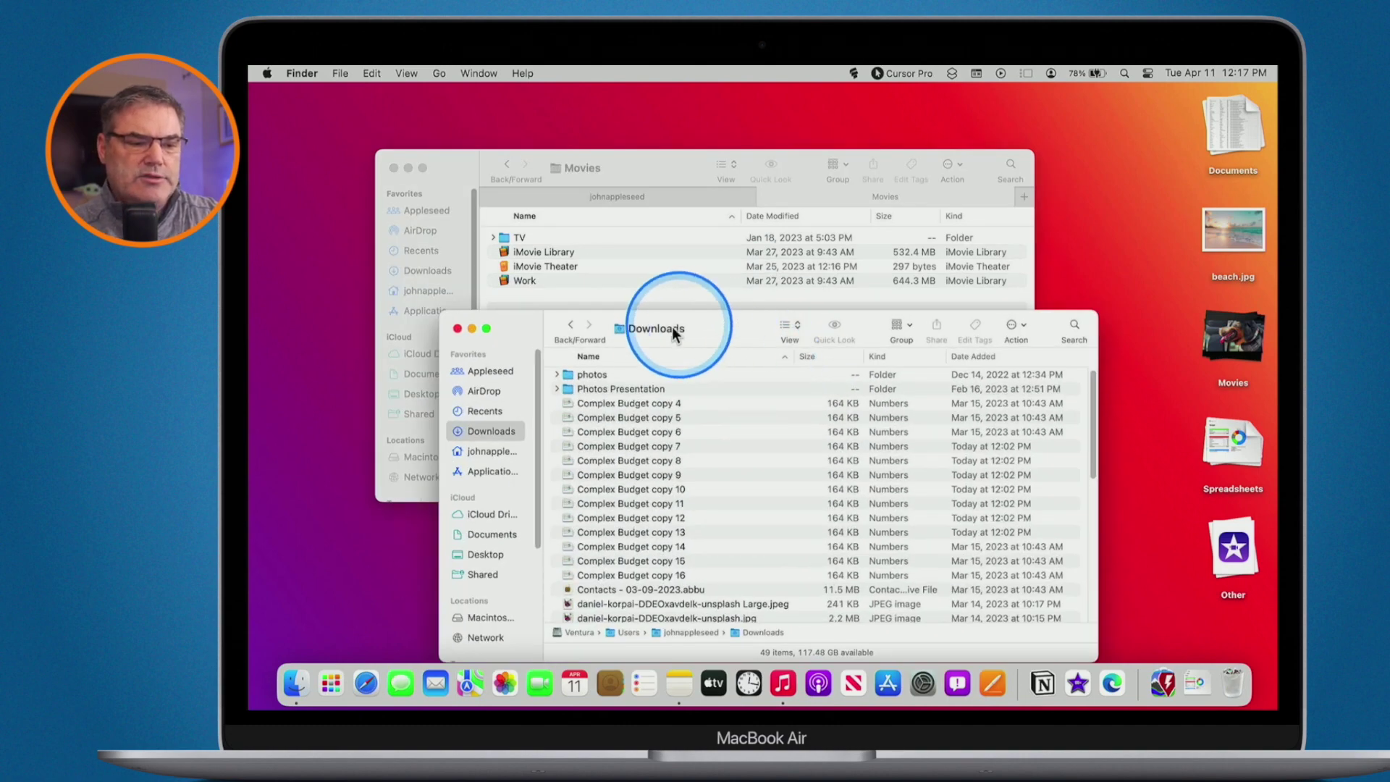
pyautogui.press('ctrl')
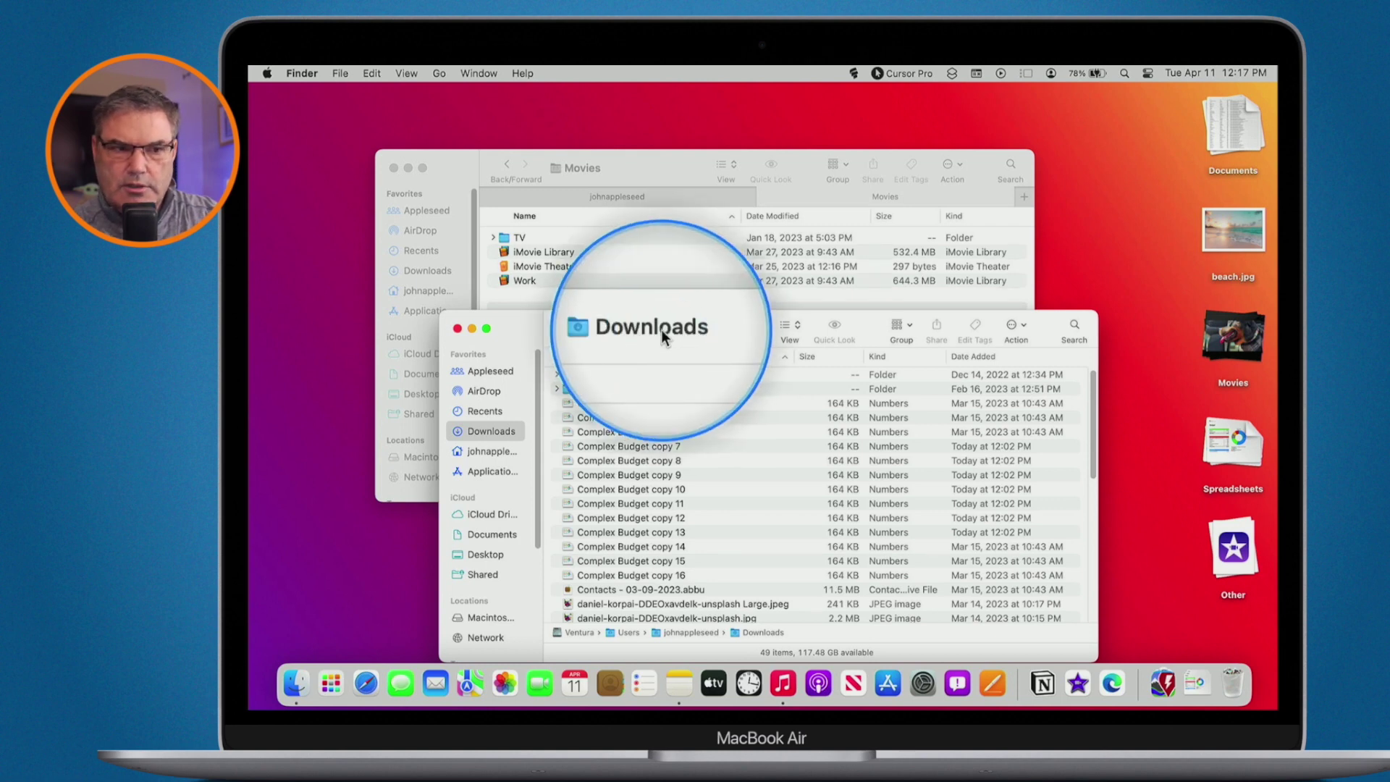
# Step: Bring the separate Downloads window back to the front and add a new tab to it
pyautogui.click(653, 161)
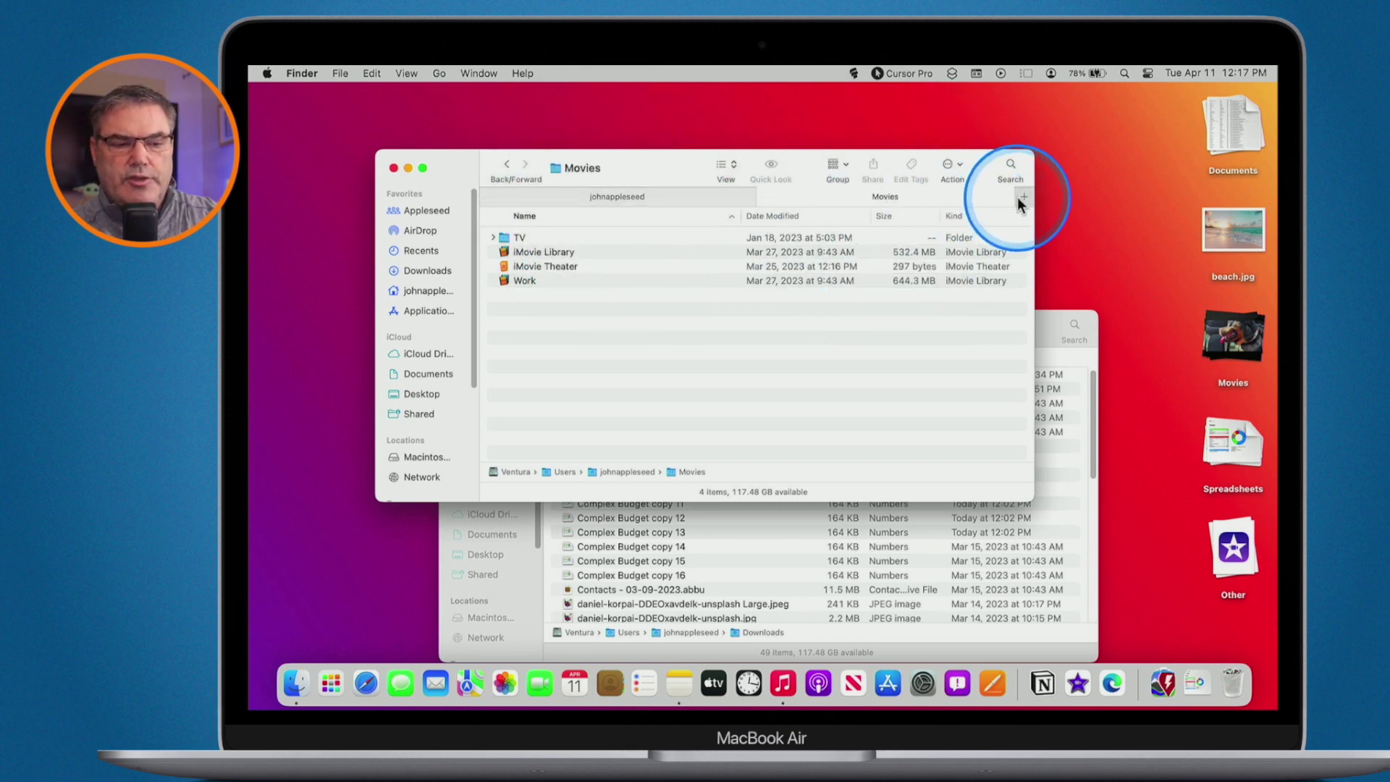
pyautogui.click(1049, 321)
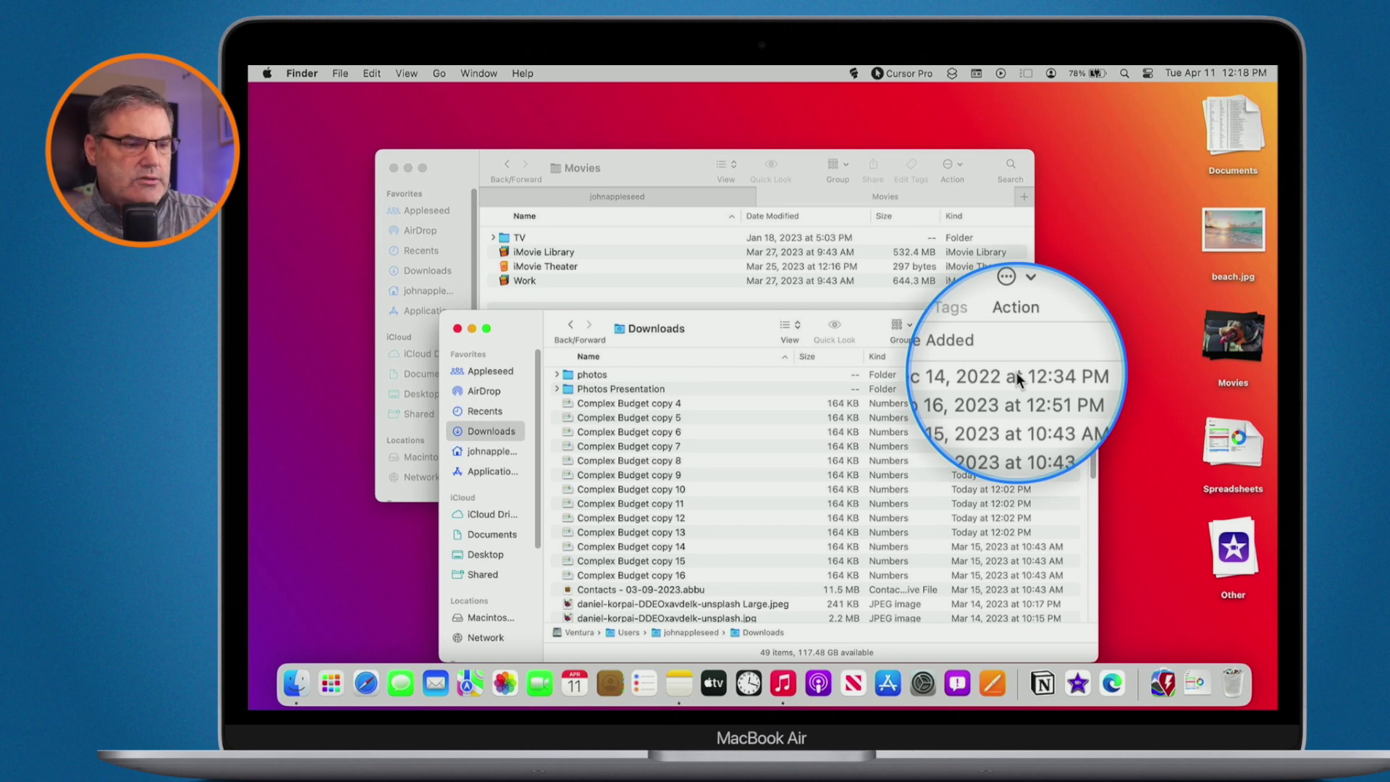
pyautogui.click(339, 75)
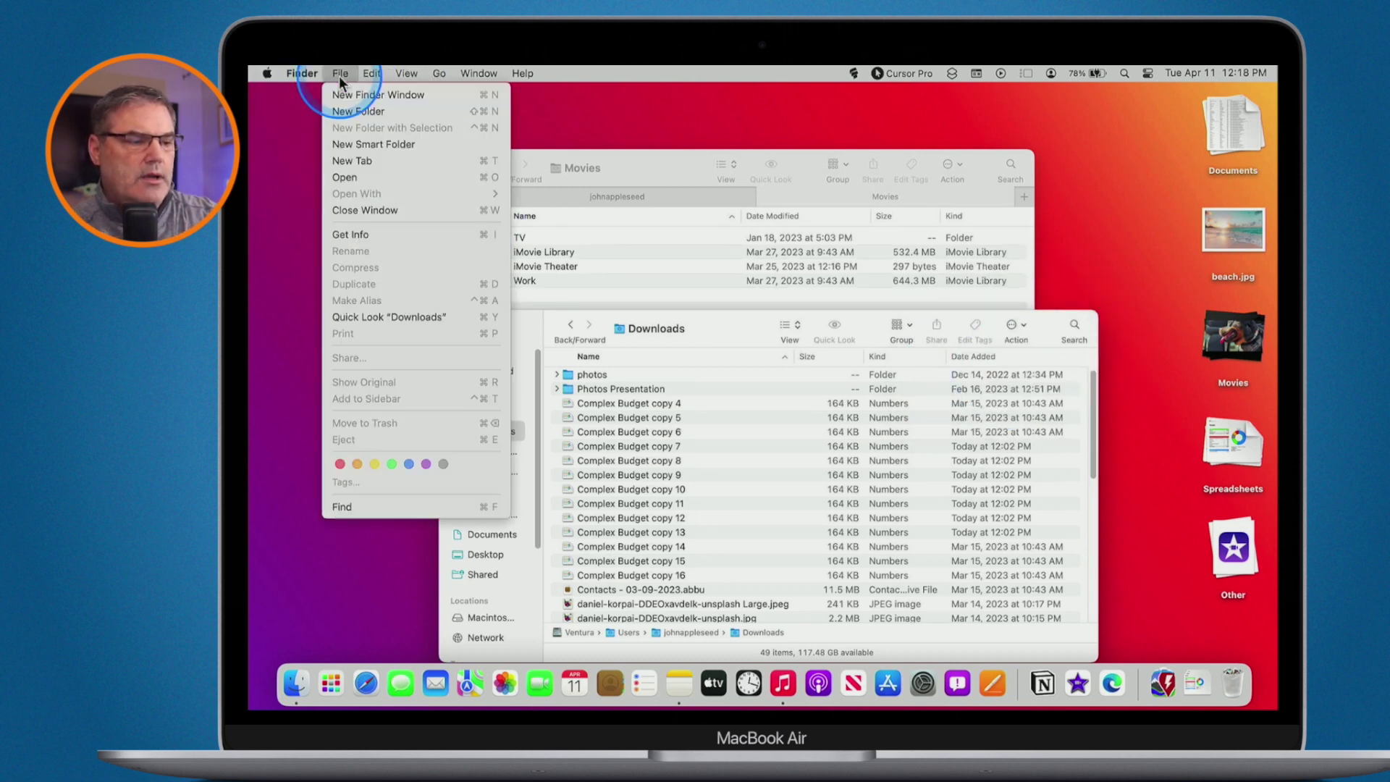
pyautogui.click(354, 162)
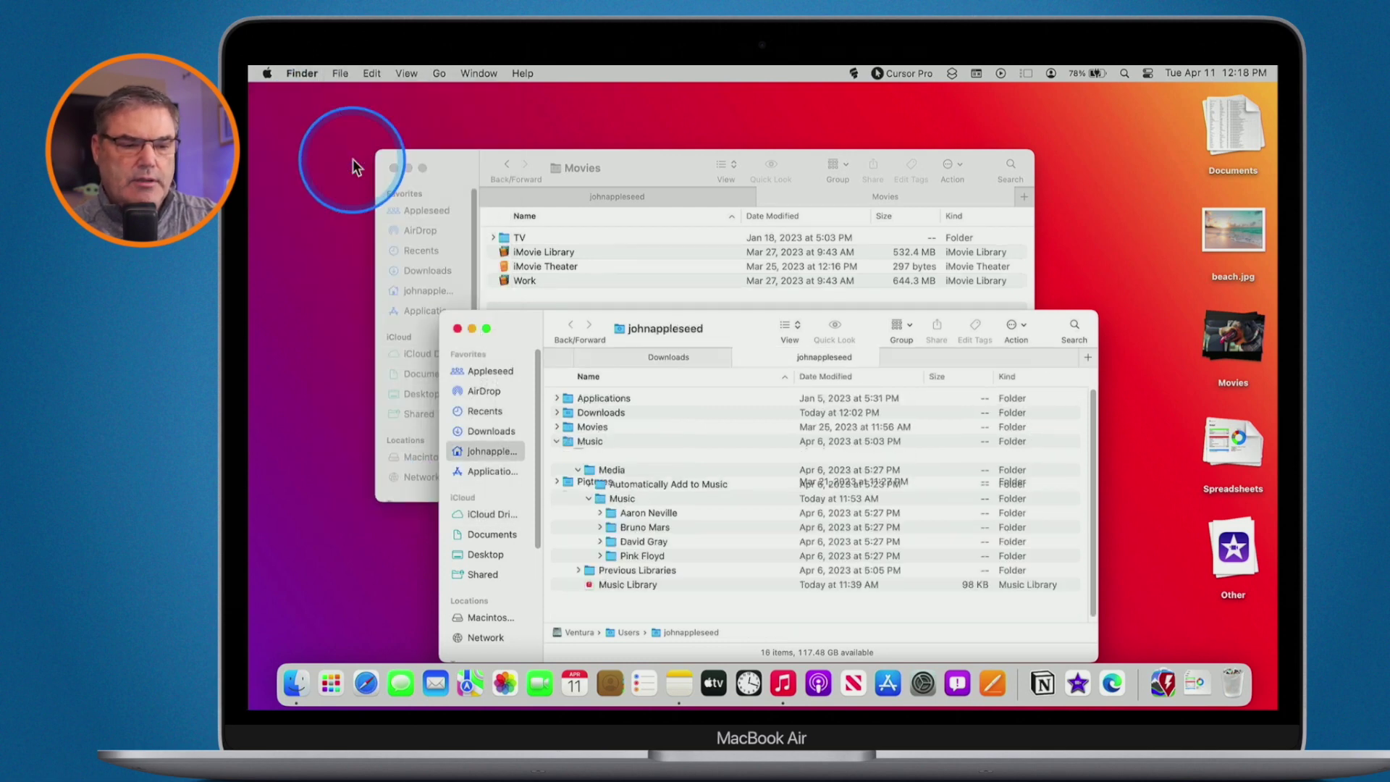